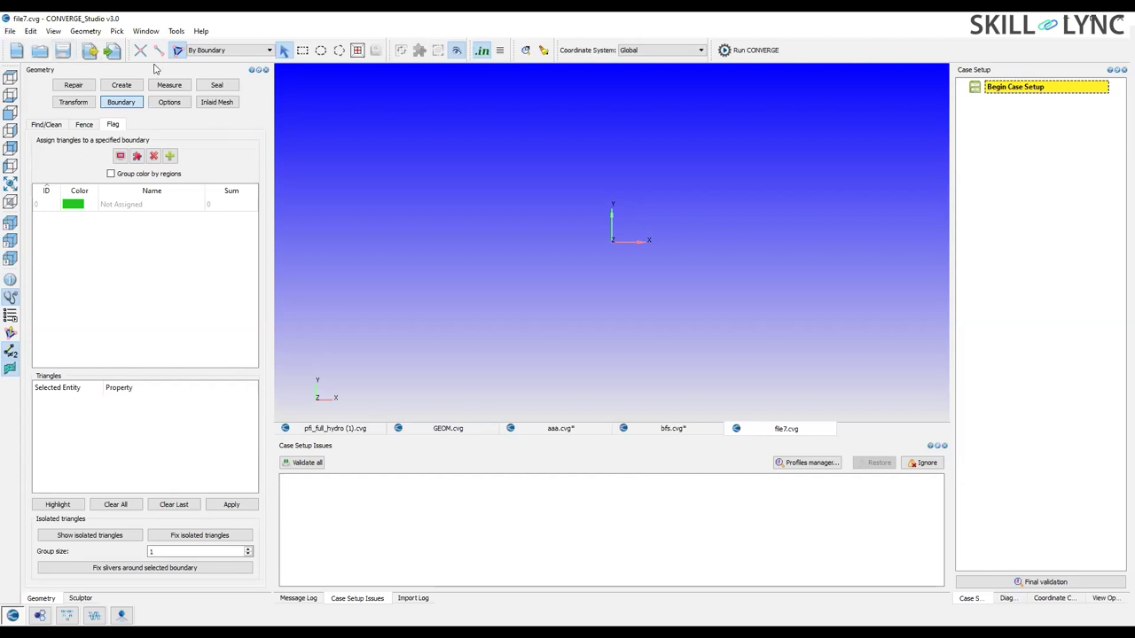
# Show the boundary Find/Clean settings with the 135.0 upper angle bound, then open the File menu.
pyautogui.click(47, 125)
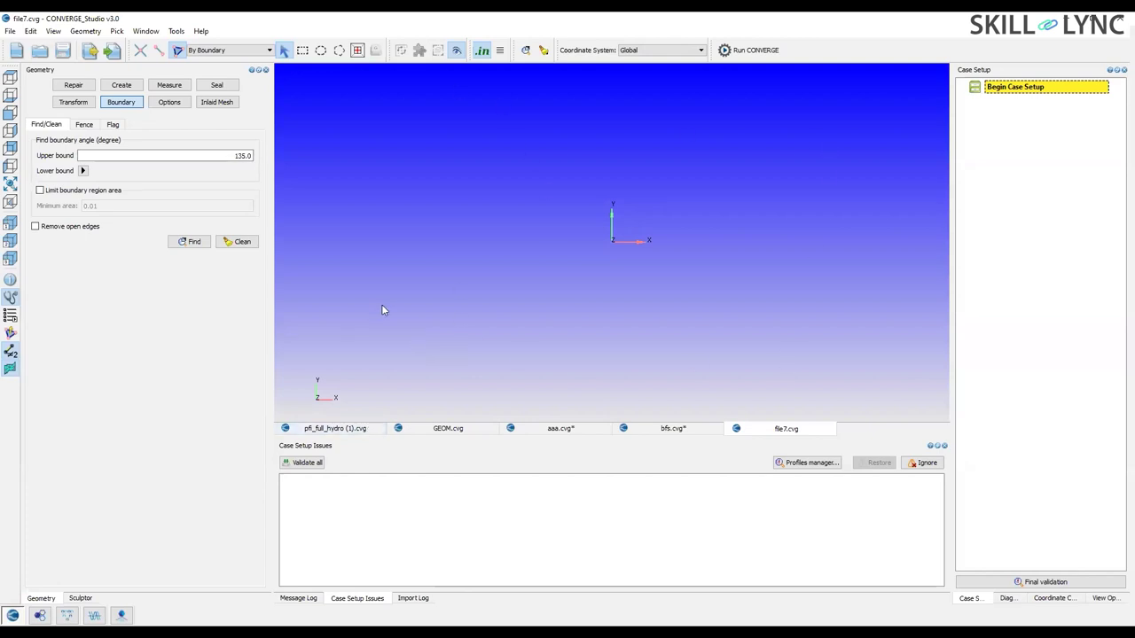
pyautogui.click(8, 32)
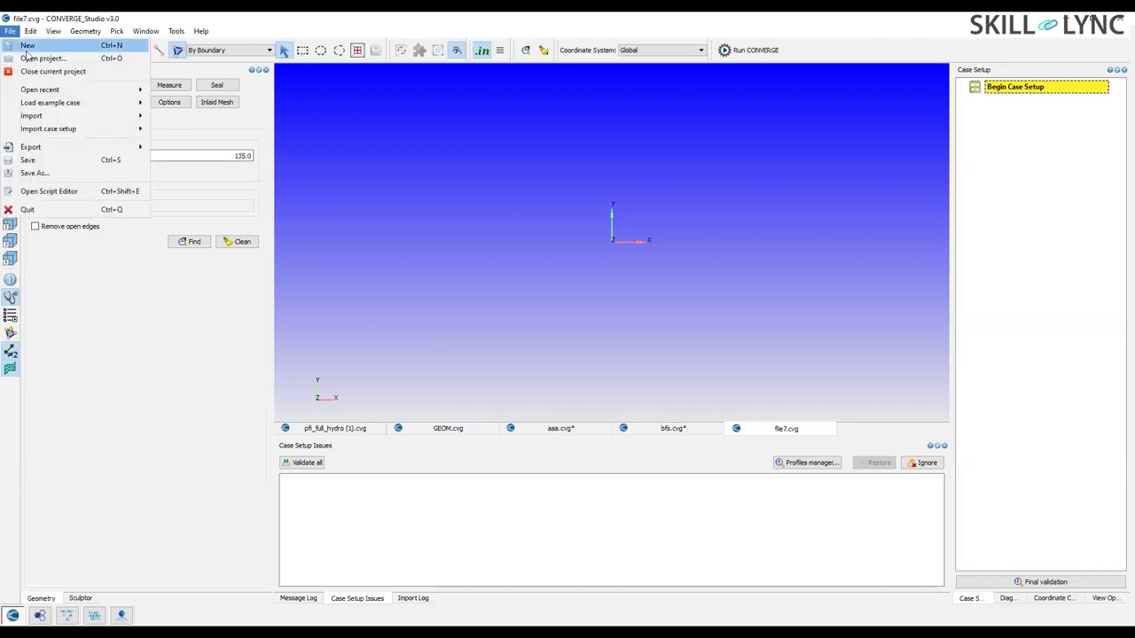
# Launch Import STL from the File menu to open the STL import window.
pyautogui.moveTo(77, 129)
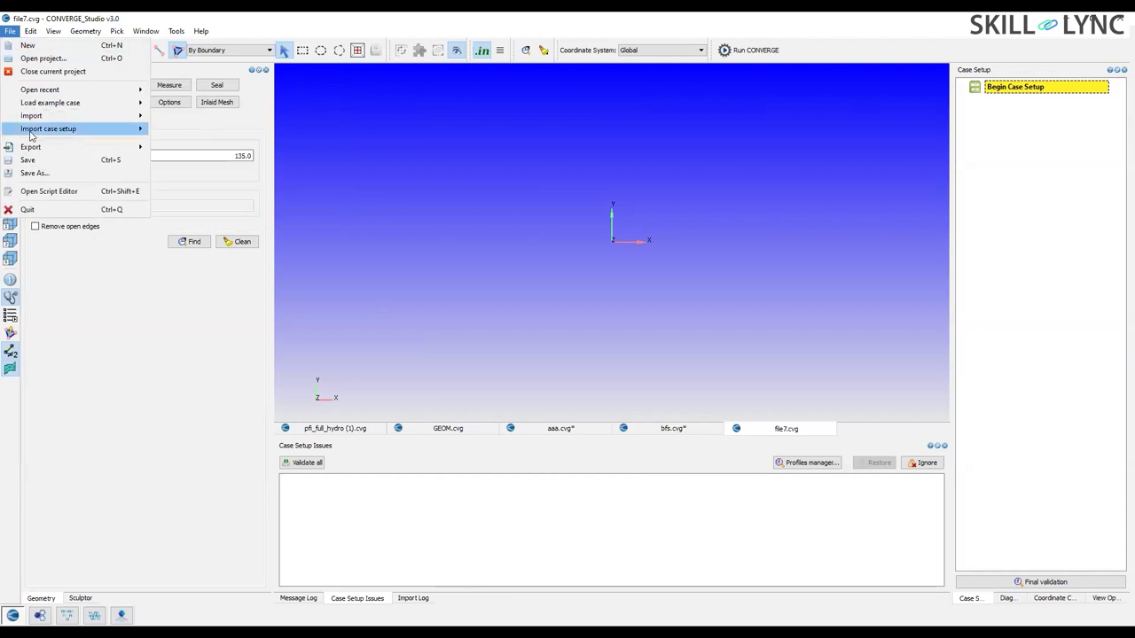
pyautogui.moveTo(120, 116)
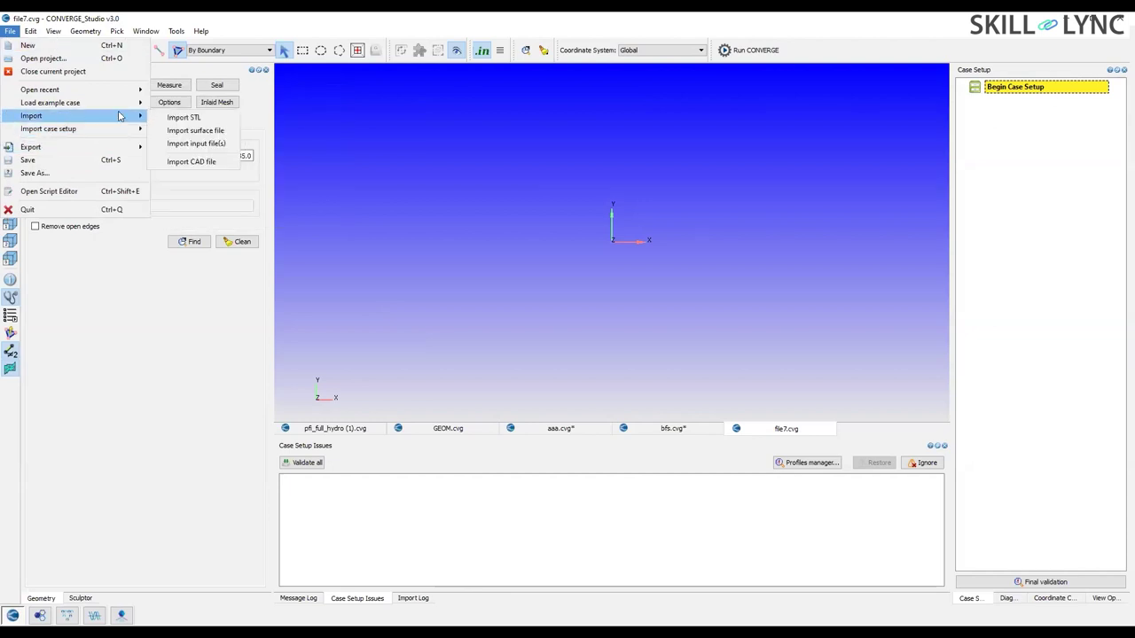
pyautogui.click(184, 118)
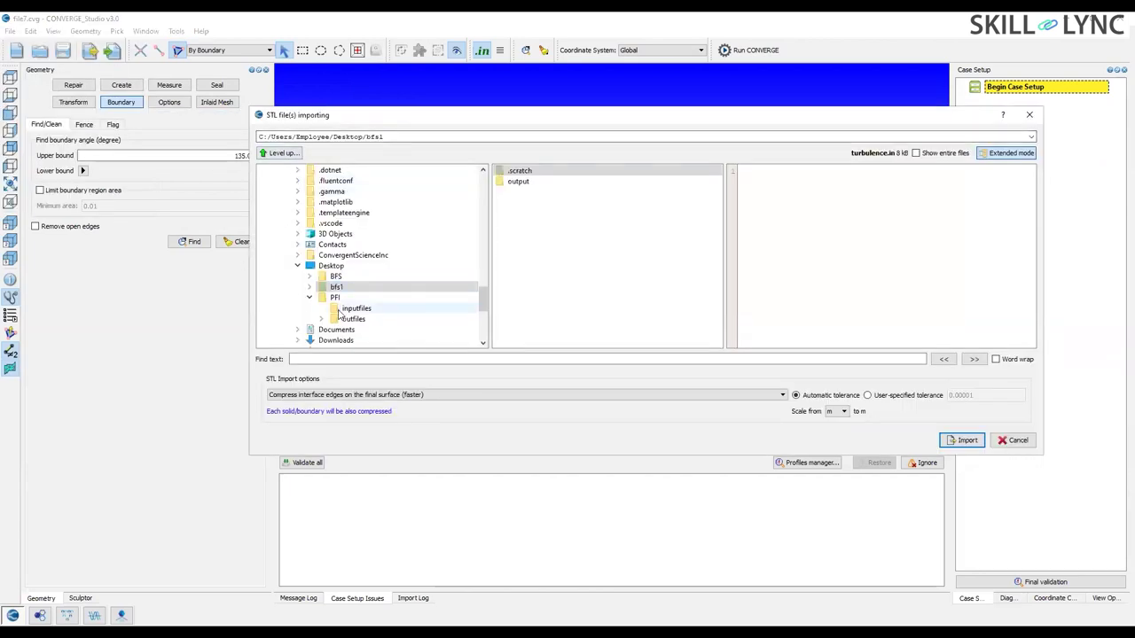
pyautogui.scroll(5, 335, 306)
pyautogui.scroll(10, 314, 310)
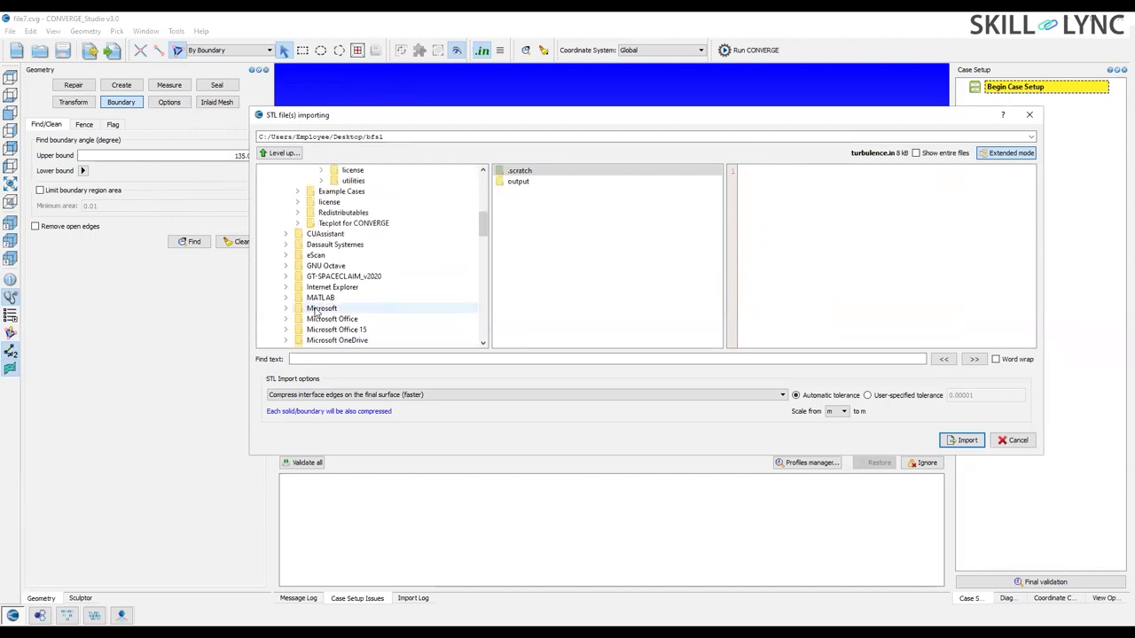
pyautogui.scroll(-6, 289, 288)
pyautogui.scroll(-10, 288, 287)
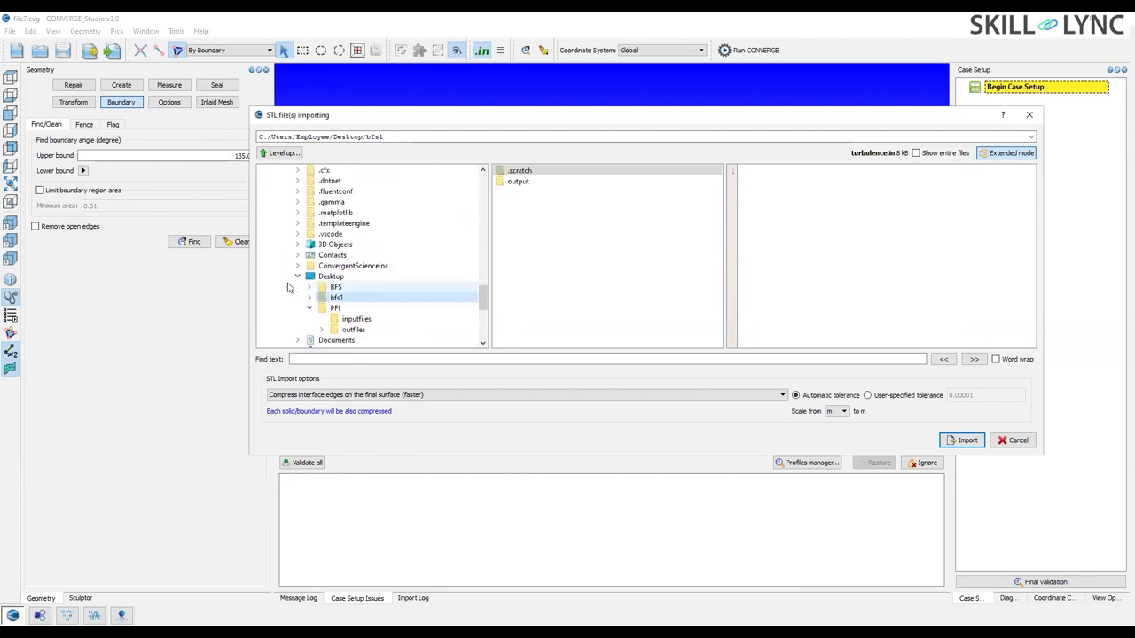
pyautogui.scroll(2, 311, 282)
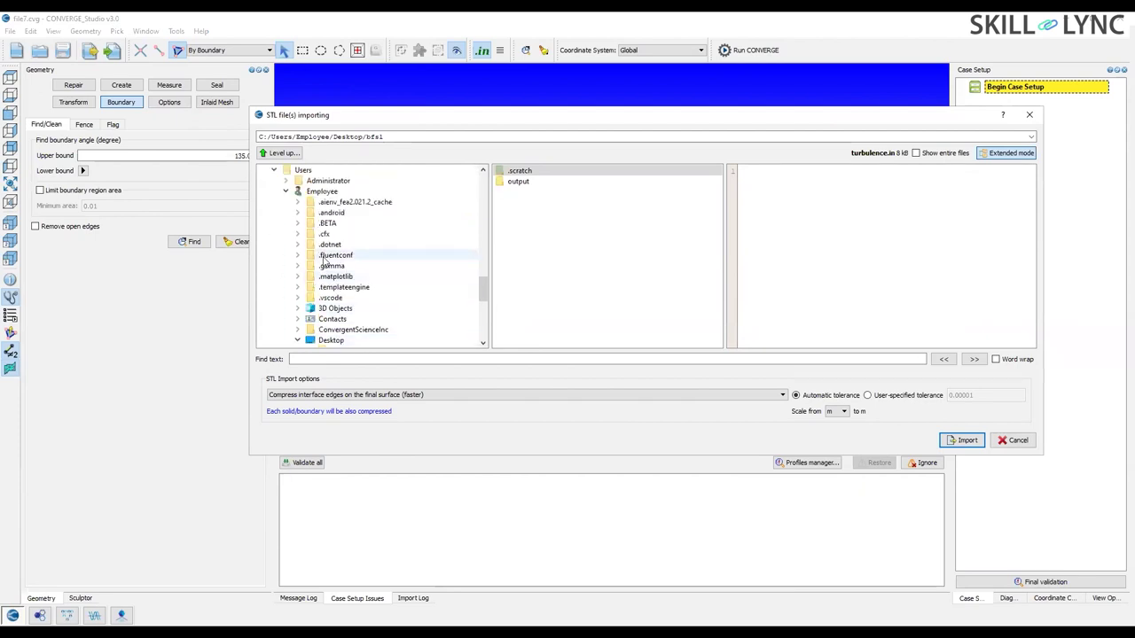
pyautogui.scroll(1, 321, 270)
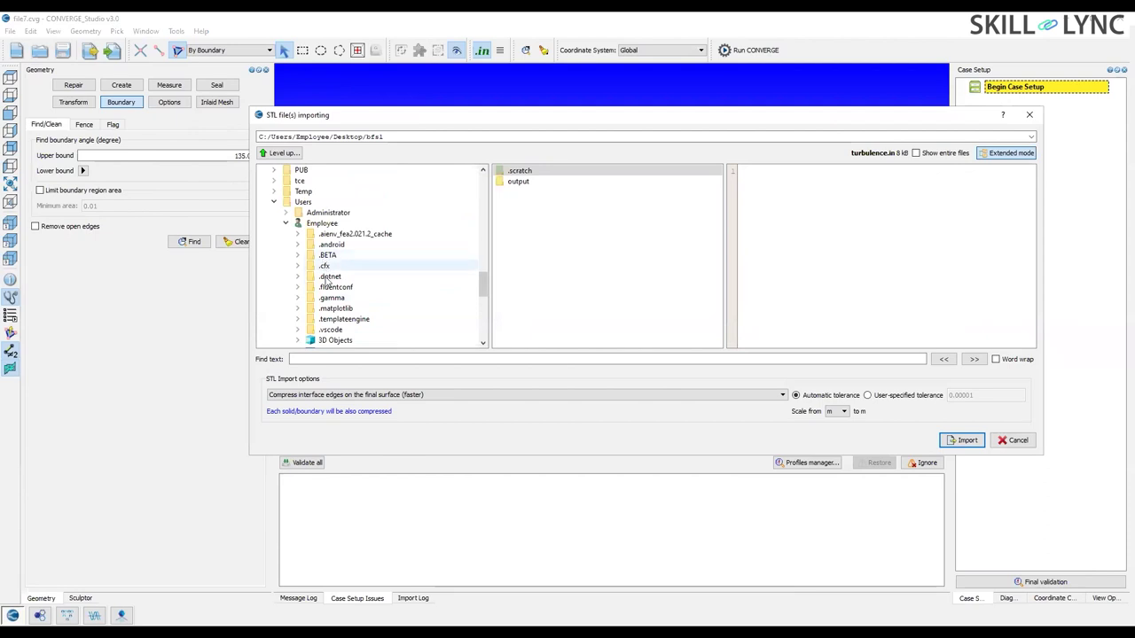
pyautogui.scroll(-1, 315, 298)
pyautogui.scroll(-4, 301, 300)
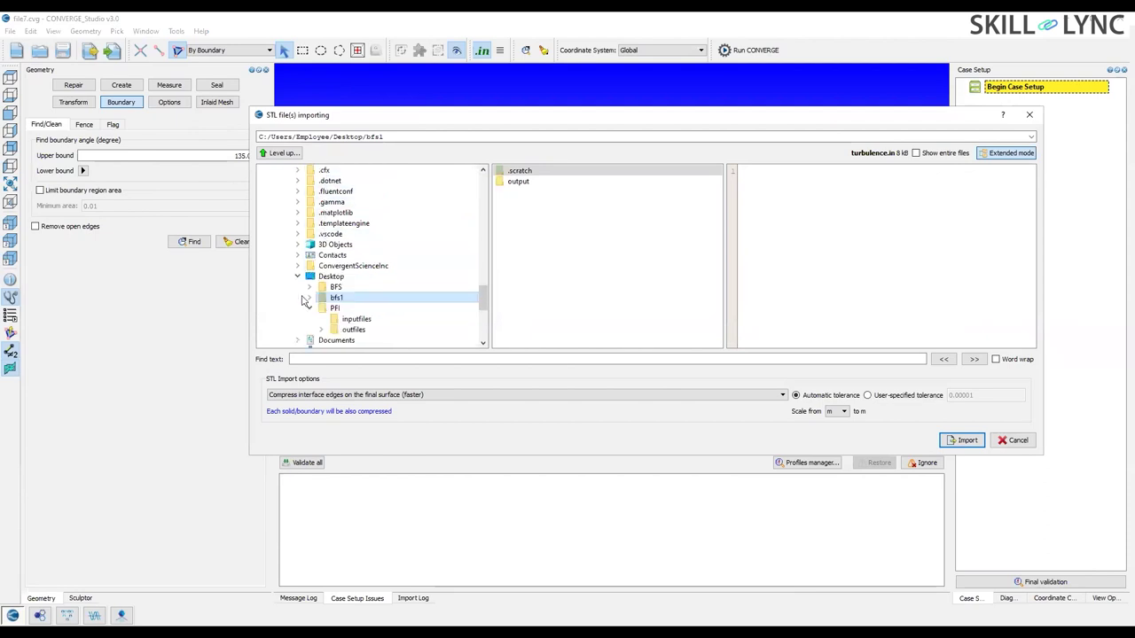
# Browse to the Downloads folder and select Ahmedbody35.stl to preview its facets.
pyautogui.click(297, 287)
pyautogui.scroll(-2, 354, 305)
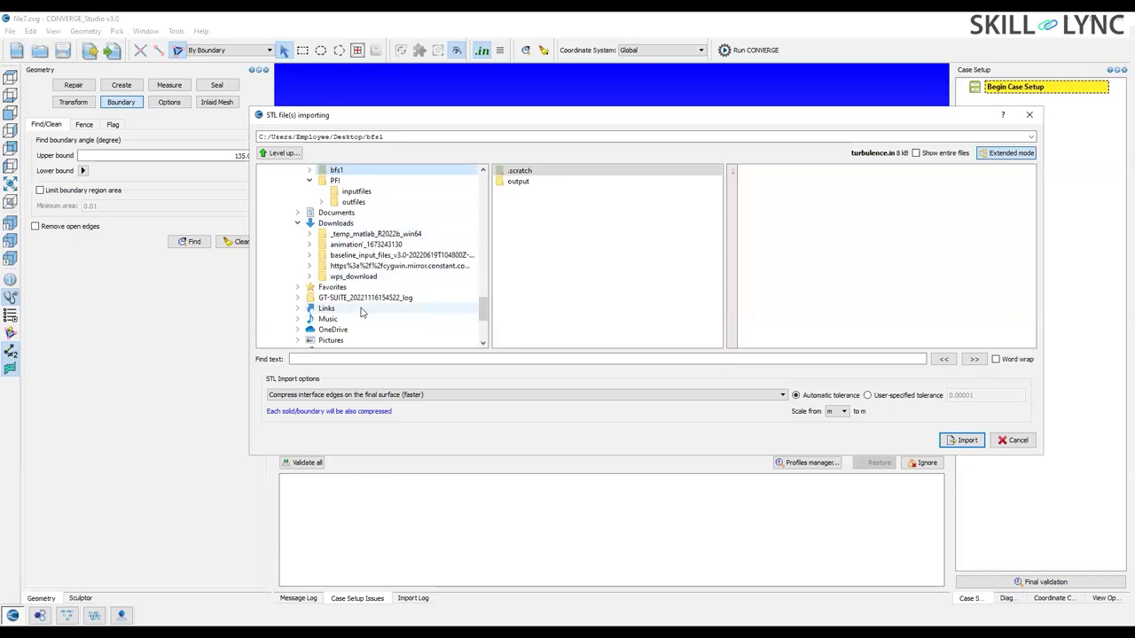
pyautogui.scroll(-1, 359, 312)
pyautogui.scroll(3, 360, 311)
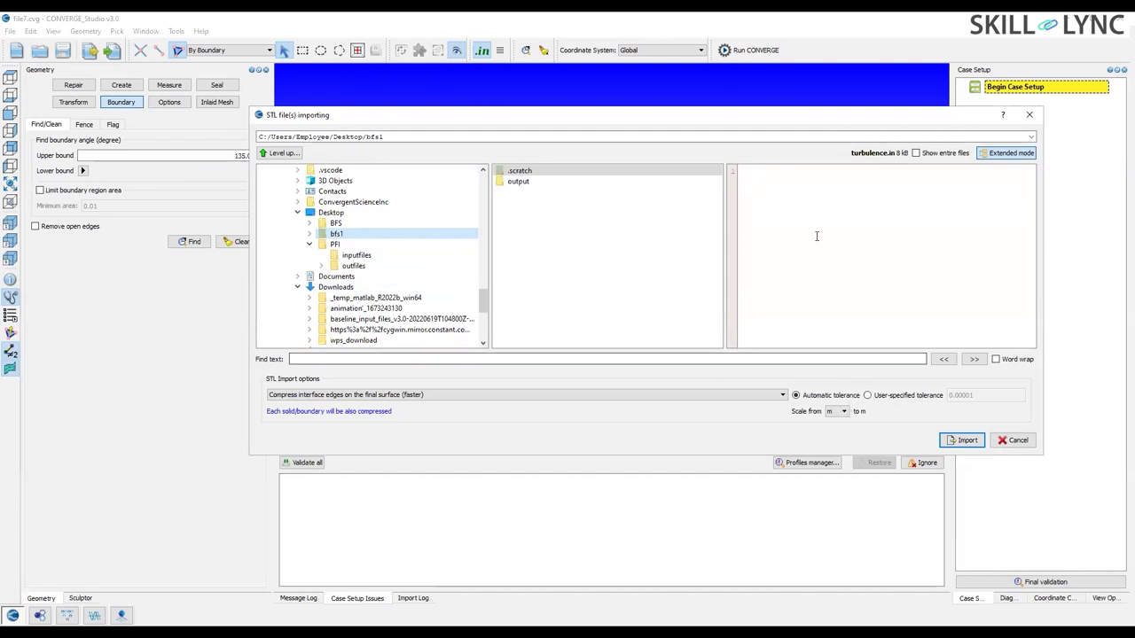
pyautogui.scroll(-3, 371, 280)
pyautogui.scroll(-1, 372, 278)
pyautogui.scroll(3, 377, 280)
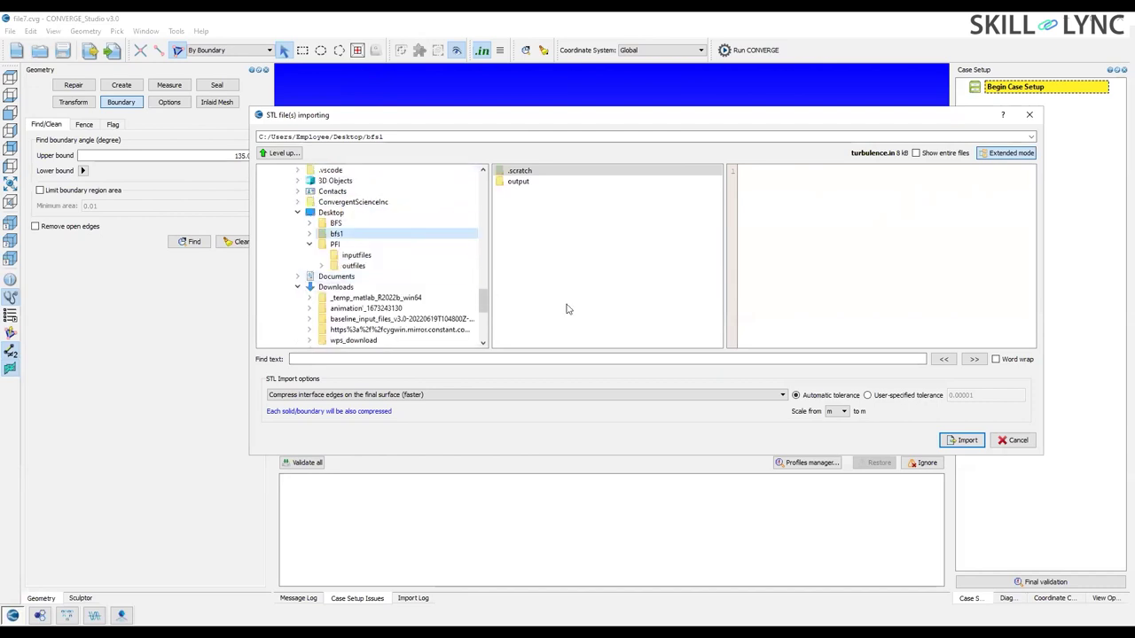
pyautogui.click(335, 287)
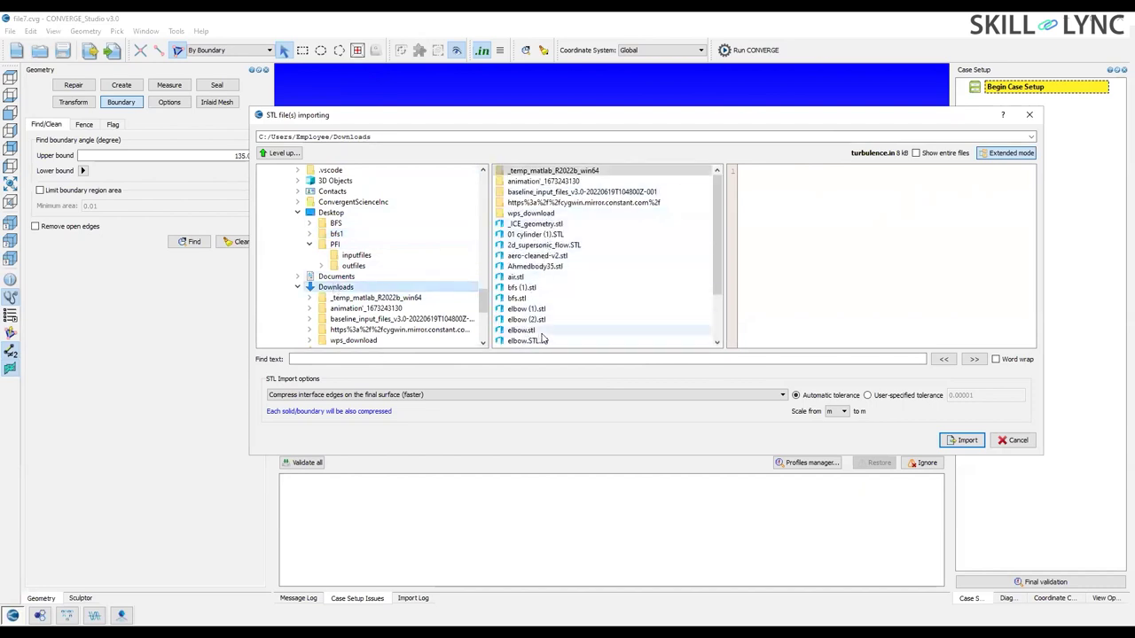
pyautogui.scroll(-2, 543, 339)
pyautogui.scroll(2, 550, 310)
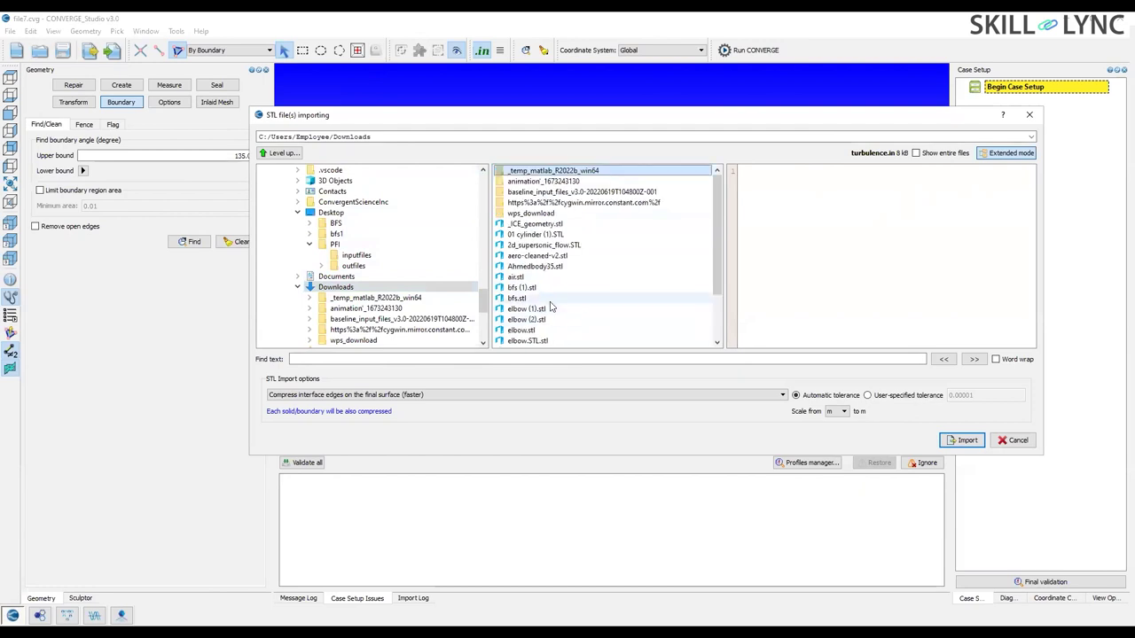
pyautogui.click(556, 268)
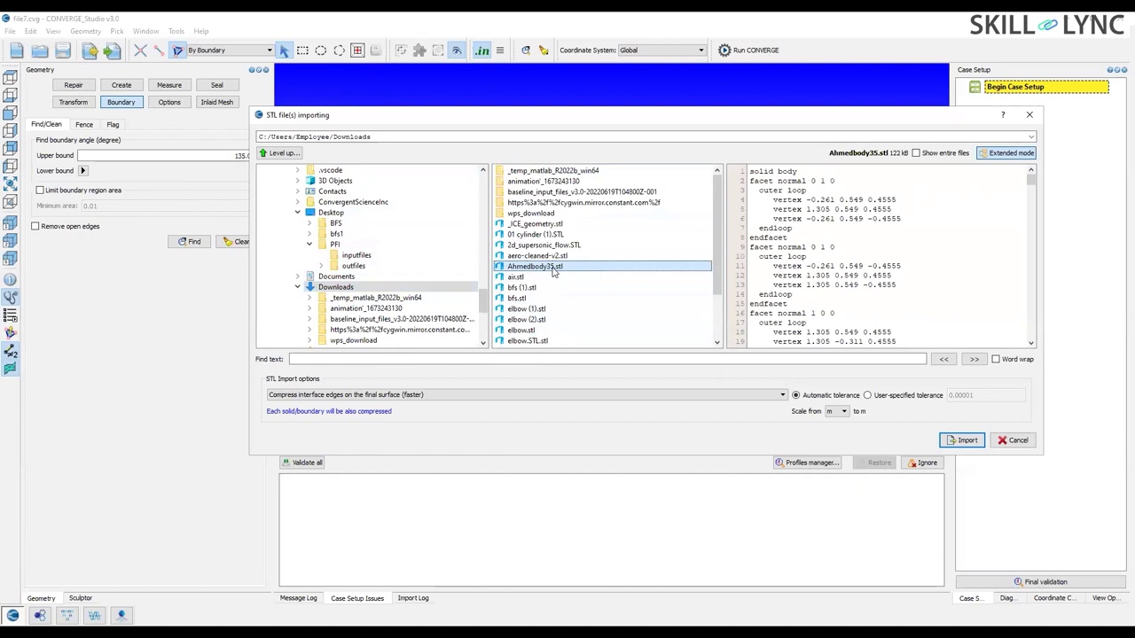
# Import Ahmedbody35.stl and orbit to an angled view of the box.
pyautogui.click(953, 441)
pyautogui.moveTo(788, 300); pyautogui.dragTo(676, 347)
pyautogui.scroll(1, 525, 277)
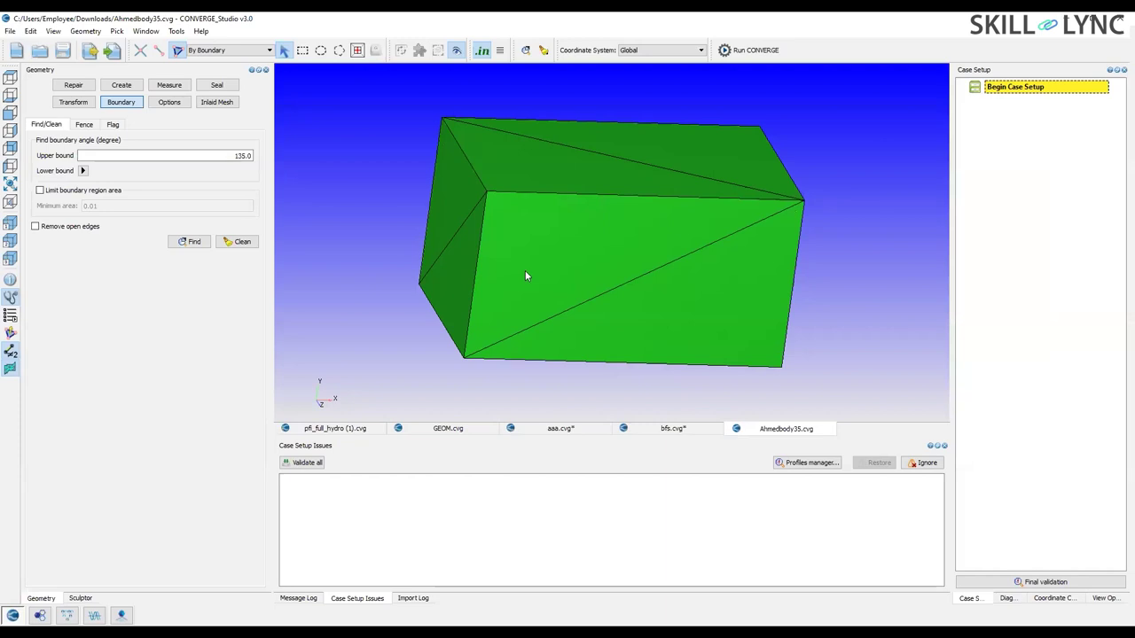
pyautogui.click(525, 277)
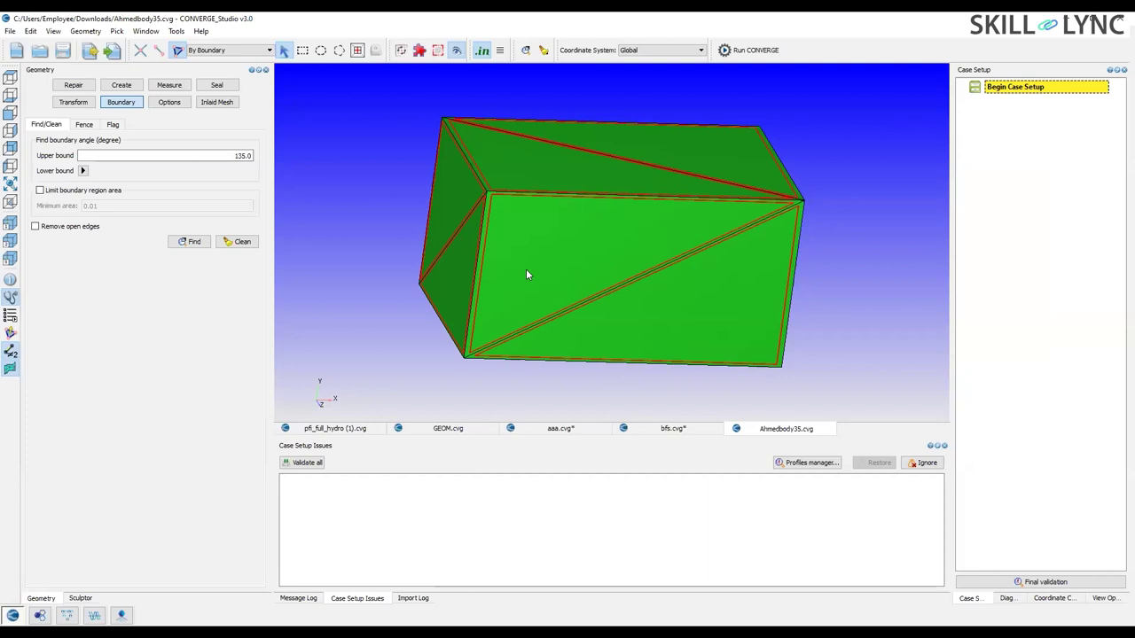
pyautogui.click(523, 271)
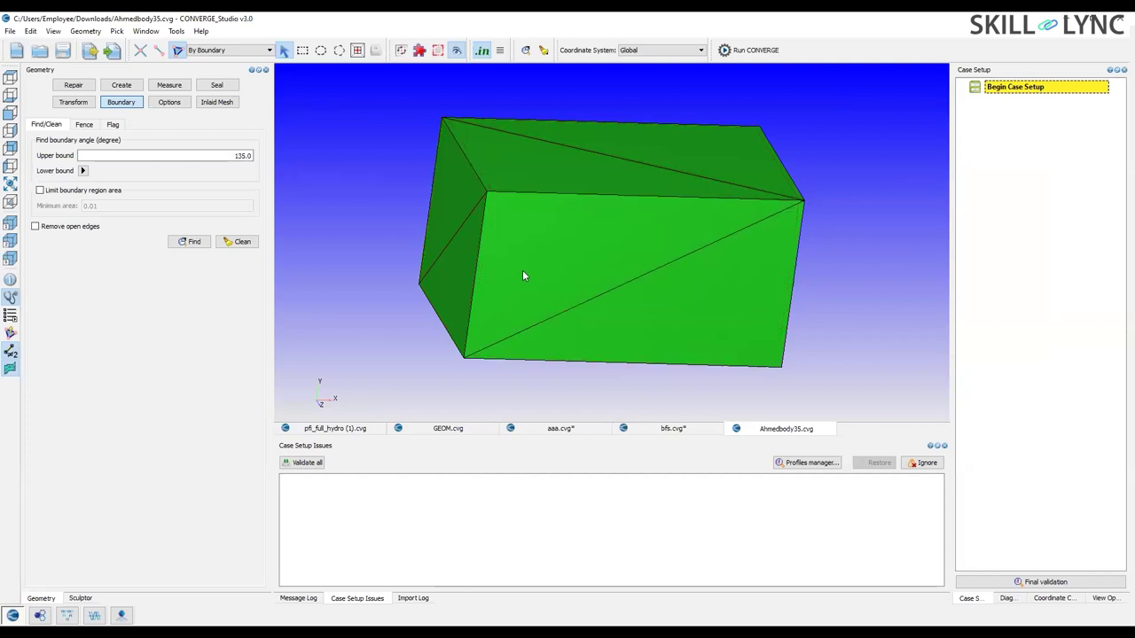
pyautogui.click(523, 275)
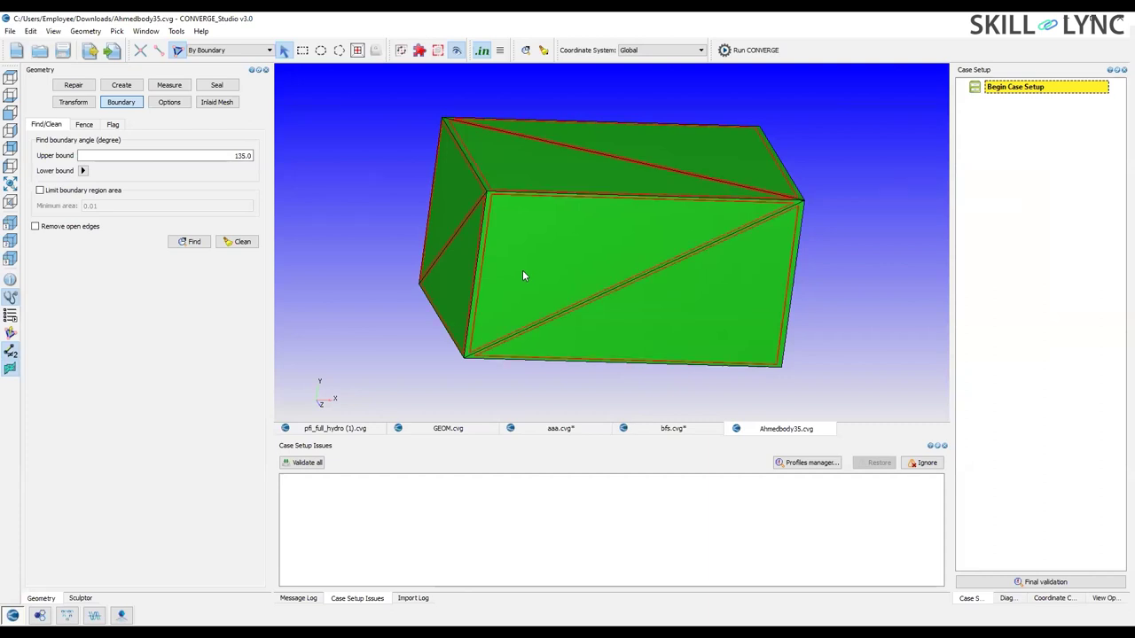
pyautogui.scroll(1, 224, 51)
# With the filter set to Any, hide the two front-face triangles to reveal the inner body.
pyautogui.click(522, 250)
pyautogui.click(522, 250)
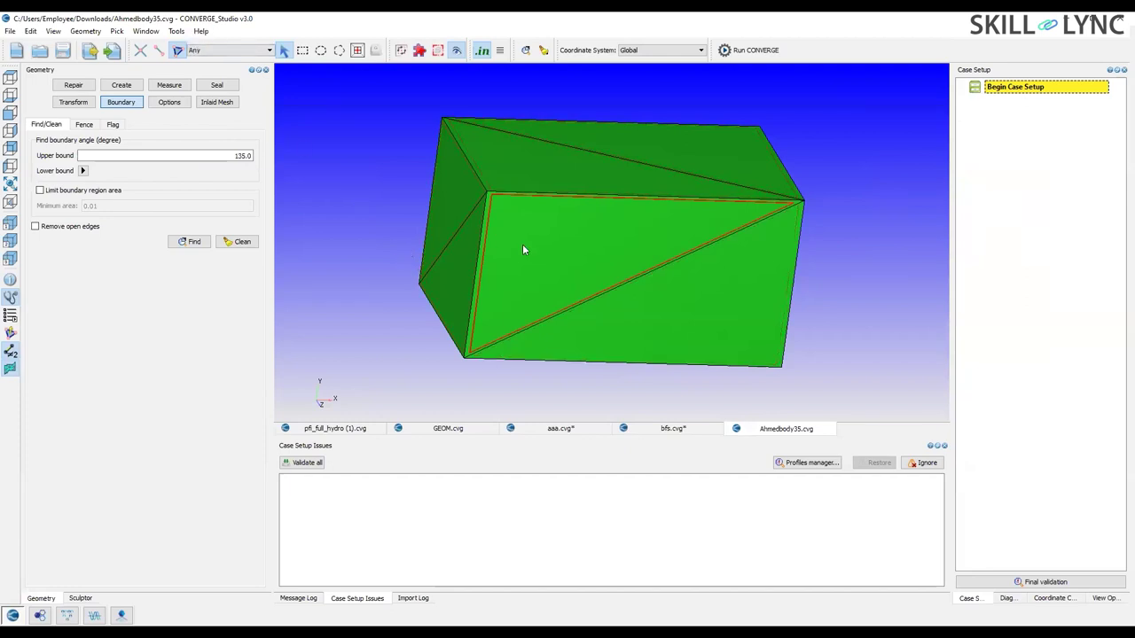
pyautogui.rightClick(523, 250)
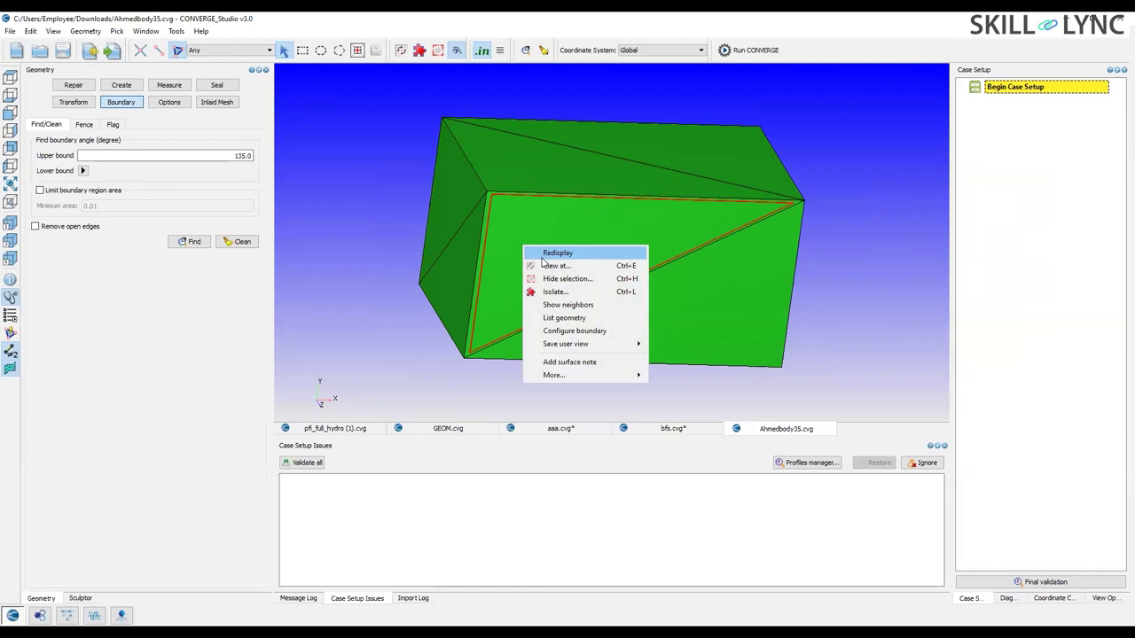
pyautogui.click(568, 278)
pyautogui.click(601, 304)
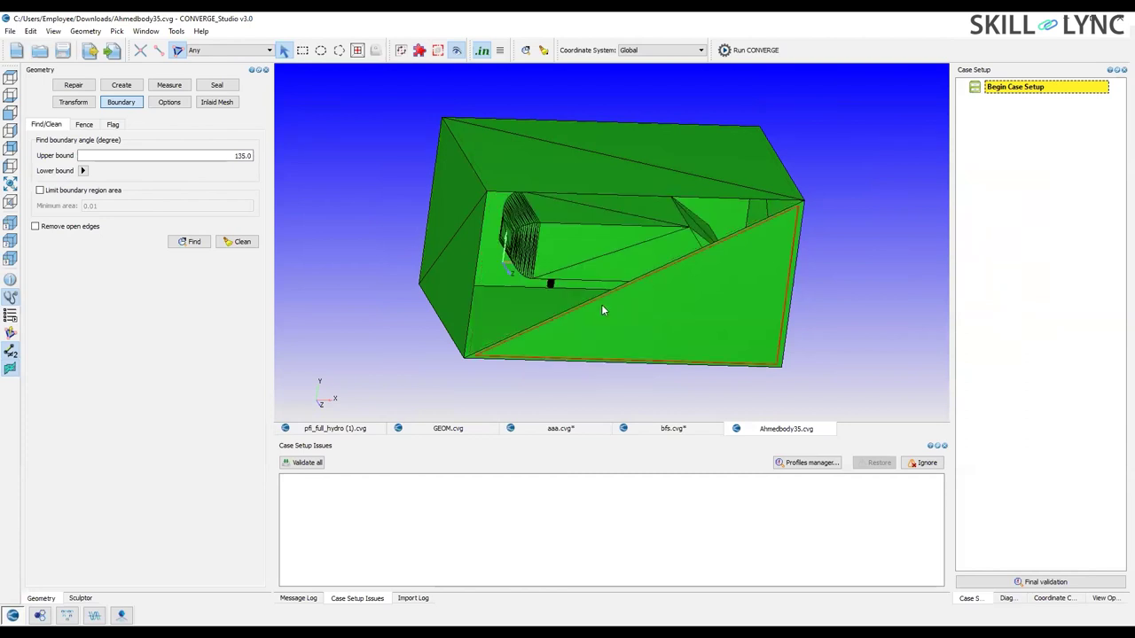
pyautogui.rightClick(603, 306)
pyautogui.click(639, 339)
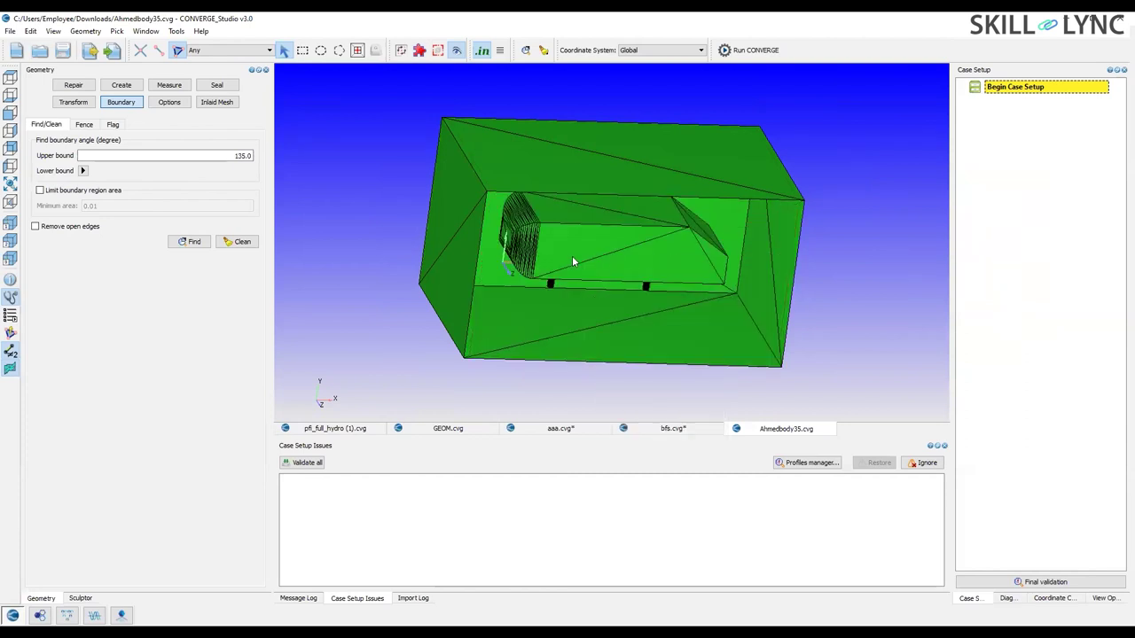
pyautogui.moveTo(447, 198); pyautogui.dragTo(482, 257)
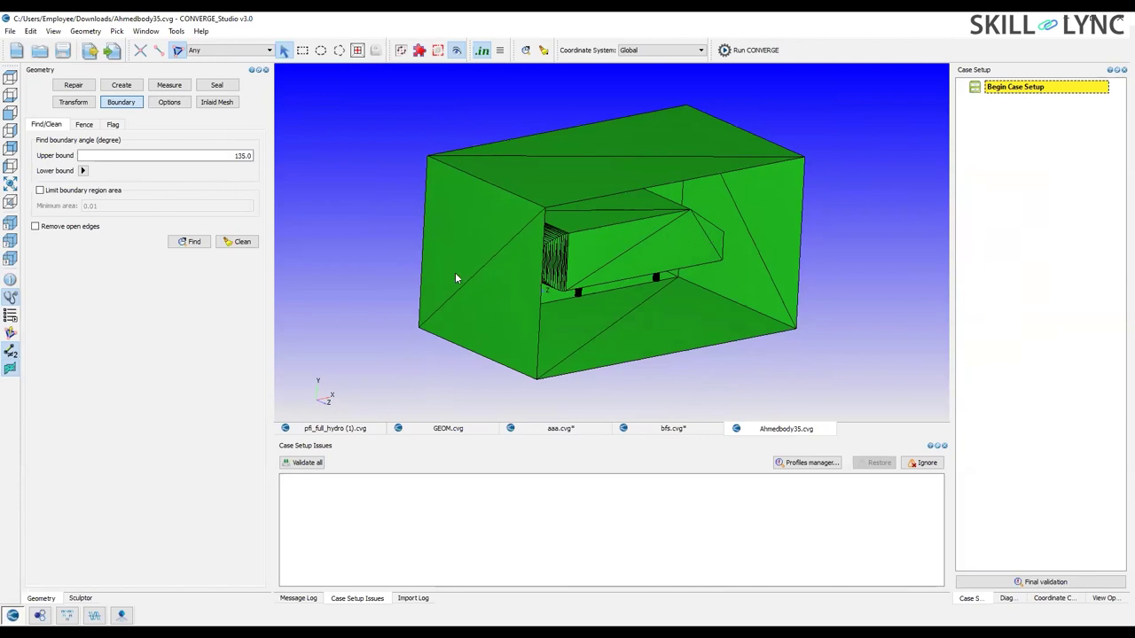
# Redisplay all hidden triangles so the whole box is visible again.
pyautogui.rightClick(346, 246)
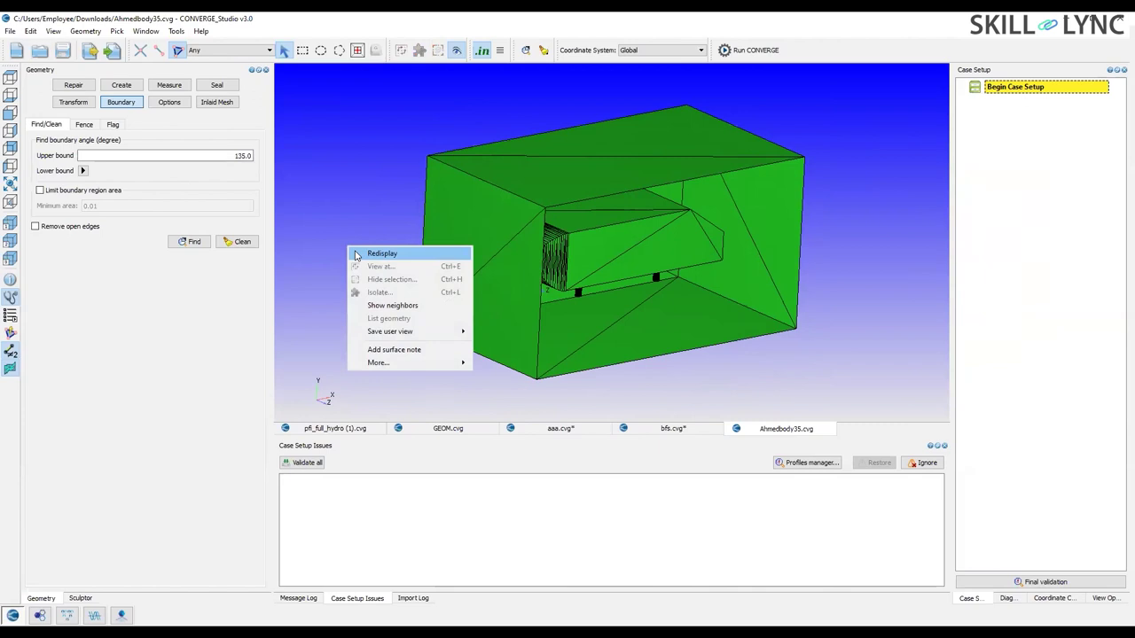
pyautogui.click(355, 256)
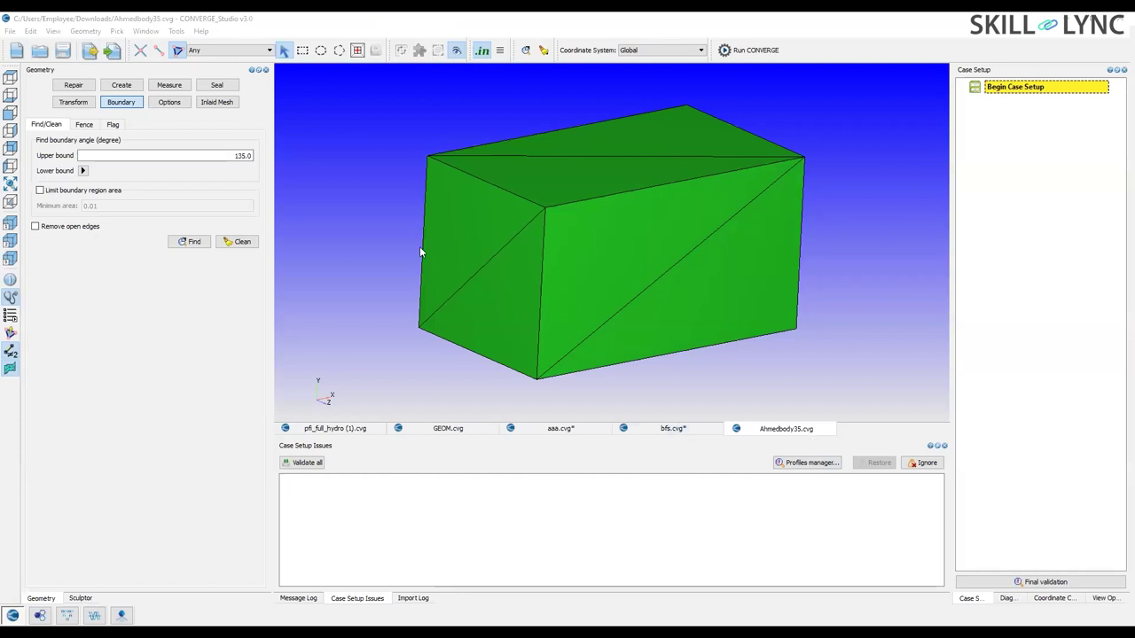
pyautogui.moveTo(420, 252); pyautogui.dragTo(417, 256)
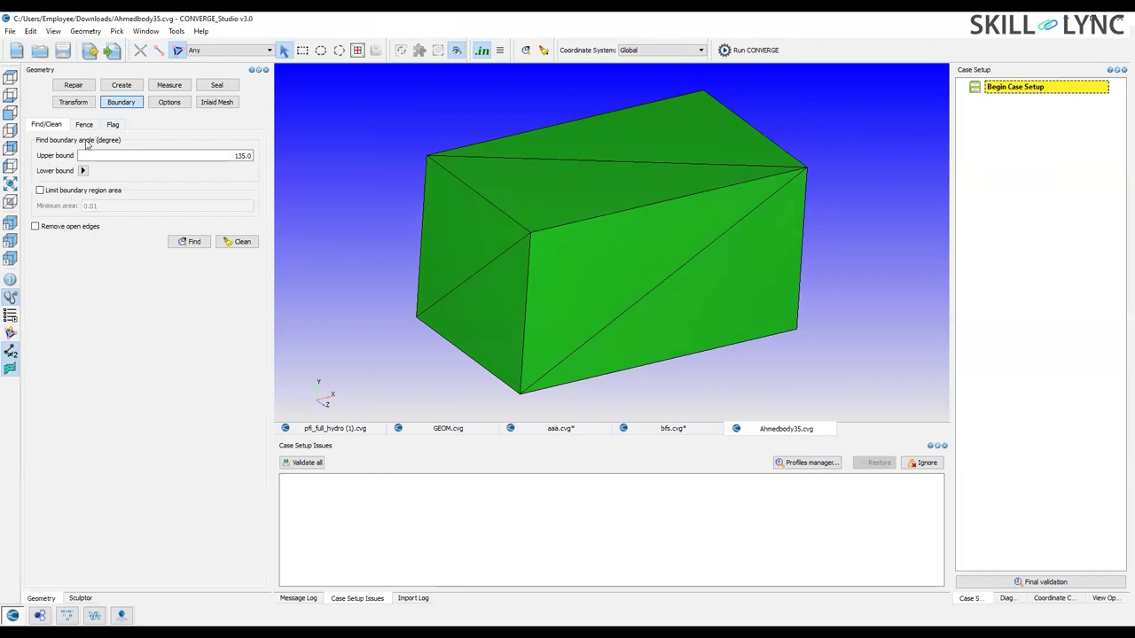
pyautogui.click(10, 316)
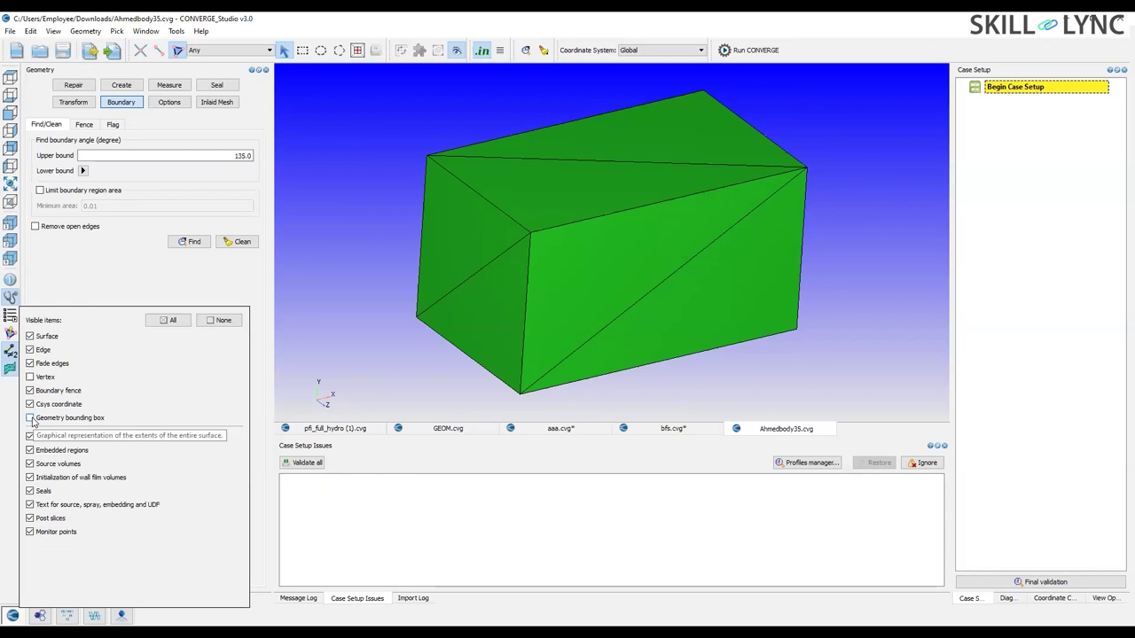
pyautogui.click(31, 419)
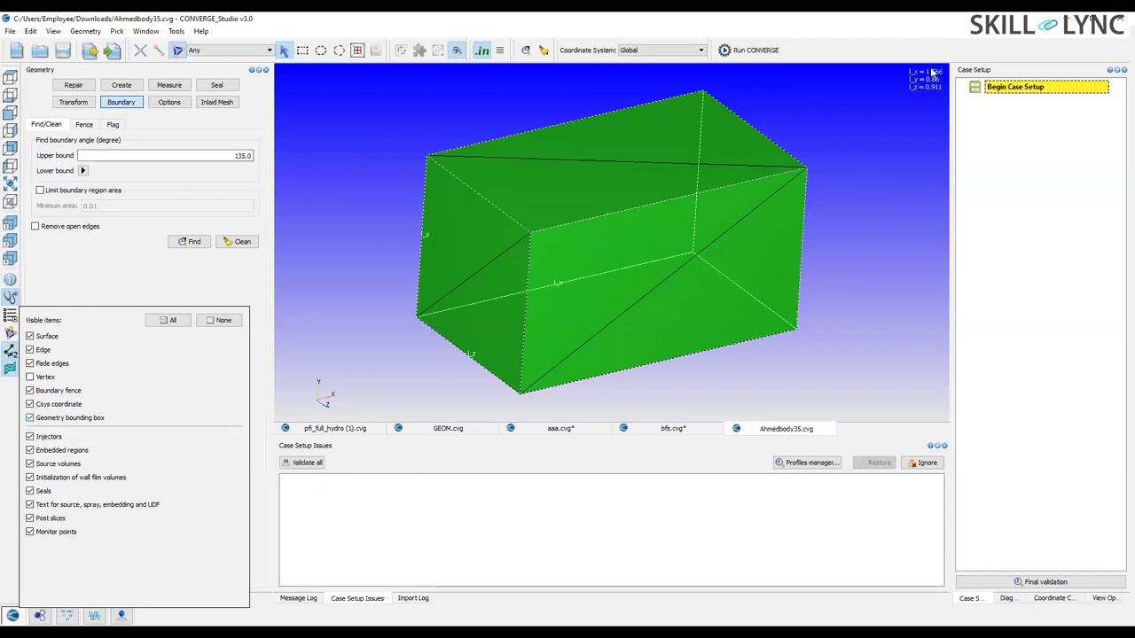
pyautogui.click(904, 102)
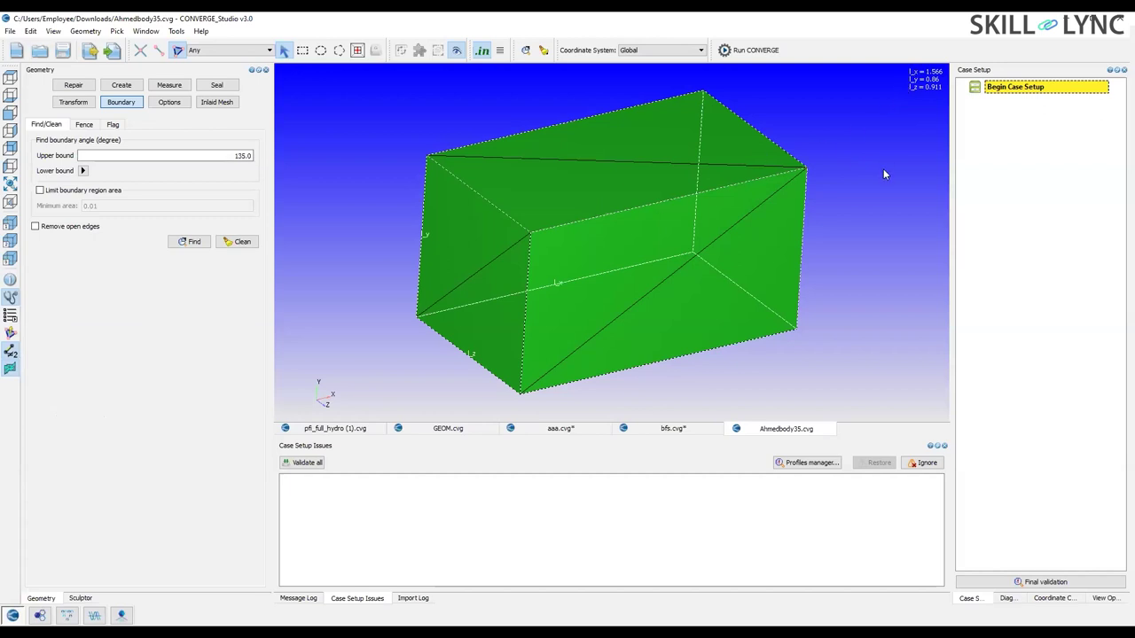
pyautogui.moveTo(836, 182); pyautogui.dragTo(810, 183)
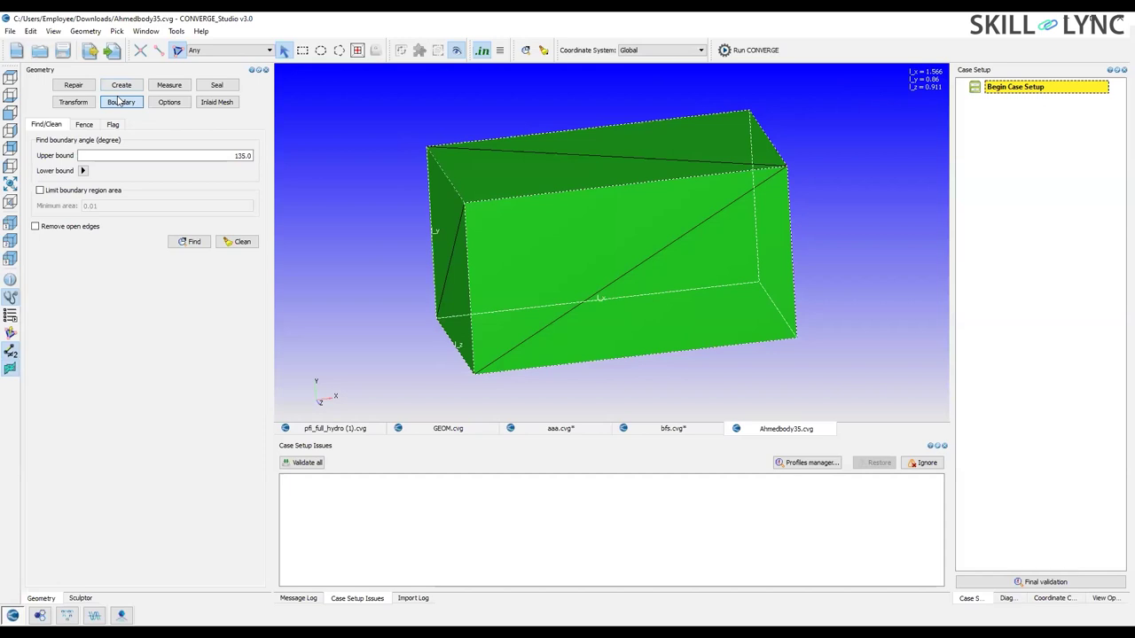
# Scale the Ahmedbody35 geometry uniformly by a factor of 0.001.
pyautogui.click(86, 88)
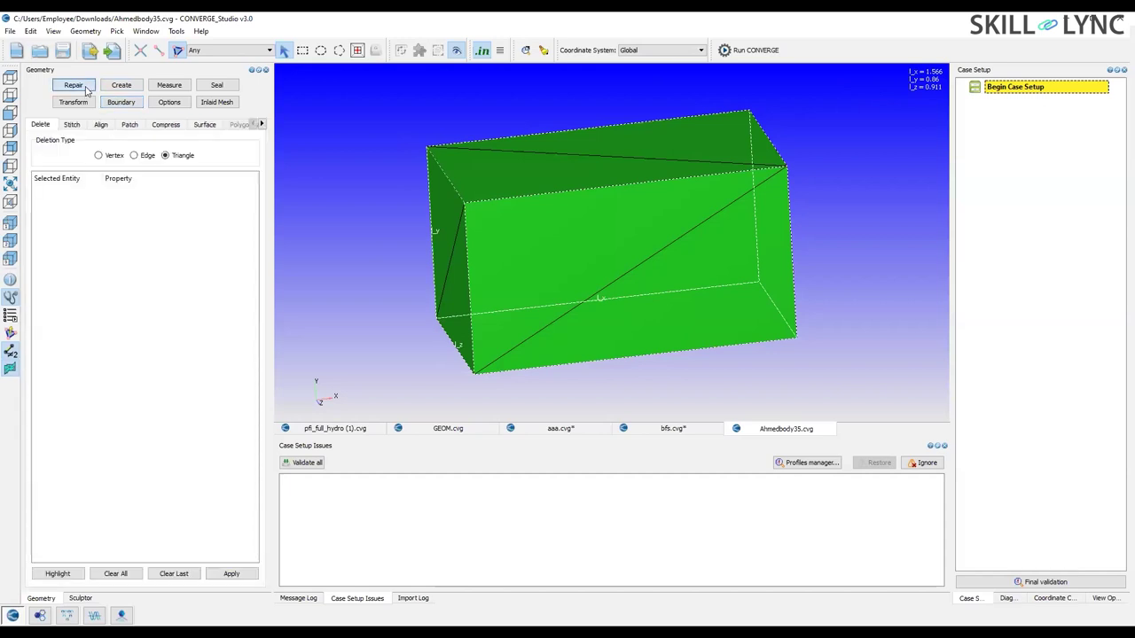
pyautogui.click(90, 104)
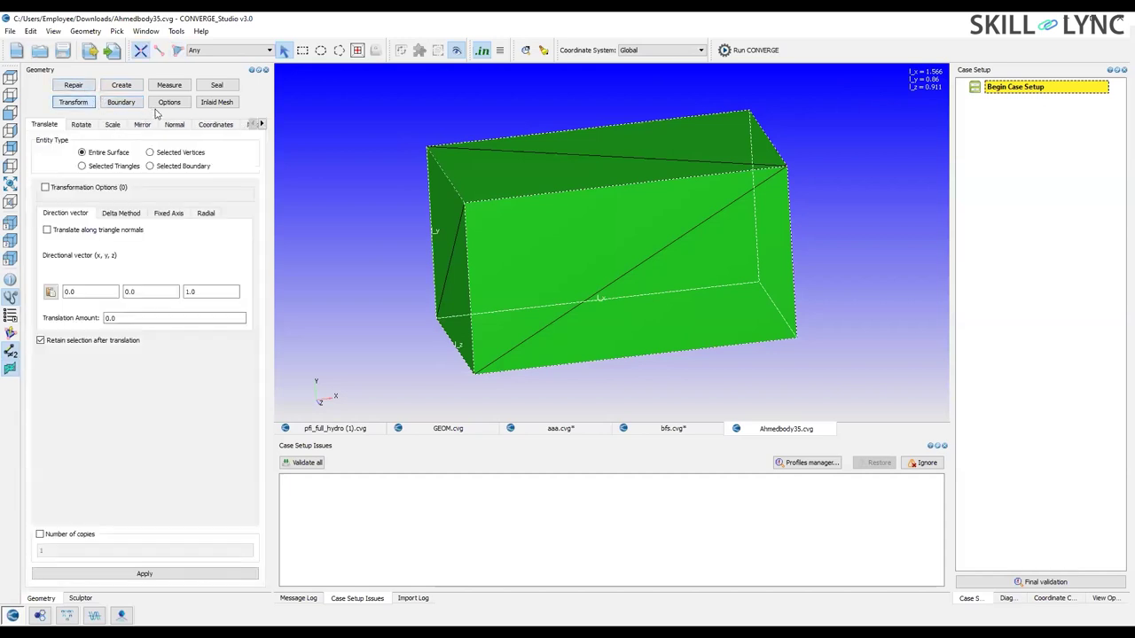
pyautogui.click(113, 125)
pyautogui.doubleClick(72, 238)
pyautogui.write('0.001')
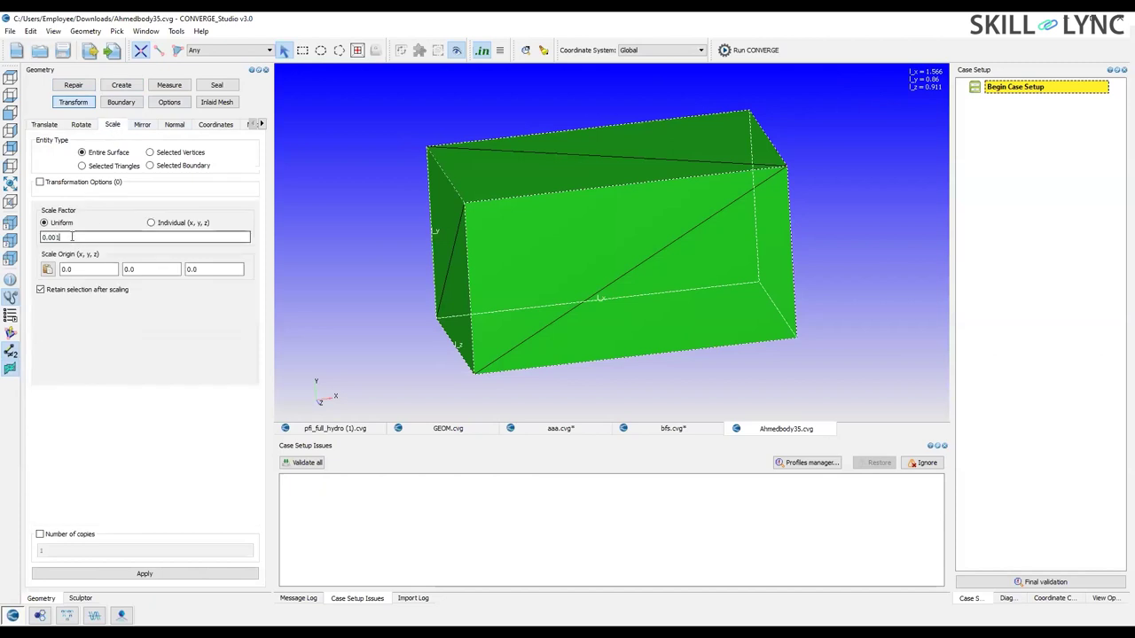
pyautogui.click(133, 577)
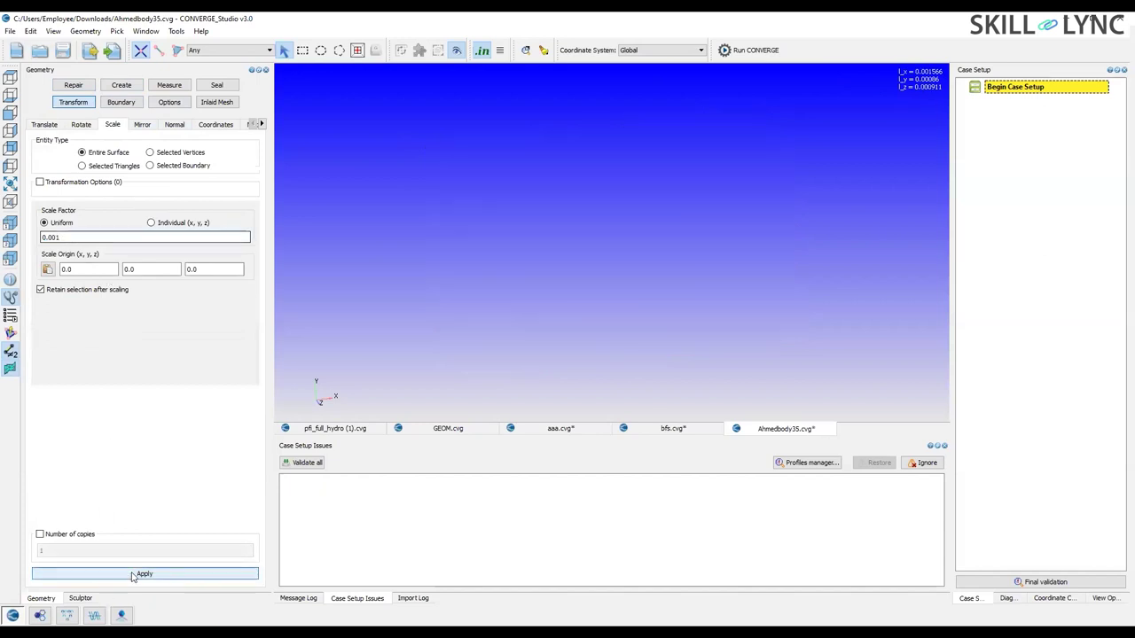
# Zoom to fit the shrunken box and orbit it to an oblique view.
pyautogui.click(10, 78)
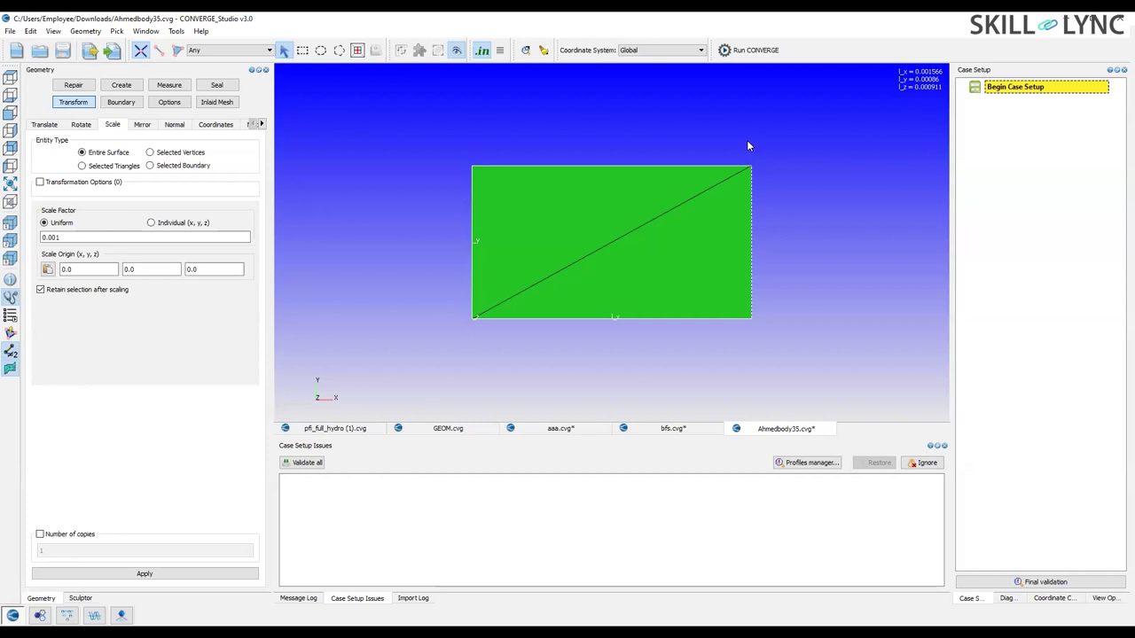
pyautogui.moveTo(426, 166); pyautogui.dragTo(450, 193)
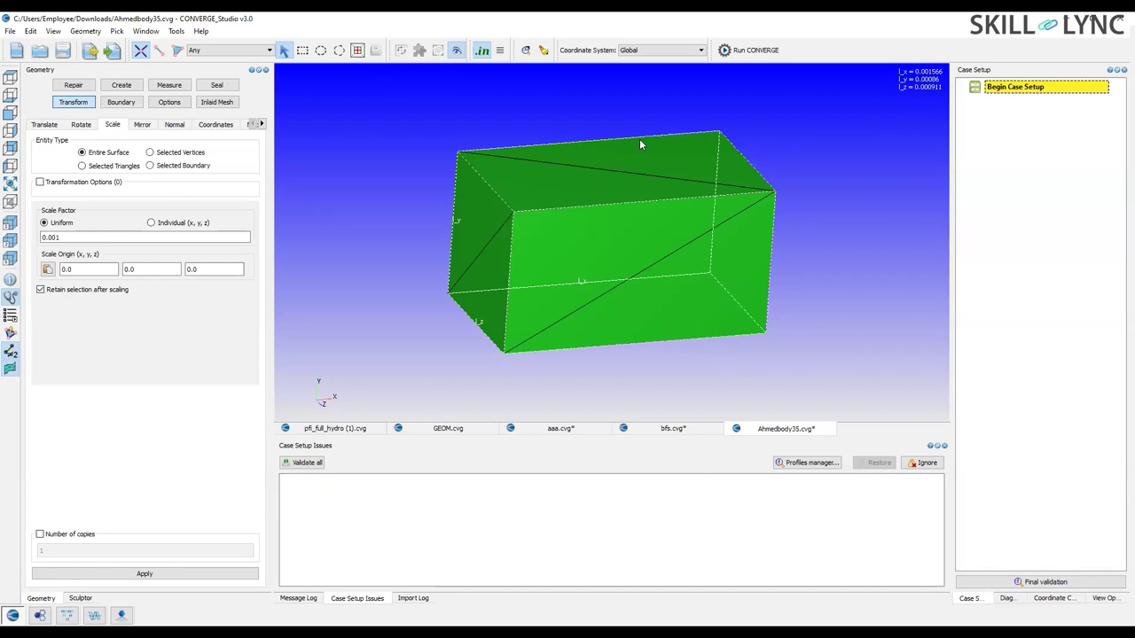
pyautogui.rightClick(573, 258)
pyautogui.click(160, 16)
# In boundary flagging, hide the two front-face triangles and orbit to view the inner body.
pyautogui.click(120, 102)
pyautogui.moveTo(565, 245)
pyautogui.mouseDown()
pyautogui.moveTo(463, 178)
pyautogui.moveTo(577, 241)
pyautogui.moveTo(558, 240)
pyautogui.mouseUp()
pyautogui.scroll(2, 622, 252)
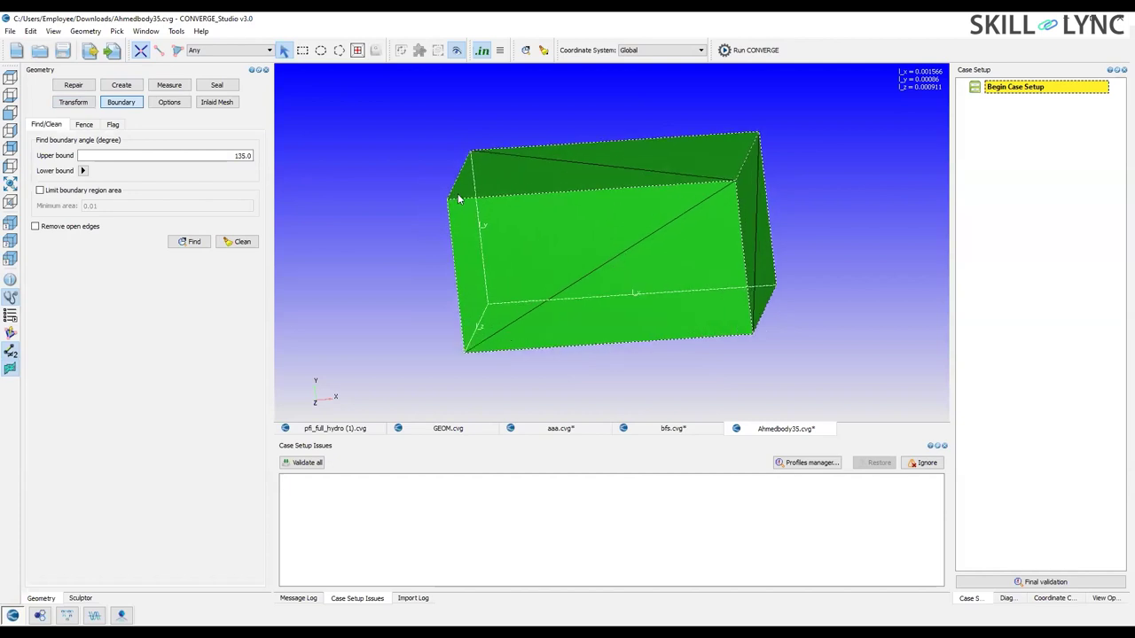
pyautogui.click(113, 124)
pyautogui.click(84, 124)
pyautogui.click(112, 124)
pyautogui.click(599, 244)
pyautogui.rightClick(600, 241)
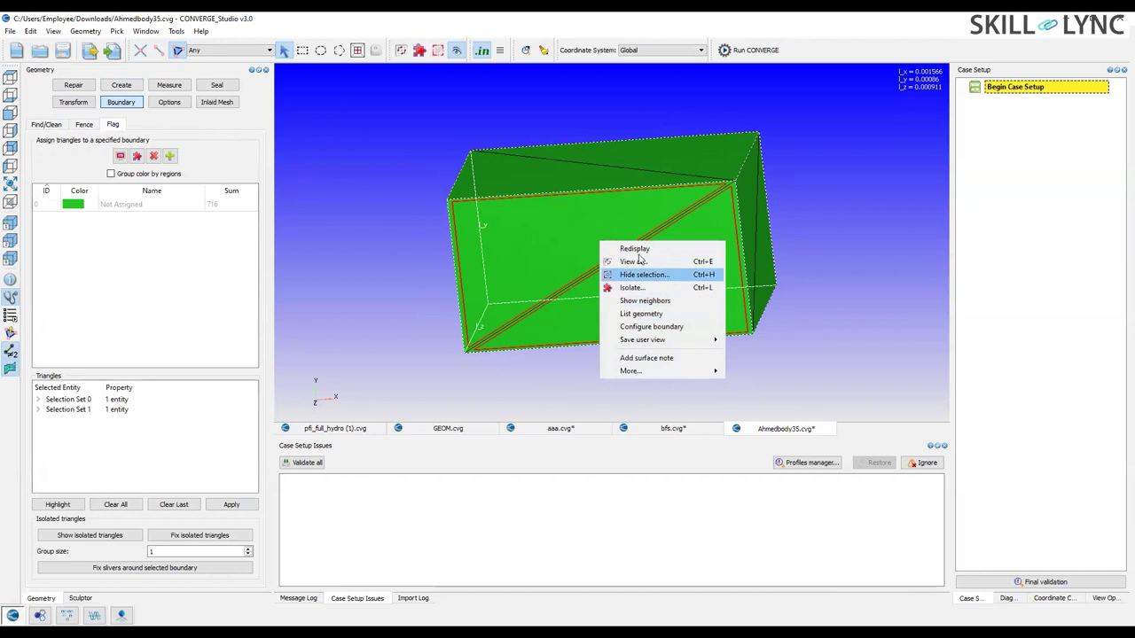
pyautogui.click(645, 275)
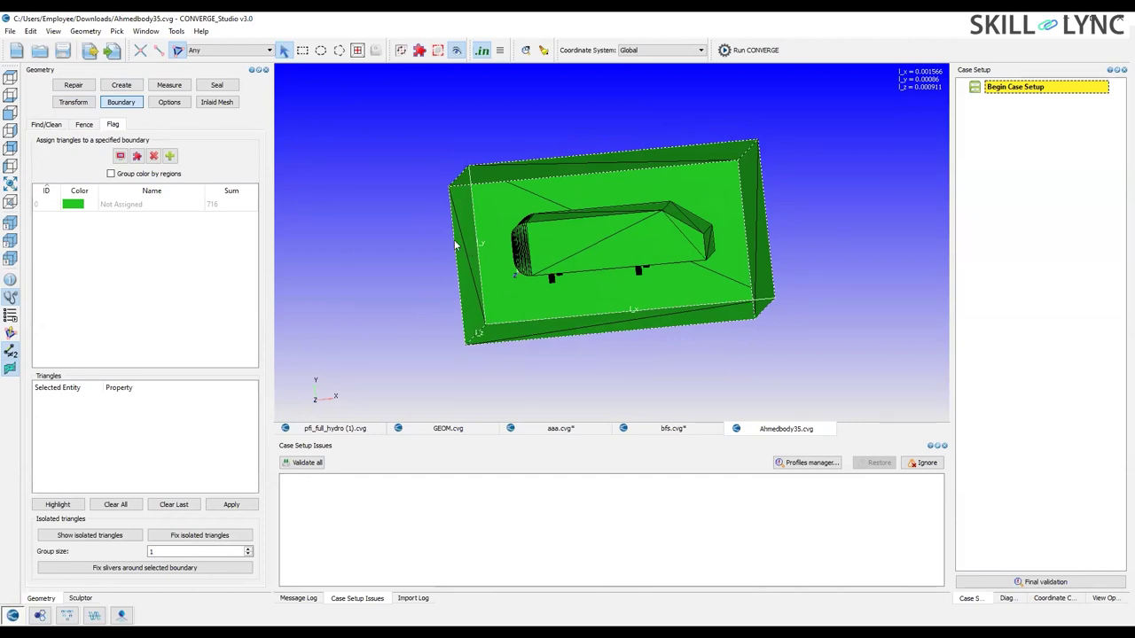
pyautogui.moveTo(405, 208); pyautogui.dragTo(451, 225, button='middle')
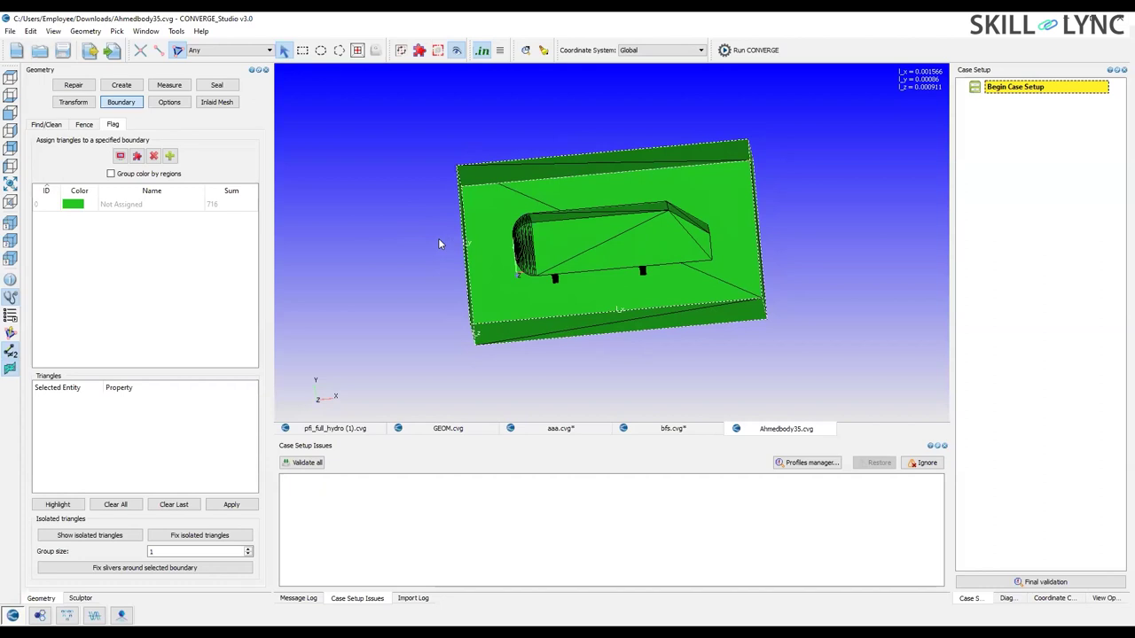
pyautogui.moveTo(410, 240); pyautogui.dragTo(297, 283, button='middle')
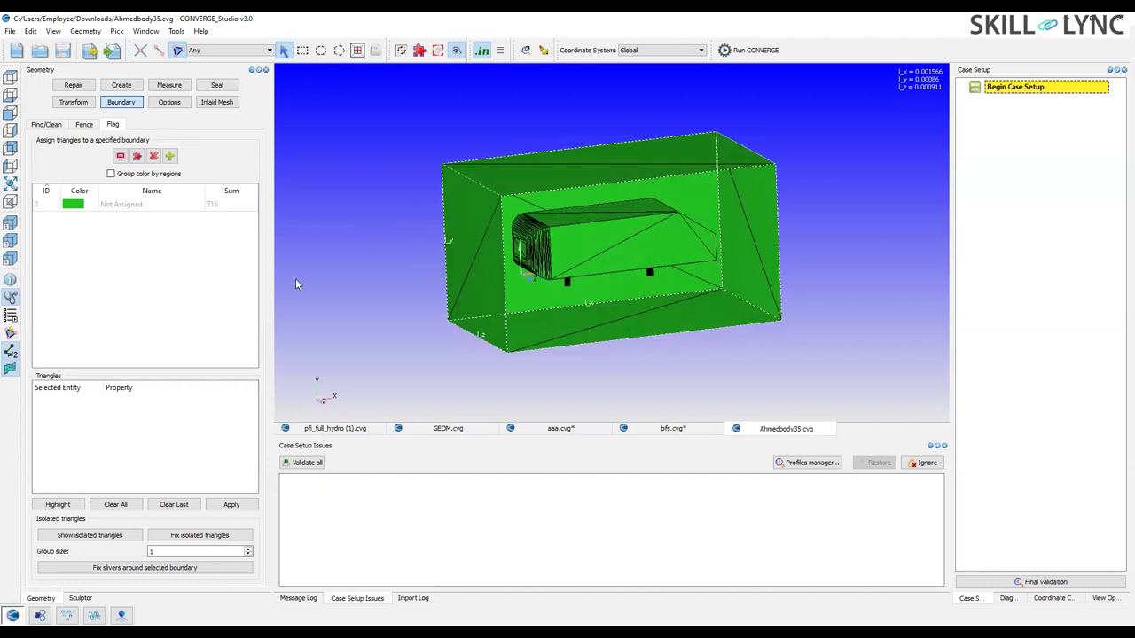
# Display the yellow surface-normal arrows and orbit to inspect them on the box and body.
pyautogui.click(10, 332)
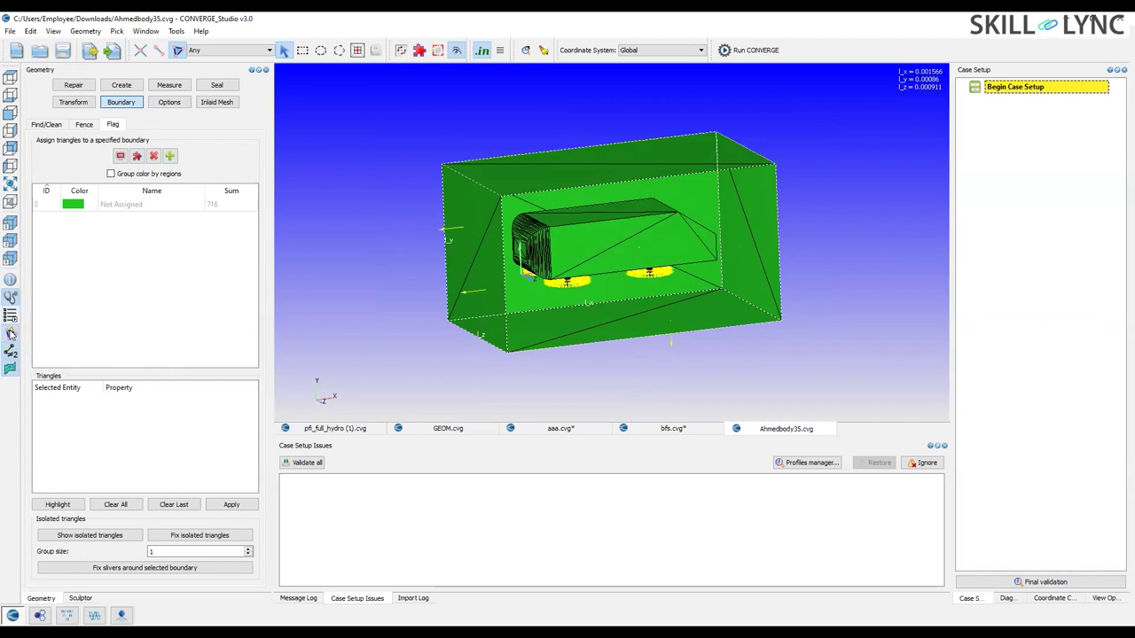
pyautogui.moveTo(328, 323); pyautogui.dragTo(560, 212)
pyautogui.moveTo(578, 216); pyautogui.dragTo(540, 258)
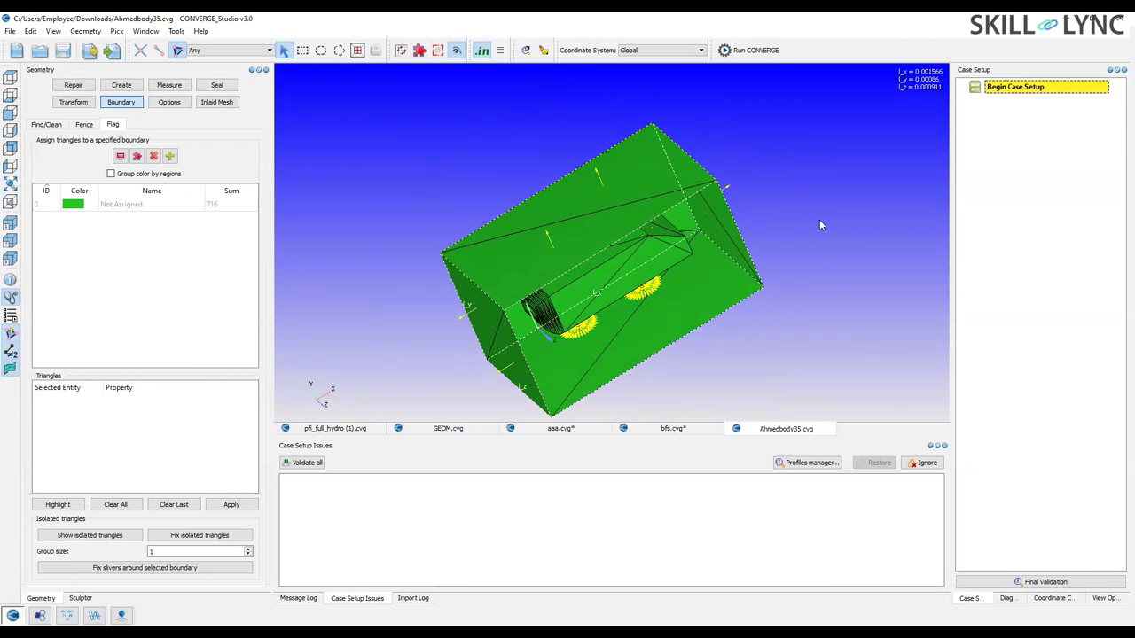
pyautogui.moveTo(771, 244); pyautogui.dragTo(753, 232)
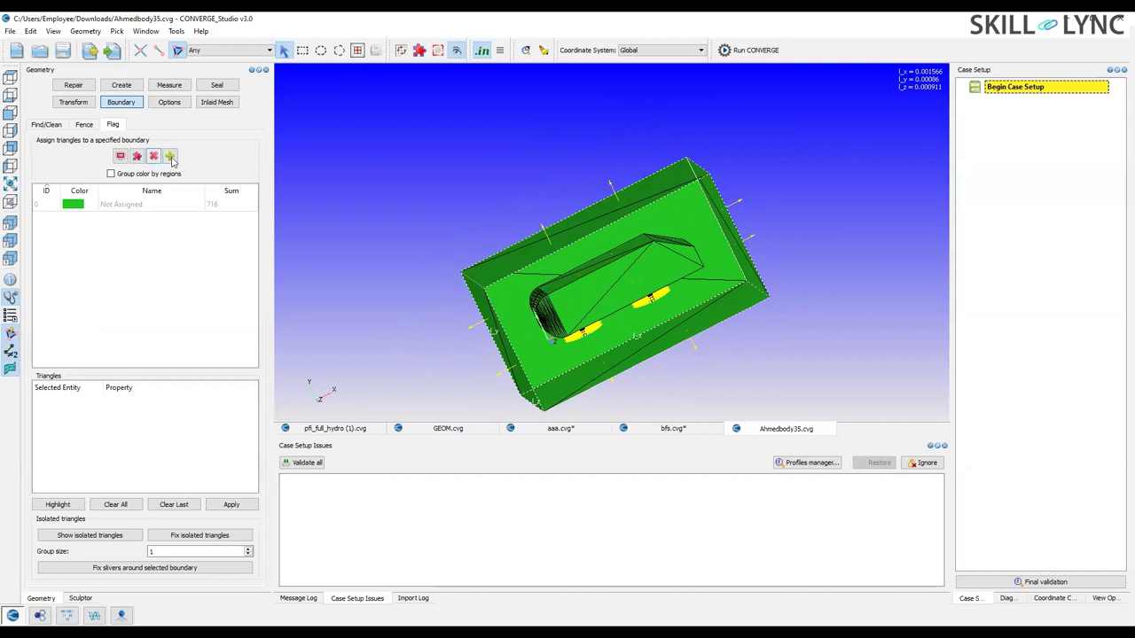
pyautogui.click(75, 103)
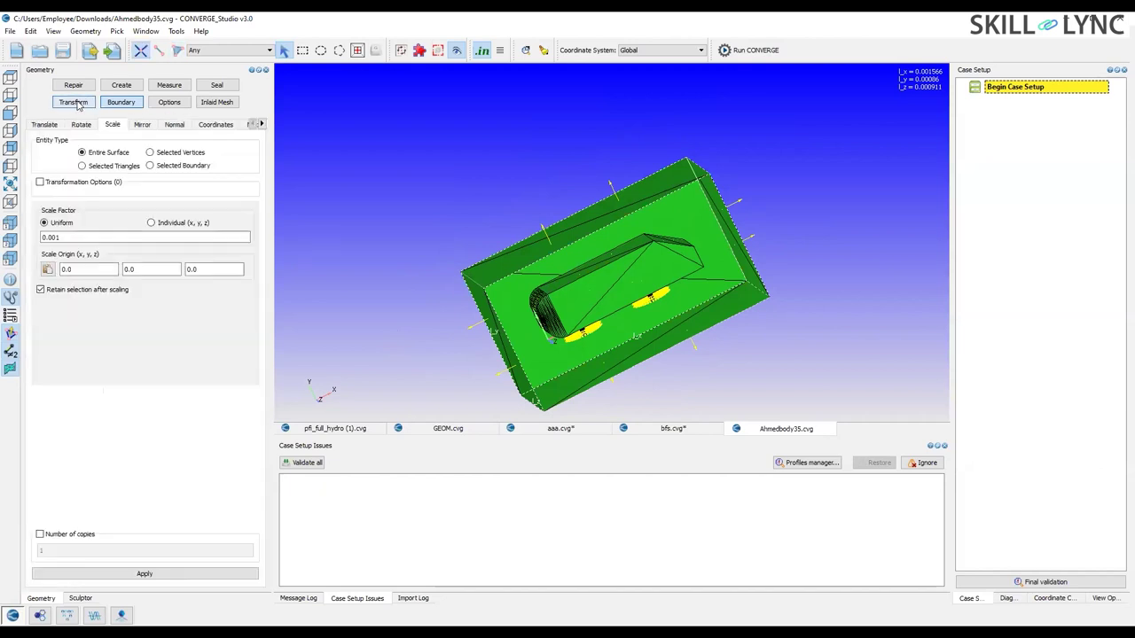
# Reverse the outer box's surface normals from one picked triangle.
pyautogui.click(181, 124)
pyautogui.click(507, 264)
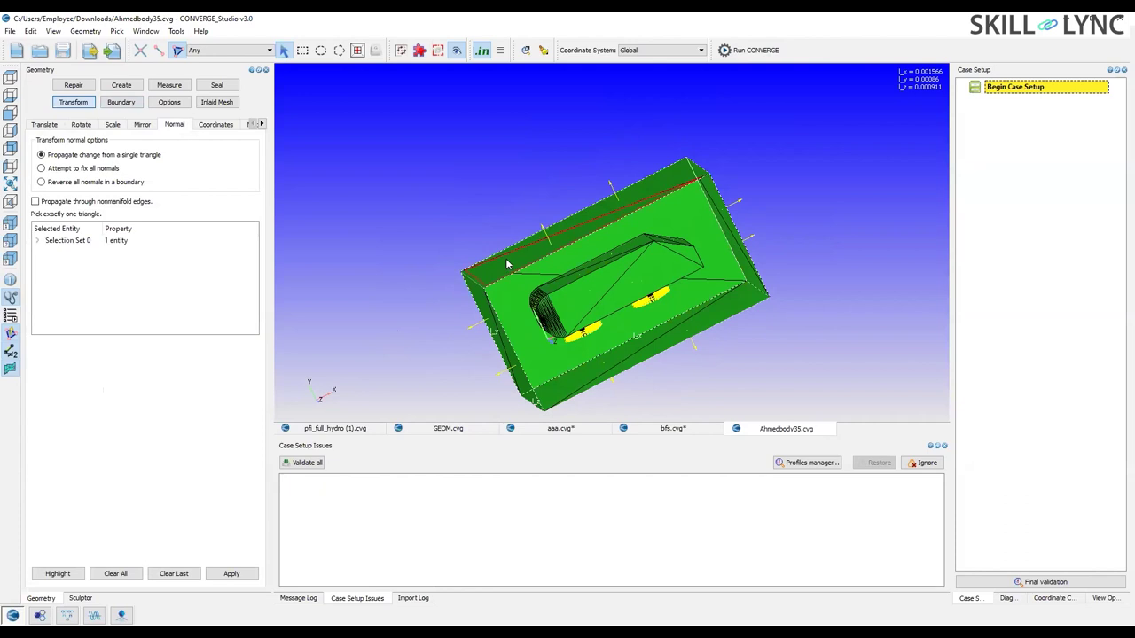
pyautogui.click(232, 574)
pyautogui.moveTo(353, 354); pyautogui.dragTo(671, 239)
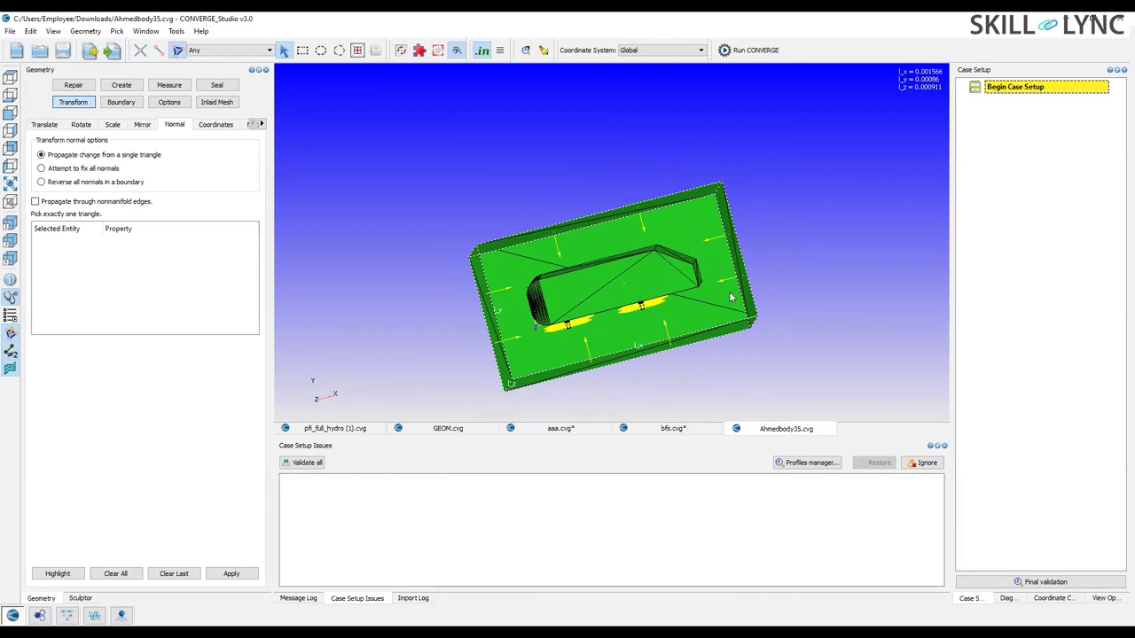
pyautogui.moveTo(634, 321); pyautogui.dragTo(627, 297)
# Reverse the inner body's normals too, then orbit to check the result.
pyautogui.click(626, 295)
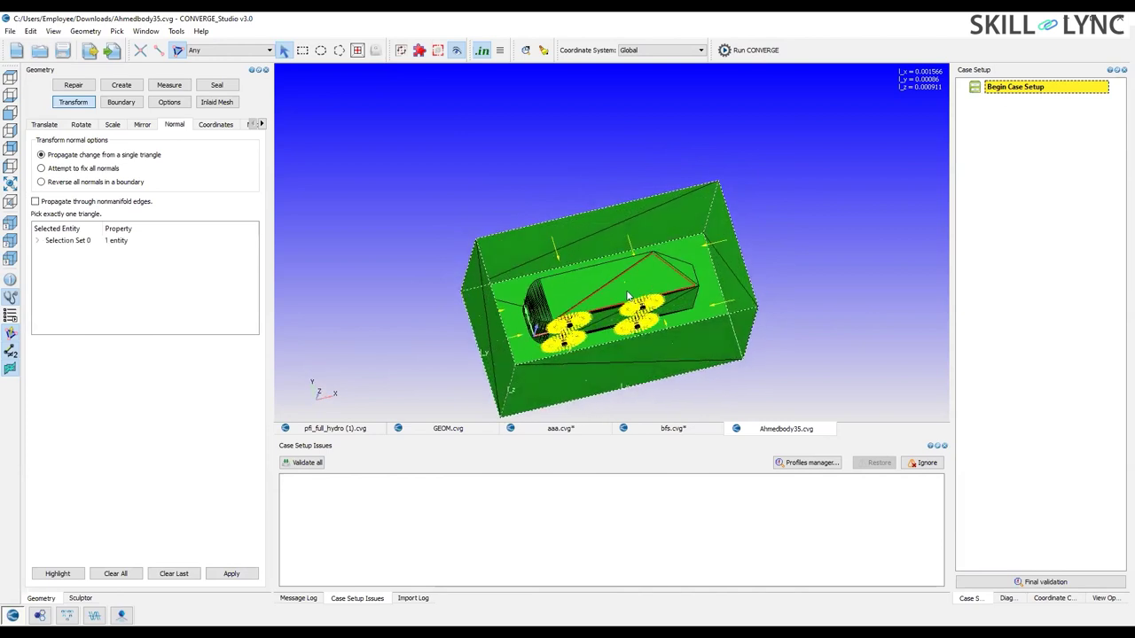
pyautogui.click(230, 573)
pyautogui.moveTo(510, 376); pyautogui.dragTo(585, 321)
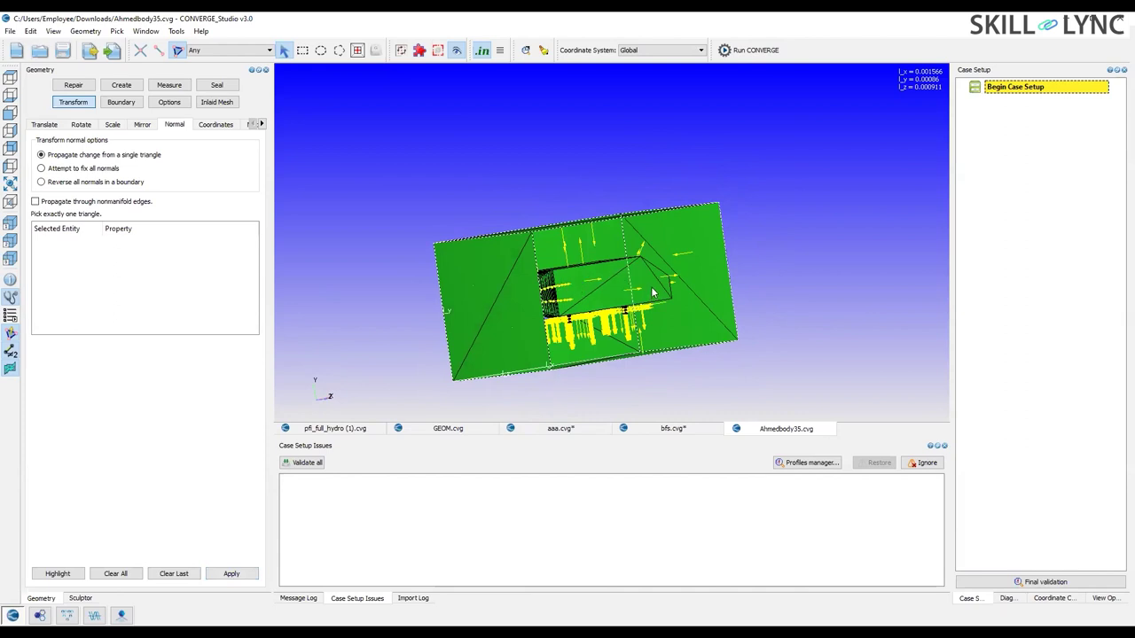
pyautogui.moveTo(714, 340); pyautogui.dragTo(640, 335)
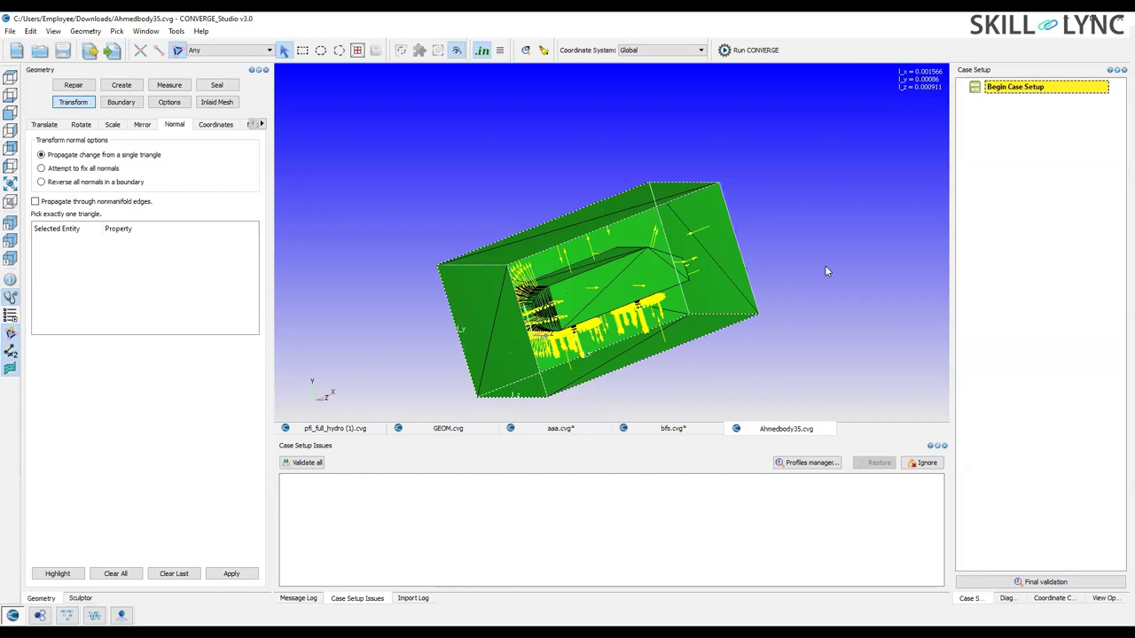
pyautogui.moveTo(843, 285); pyautogui.dragTo(854, 286)
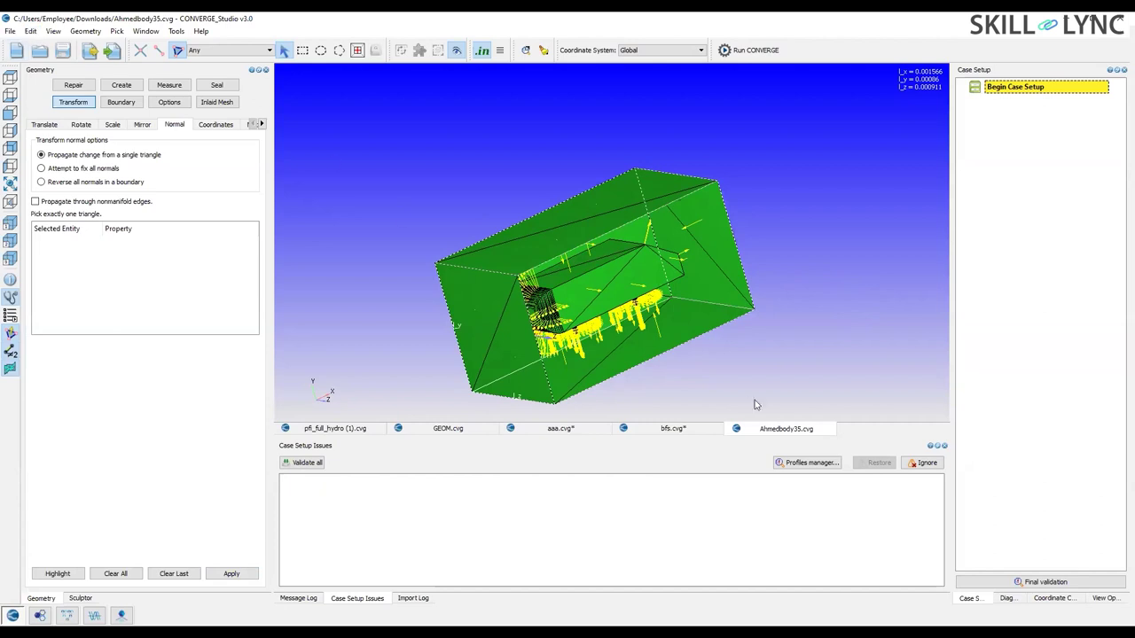
# Create the new empty project file8.cvg and bring up the STL import window.
pyautogui.click(10, 33)
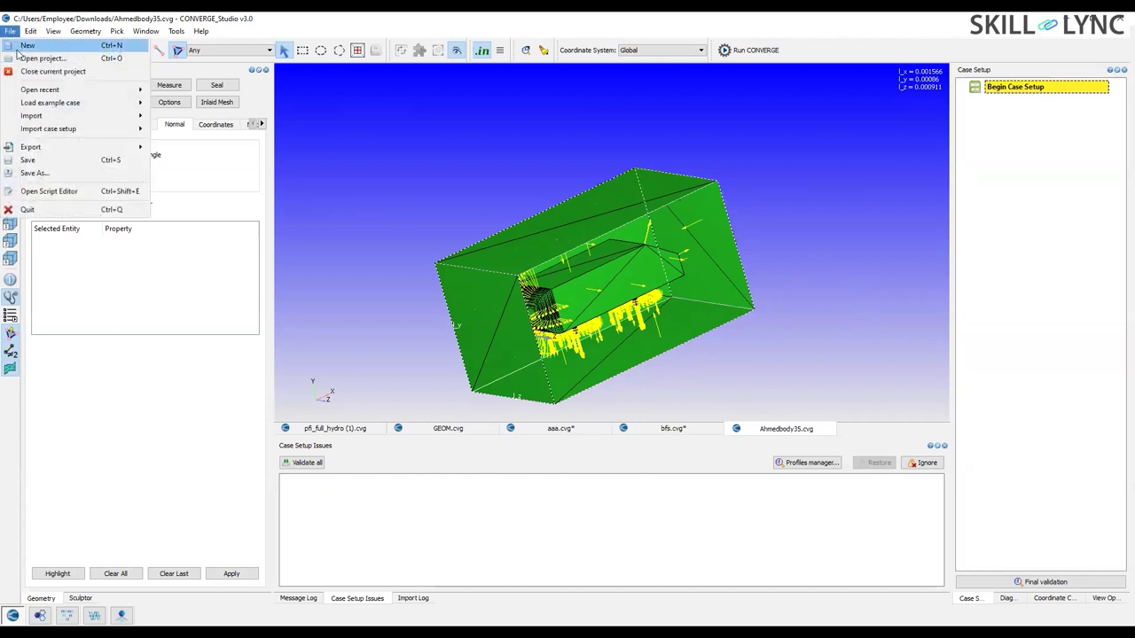
pyautogui.click(756, 288)
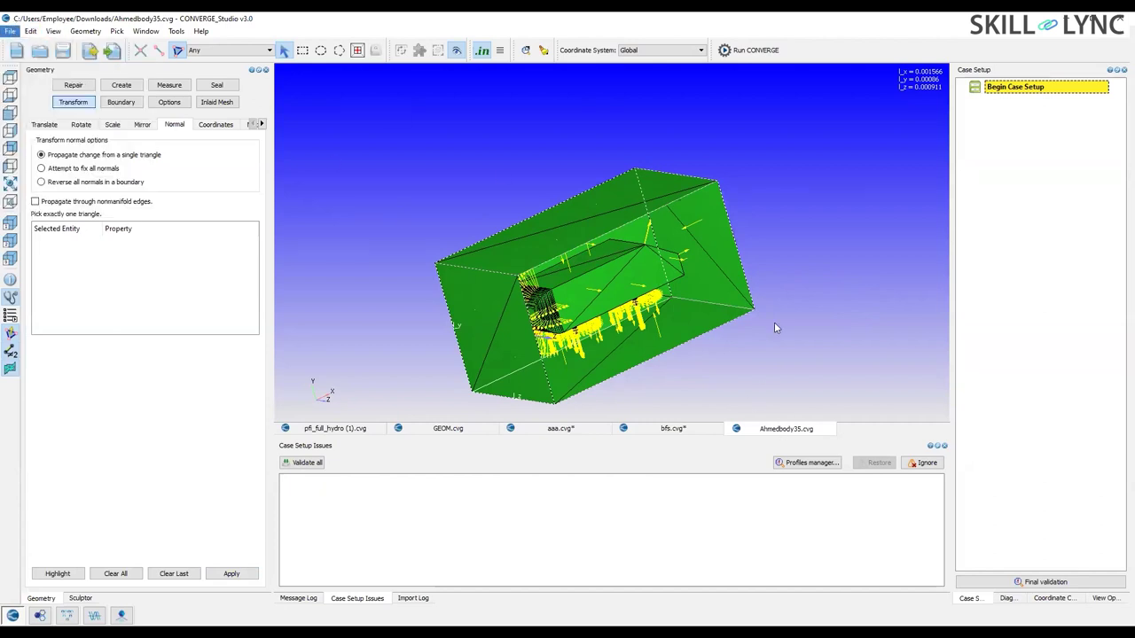
pyautogui.hotkey('ctrl', 'n')
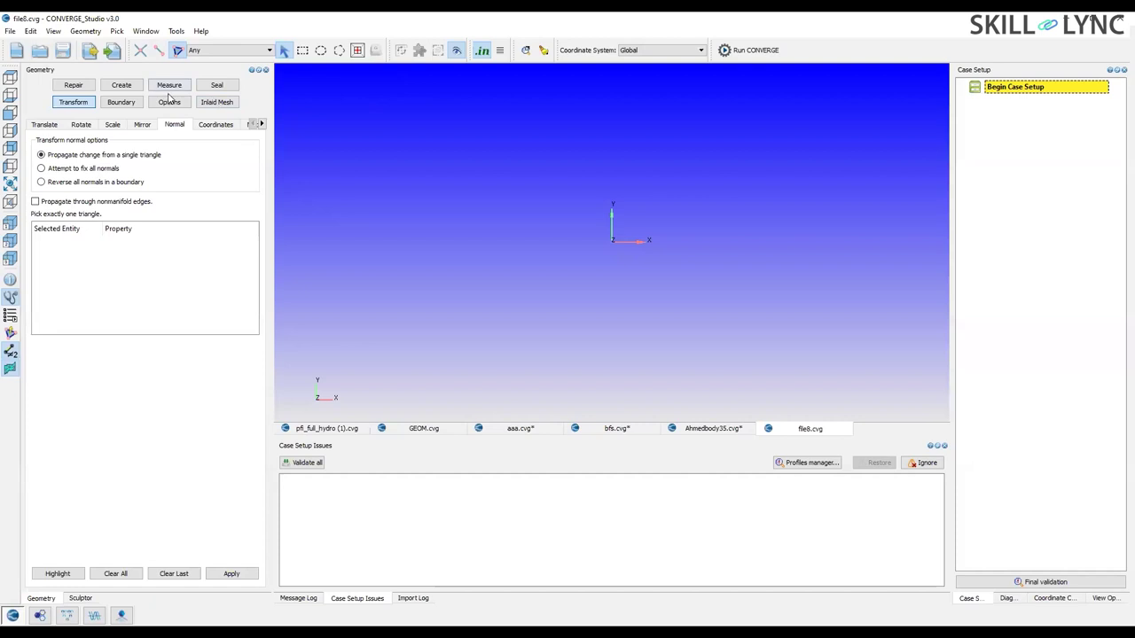
pyautogui.click(12, 31)
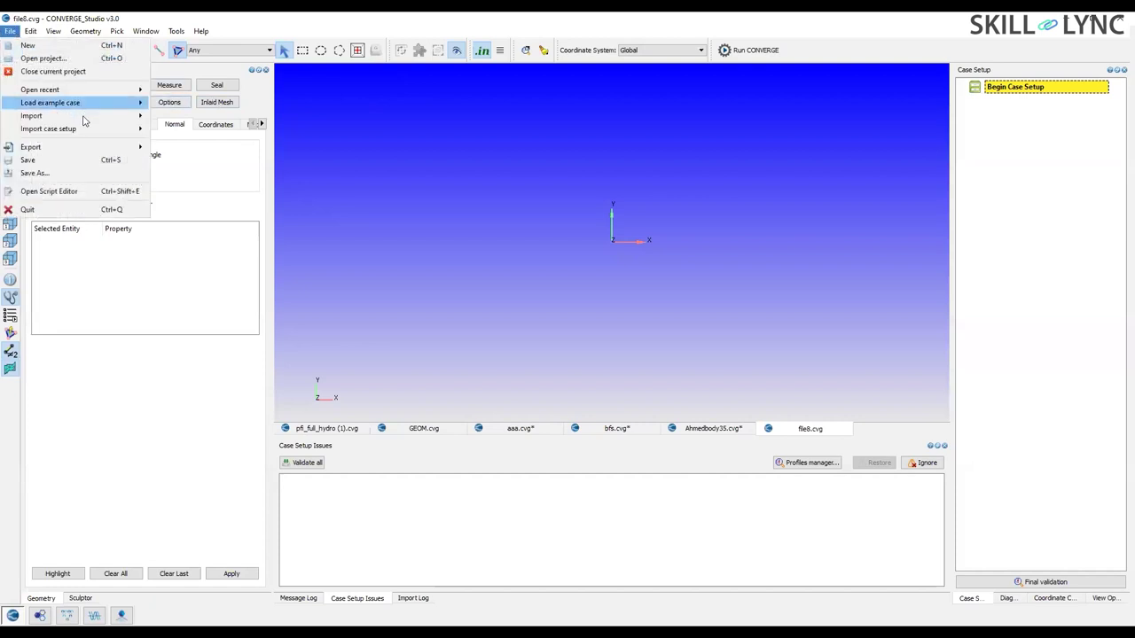
pyautogui.moveTo(89, 116)
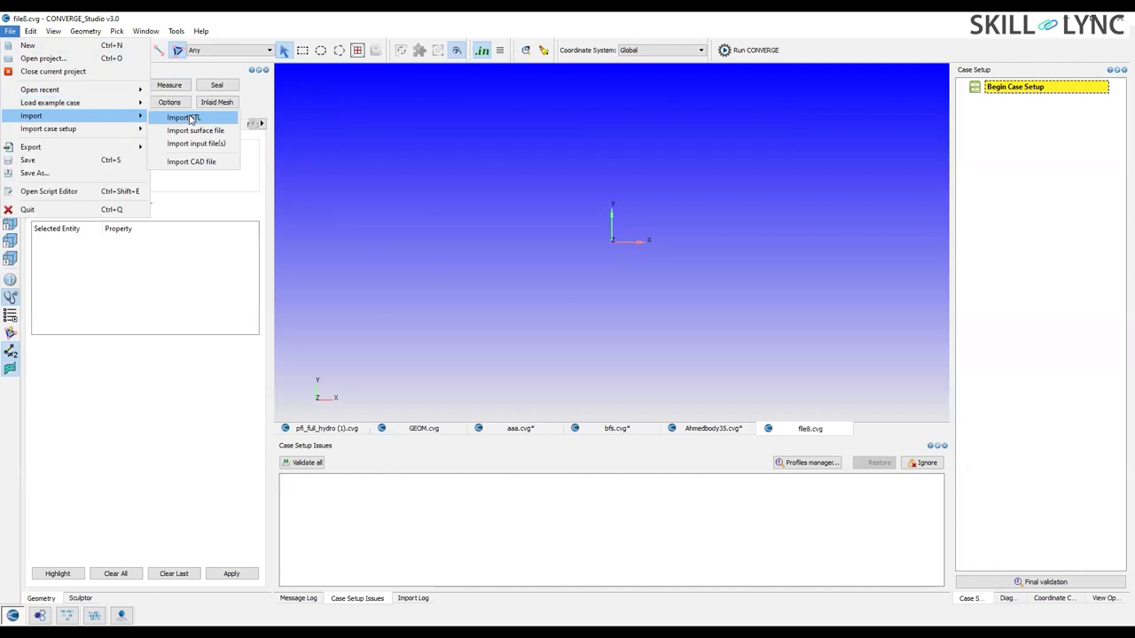
pyautogui.click(188, 118)
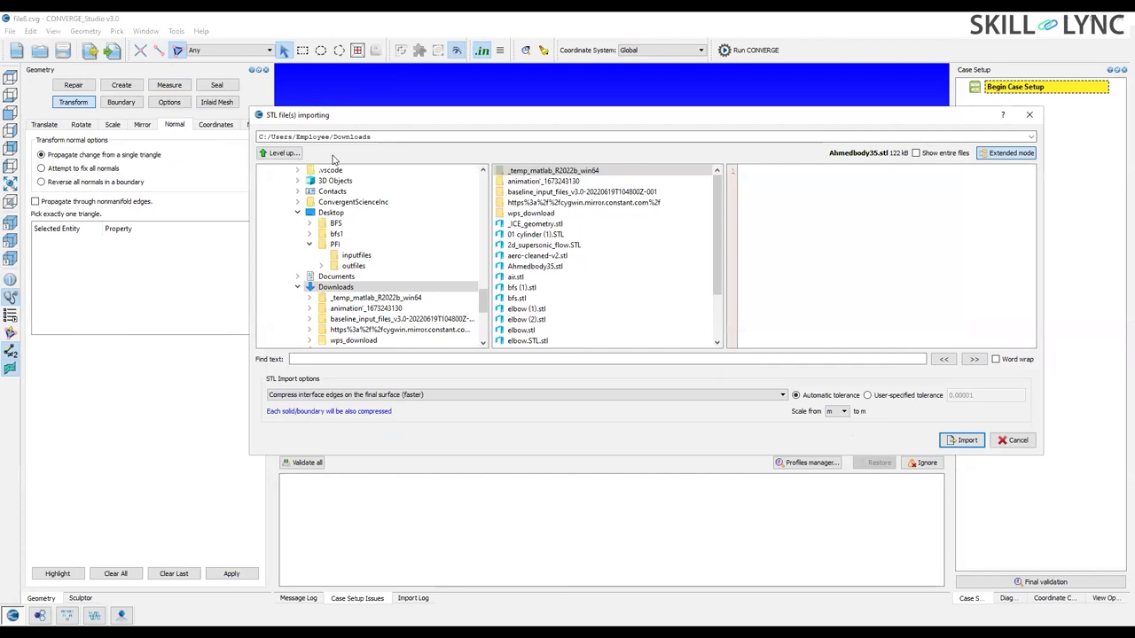
# Import bfs.stl and orbit the backward-facing-step duct to an oblique view.
pyautogui.click(570, 300)
pyautogui.click(965, 440)
pyautogui.moveTo(526, 279); pyautogui.dragTo(535, 330)
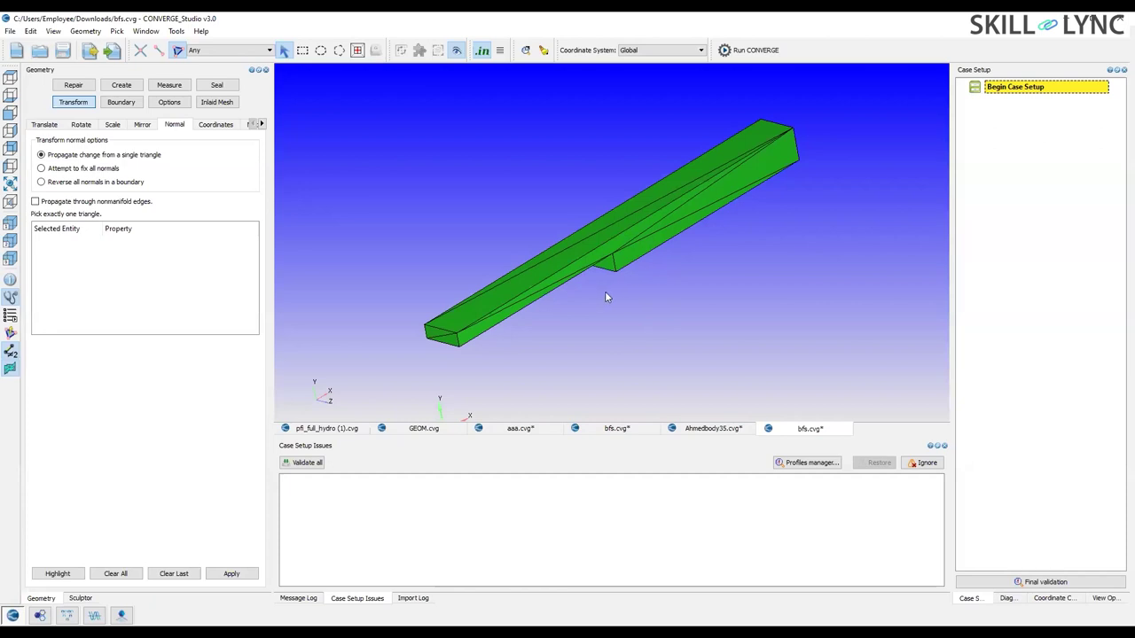
pyautogui.moveTo(611, 286); pyautogui.dragTo(556, 305)
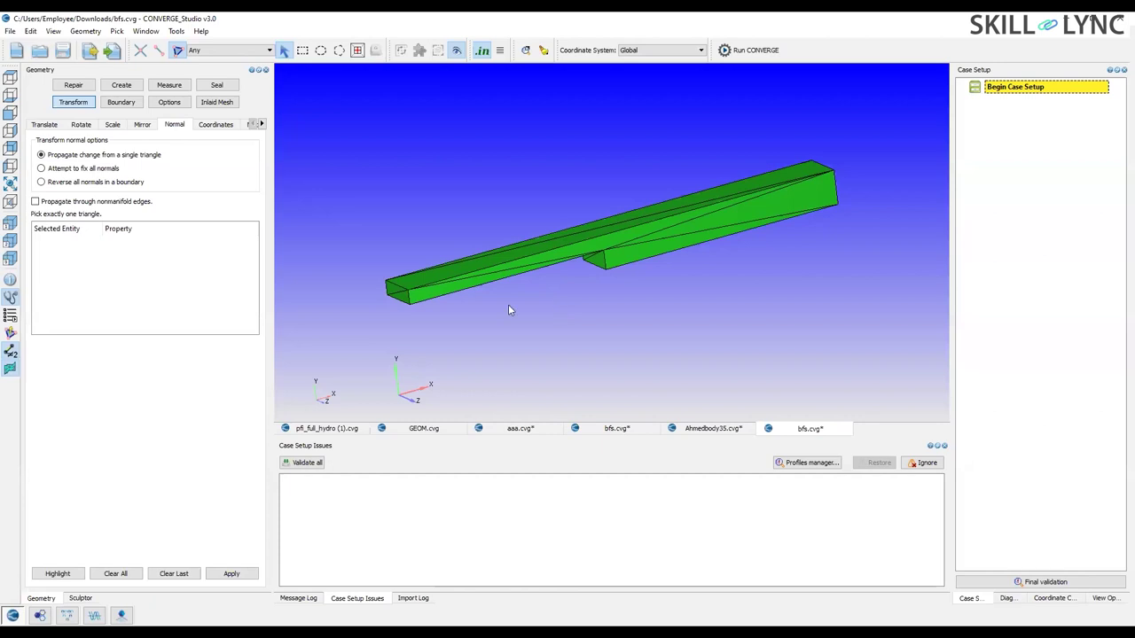
pyautogui.click(11, 316)
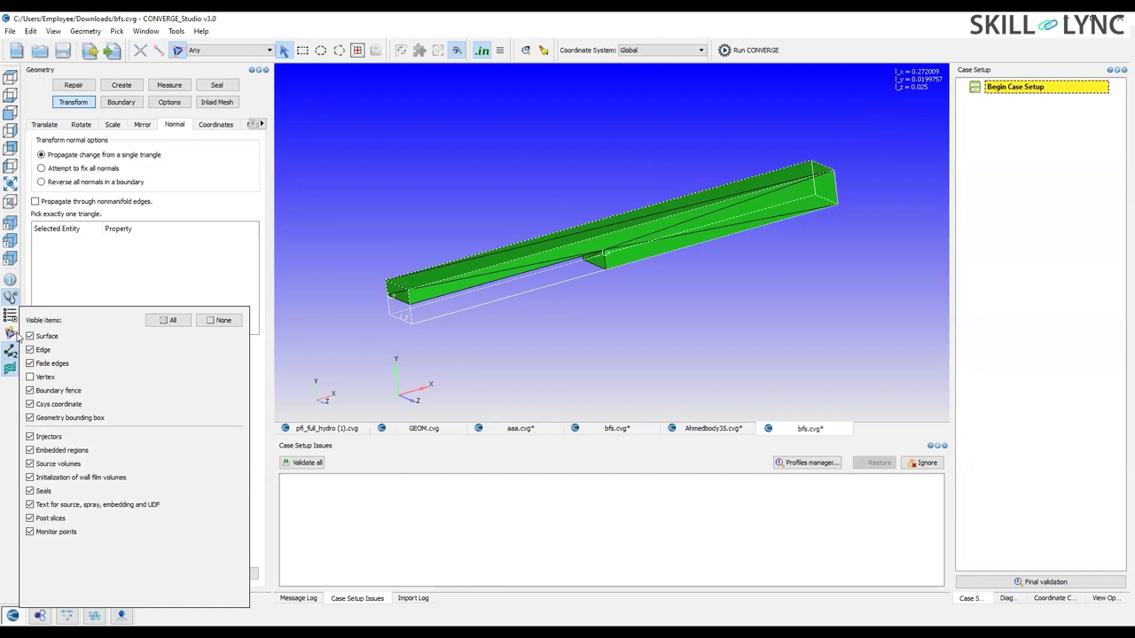
pyautogui.moveTo(493, 205); pyautogui.dragTo(528, 254)
pyautogui.scroll(3, 473, 253)
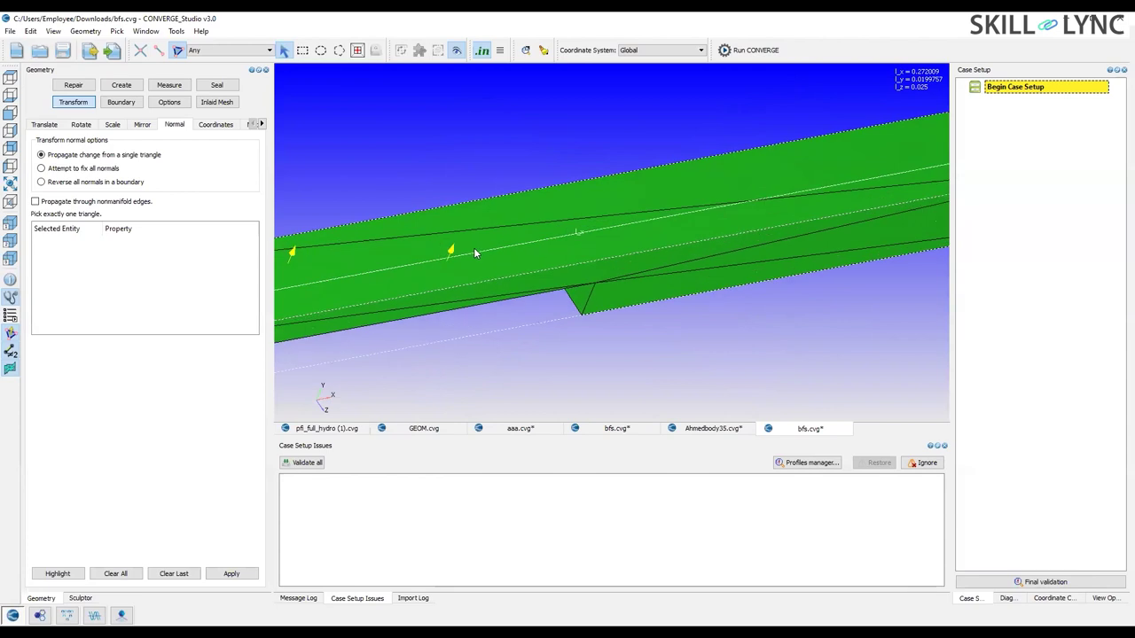
pyautogui.click(459, 268)
pyautogui.rightClick(459, 268)
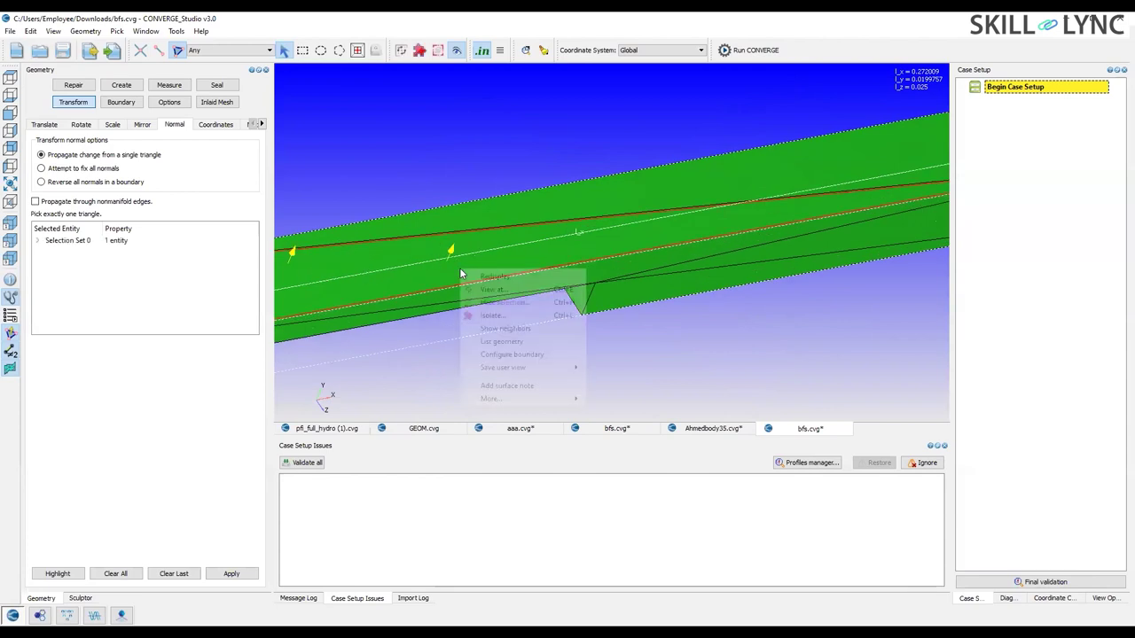
pyautogui.click(494, 303)
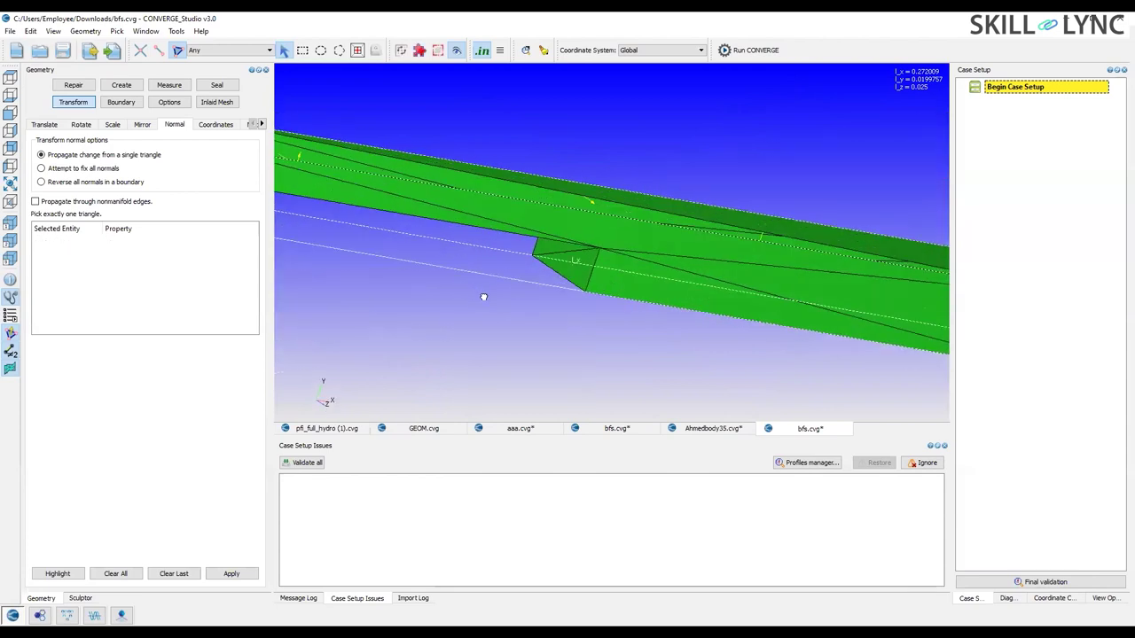
pyautogui.scroll(-5, 506, 299)
pyautogui.moveTo(506, 299); pyautogui.dragTo(510, 294)
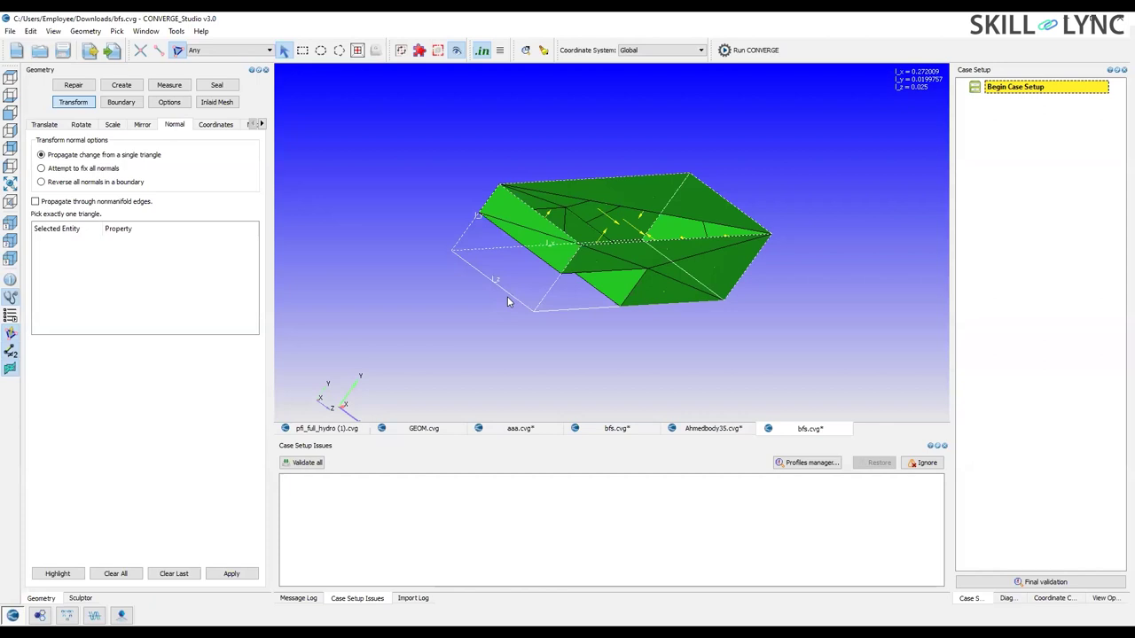
pyautogui.rightClick(465, 280)
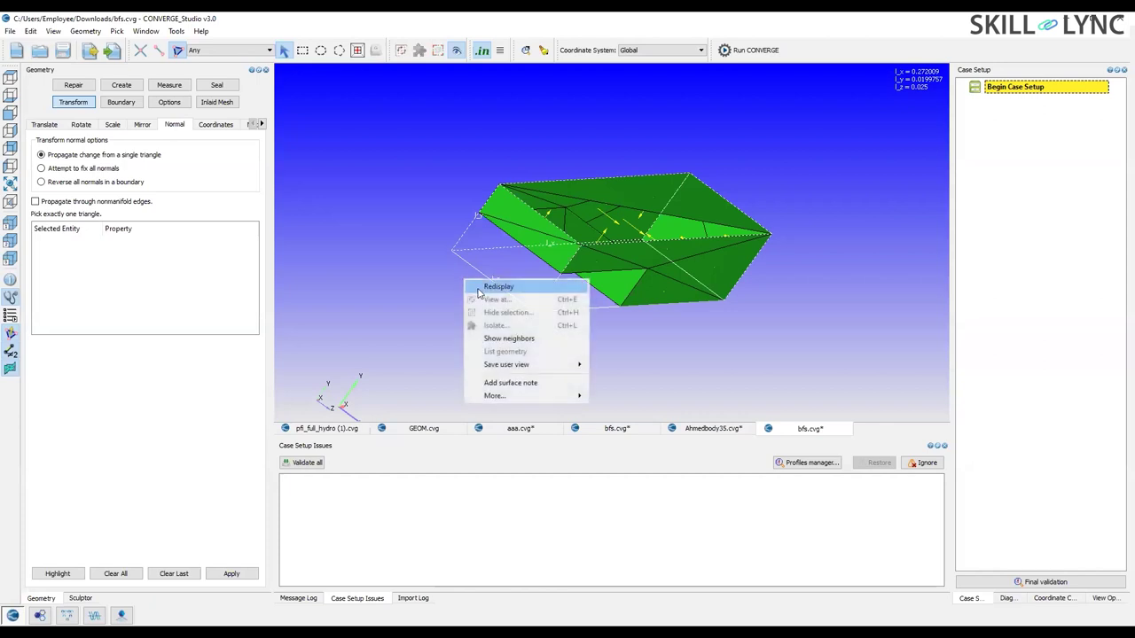
pyautogui.click(479, 287)
pyautogui.moveTo(478, 289); pyautogui.dragTo(1108, 528)
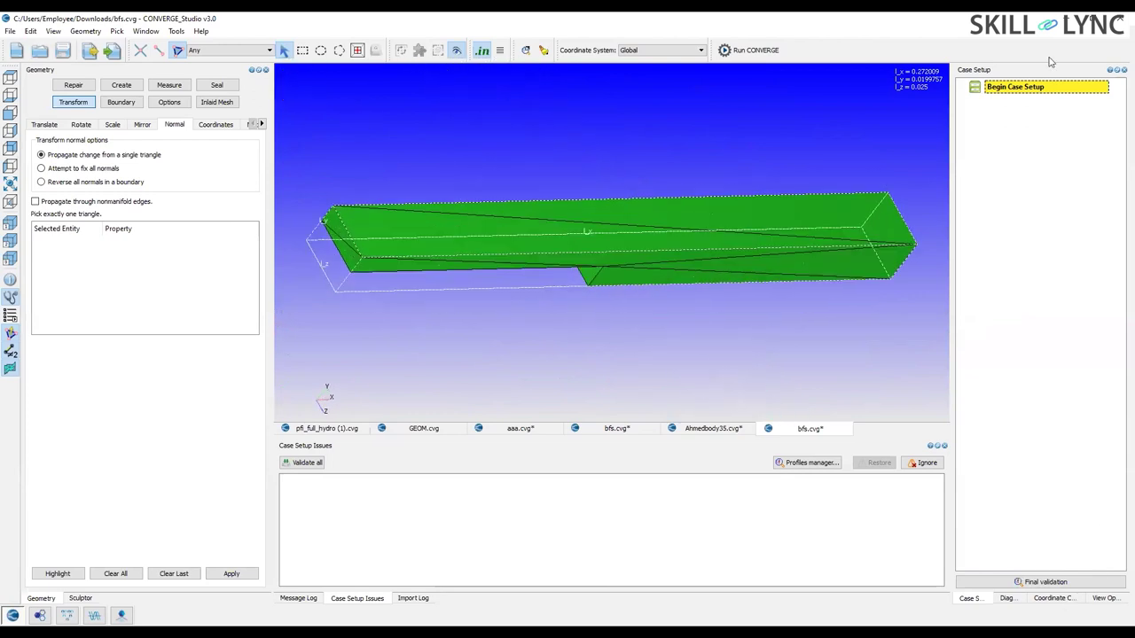
# Run the geometry diagnosis and check the Intersections and Nonmanifold results, all reporting zero.
pyautogui.click(1006, 598)
pyautogui.moveTo(1005, 581); pyautogui.dragTo(946, 587)
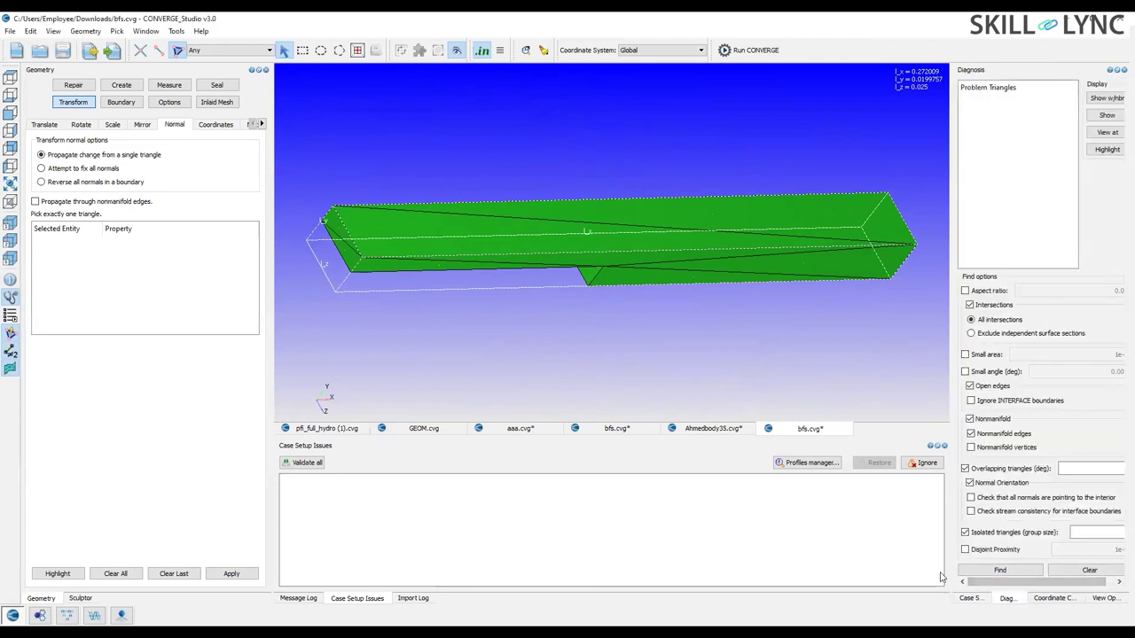
pyautogui.click(996, 571)
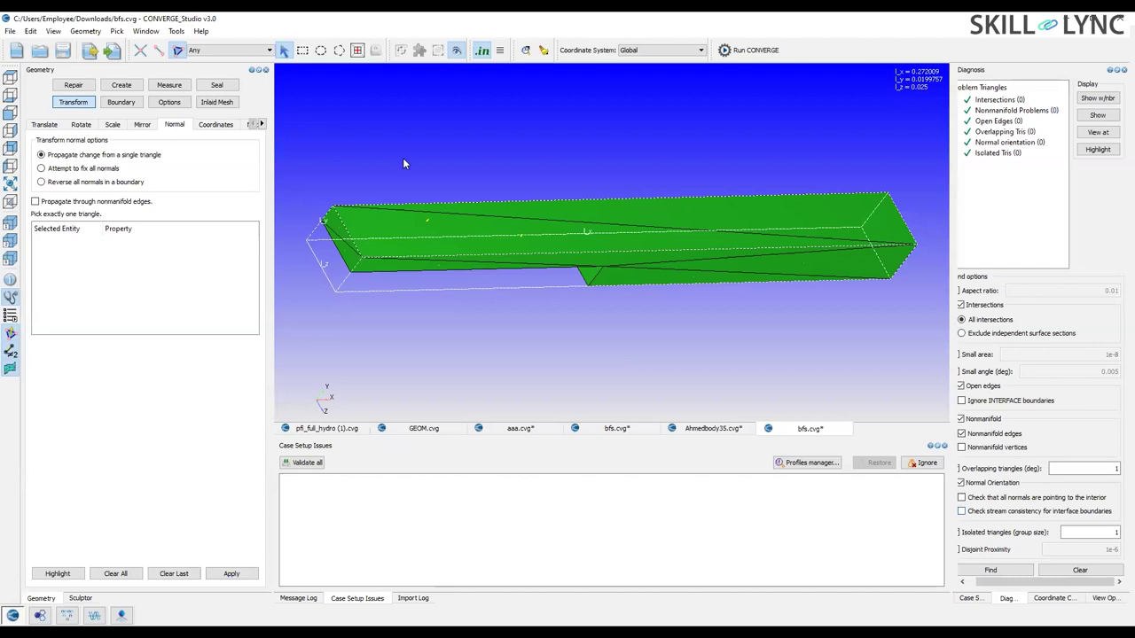
pyautogui.moveTo(401, 146); pyautogui.dragTo(694, 165)
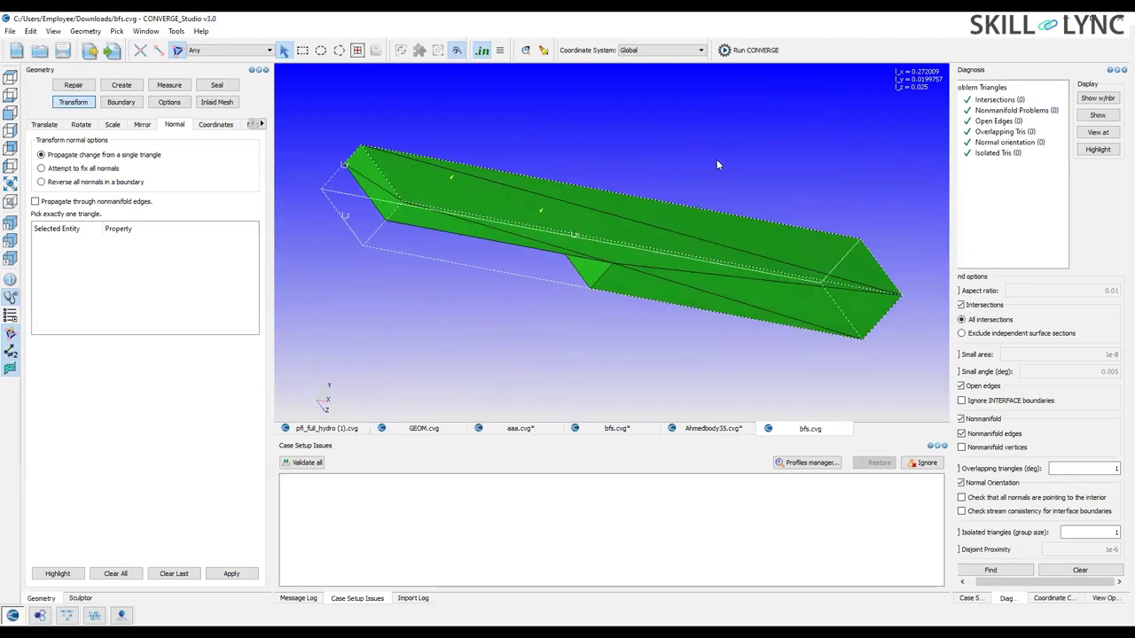
pyautogui.click(1006, 100)
pyautogui.click(1018, 111)
# Bring up the Repair options set to triangle deletion.
pyautogui.rightClick(687, 293)
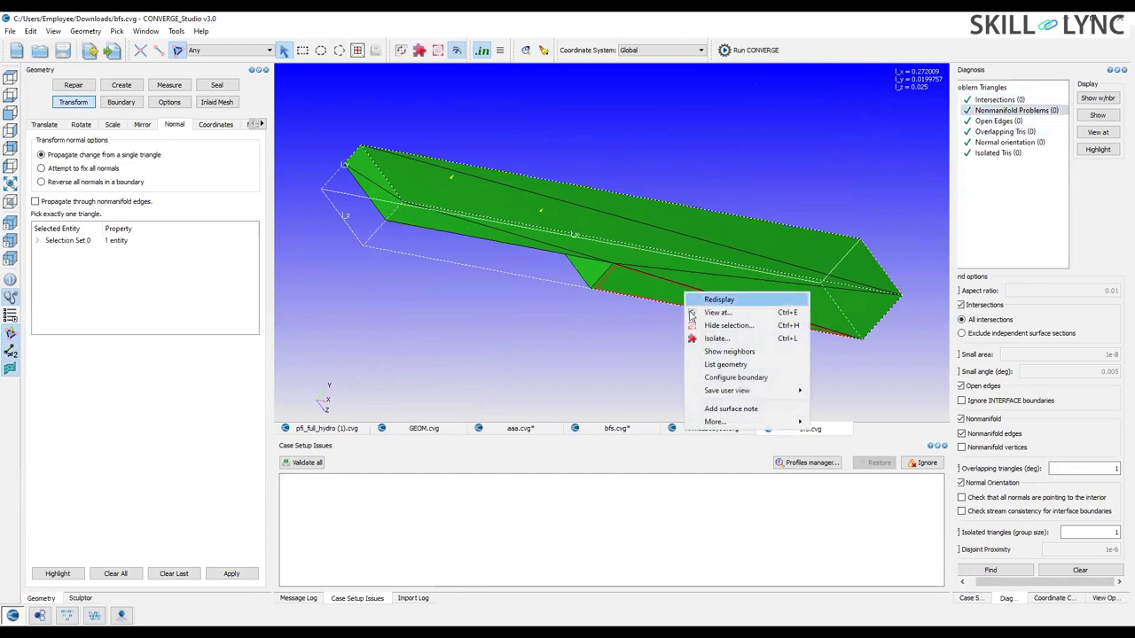
pyautogui.click(667, 302)
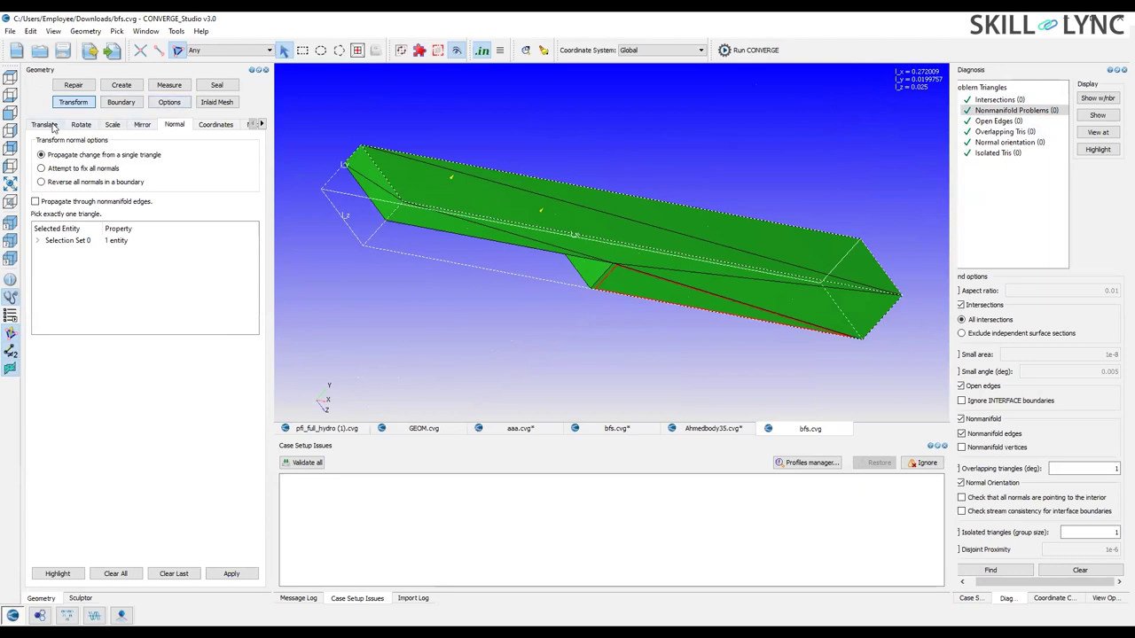
pyautogui.click(76, 89)
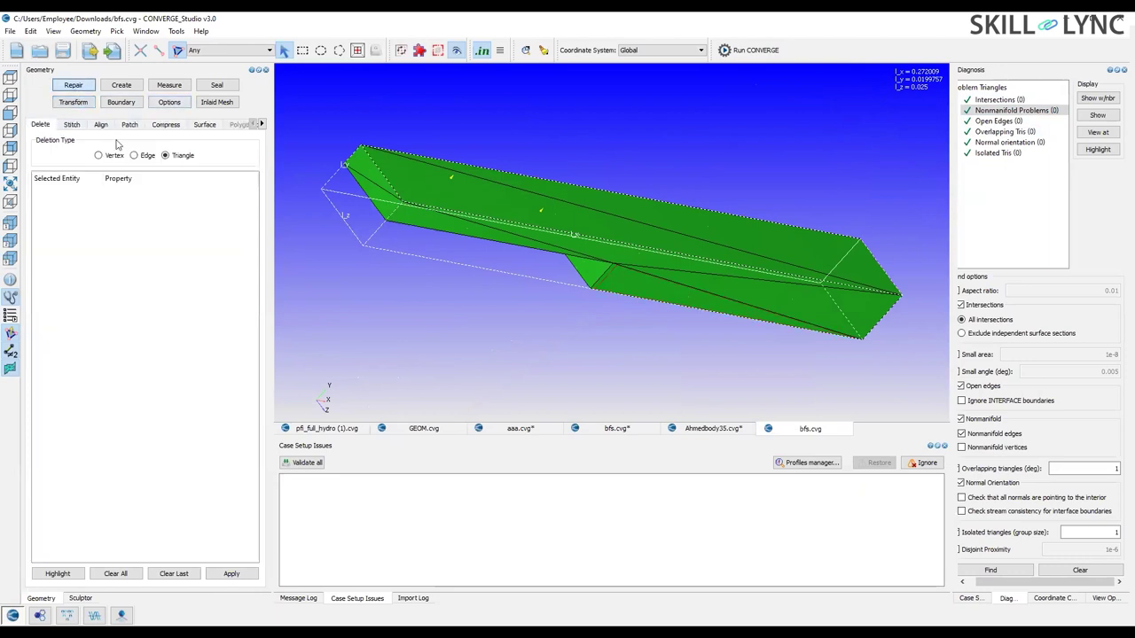
# Delete a triangle on the lower face and rerun Find to expose the open edge loop.
pyautogui.click(741, 310)
pyautogui.click(231, 573)
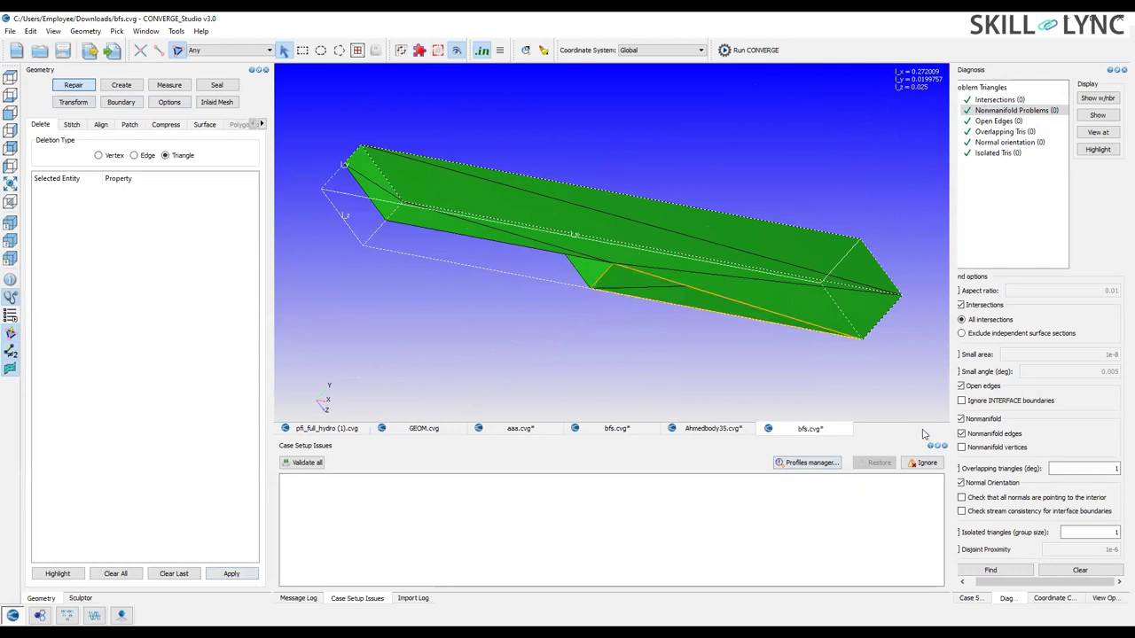
pyautogui.click(1012, 572)
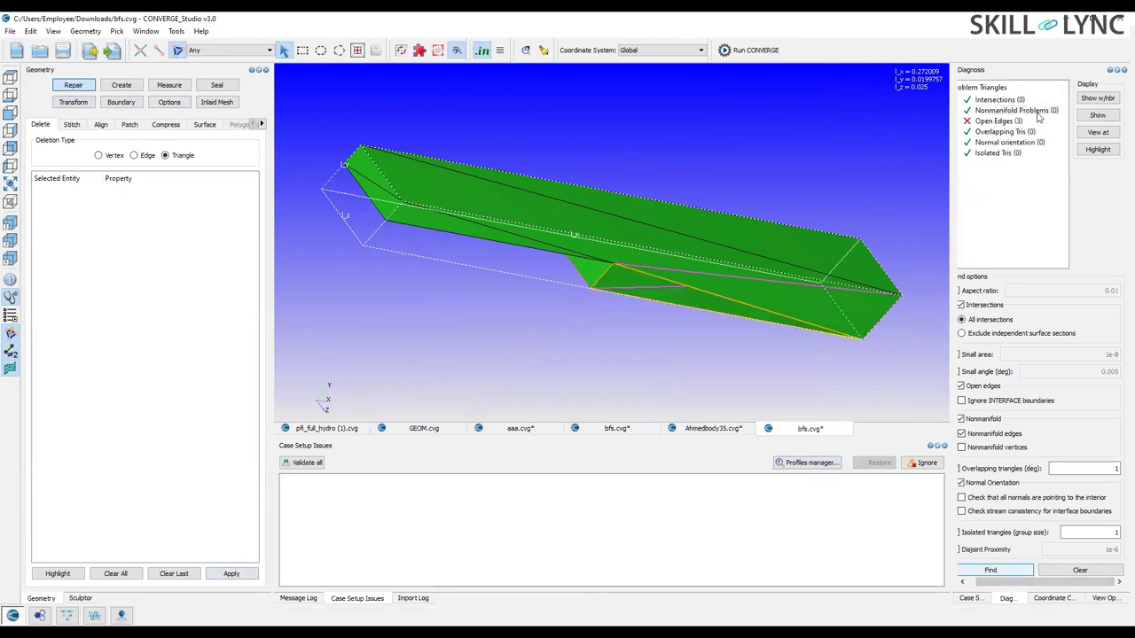
# Patch the open edge loop at the notch and rerun Find to confirm zero open edges.
pyautogui.scroll(2, 596, 286)
pyautogui.moveTo(596, 286); pyautogui.dragTo(569, 259)
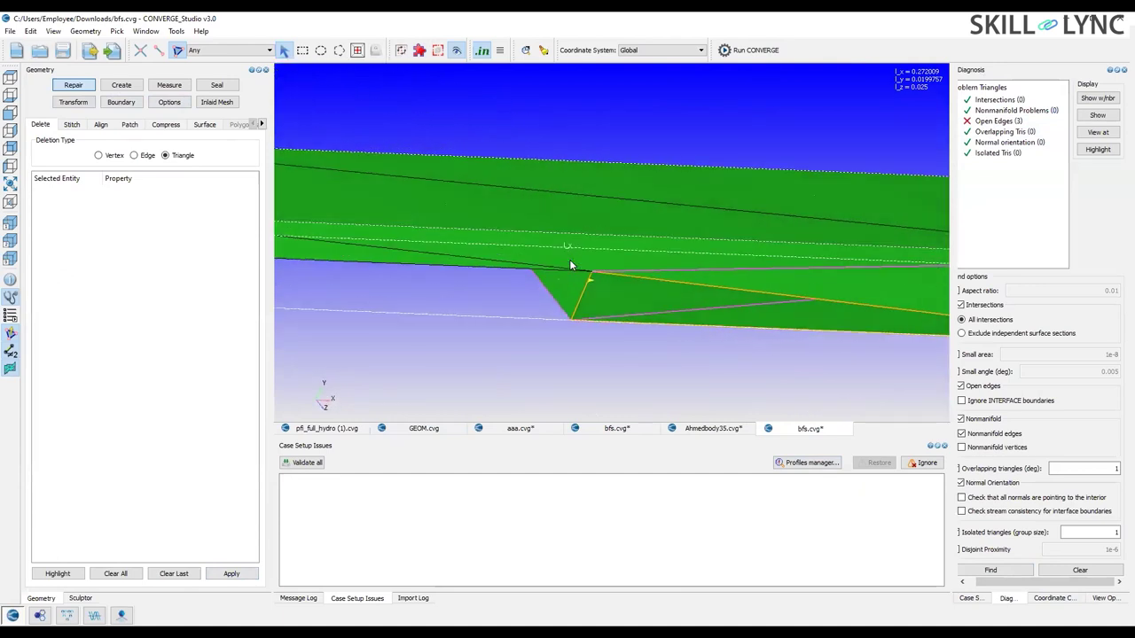
pyautogui.click(129, 125)
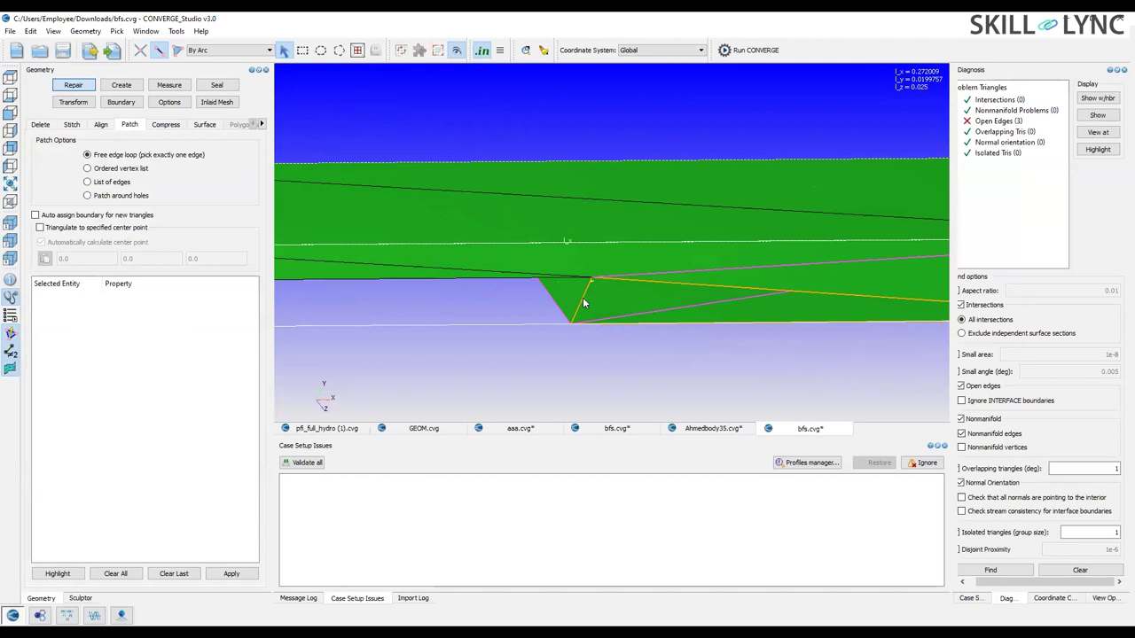
pyautogui.moveTo(583, 303); pyautogui.dragTo(720, 297)
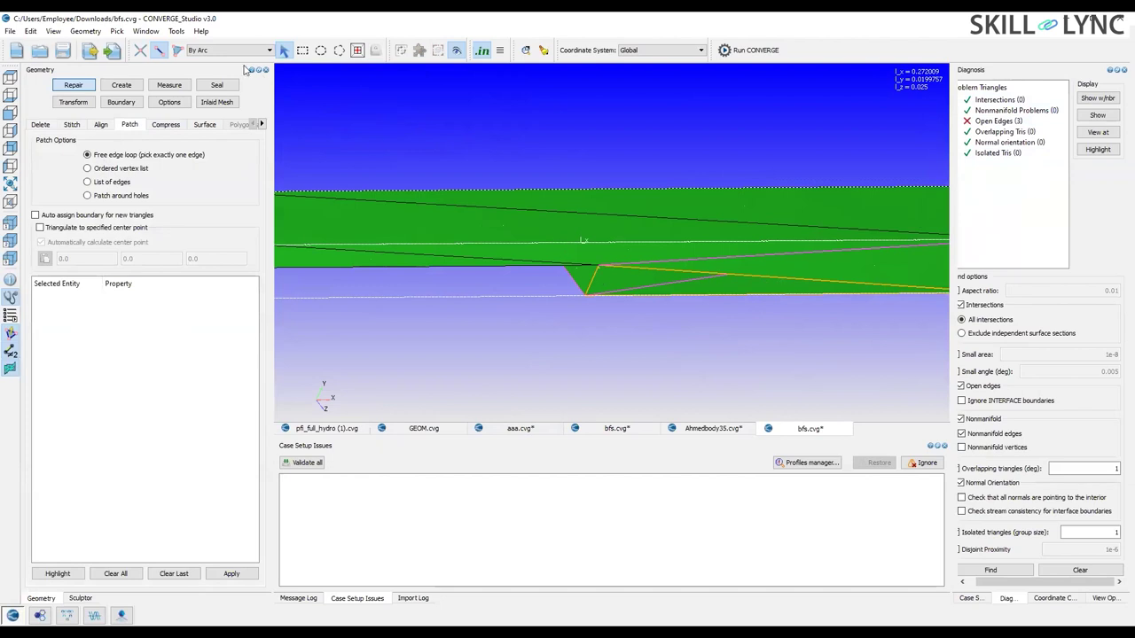
pyautogui.click(595, 279)
pyautogui.click(231, 573)
pyautogui.scroll(-5, 540, 266)
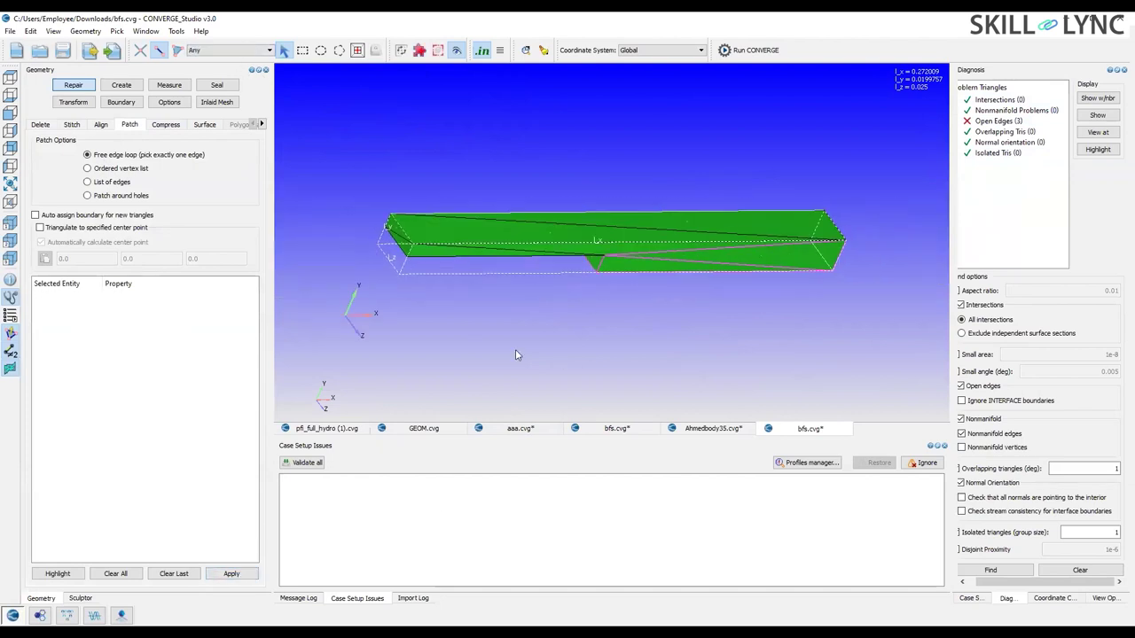
pyautogui.click(990, 570)
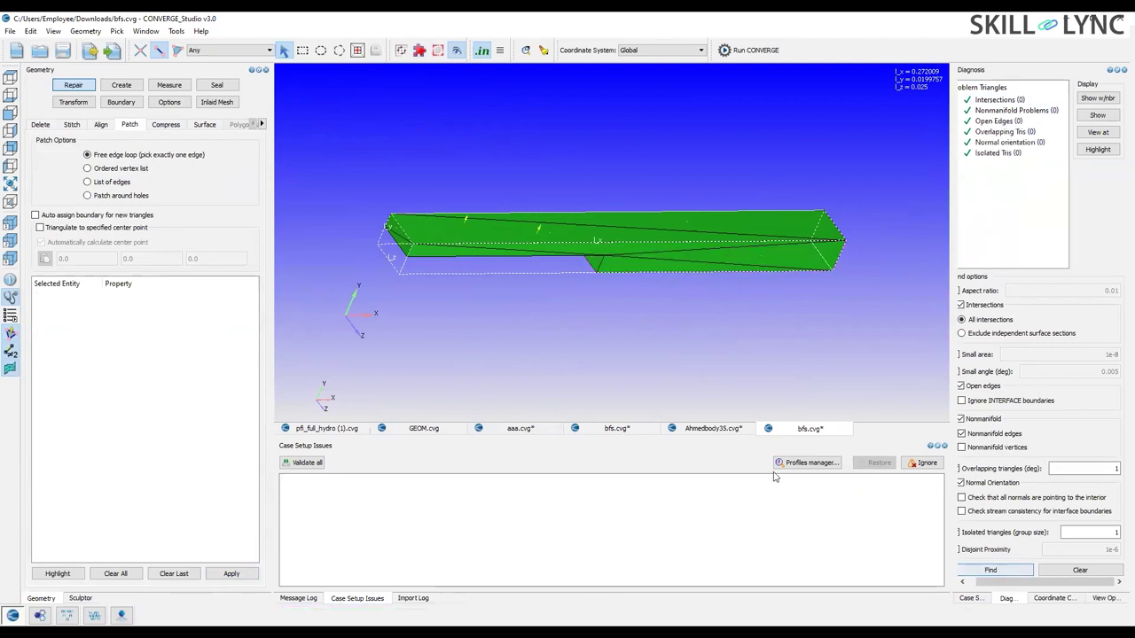
# Return the side panel to Case Setup.
pyautogui.scroll(1, 666, 368)
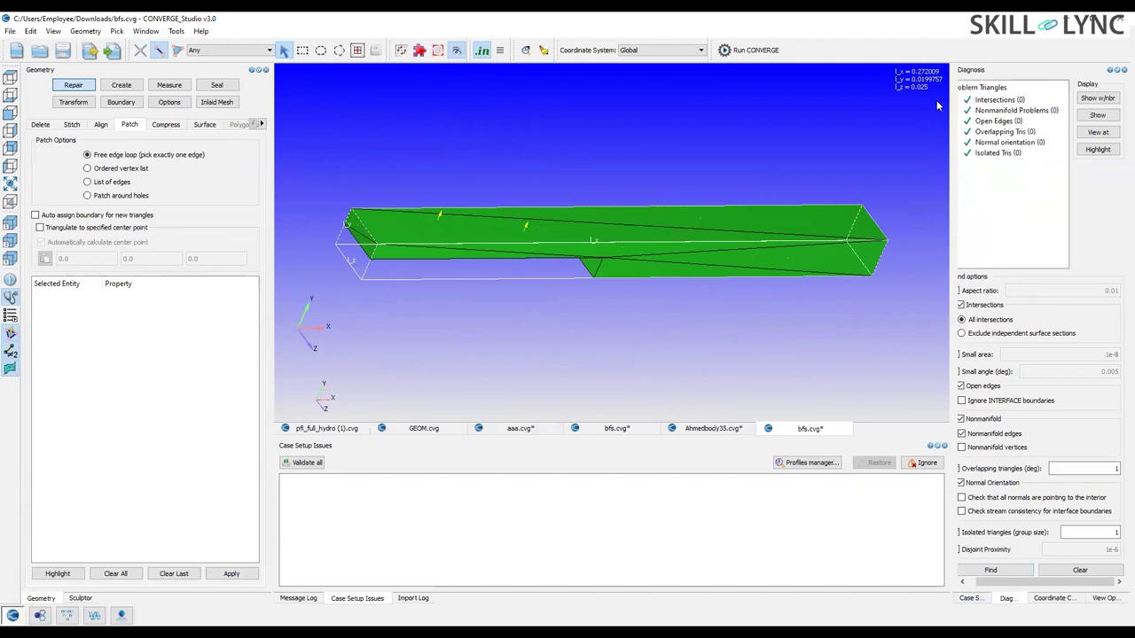
pyautogui.moveTo(1010, 582); pyautogui.dragTo(951, 583)
pyautogui.click(969, 598)
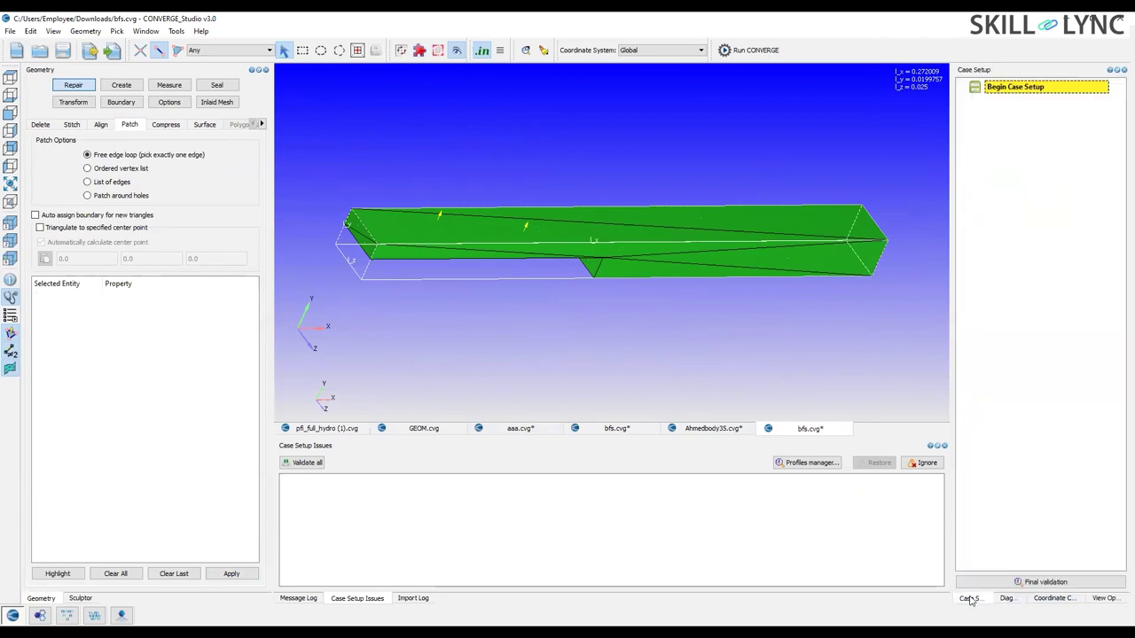
# Begin case setup as a Time-based application and confirm the recommended solver defaults.
pyautogui.doubleClick(999, 86)
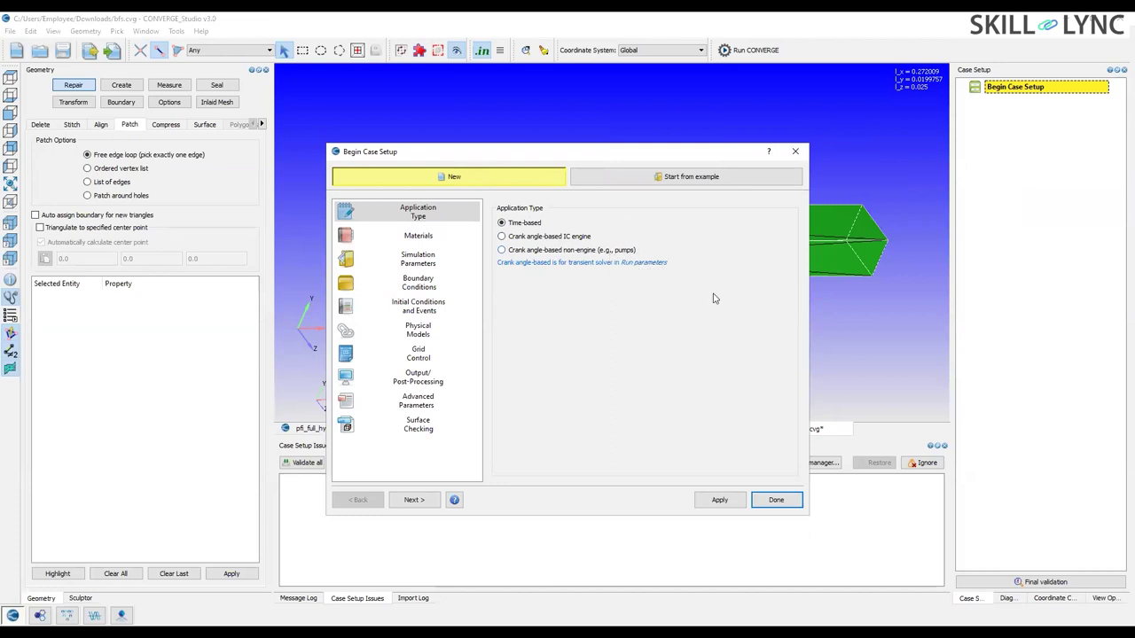
pyautogui.moveTo(531, 151); pyautogui.dragTo(1029, 154)
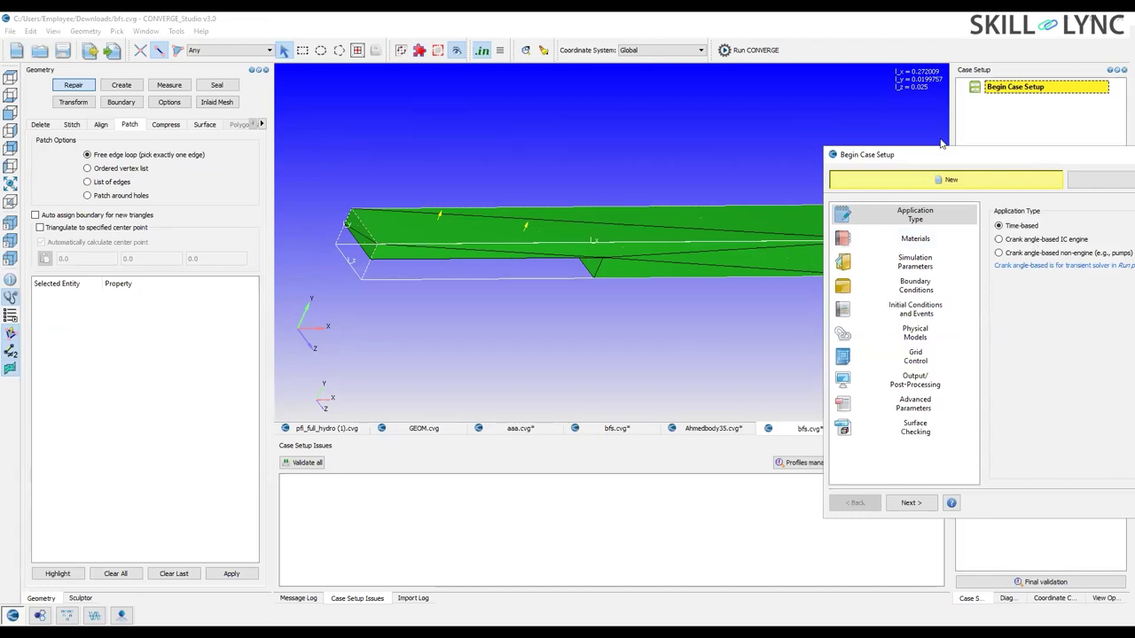
pyautogui.moveTo(941, 149); pyautogui.dragTo(850, 135)
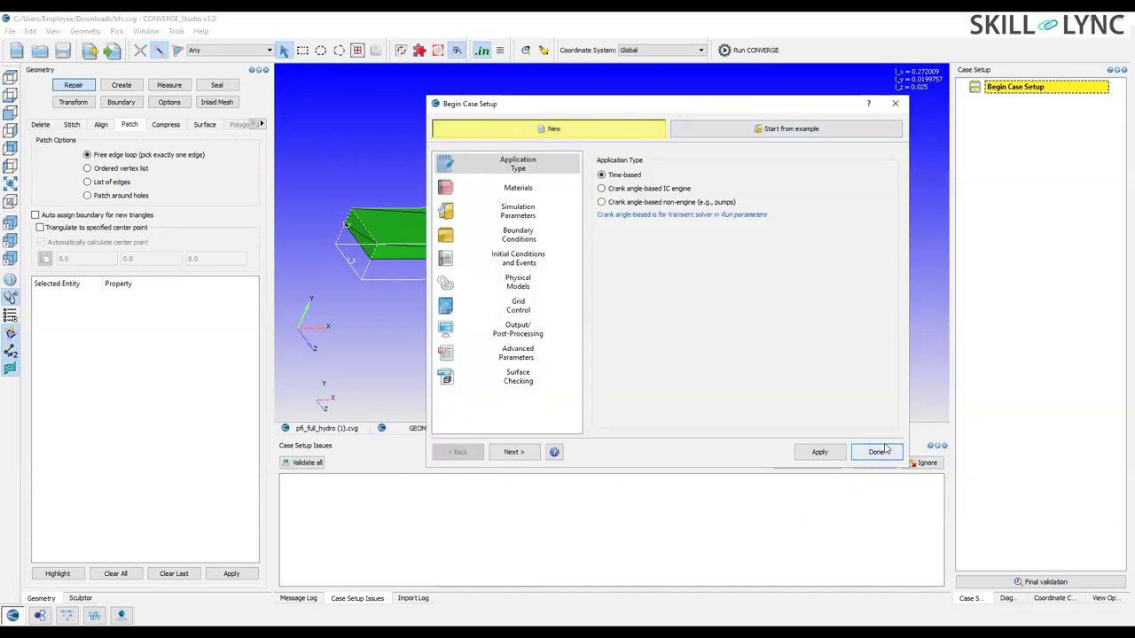
pyautogui.click(875, 452)
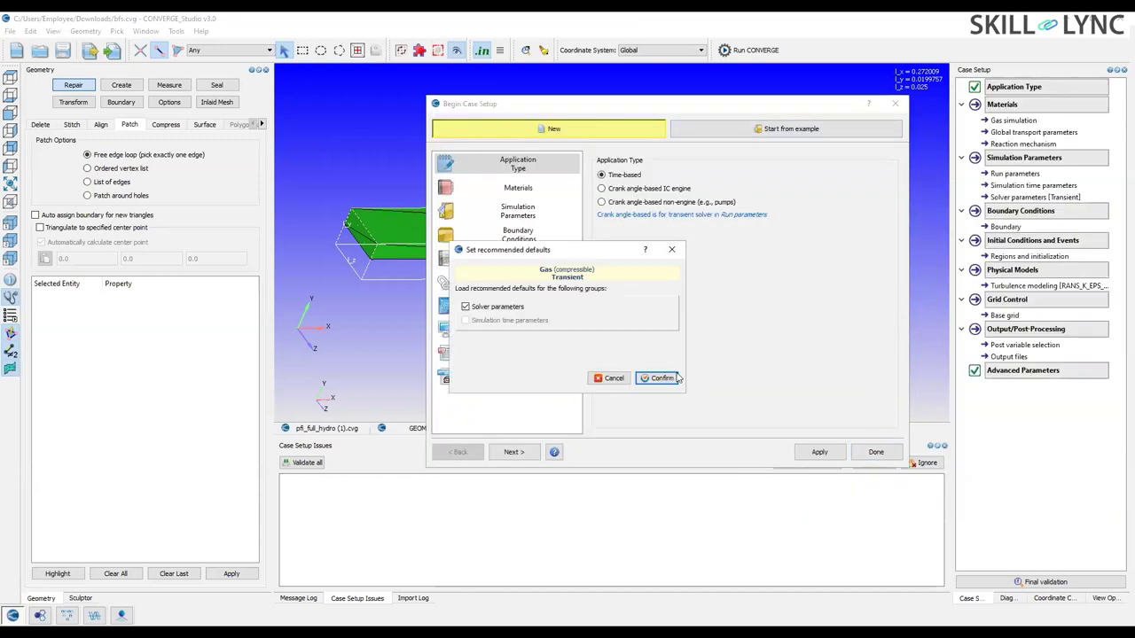
pyautogui.click(663, 378)
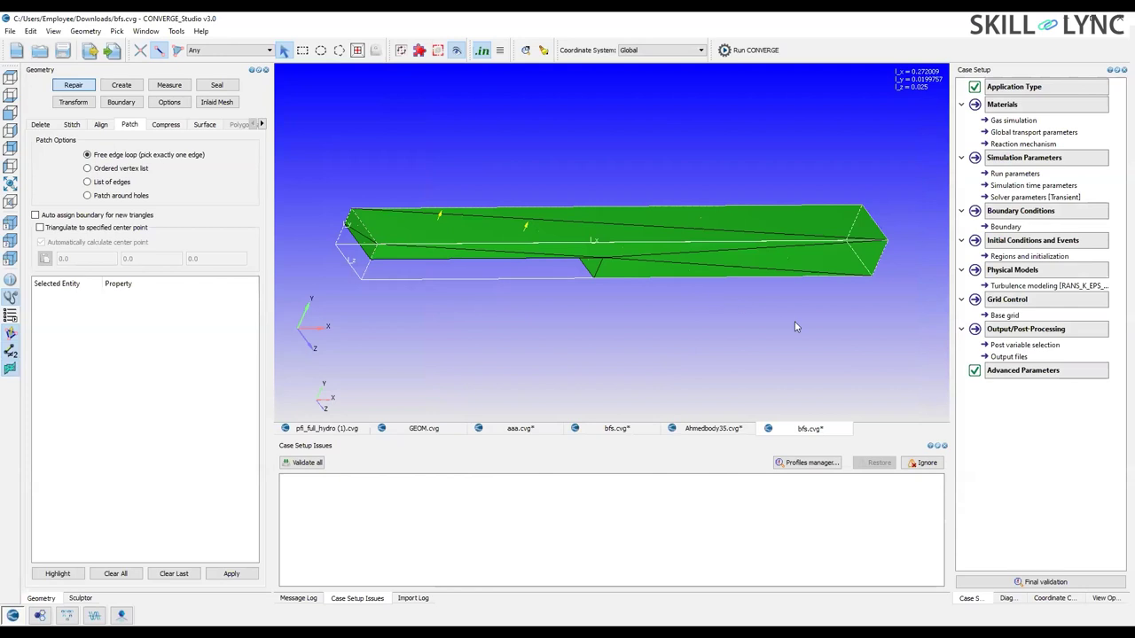
pyautogui.moveTo(856, 300)
pyautogui.mouseDown()
pyautogui.moveTo(833, 323)
pyautogui.moveTo(856, 307)
pyautogui.mouseUp()
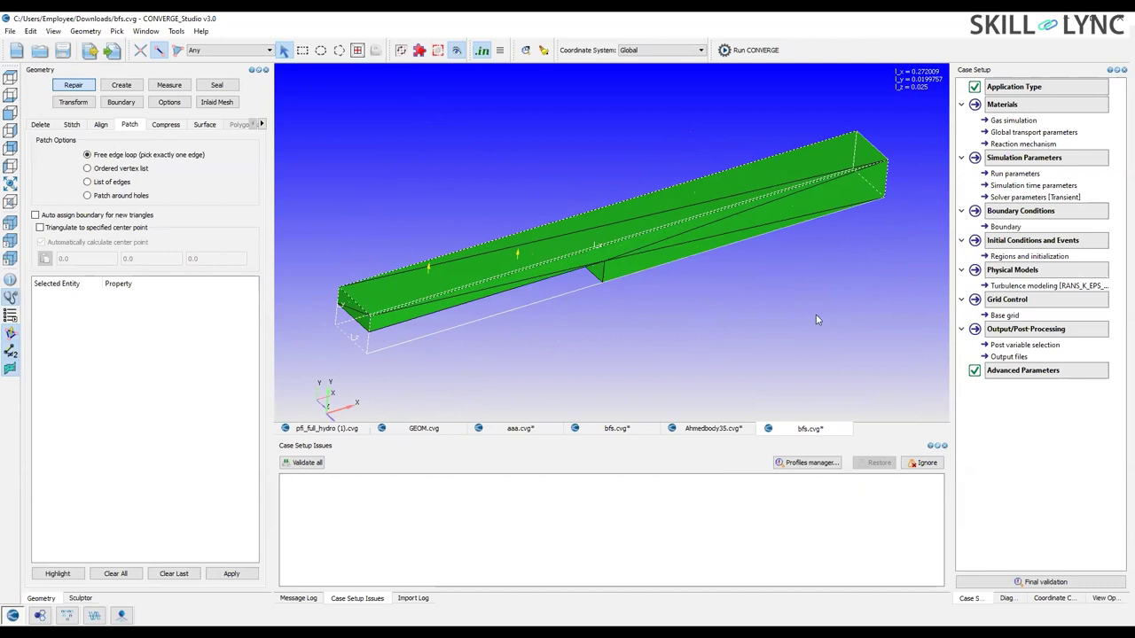
# Apply the predefined Air mixture to the materials without a reaction mechanism file.
pyautogui.doubleClick(1001, 105)
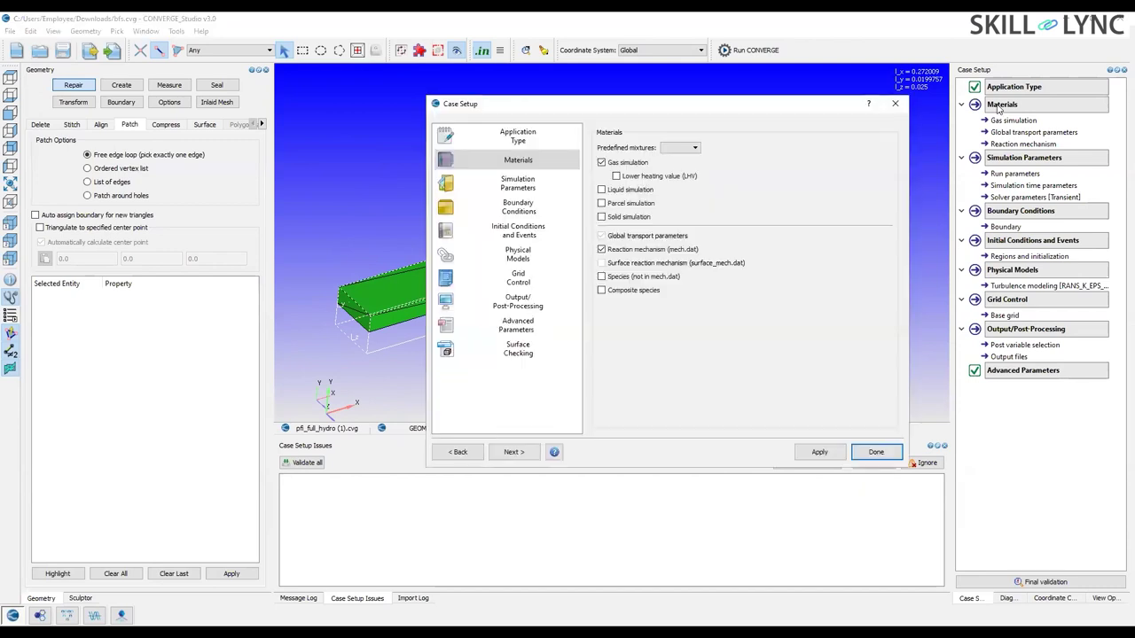
pyautogui.click(693, 150)
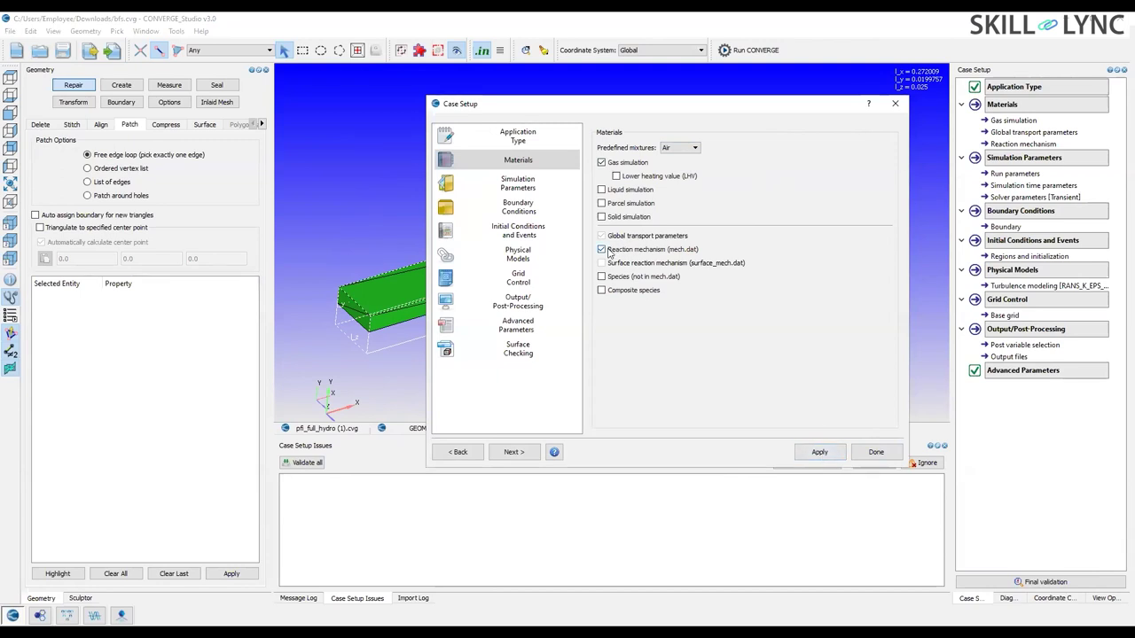
pyautogui.click(604, 250)
pyautogui.click(601, 278)
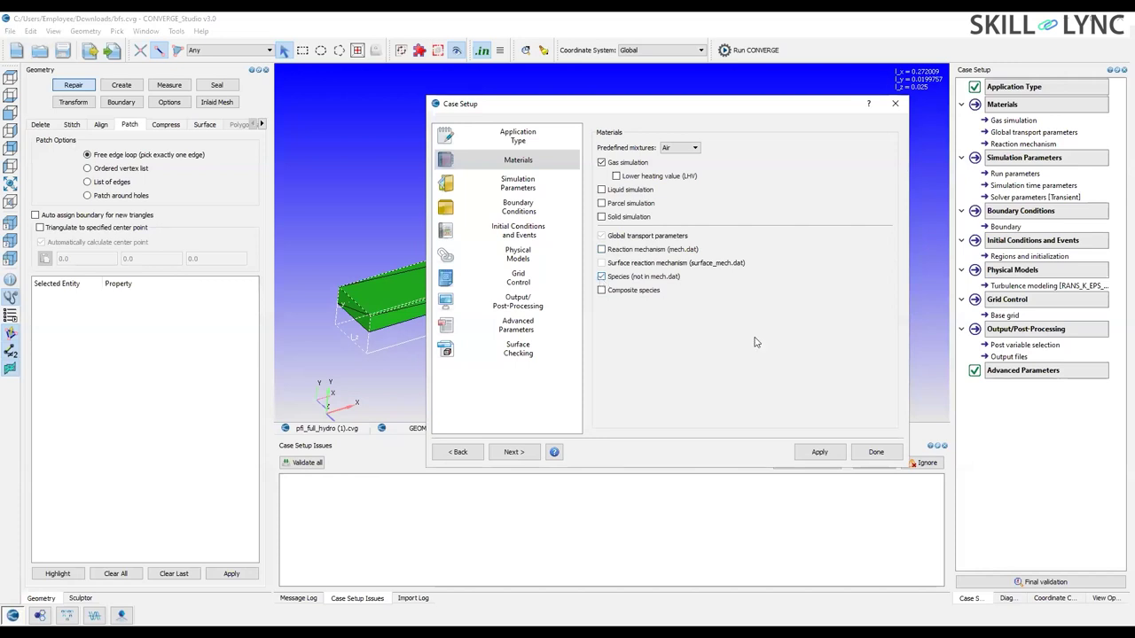
pyautogui.click(818, 453)
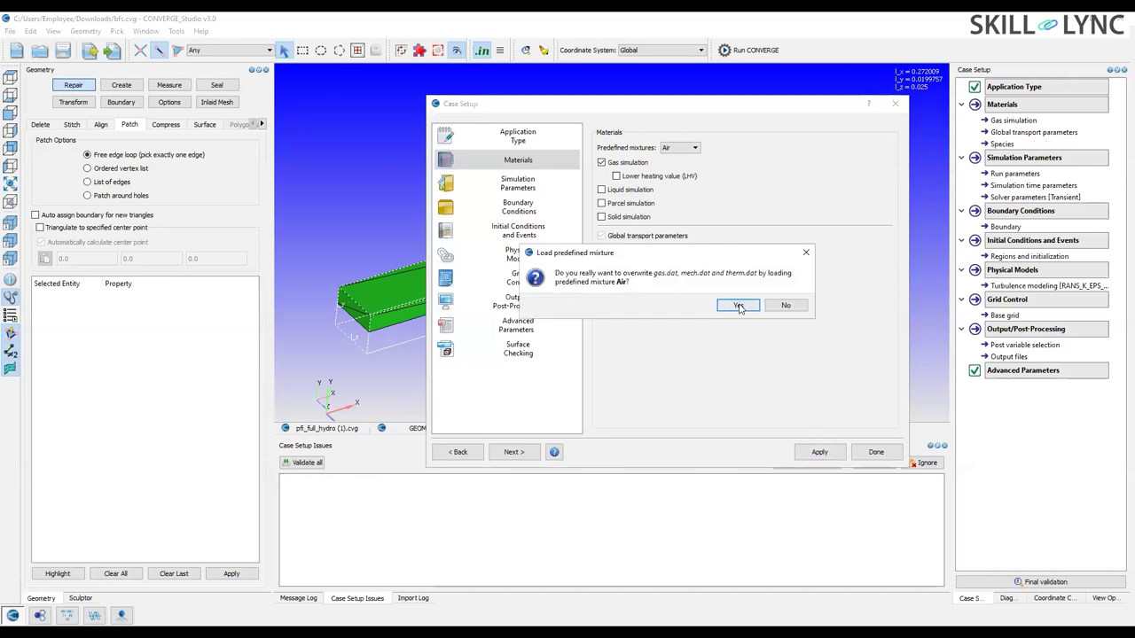
pyautogui.press('Return')
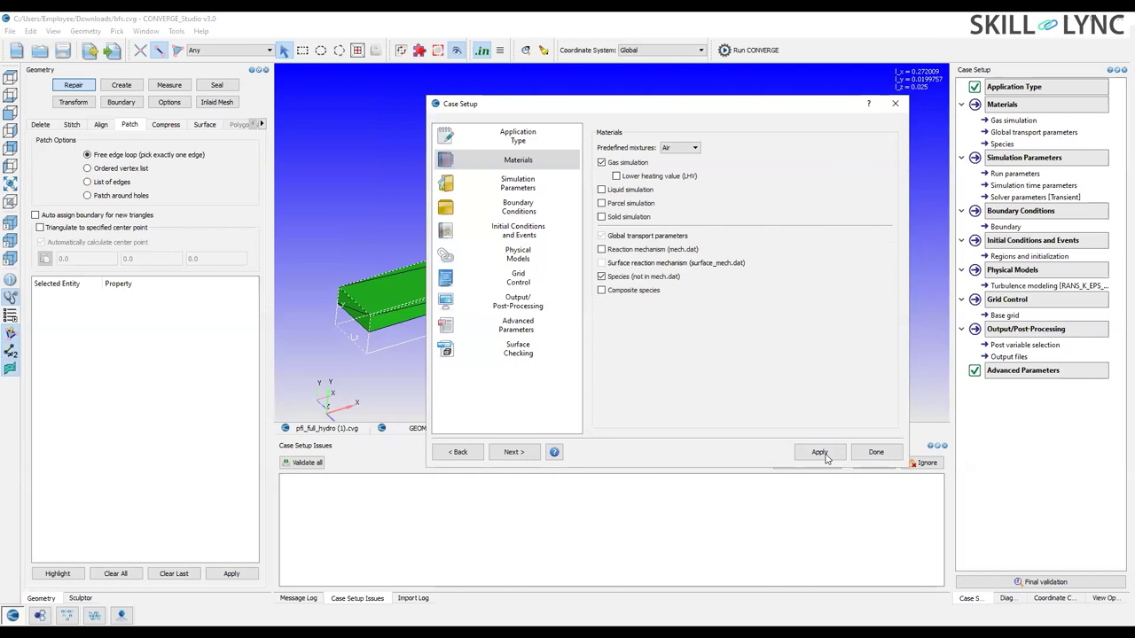
pyautogui.click(873, 453)
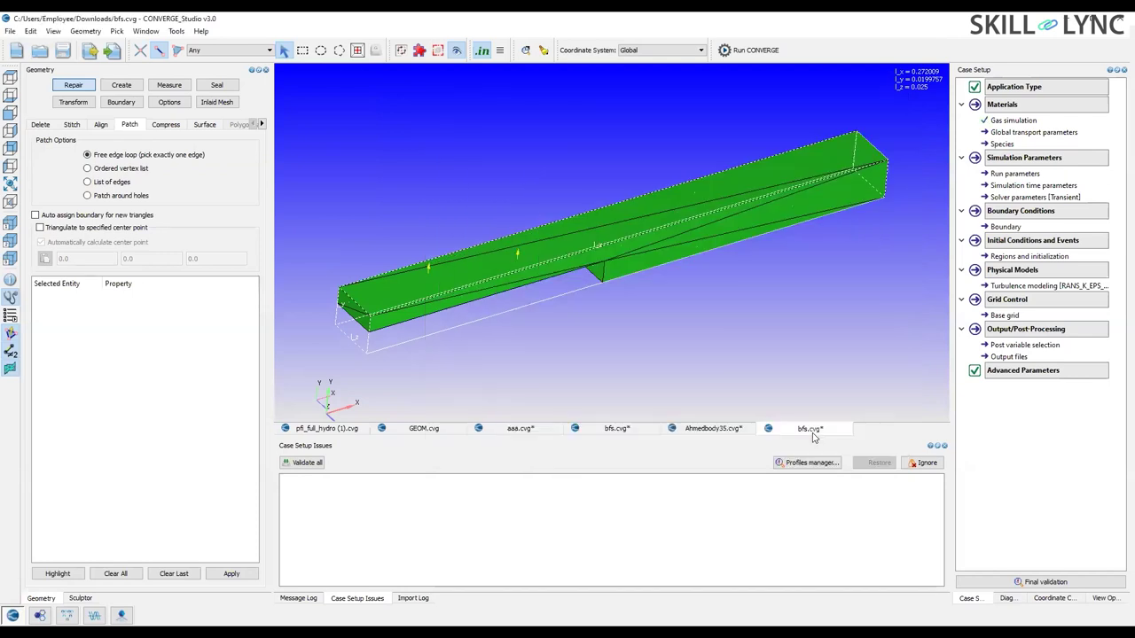
# Accept global transport parameters (Prandtl 0.9, Schmidt 0.78) and show the Gas species page.
pyautogui.doubleClick(998, 133)
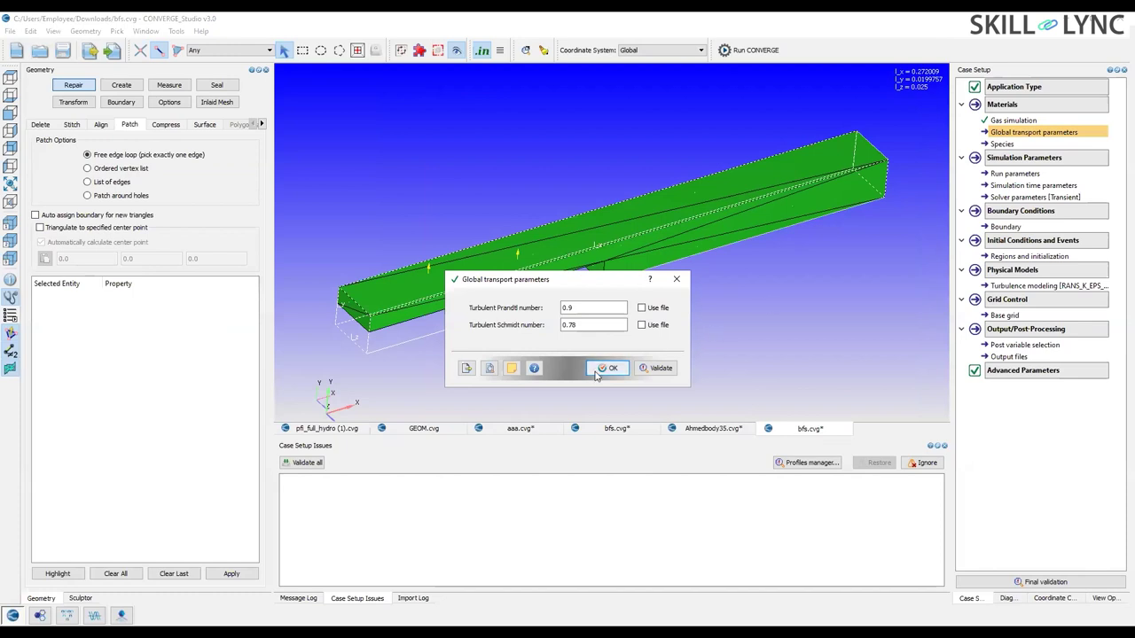
pyautogui.press('Return')
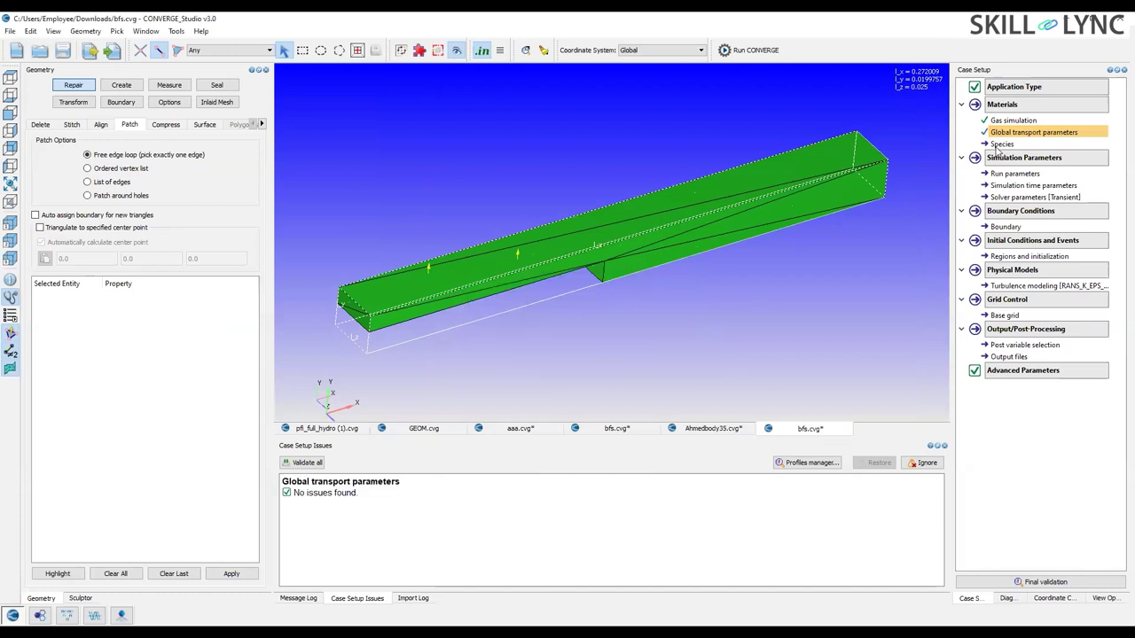
pyautogui.doubleClick(1002, 144)
pyautogui.click(321, 232)
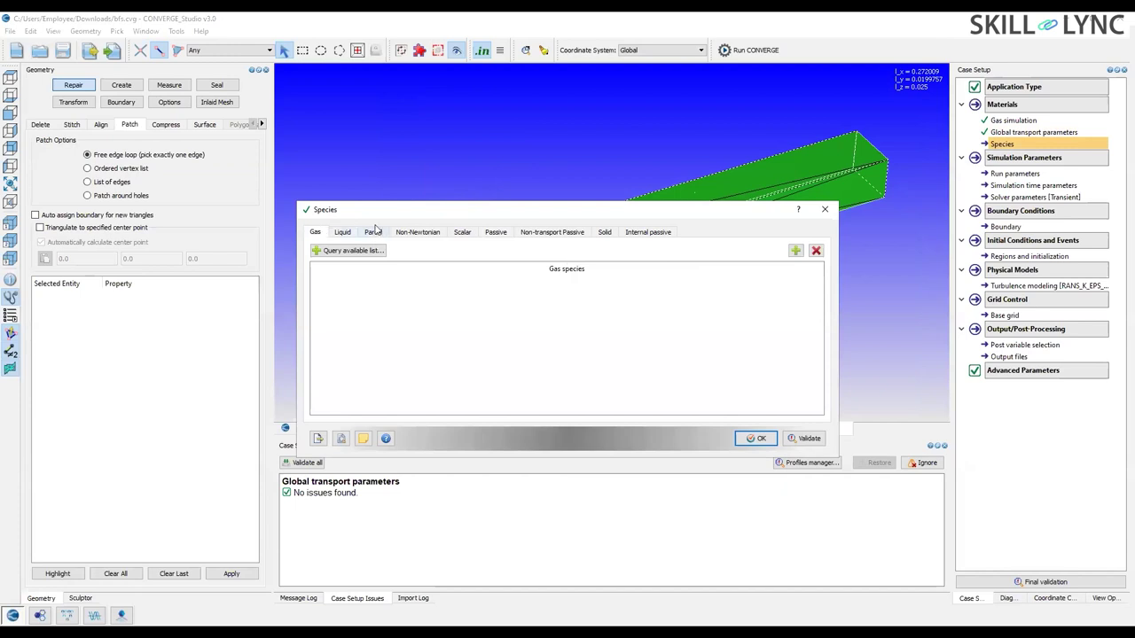
# Add O2 and N2 as gas species and accept the species list.
pyautogui.click(337, 252)
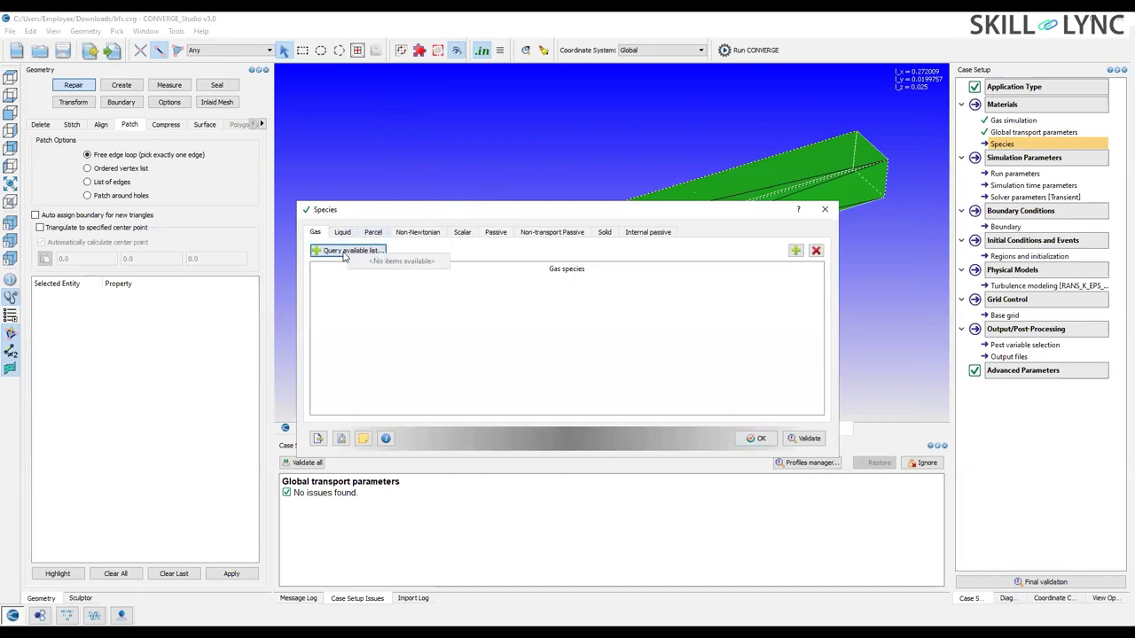
pyautogui.click(794, 251)
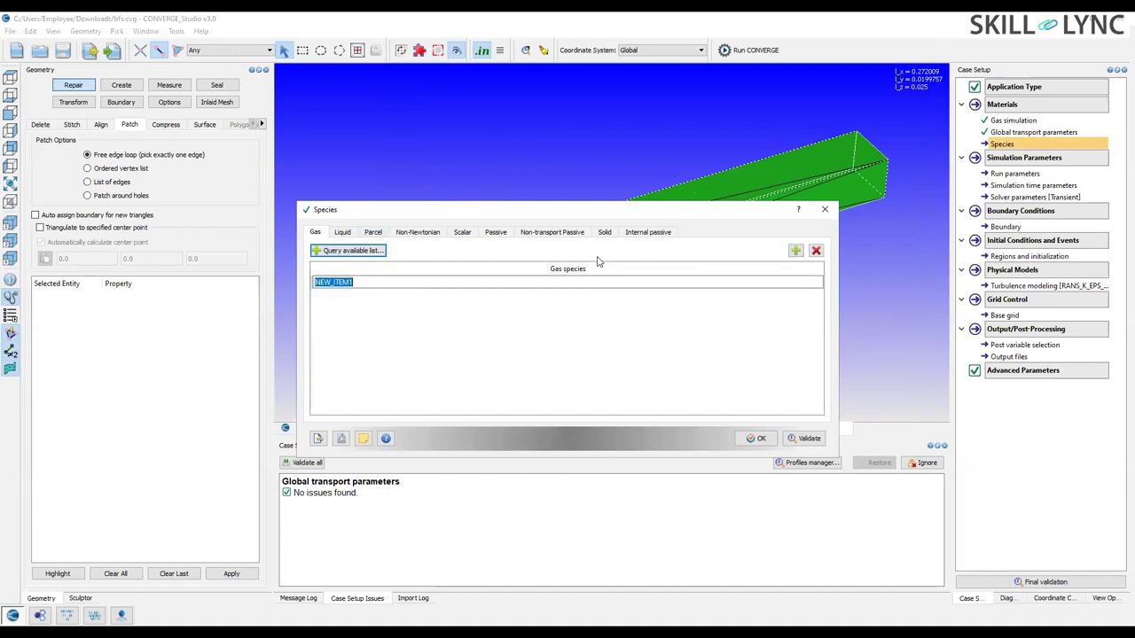
pyautogui.write('O2')
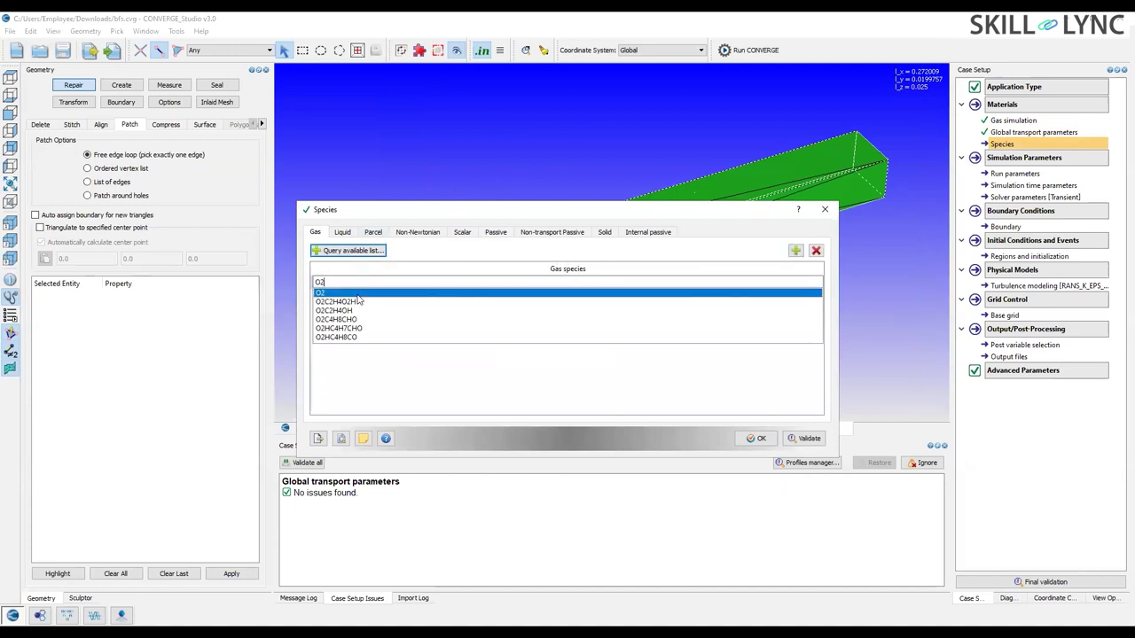
pyautogui.click(351, 253)
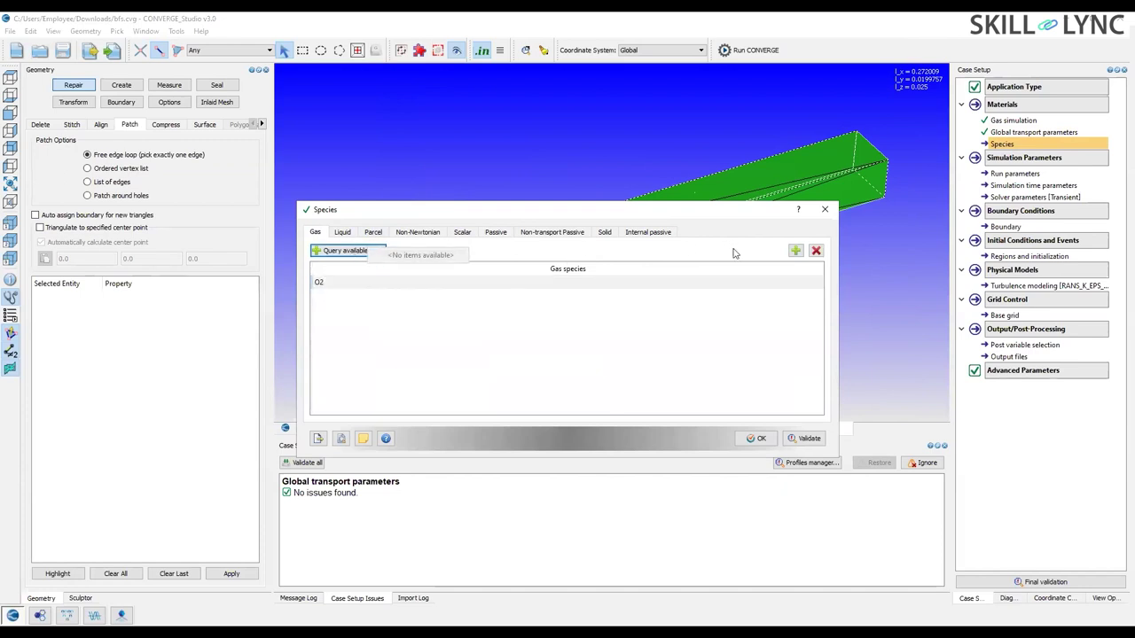
pyautogui.click(795, 251)
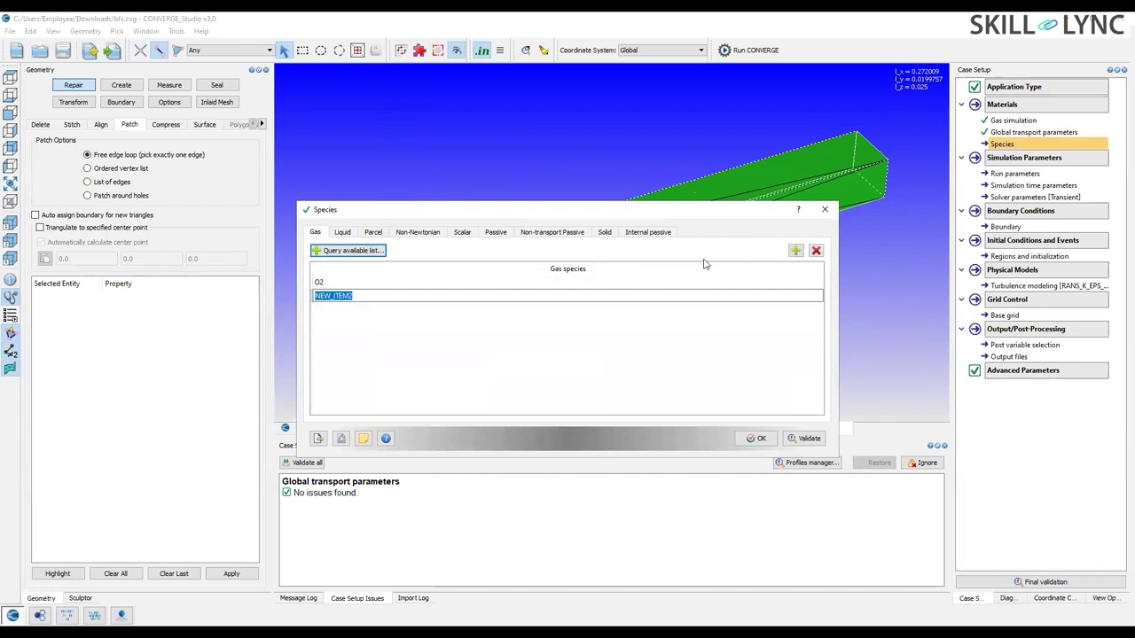
pyautogui.write('N2')
pyautogui.click(359, 306)
pyautogui.click(758, 438)
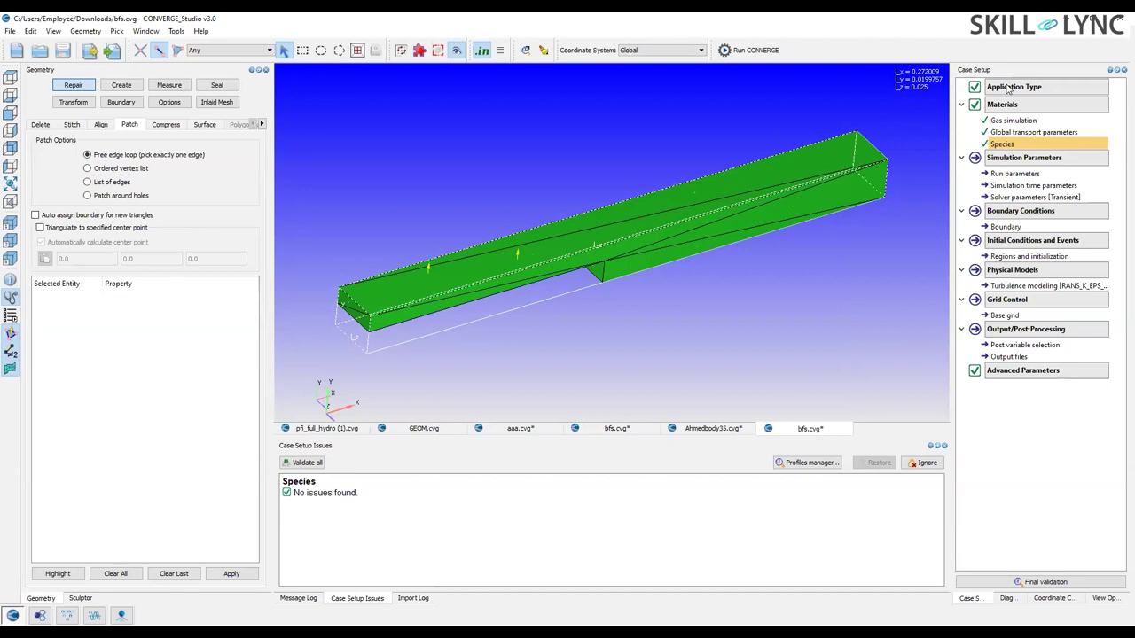
# Set run parameters to Steady-state solver with Full hydrodynamic mode and load recommended defaults.
pyautogui.doubleClick(1017, 175)
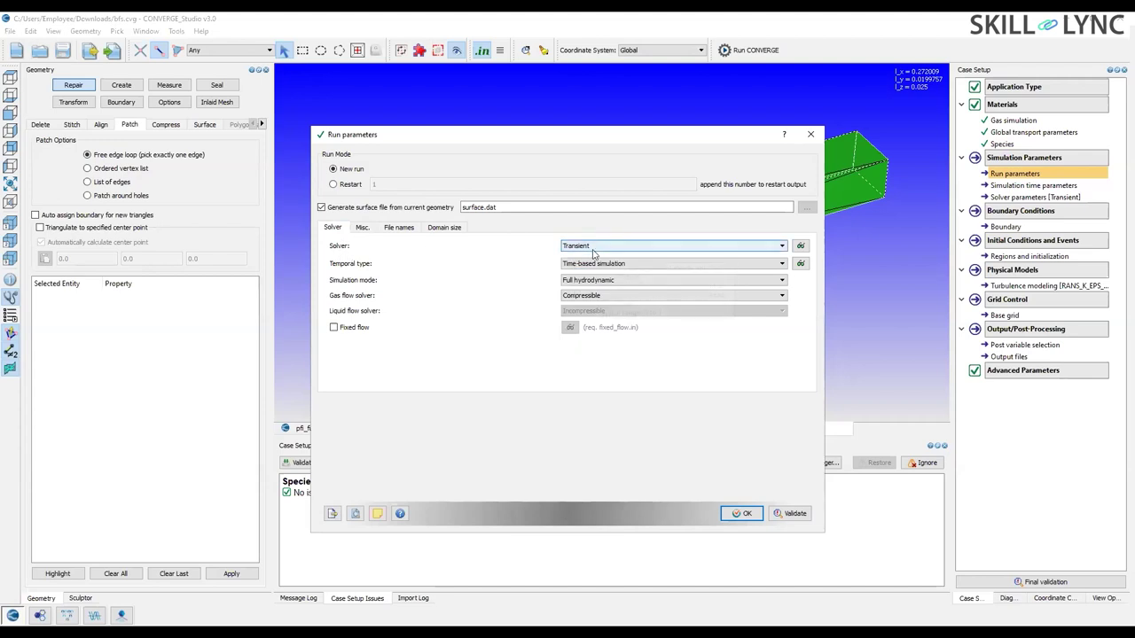
pyautogui.moveTo(593, 253)
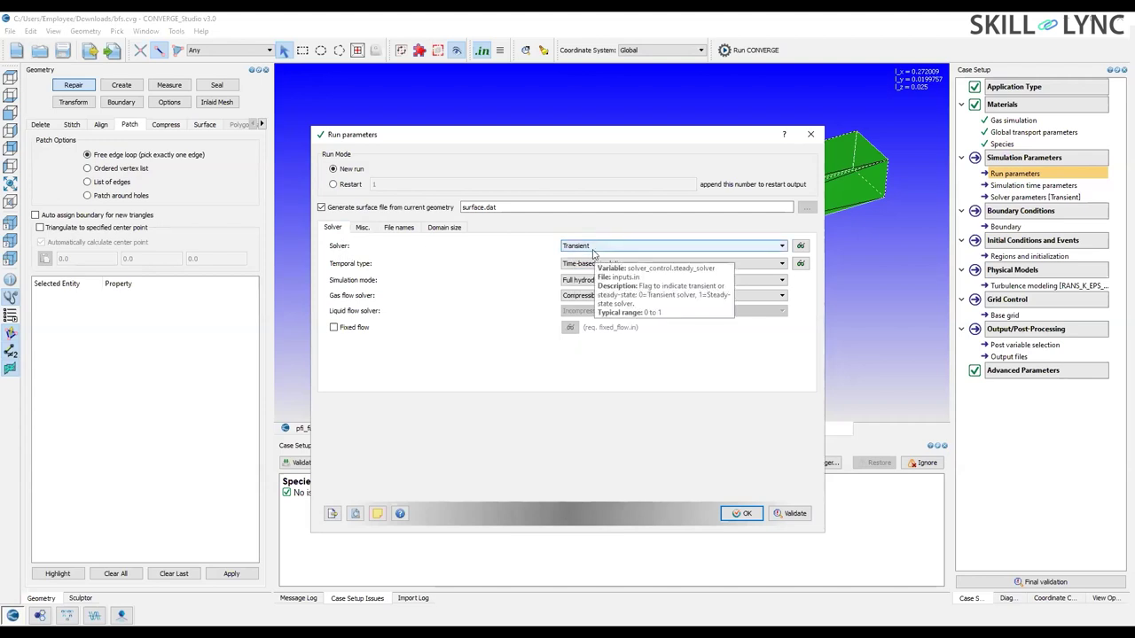
pyautogui.click(593, 249)
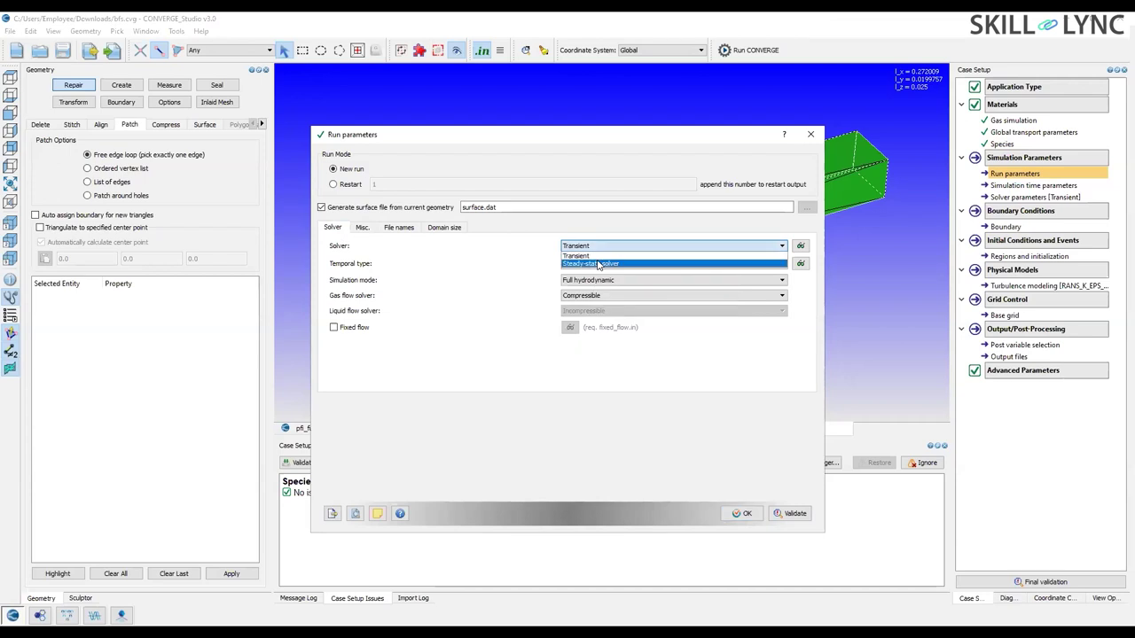
pyautogui.click(599, 264)
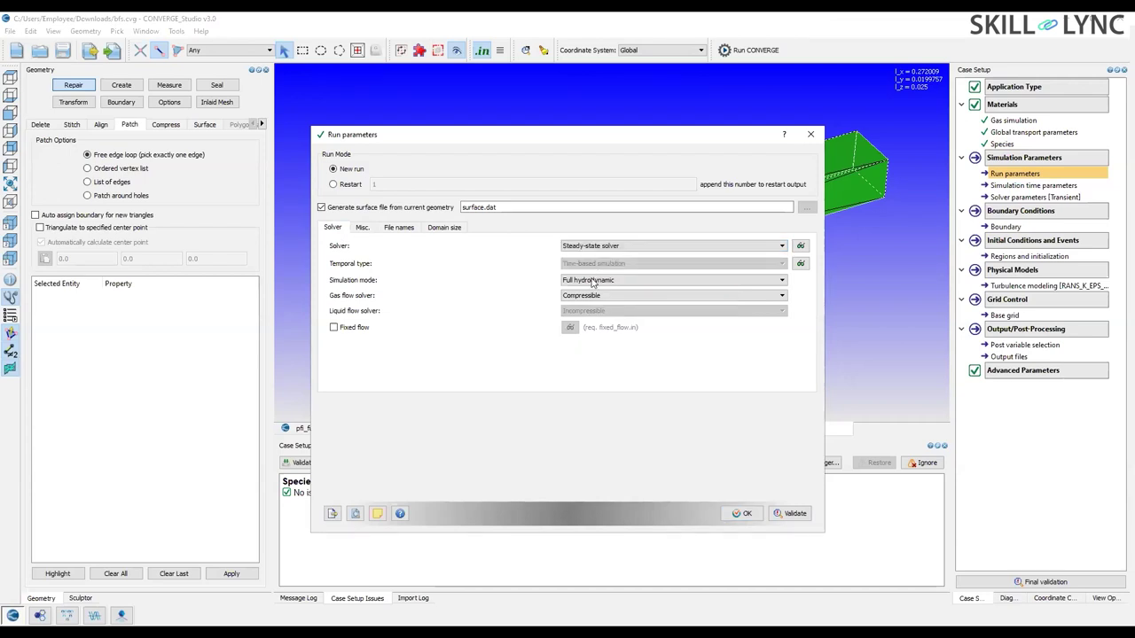
pyautogui.moveTo(592, 281)
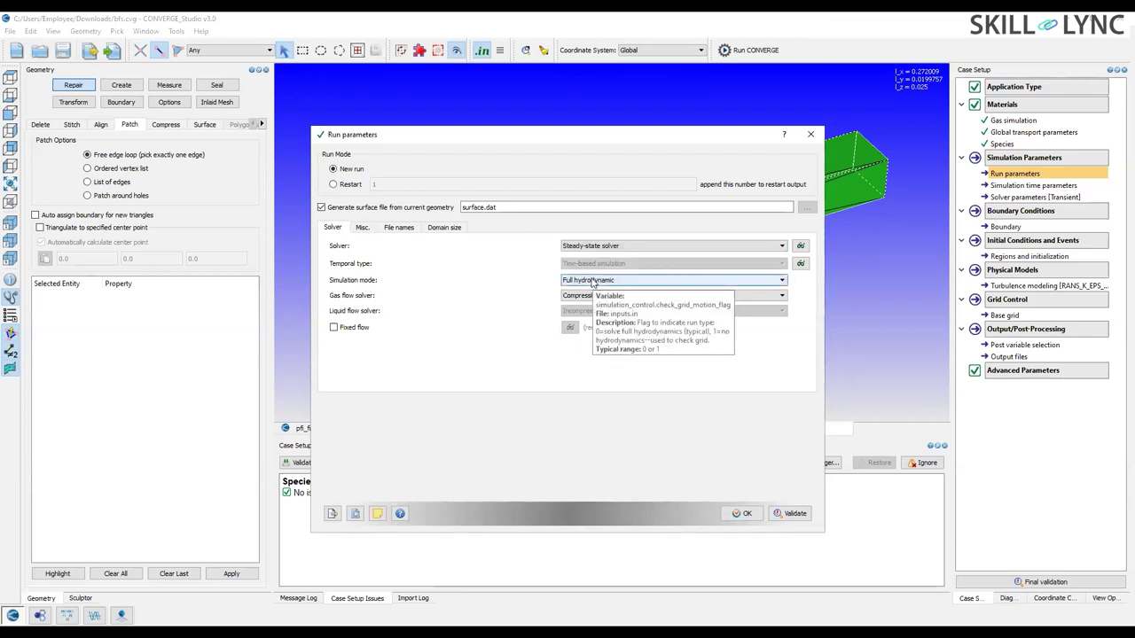
pyautogui.click(592, 282)
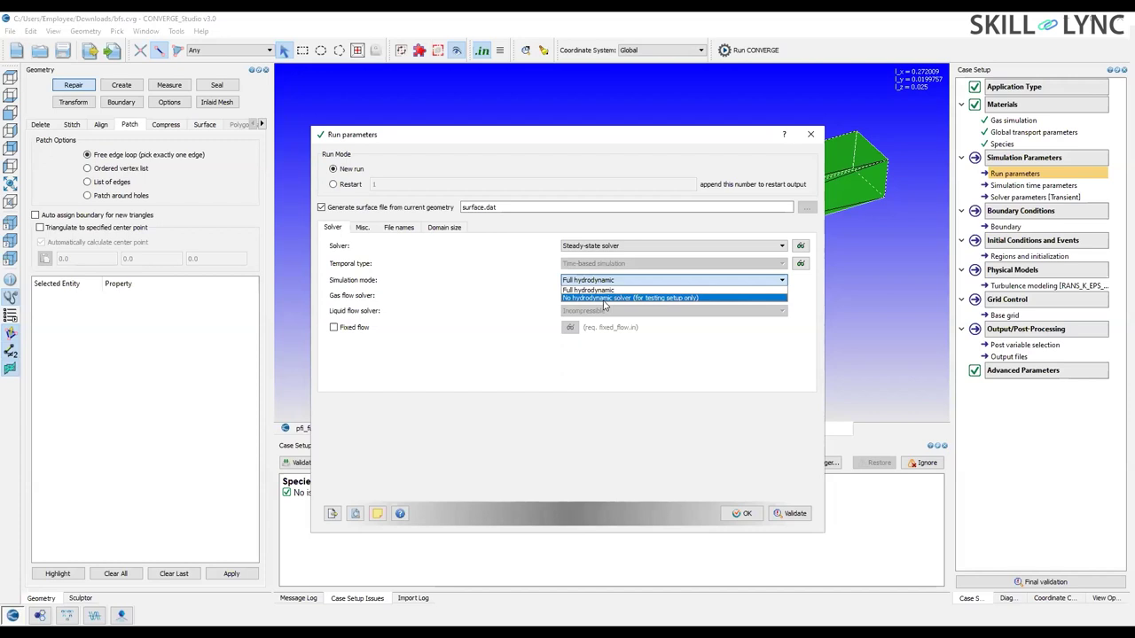
pyautogui.click(605, 299)
pyautogui.click(601, 281)
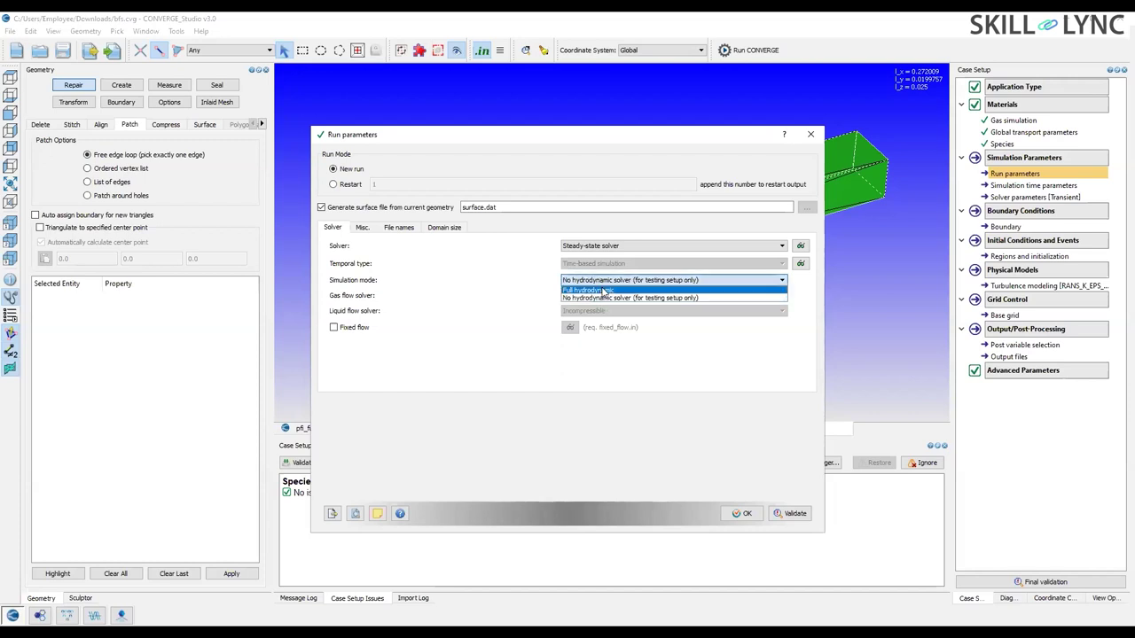
pyautogui.click(603, 290)
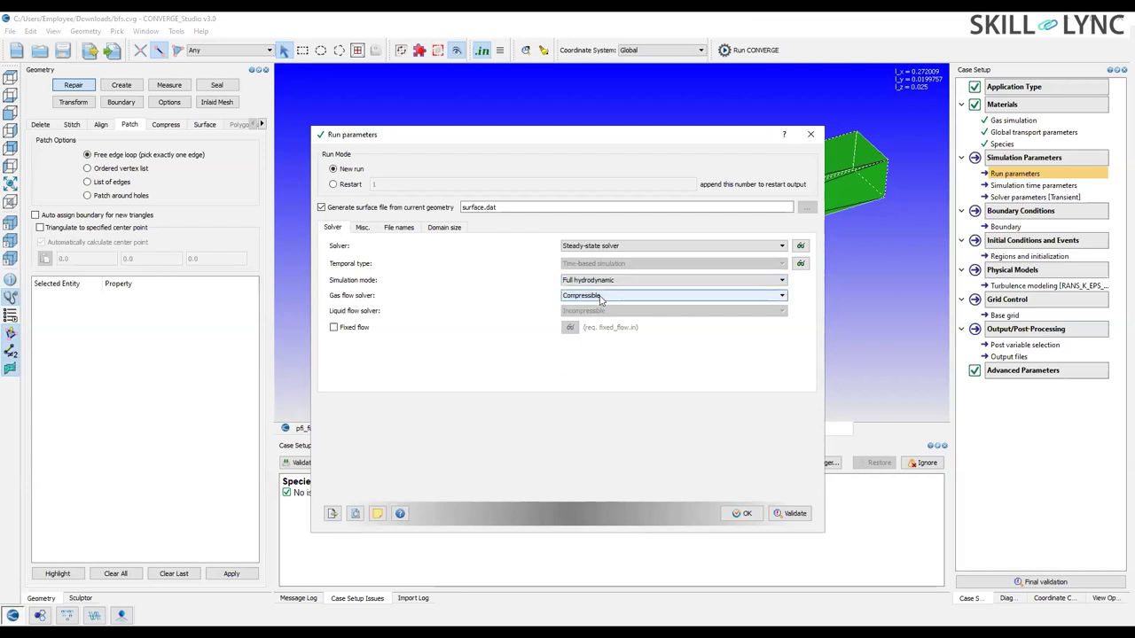
pyautogui.click(744, 514)
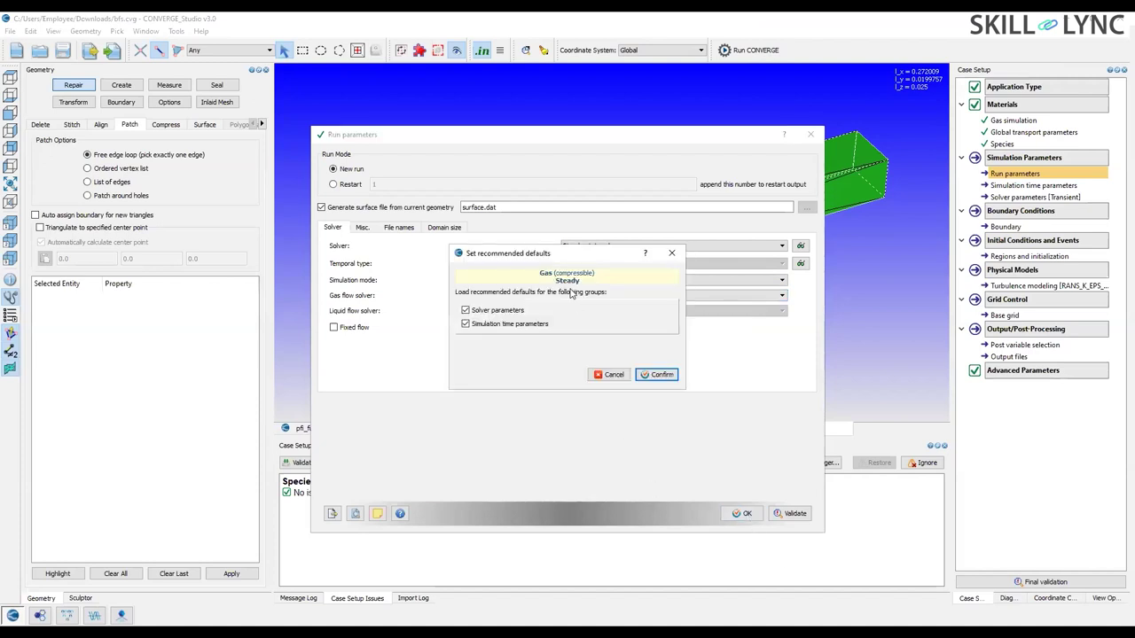
pyautogui.click(656, 375)
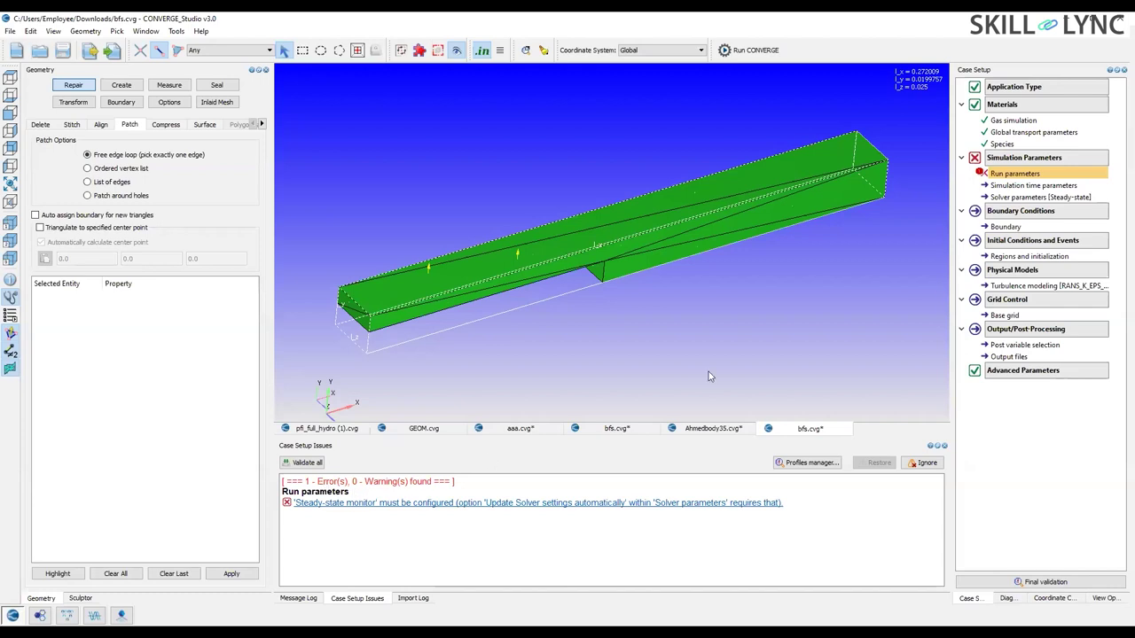
# Turn off automatic updating of solver settings in Solver parameters.
pyautogui.doubleClick(1021, 211)
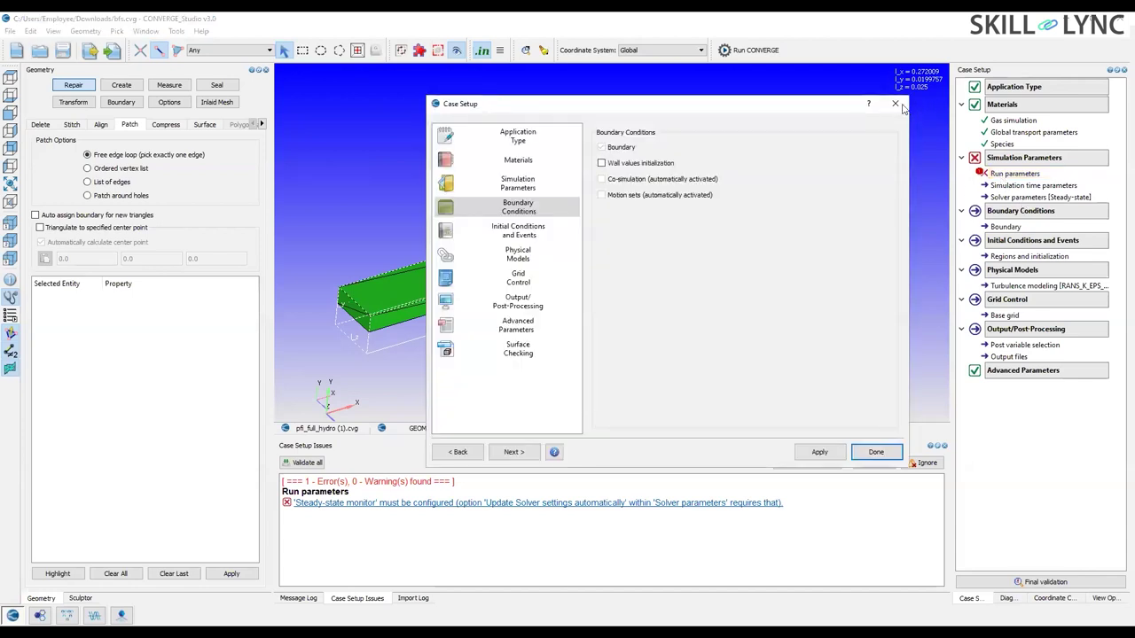
pyautogui.doubleClick(1018, 210)
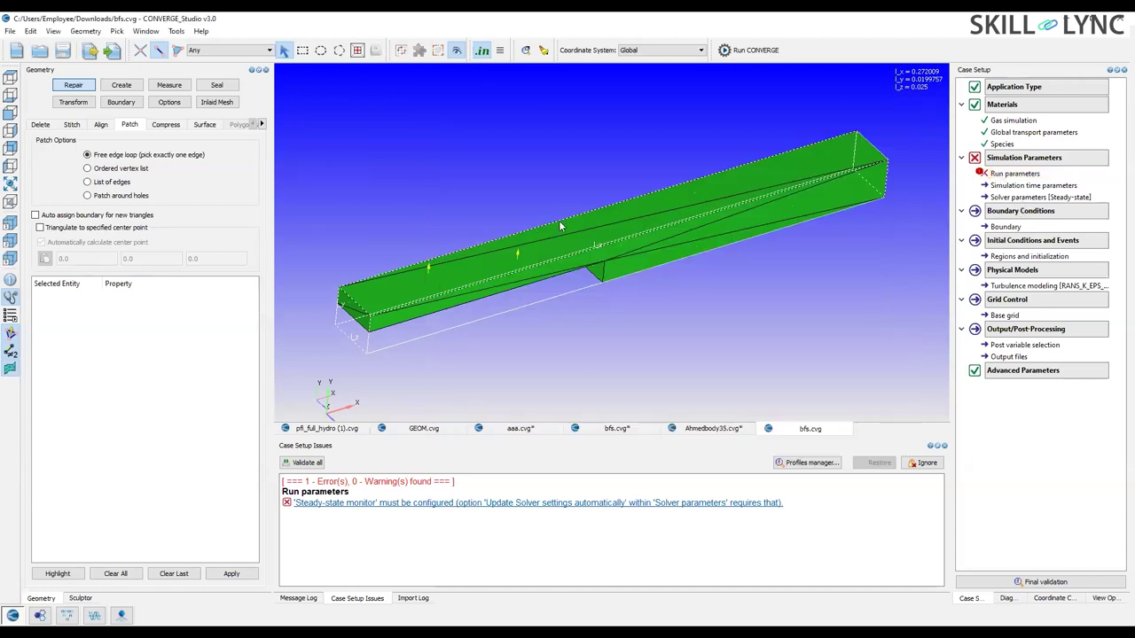
pyautogui.click(299, 240)
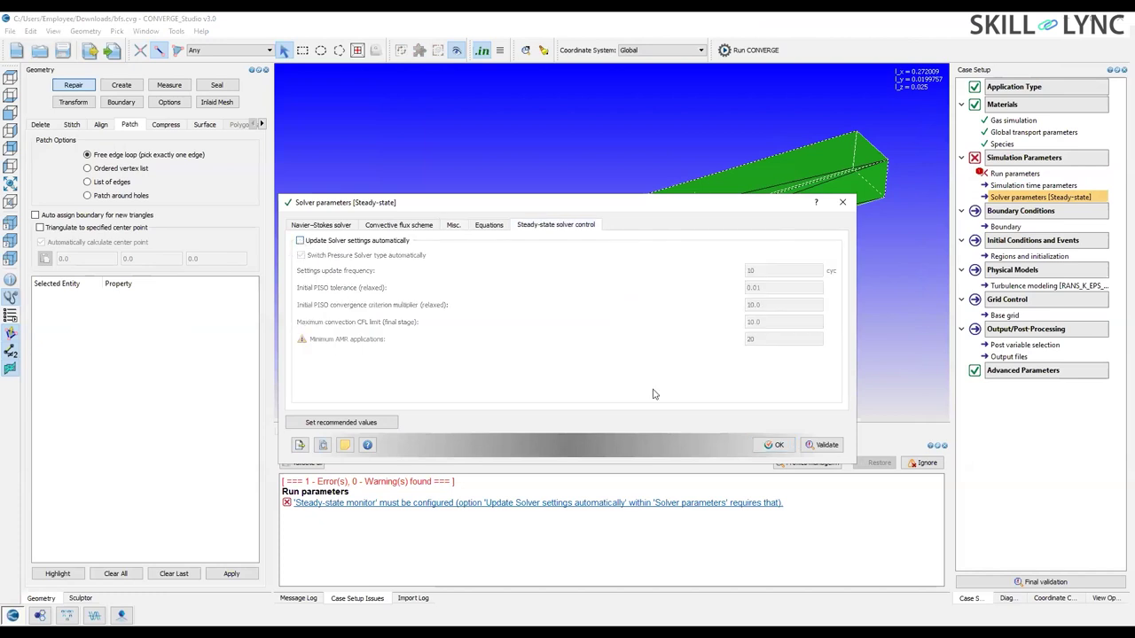
pyautogui.click(771, 445)
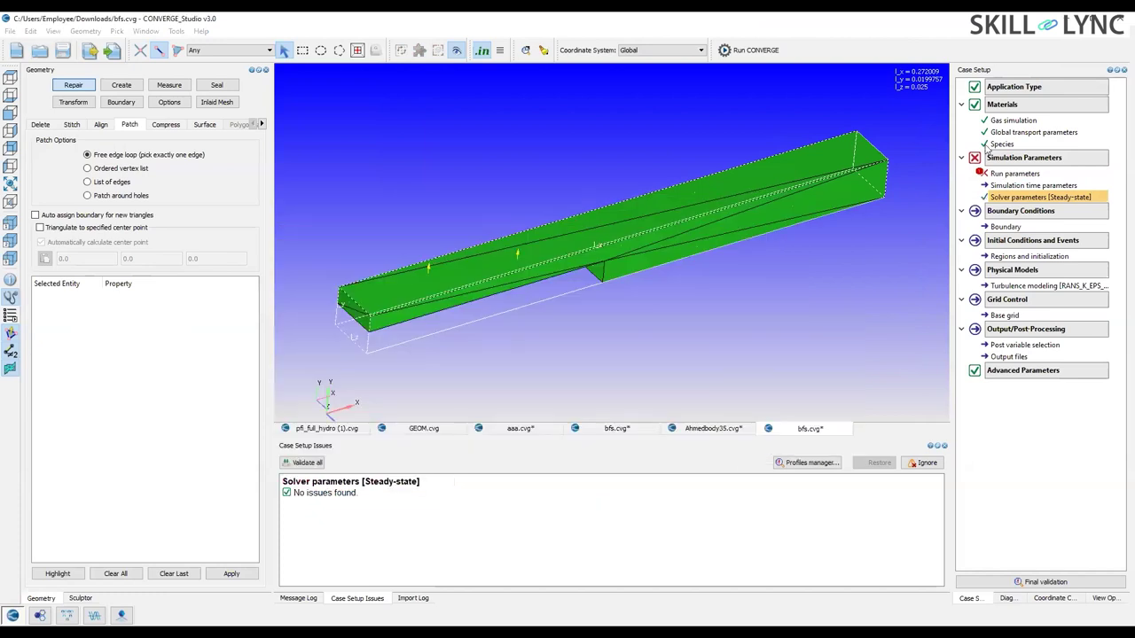
# Run final validation, revealing 6 errors and 3 warnings about simulation time parameters.
pyautogui.click(1055, 585)
pyautogui.click(637, 341)
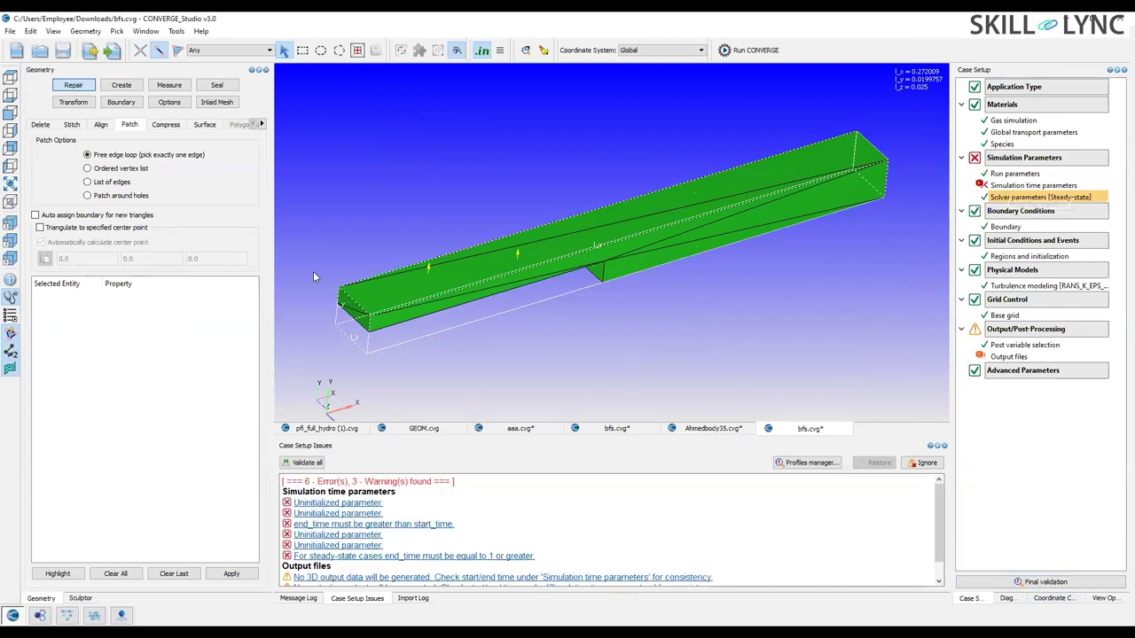
pyautogui.doubleClick(1028, 186)
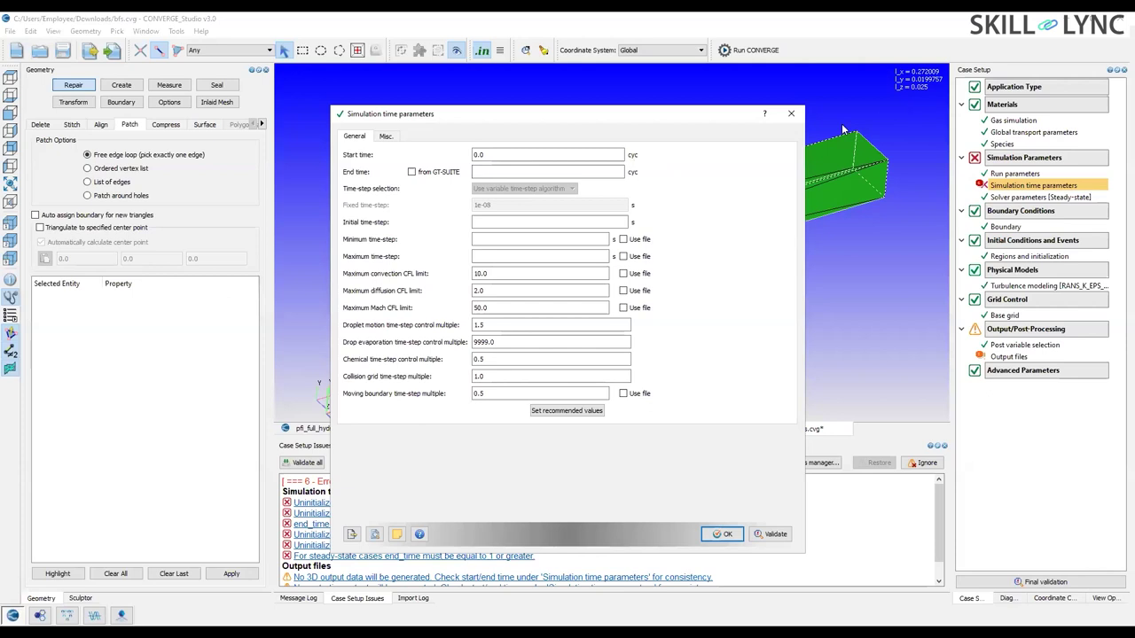
# Set End time to 15000 and initial time-step to 1e-9 in Simulation time parameters.
pyautogui.doubleClick(1001, 93)
pyautogui.click(878, 452)
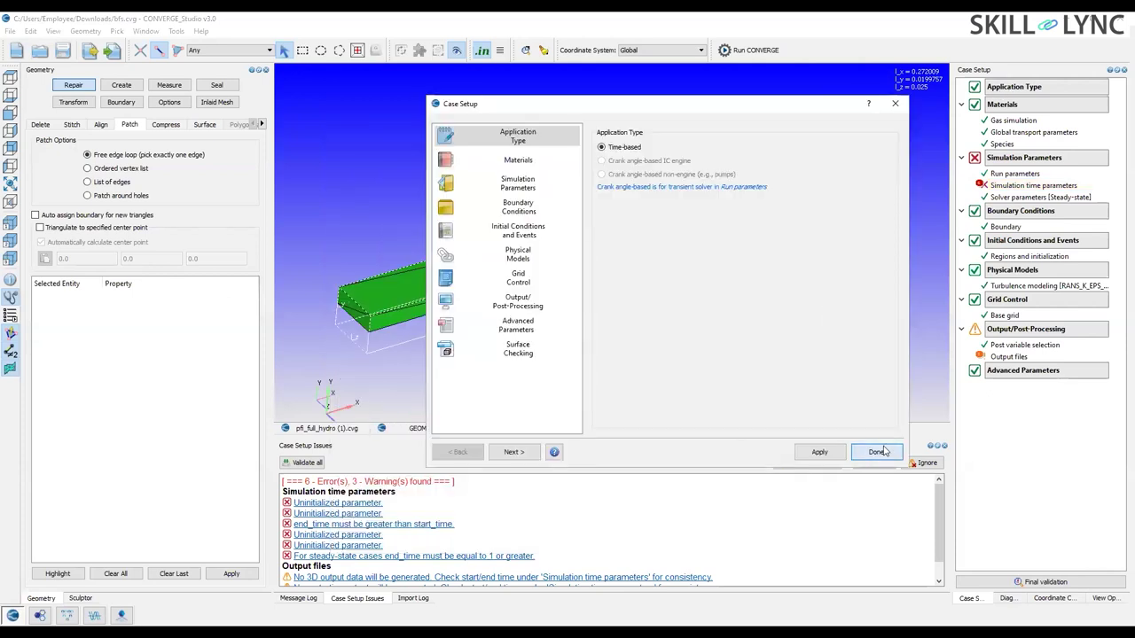
pyautogui.doubleClick(1006, 185)
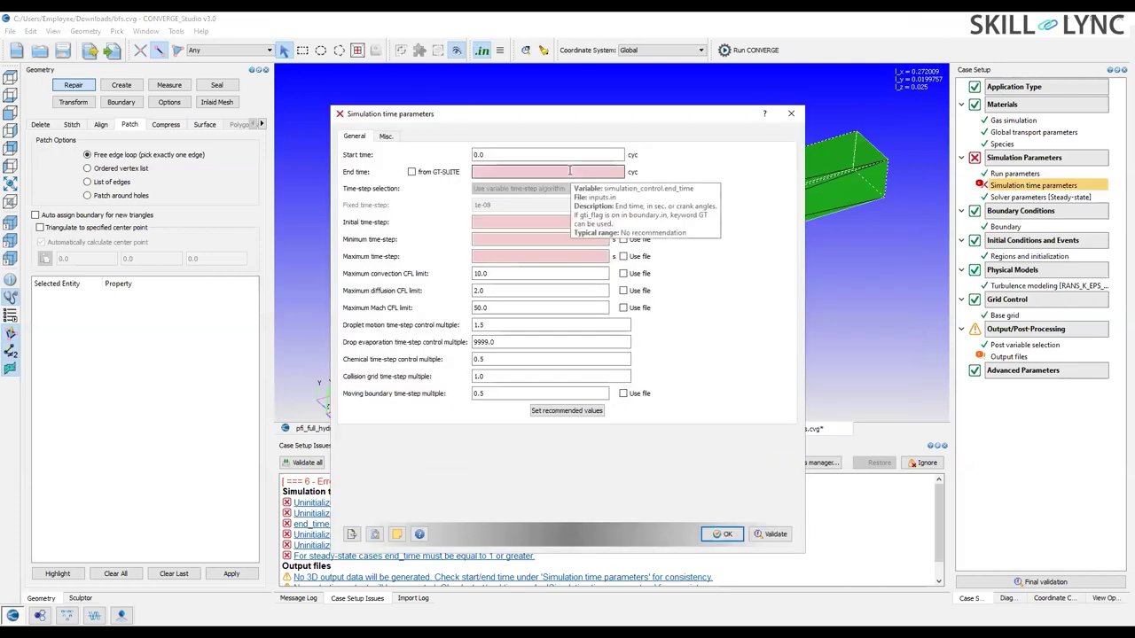
pyautogui.click(570, 171)
pyautogui.write('15000')
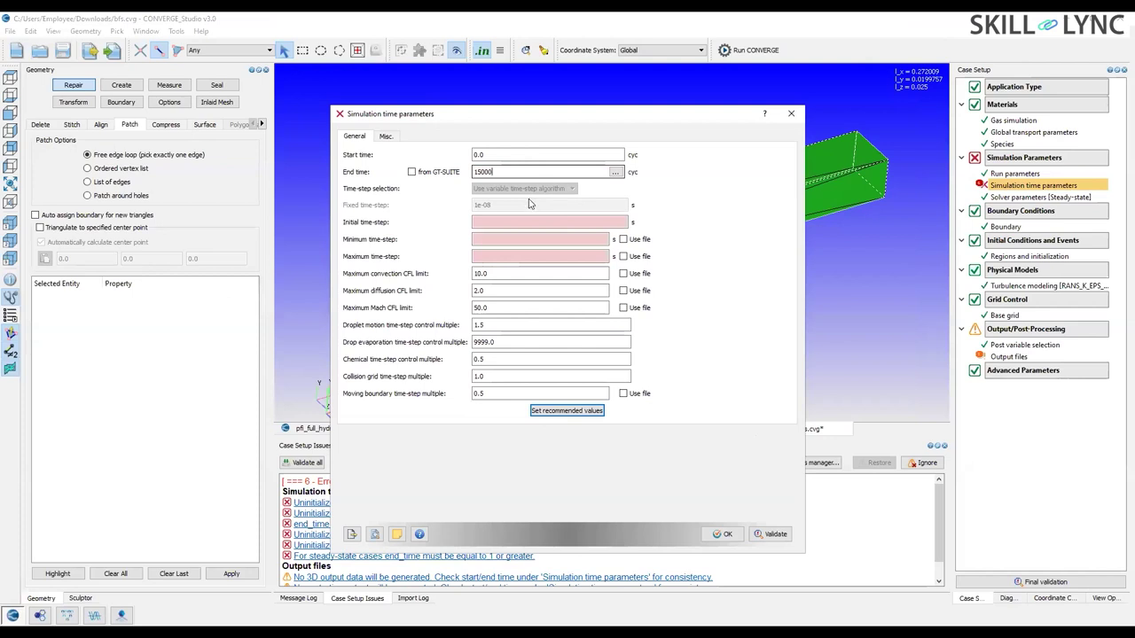
pyautogui.moveTo(534, 194)
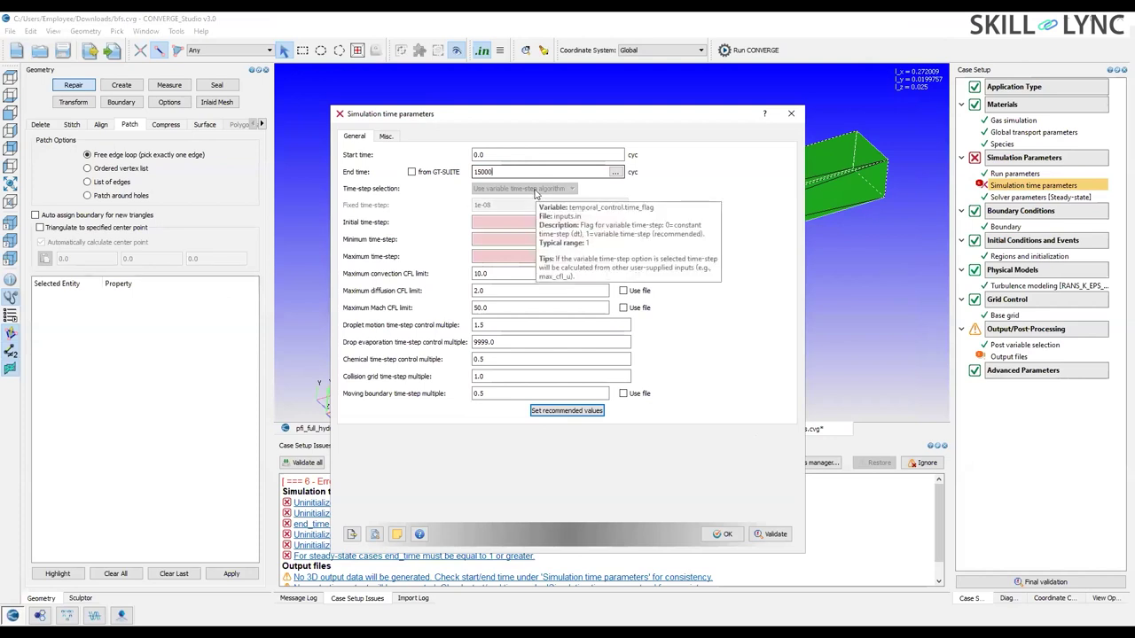
pyautogui.click(478, 217)
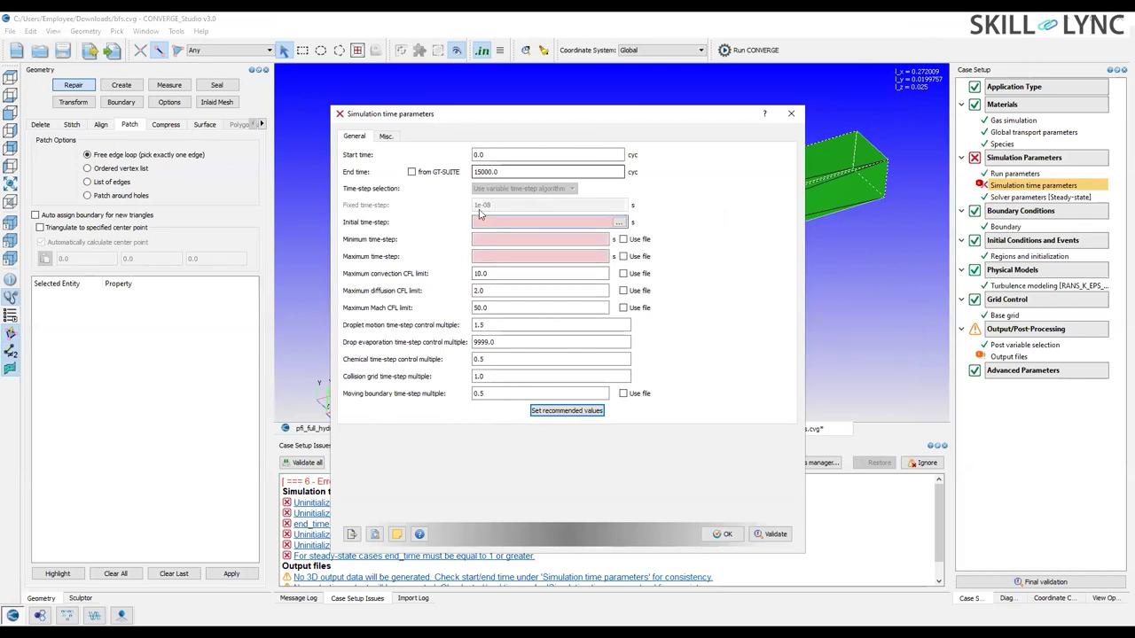
pyautogui.write('1e-9')
pyautogui.click(500, 240)
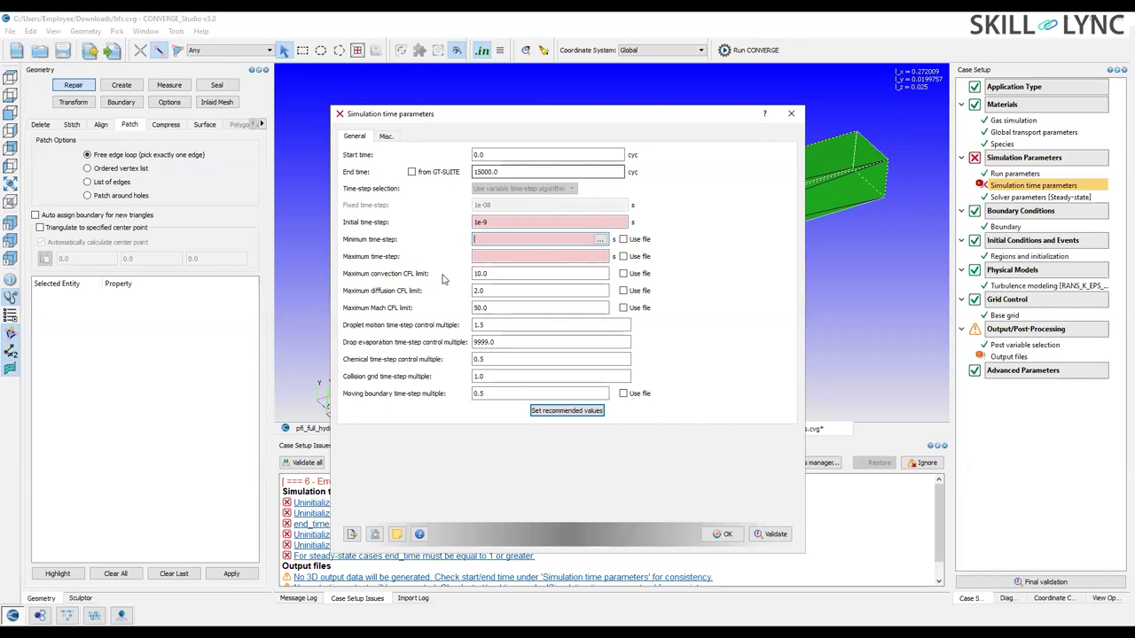
# Set minimum time-step 1e-9, maximum time-step 1 and max convection CFL 1.0, then apply.
pyautogui.click(484, 239)
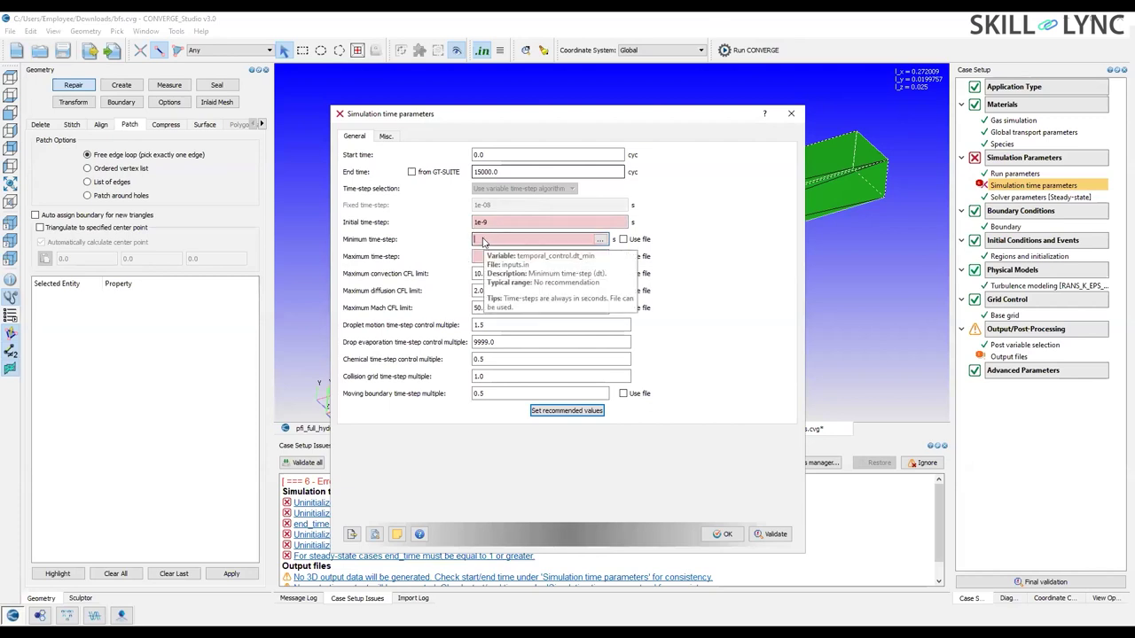
pyautogui.write('1e-9')
pyautogui.click(499, 259)
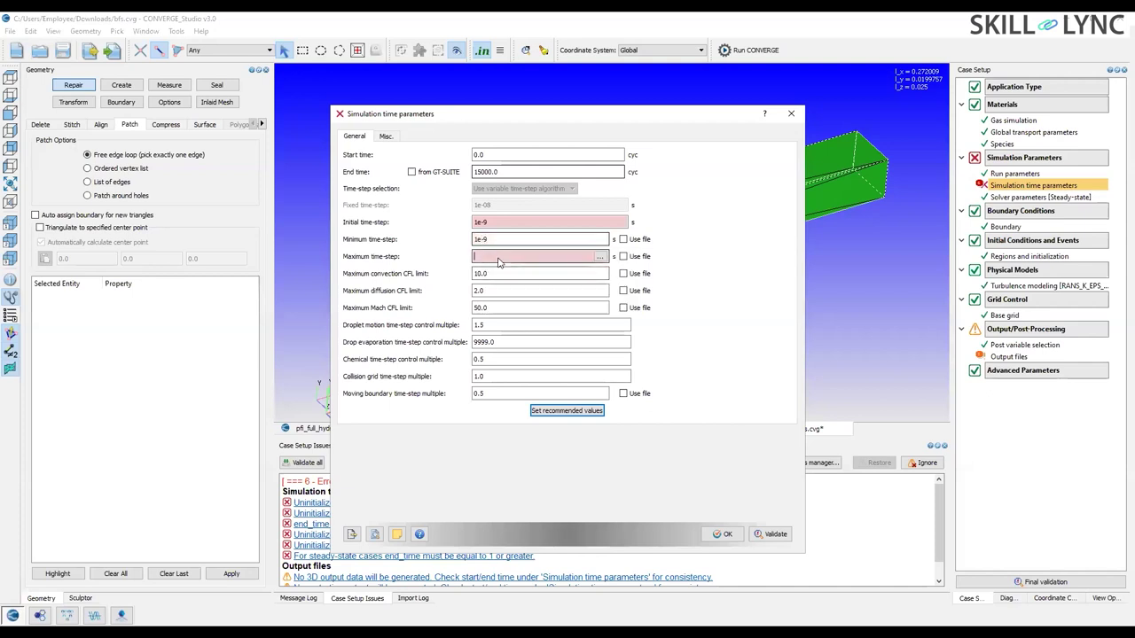
pyautogui.write('1')
pyautogui.click(725, 534)
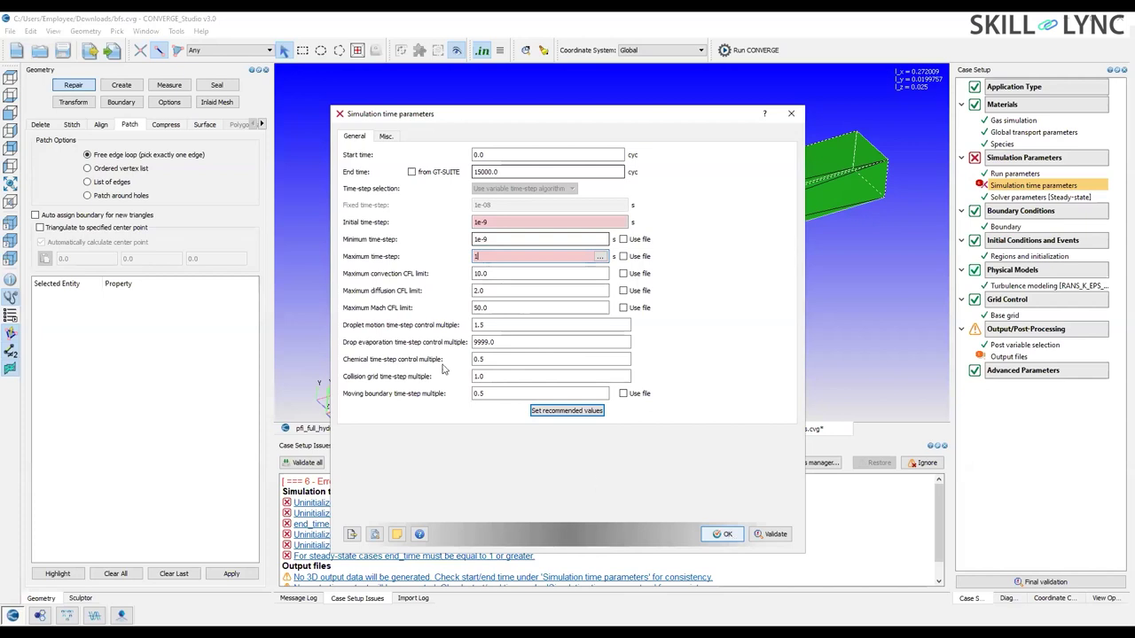
pyautogui.click(477, 275)
pyautogui.doubleClick(476, 275)
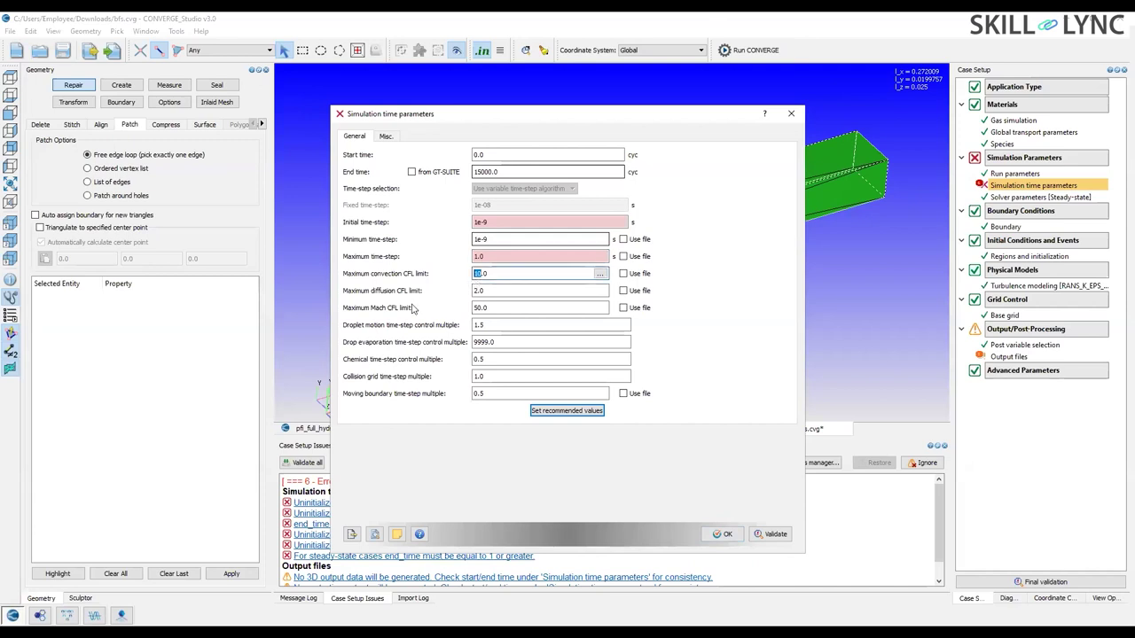
pyautogui.write('1.0')
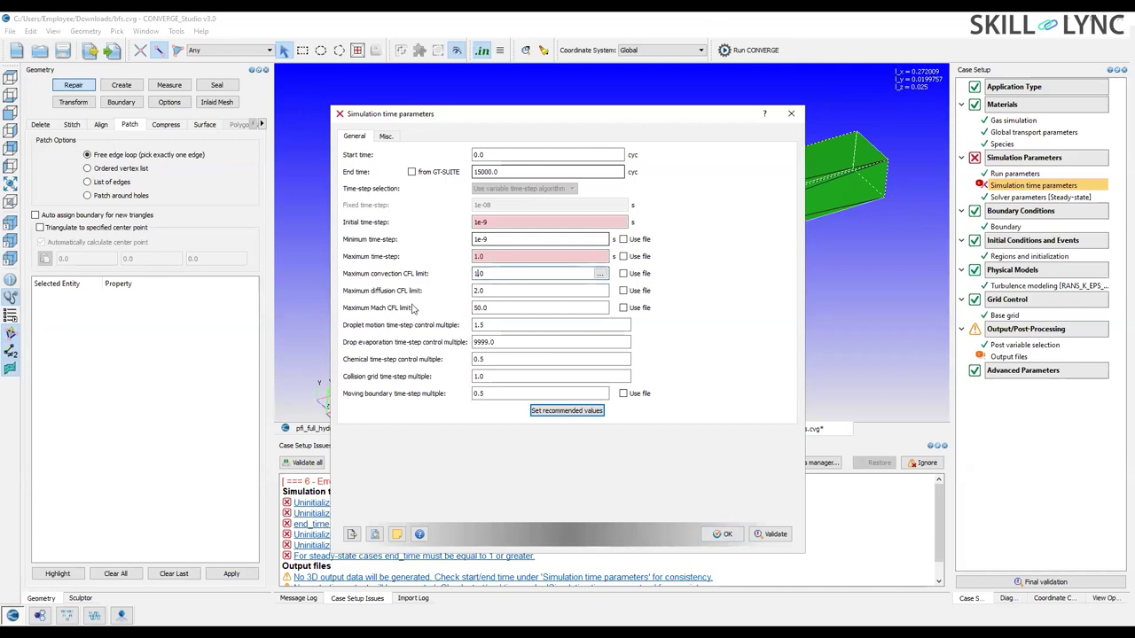
pyautogui.click(717, 536)
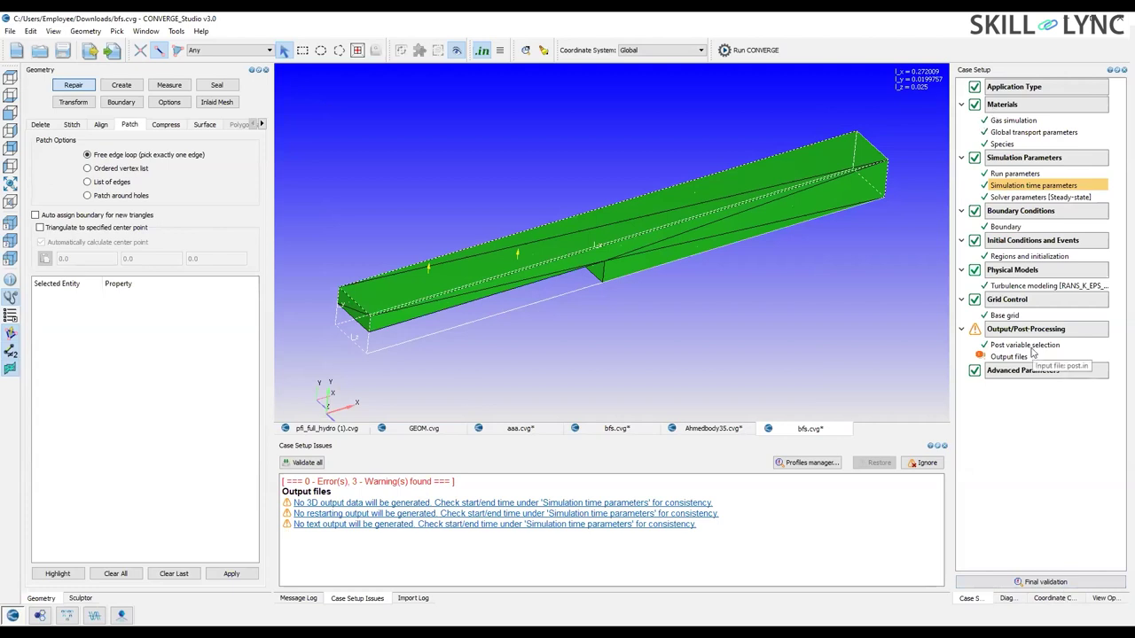
# Make the Navier-Stokes solver type Pressure-based in the steady-state solver parameters.
pyautogui.doubleClick(1001, 199)
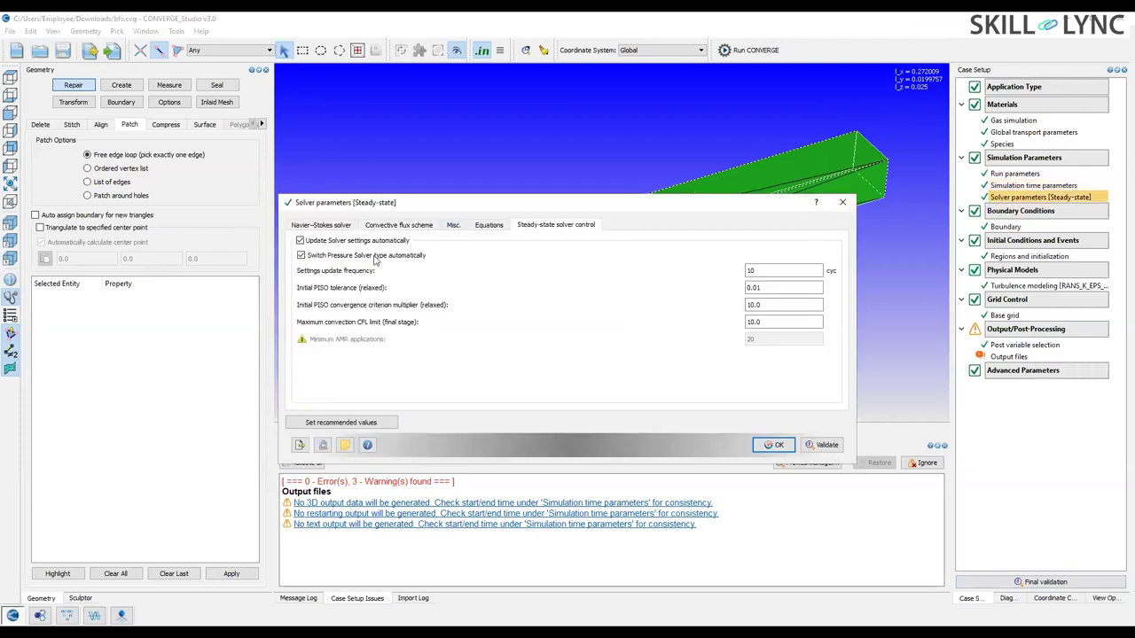
pyautogui.click(322, 225)
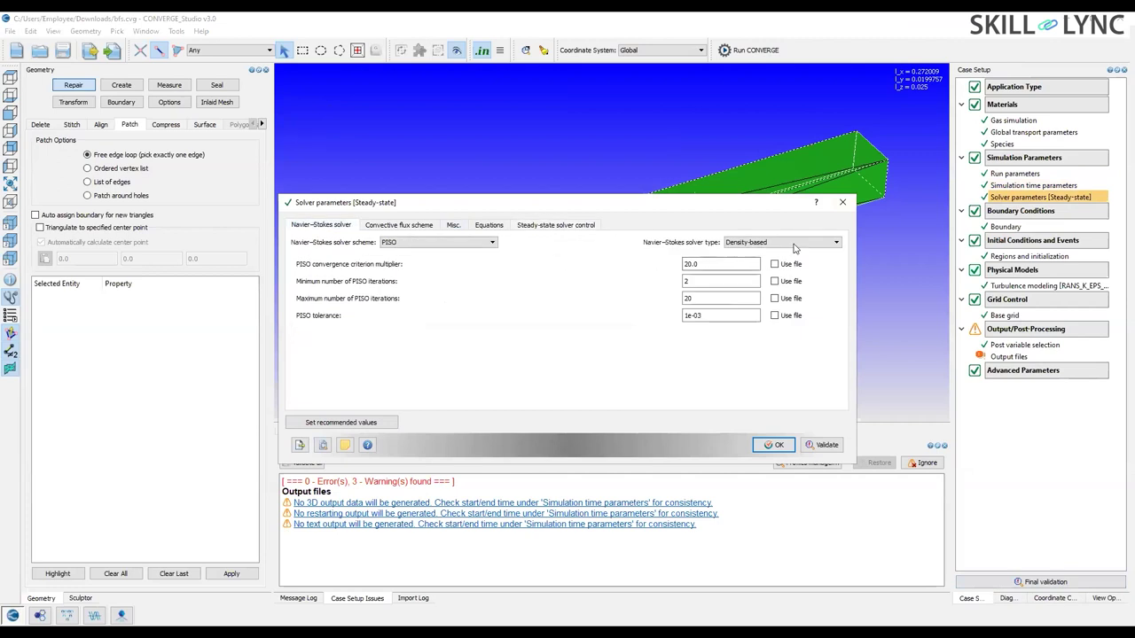
pyautogui.click(791, 243)
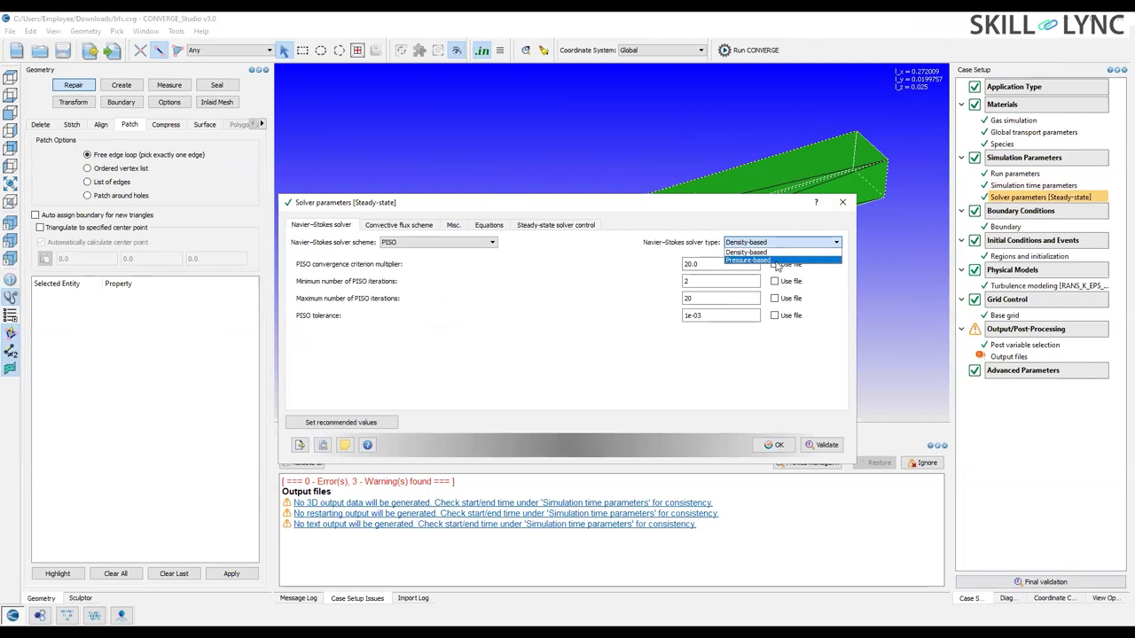
pyautogui.click(776, 261)
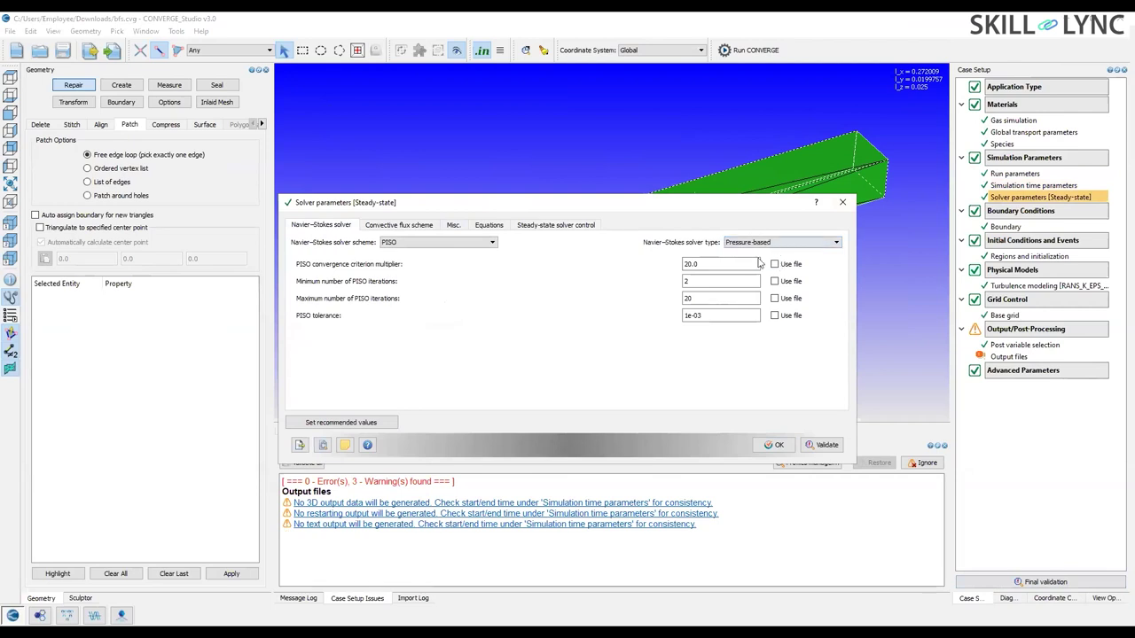
pyautogui.click(780, 450)
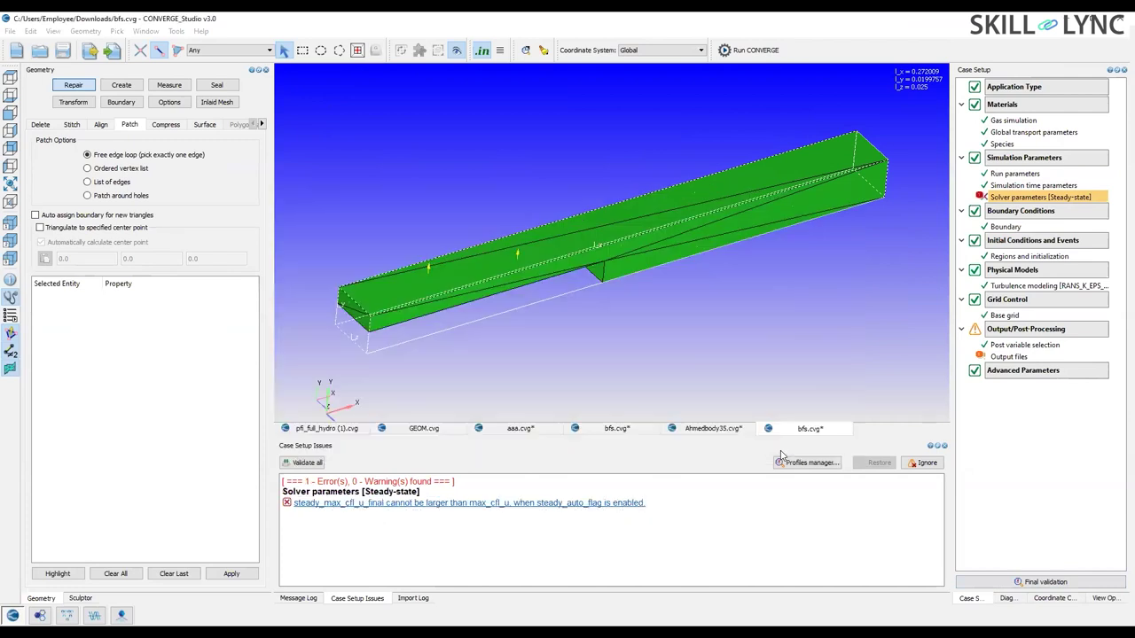
# Change the final-stage convection CFL limit from 10.0 to 1 to clear the error.
pyautogui.click(590, 504)
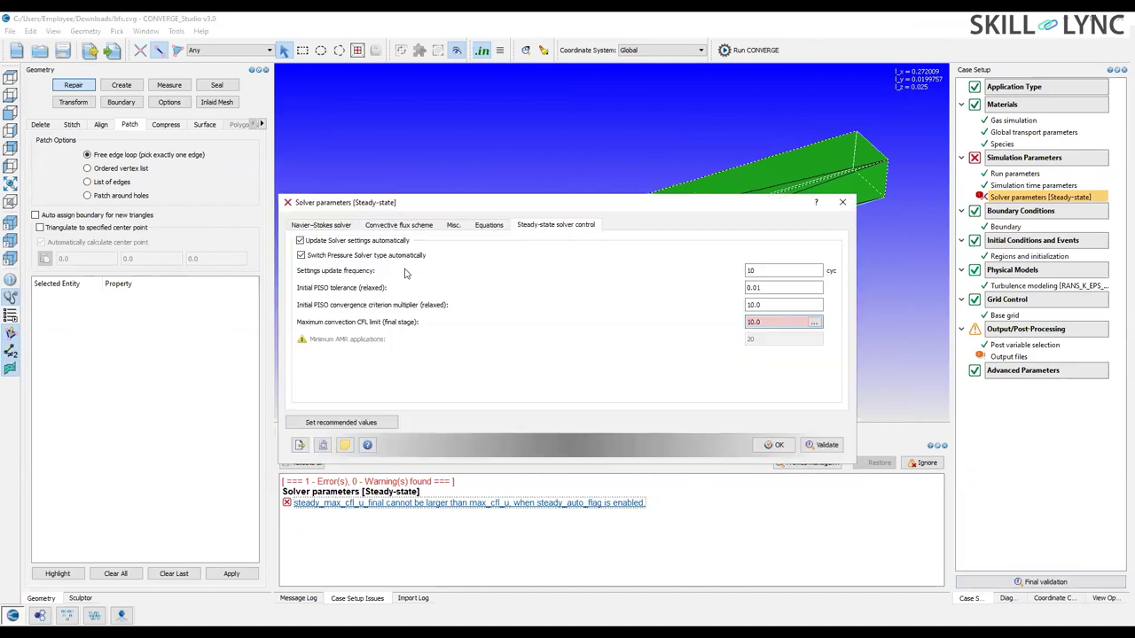
pyautogui.click(756, 323)
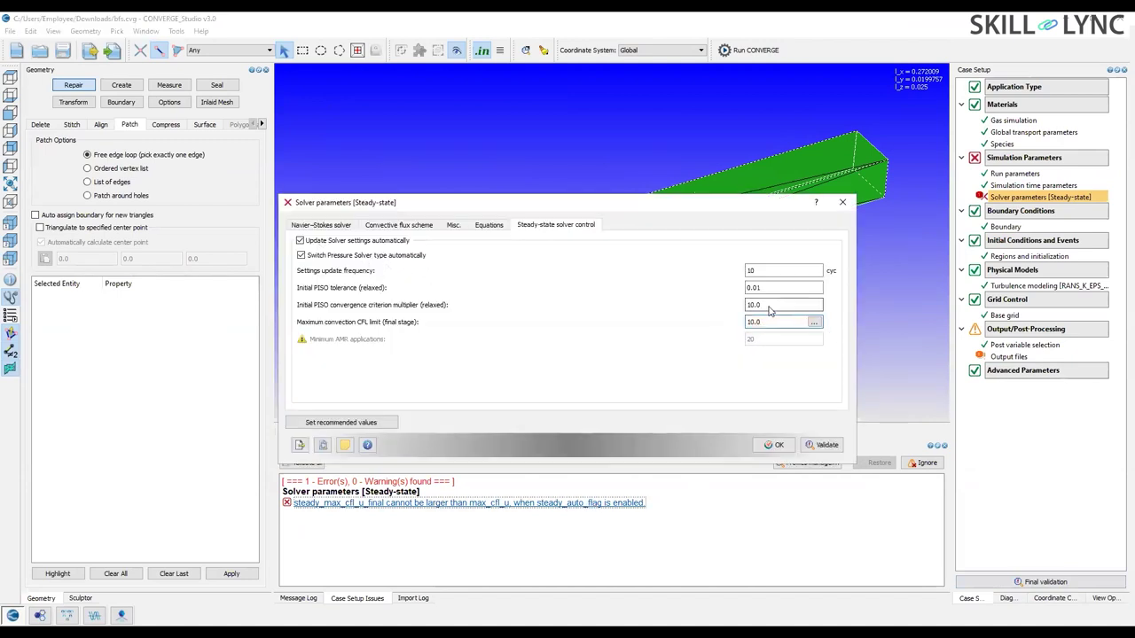
pyautogui.moveTo(765, 324); pyautogui.dragTo(741, 324)
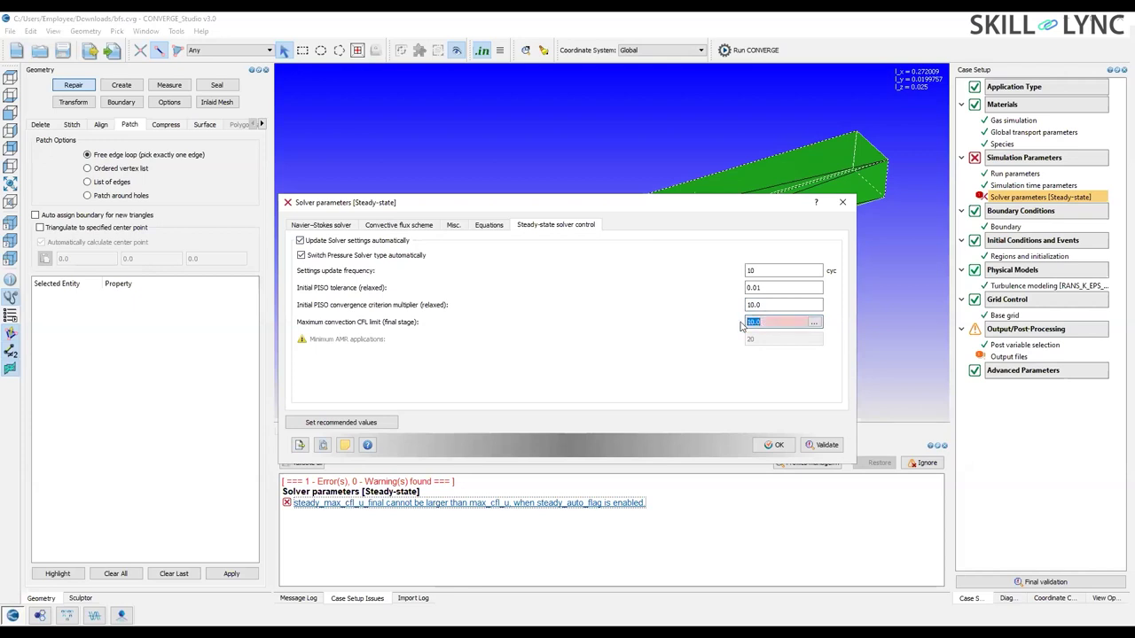
pyautogui.write('1')
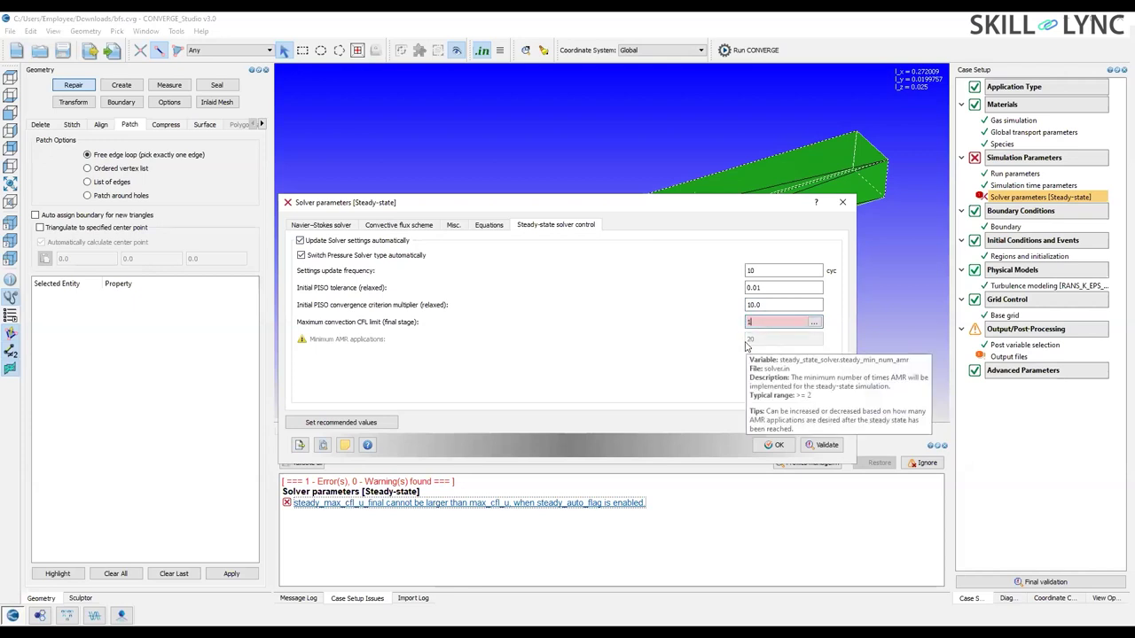
pyautogui.click(773, 446)
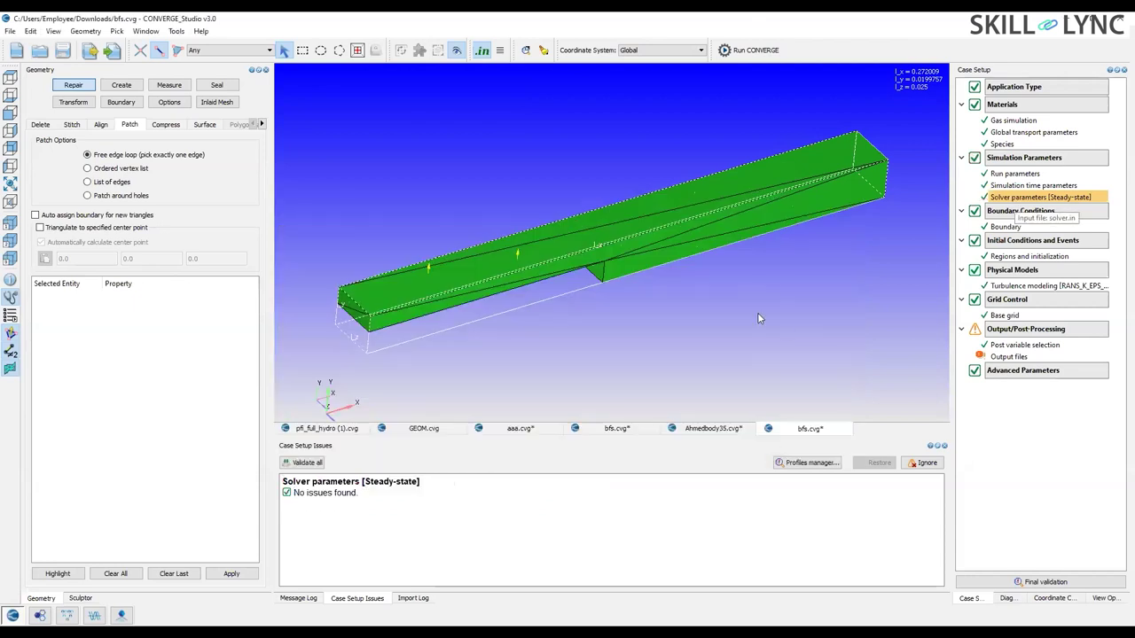
# Create five boundaries starting at ID 1 with the Create multiple boundaries option.
pyautogui.moveTo(820, 280); pyautogui.dragTo(819, 346)
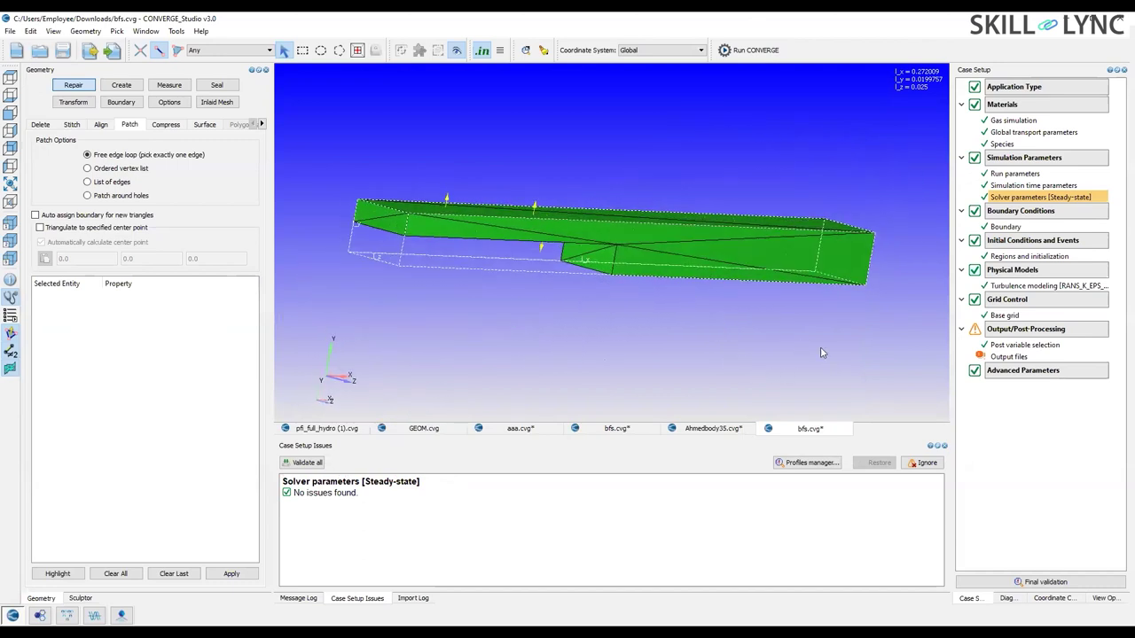
pyautogui.click(1092, 598)
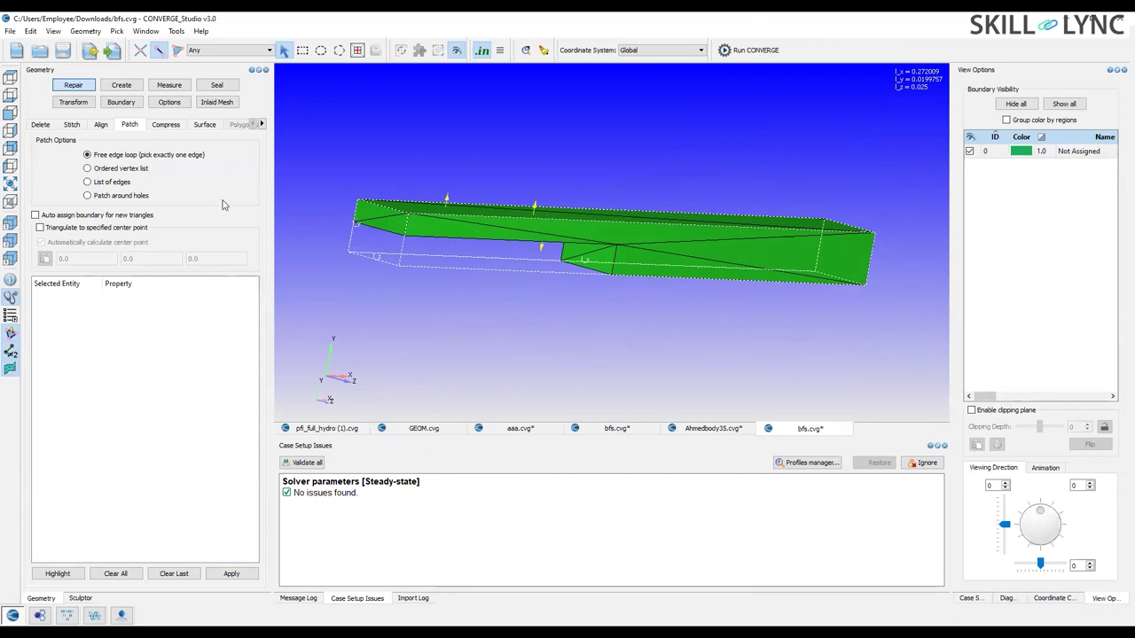
pyautogui.click(120, 102)
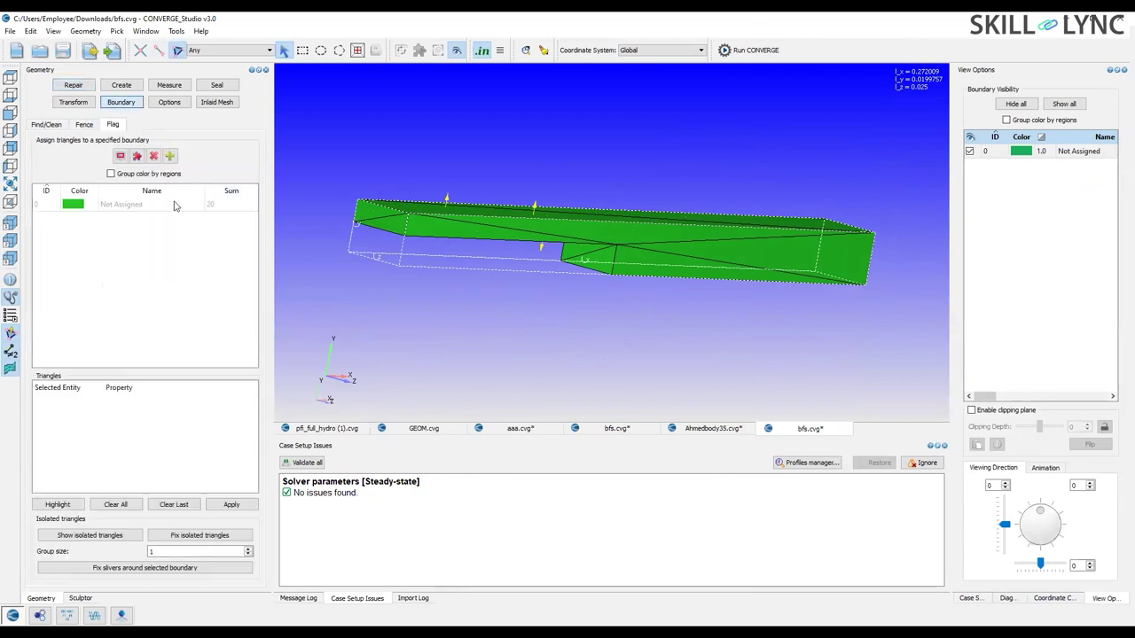
pyautogui.click(169, 156)
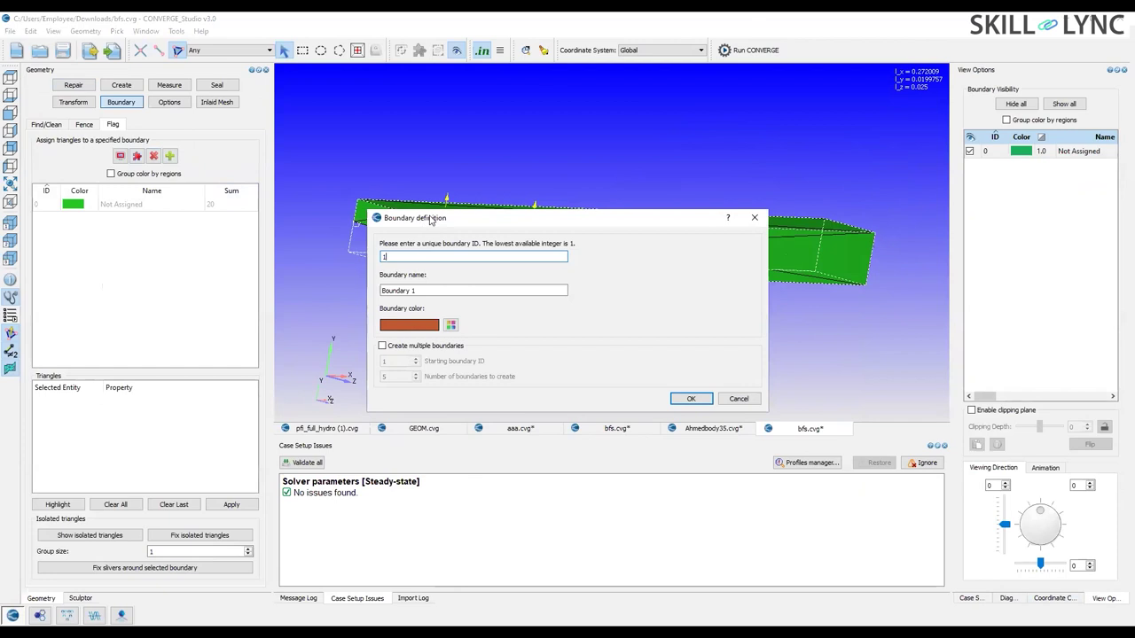
pyautogui.moveTo(431, 221); pyautogui.dragTo(682, 335)
pyautogui.click(634, 459)
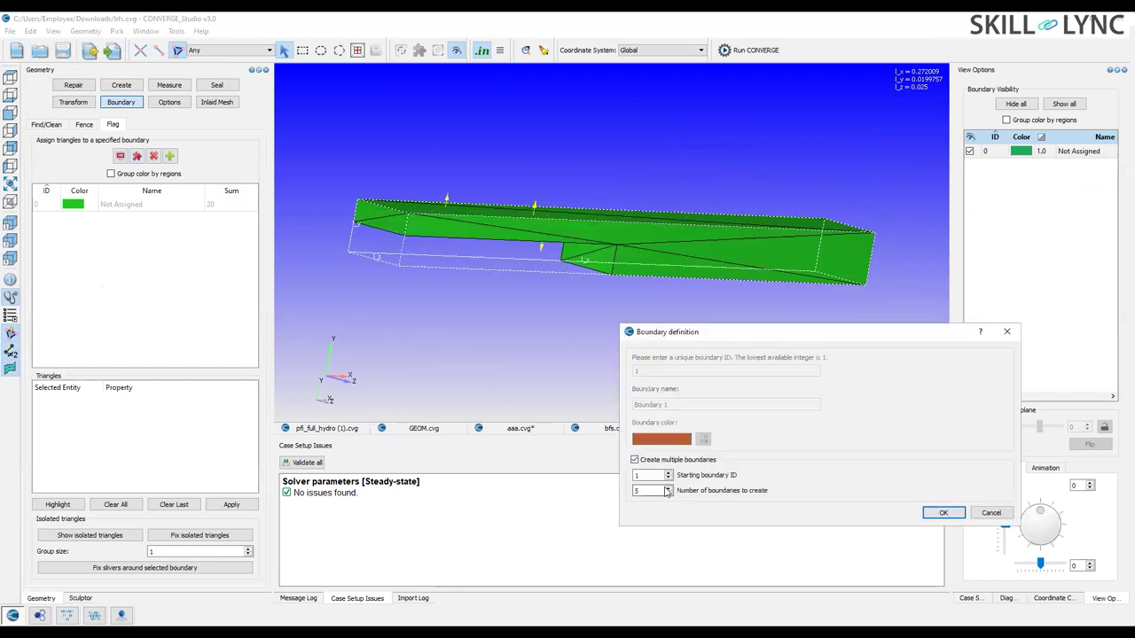
pyautogui.click(943, 513)
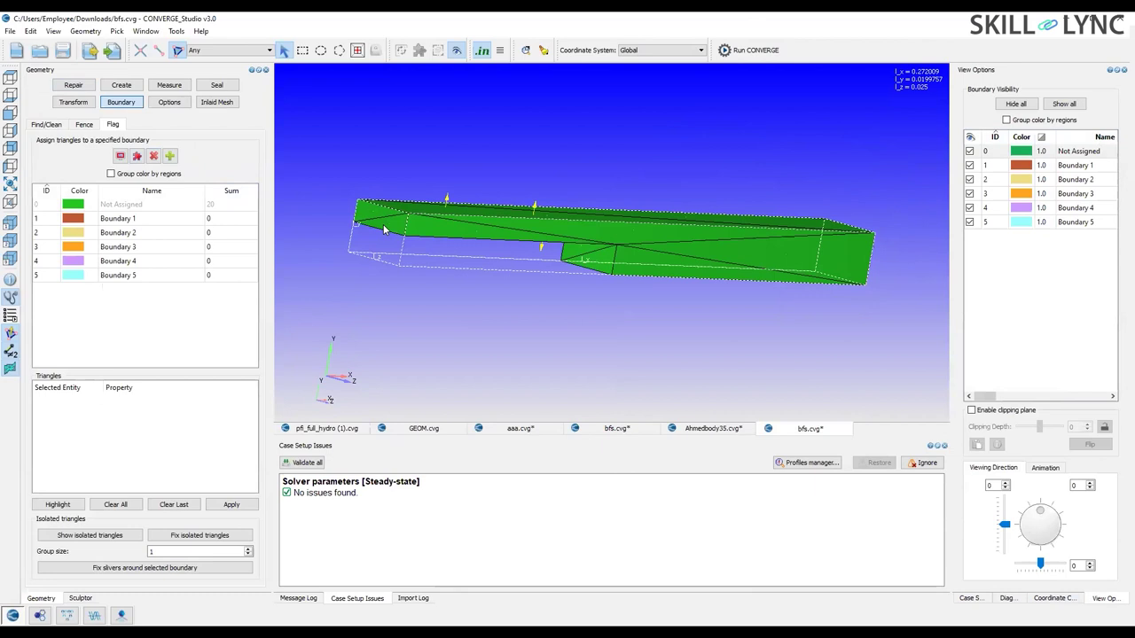
# Name boundaries 1 and 2 Inlet and Outlet.
pyautogui.click(124, 218)
pyautogui.click(168, 225)
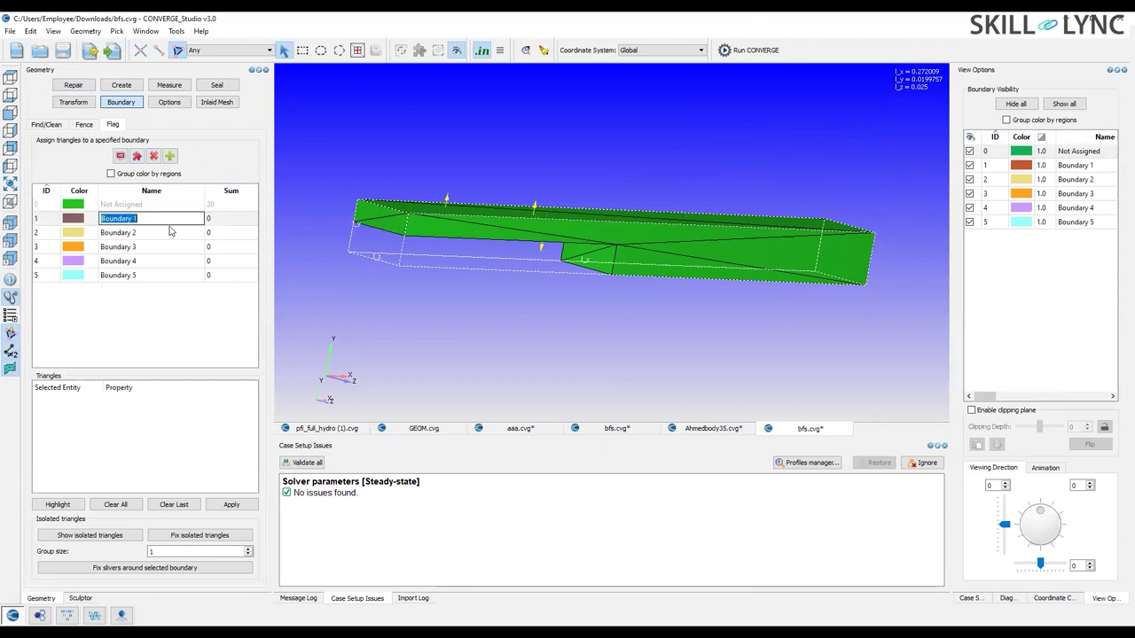
pyautogui.write('Inlet')
pyautogui.press('Return')
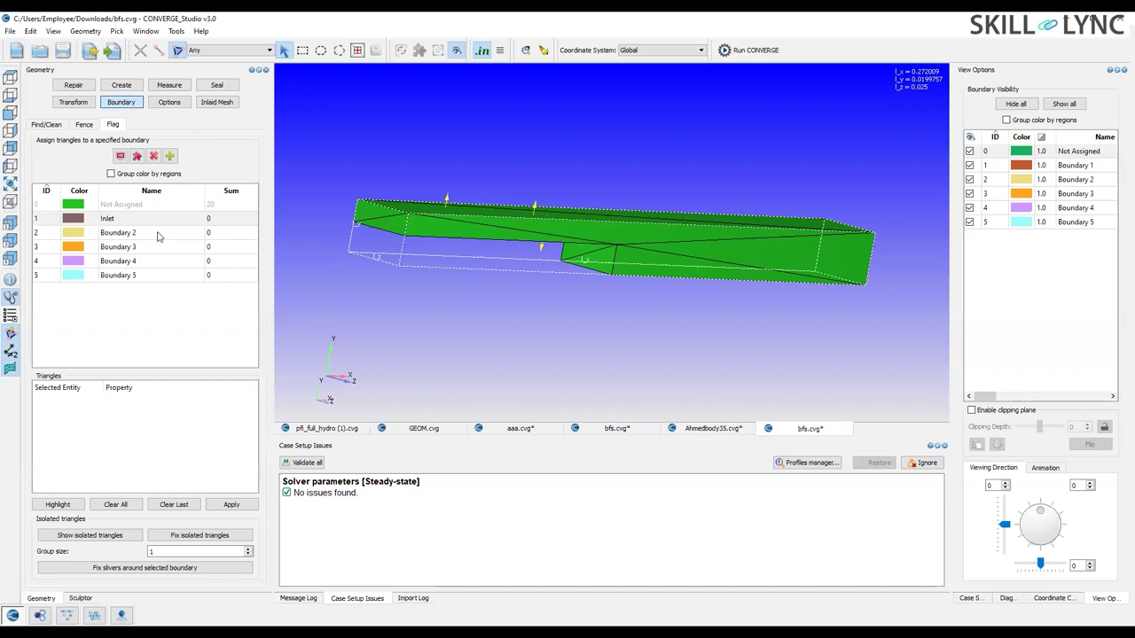
pyautogui.click(152, 234)
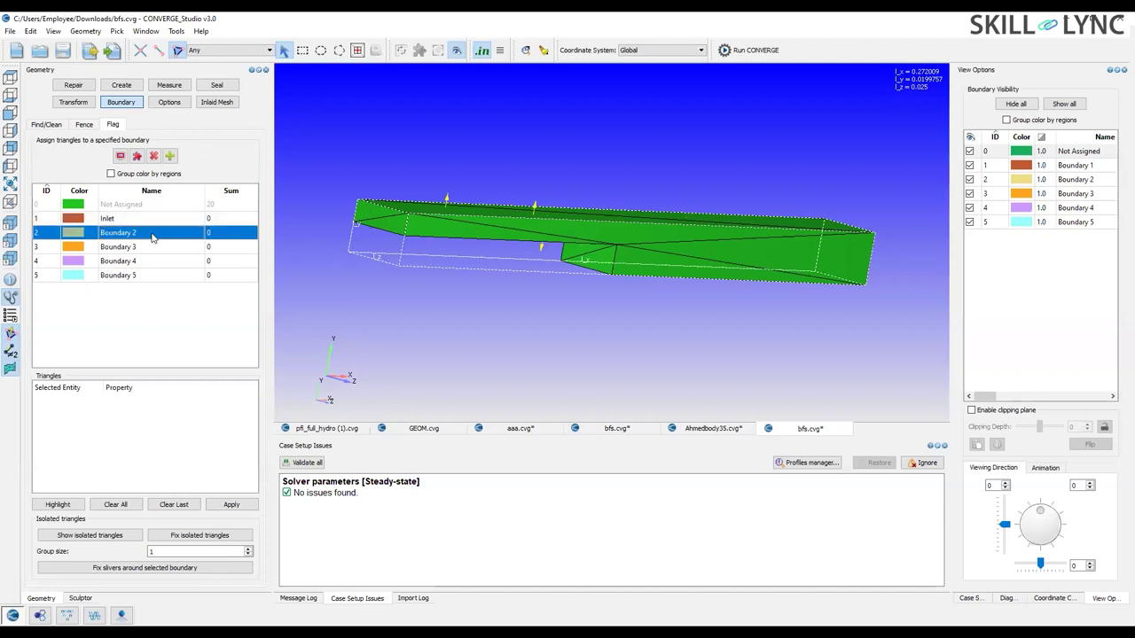
pyautogui.doubleClick(153, 236)
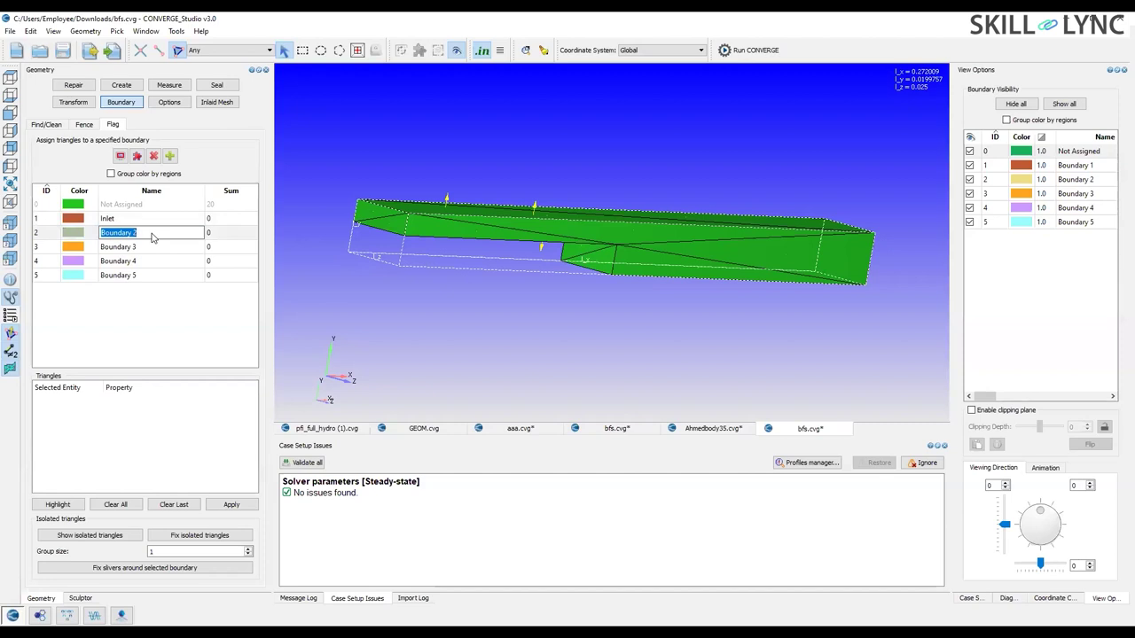
pyautogui.write('Outlet')
pyautogui.press('Return')
# Name boundary 3 Front, clearing an accidentally picked triangle.
pyautogui.click(151, 246)
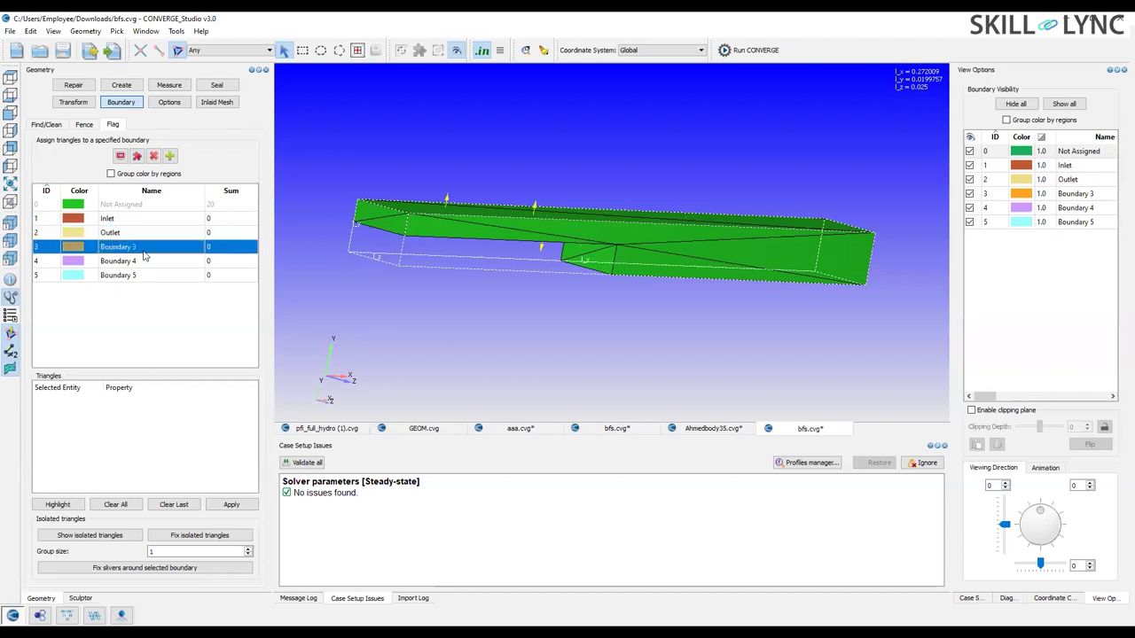
pyautogui.doubleClick(152, 246)
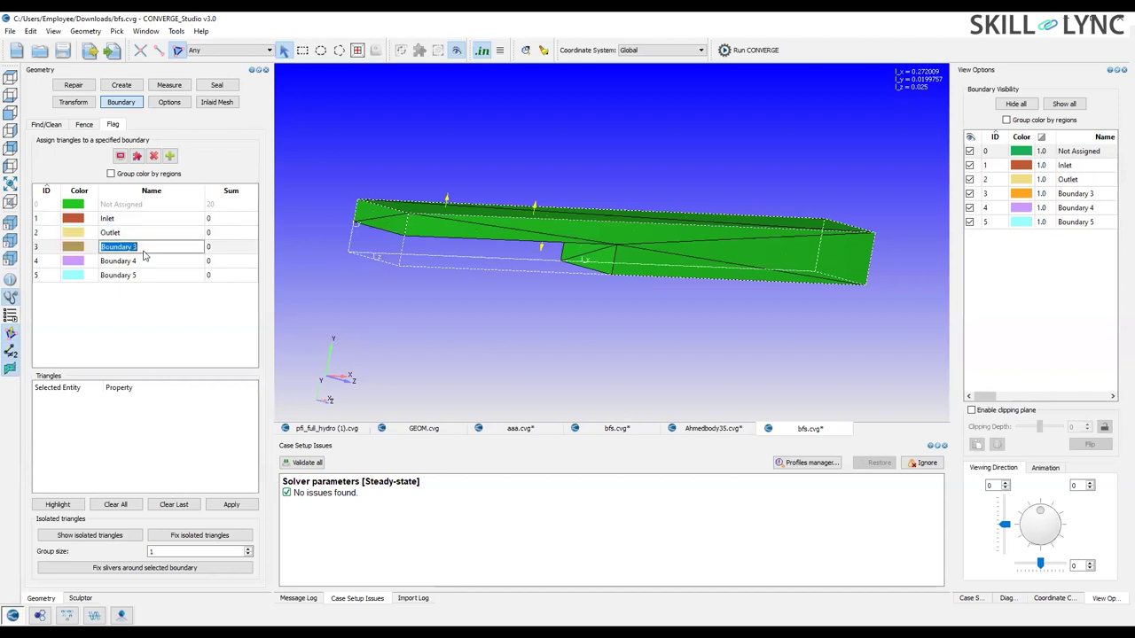
pyautogui.click(462, 232)
pyautogui.click(558, 237)
pyautogui.doubleClick(163, 249)
pyautogui.write('Front')
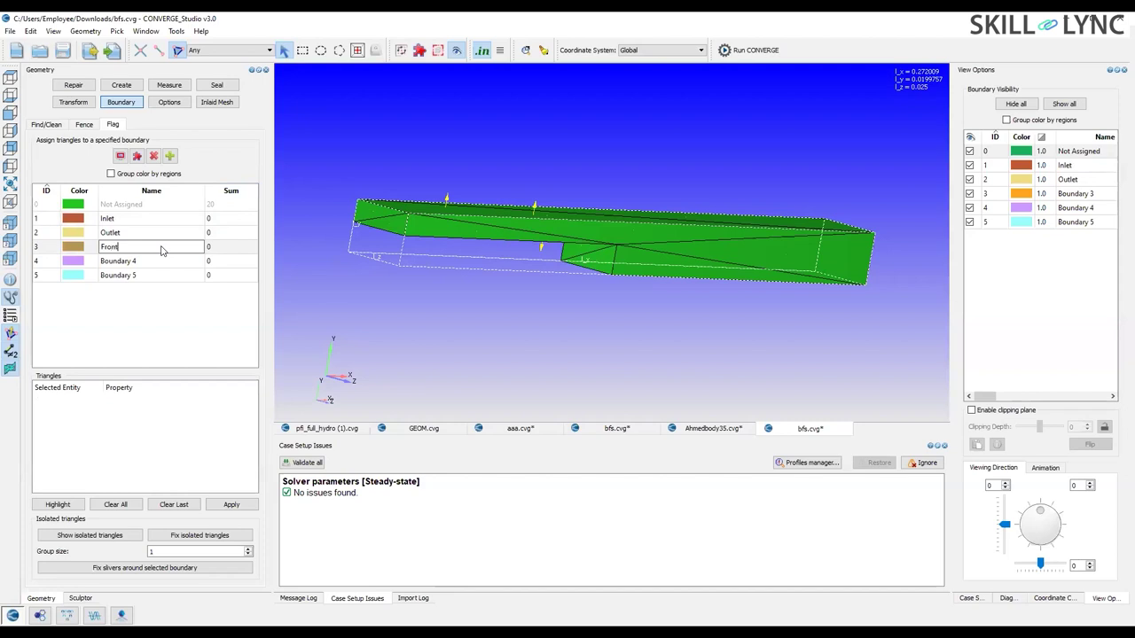
pyautogui.click(160, 261)
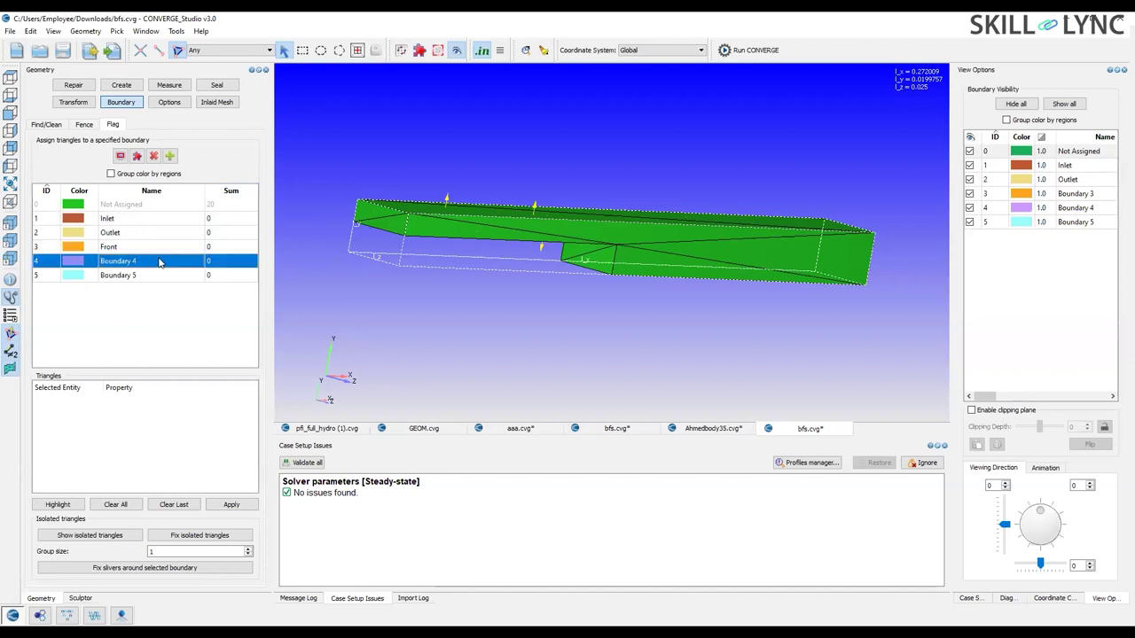
# Name boundary 4 Back2D, correct boundary 3 to Front2D, and name boundary 5 TopnBottom.
pyautogui.doubleClick(160, 260)
pyautogui.write('Back2D')
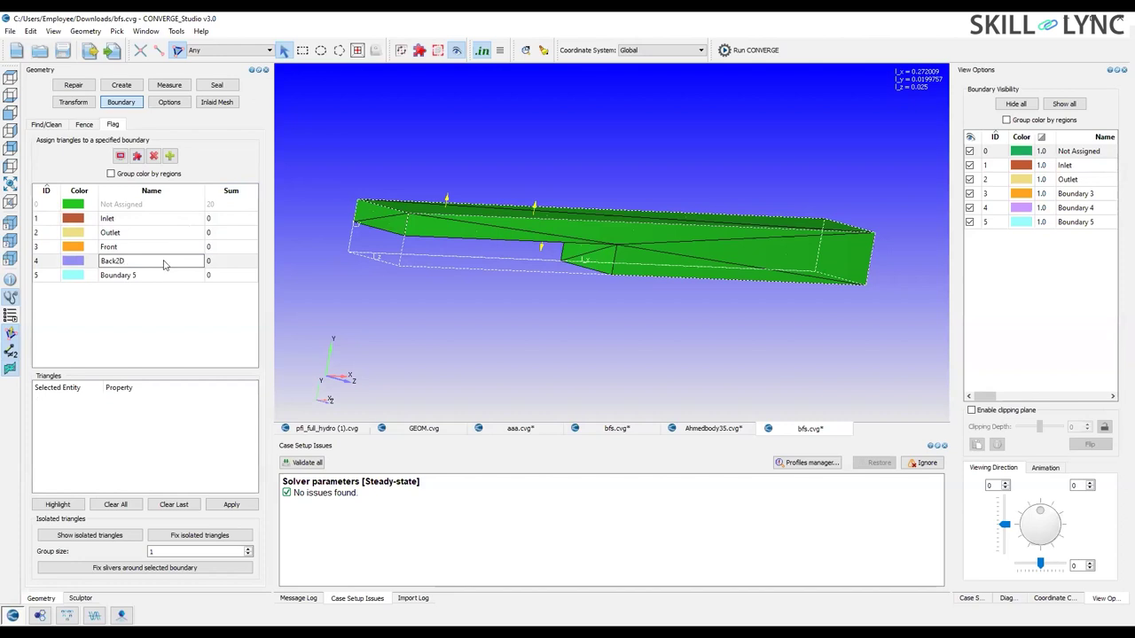
pyautogui.doubleClick(161, 247)
pyautogui.click(162, 250)
pyautogui.write('2D')
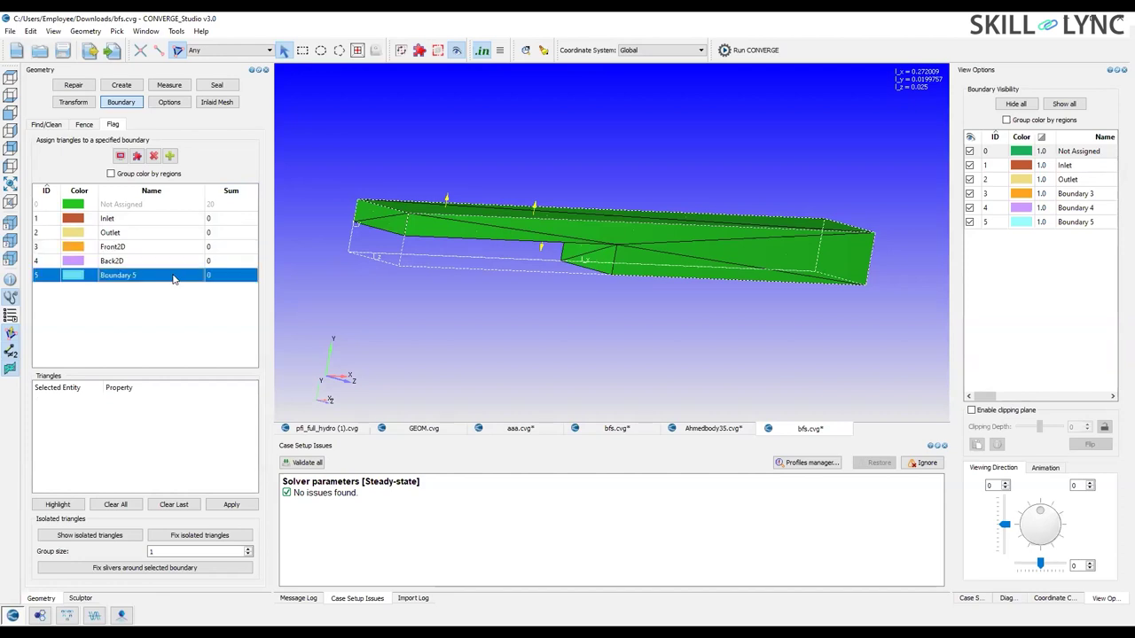
pyautogui.doubleClick(173, 277)
pyautogui.write('Topn')
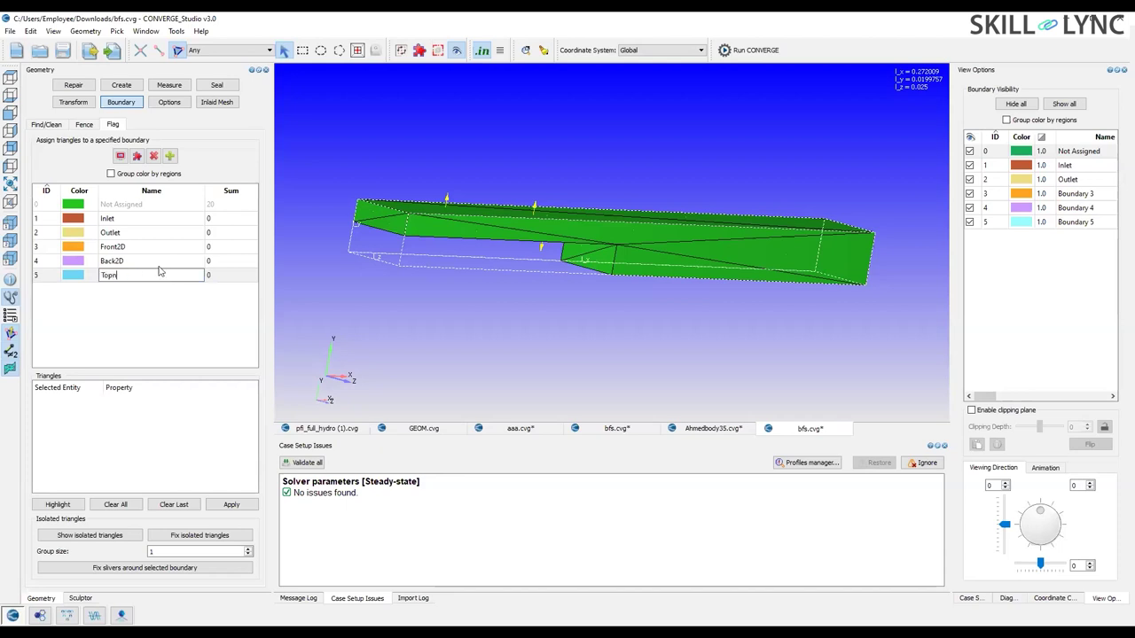
pyautogui.write('Bottom')
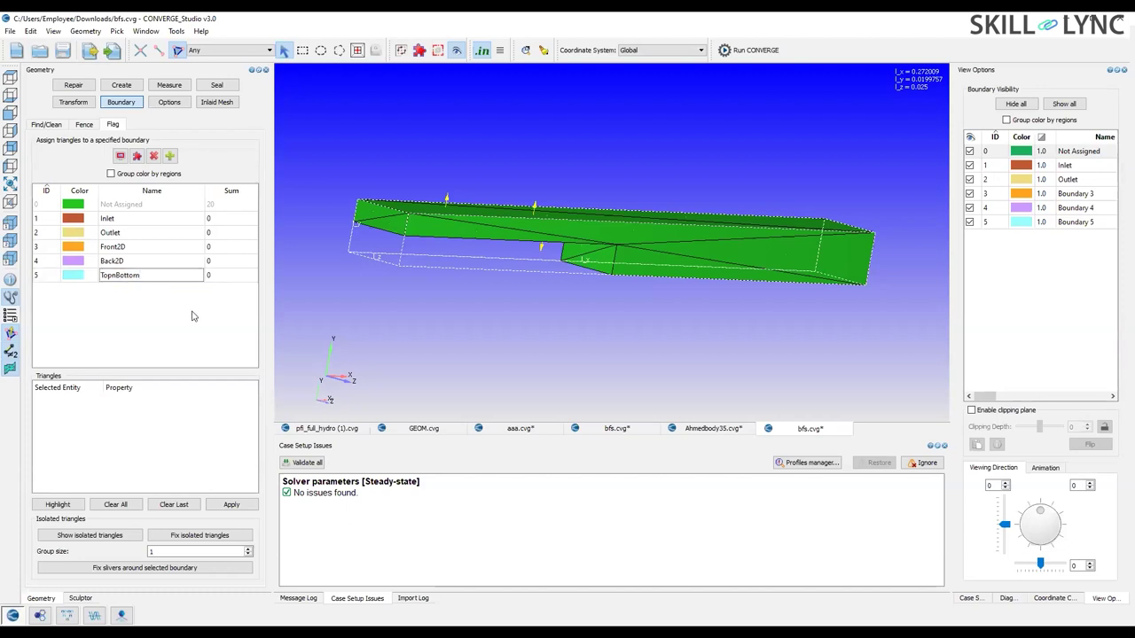
# Assign the two inlet end-face triangles to the Inlet boundary.
pyautogui.moveTo(361, 326)
pyautogui.mouseDown()
pyautogui.moveTo(369, 346)
pyautogui.moveTo(370, 322)
pyautogui.mouseUp()
pyautogui.click(440, 215)
pyautogui.click(449, 227)
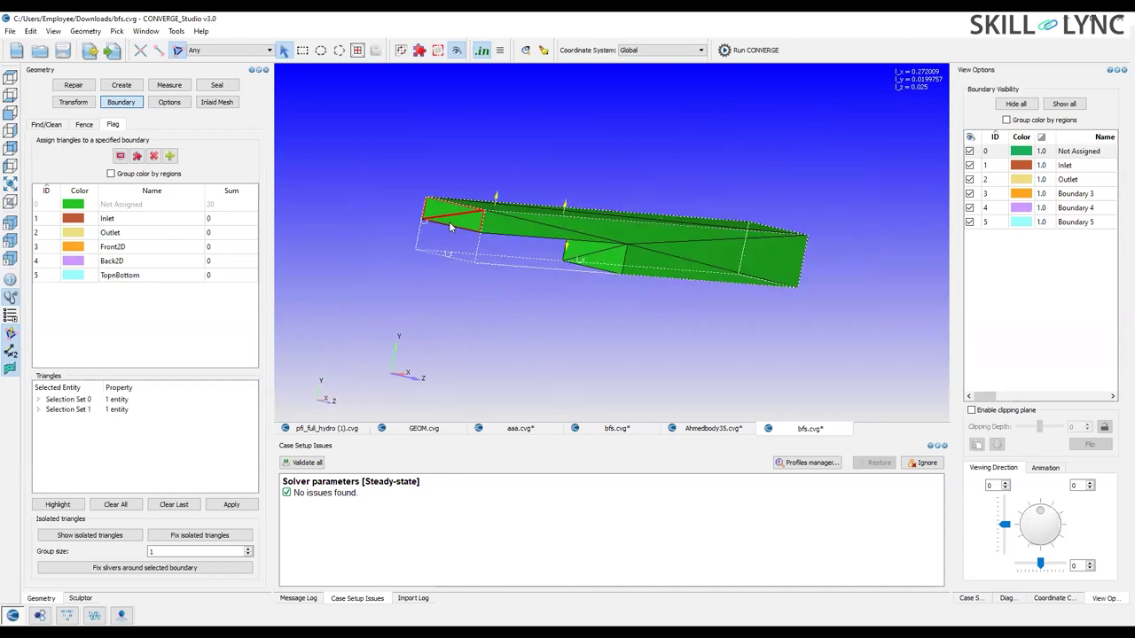
pyautogui.click(395, 237)
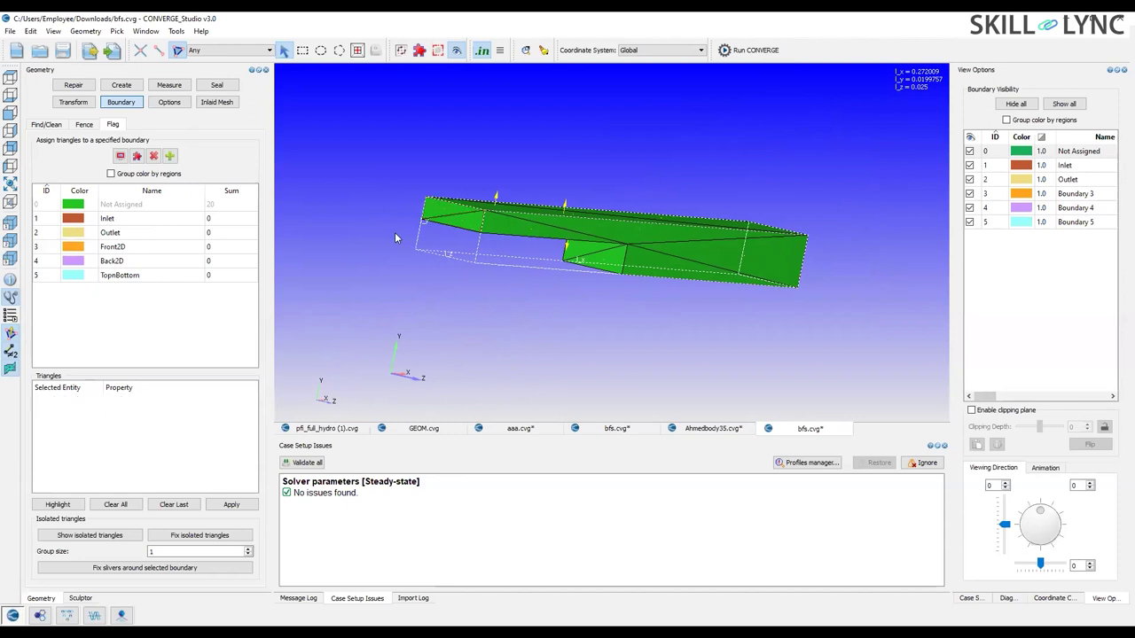
pyautogui.moveTo(471, 263); pyautogui.dragTo(471, 290)
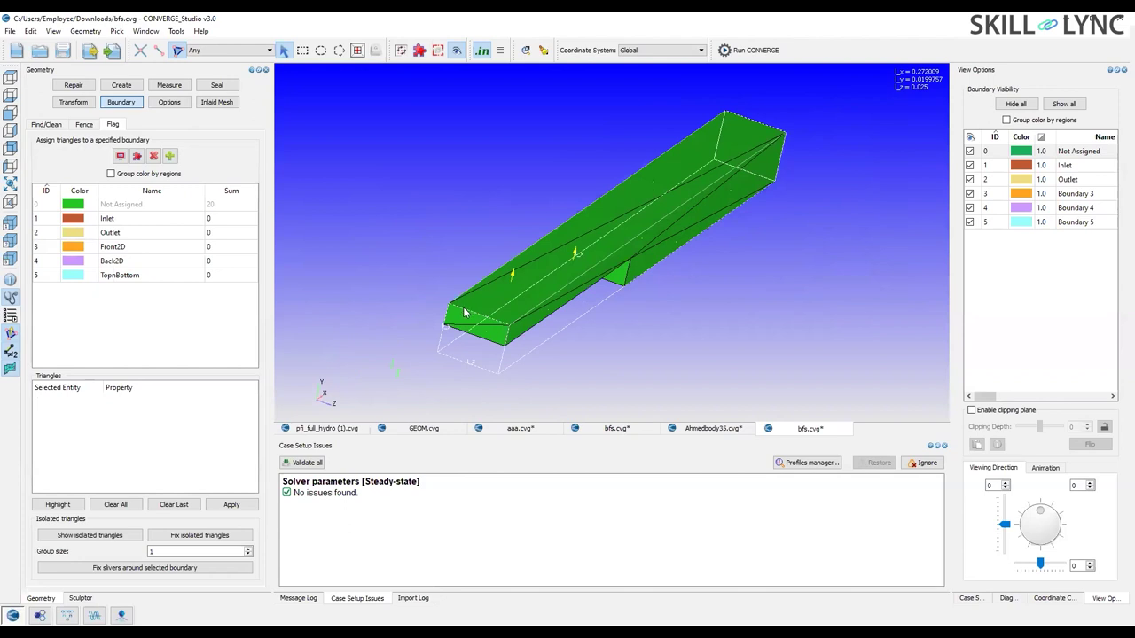
pyautogui.moveTo(441, 291); pyautogui.dragTo(427, 289)
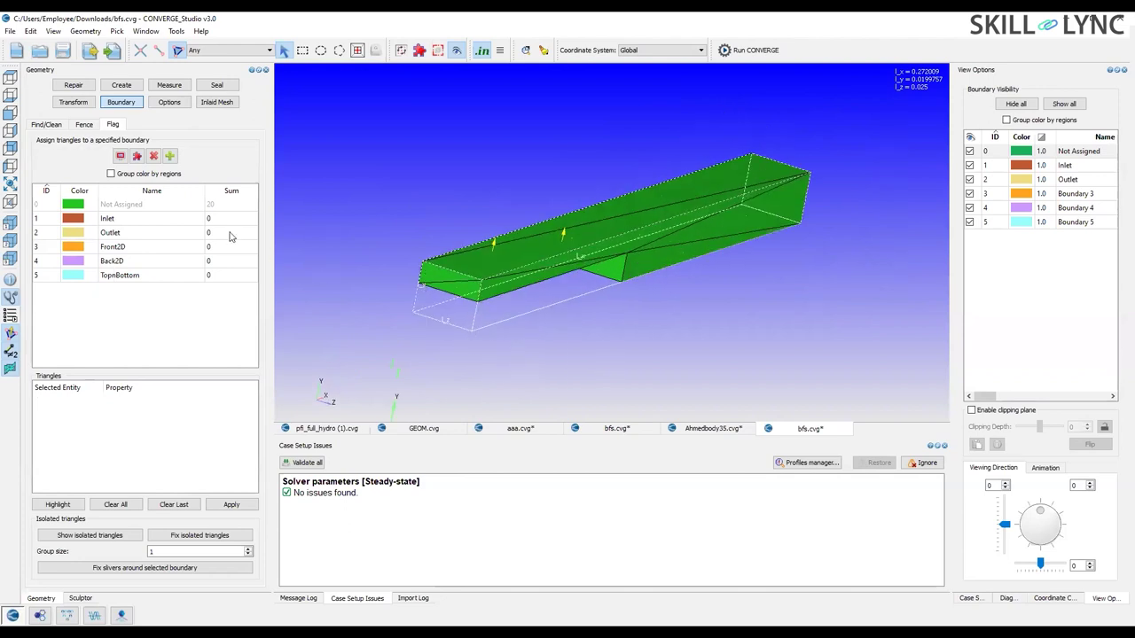
pyautogui.click(152, 221)
pyautogui.click(429, 281)
pyautogui.click(443, 292)
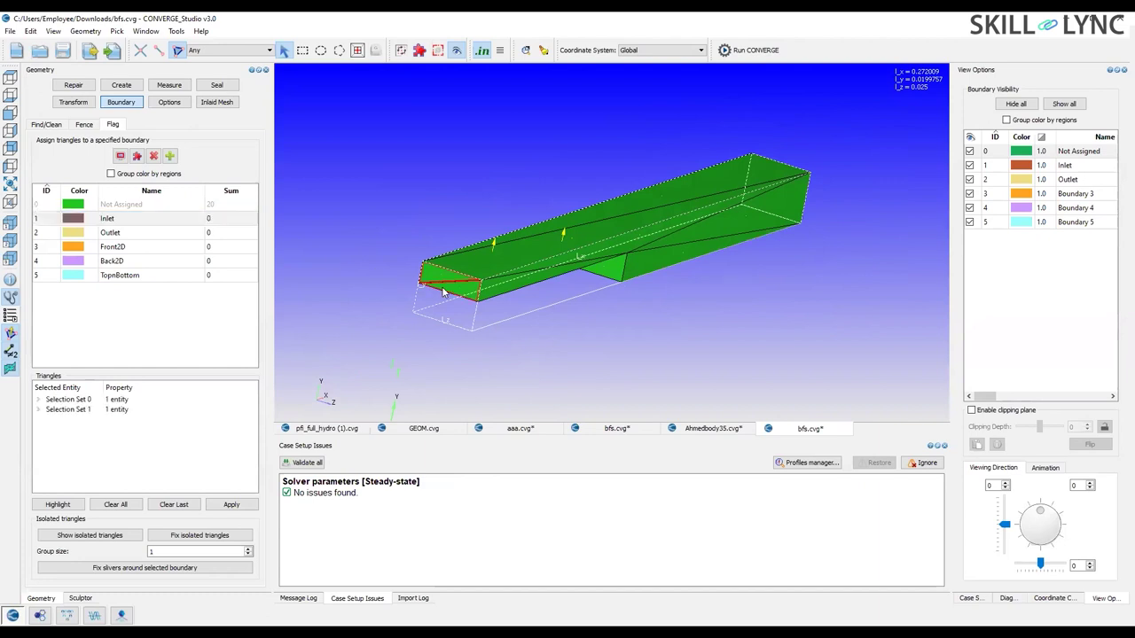
pyautogui.click(145, 223)
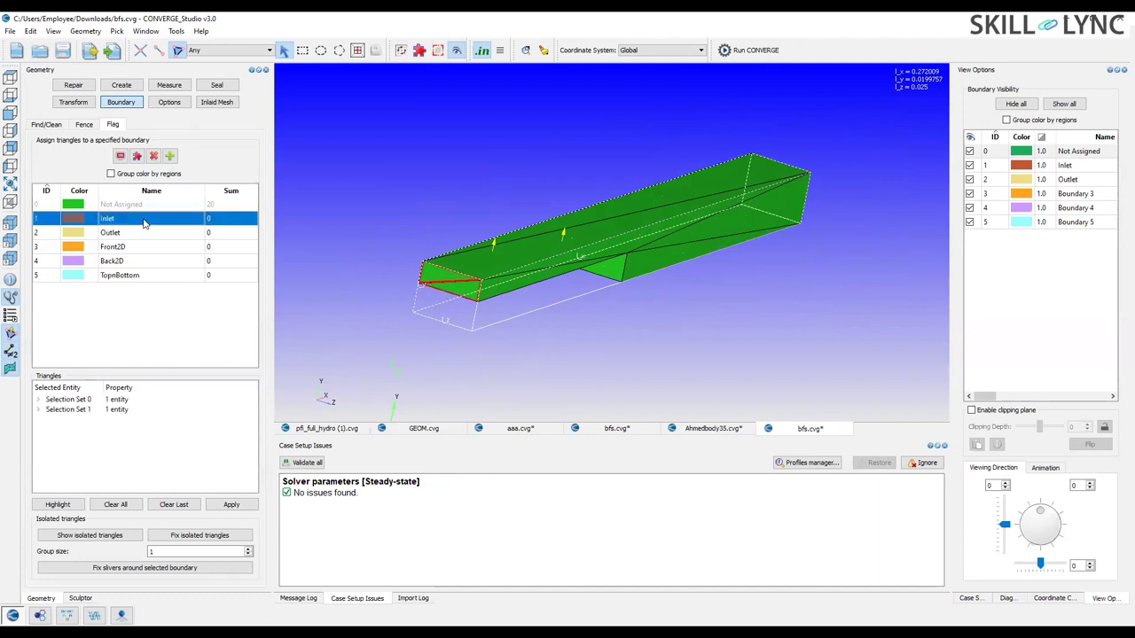
pyautogui.click(144, 223)
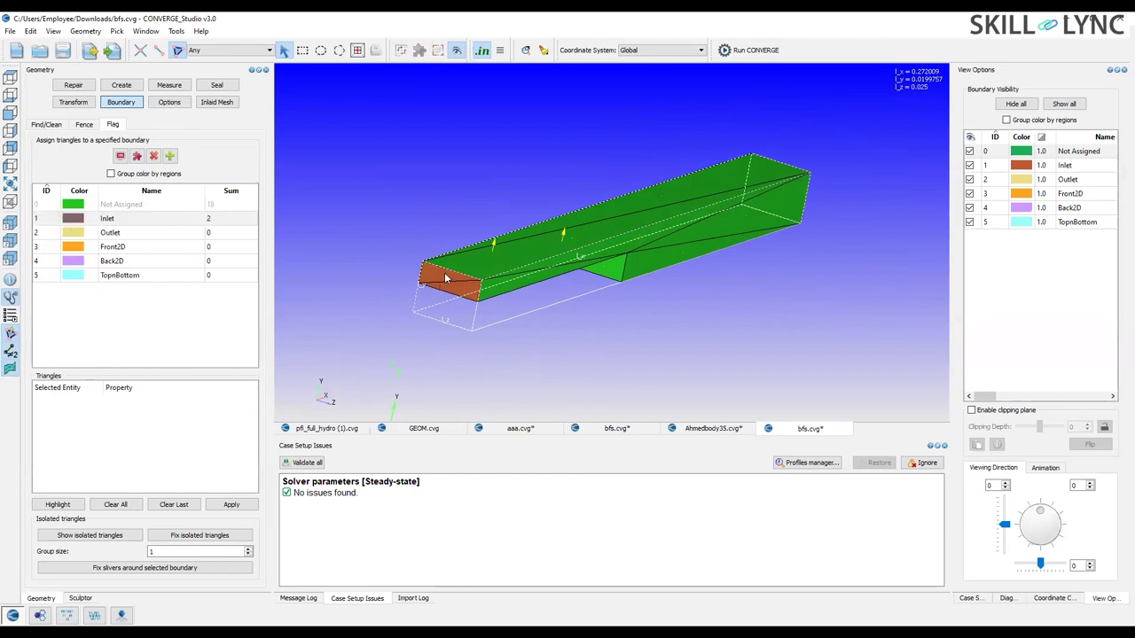
# Assign the two outlet end-face triangles to the Outlet boundary.
pyautogui.moveTo(812, 277); pyautogui.dragTo(792, 259)
pyautogui.click(791, 260)
pyautogui.click(797, 257)
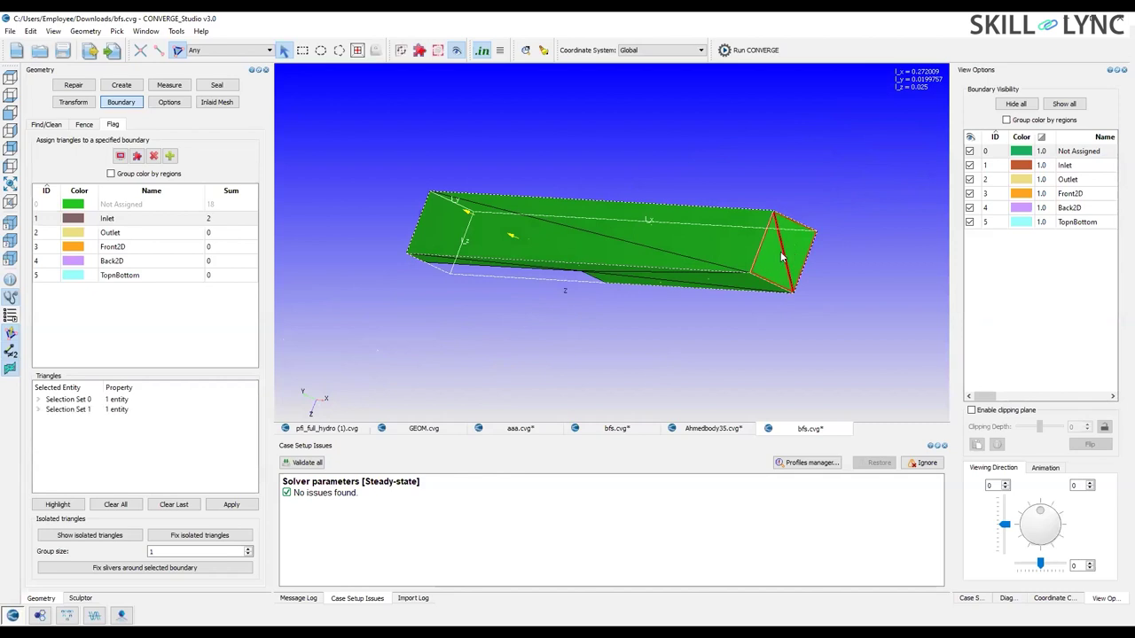
pyautogui.click(123, 234)
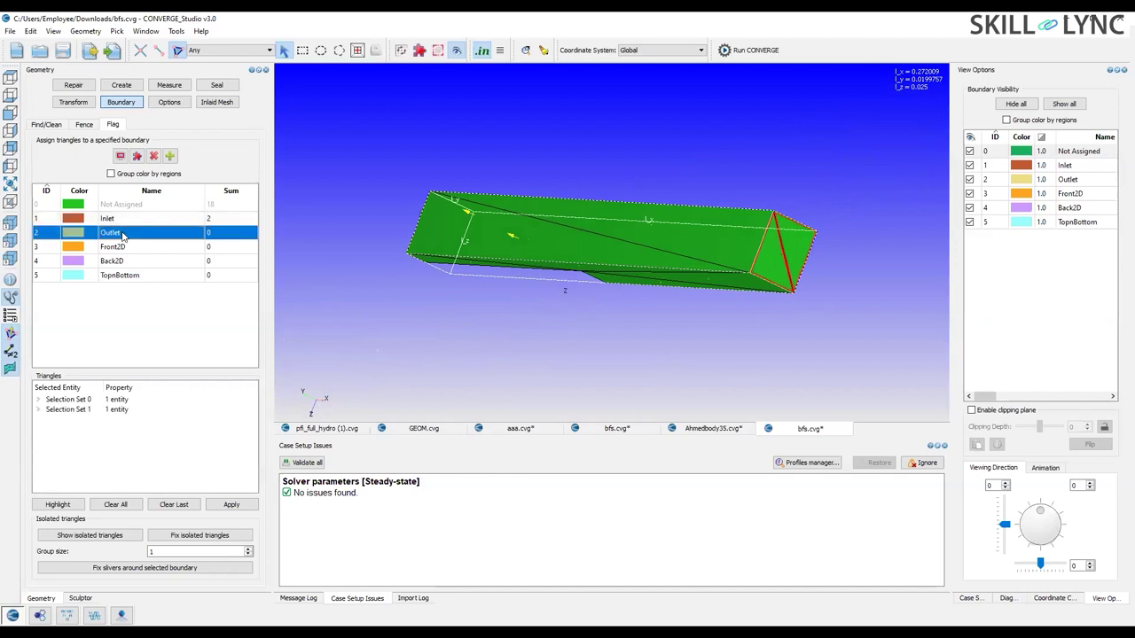
pyautogui.click(123, 234)
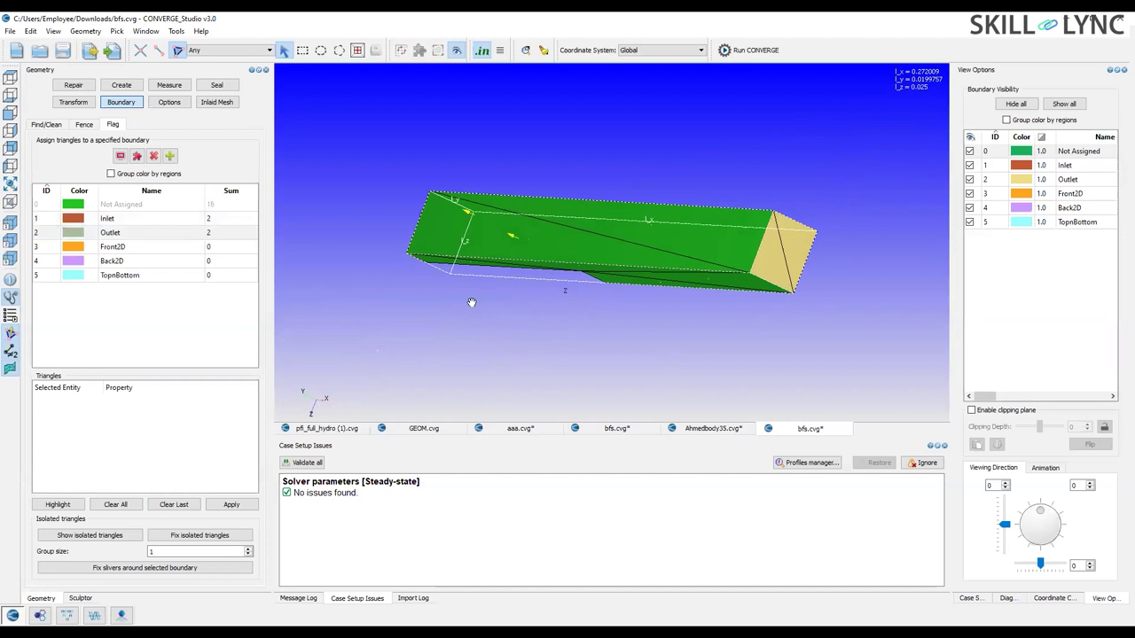
# Flag the four front side triangles as Front2D.
pyautogui.moveTo(348, 328); pyautogui.dragTo(424, 279)
pyautogui.click(434, 276)
pyautogui.click(444, 272)
pyautogui.click(600, 273)
pyautogui.click(653, 247)
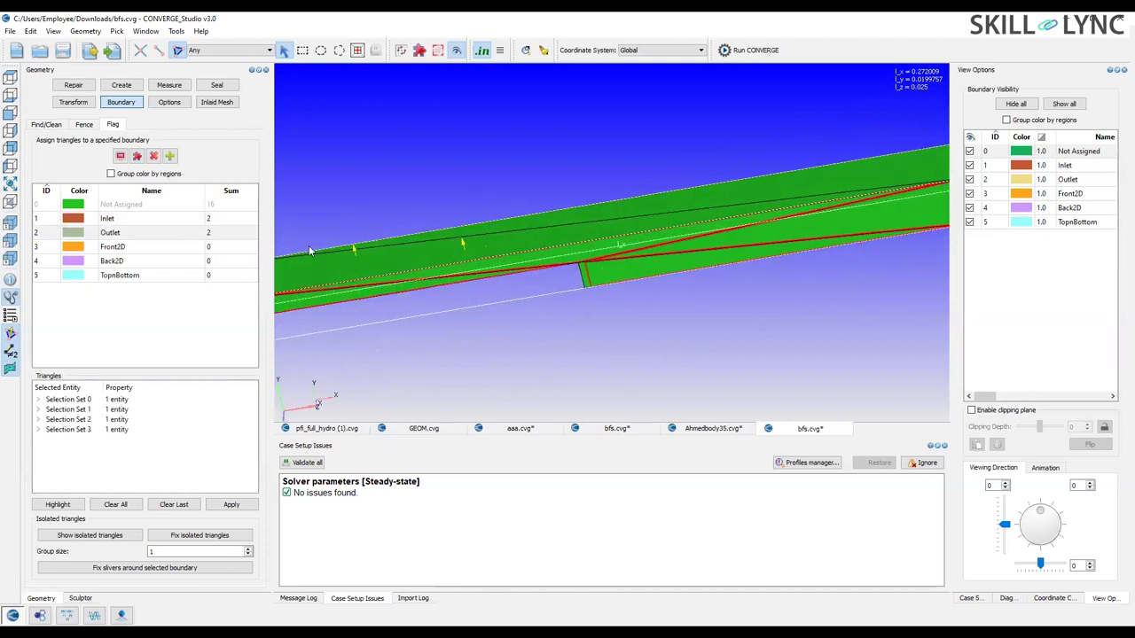
pyautogui.click(116, 248)
# Switch picking to By Angle and select the whole back face.
pyautogui.moveTo(346, 315); pyautogui.dragTo(577, 182)
pyautogui.click(579, 184)
pyautogui.click(582, 192)
pyautogui.press('Escape')
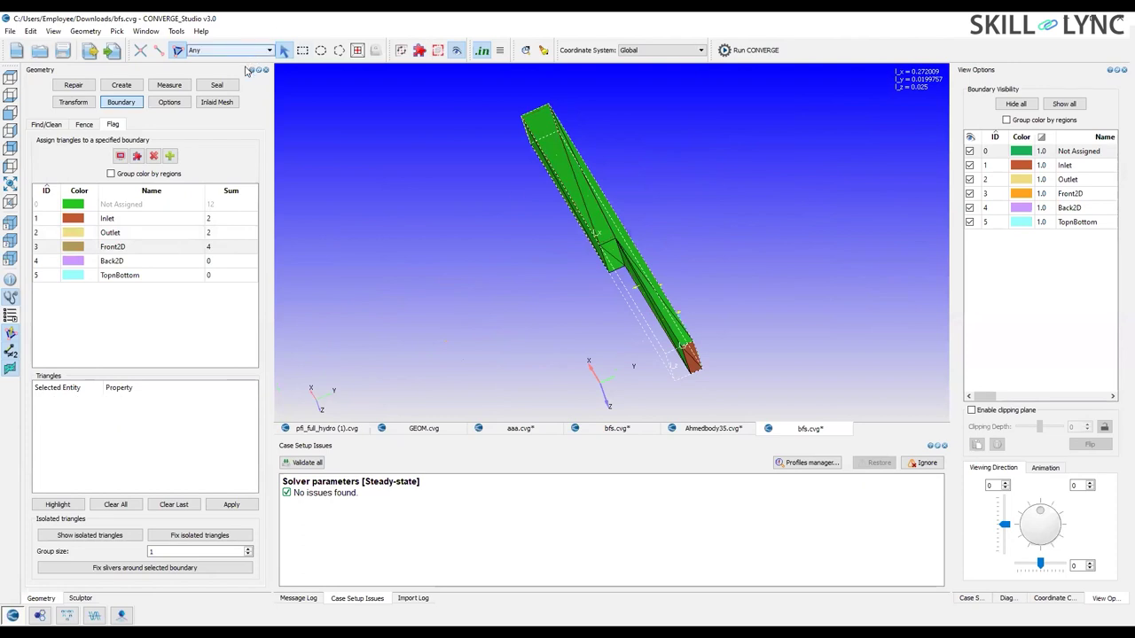
pyautogui.click(248, 49)
pyautogui.click(222, 75)
pyautogui.click(574, 165)
# Assign the back face to Back2D and save the case.
pyautogui.moveTo(472, 146); pyautogui.dragTo(459, 166)
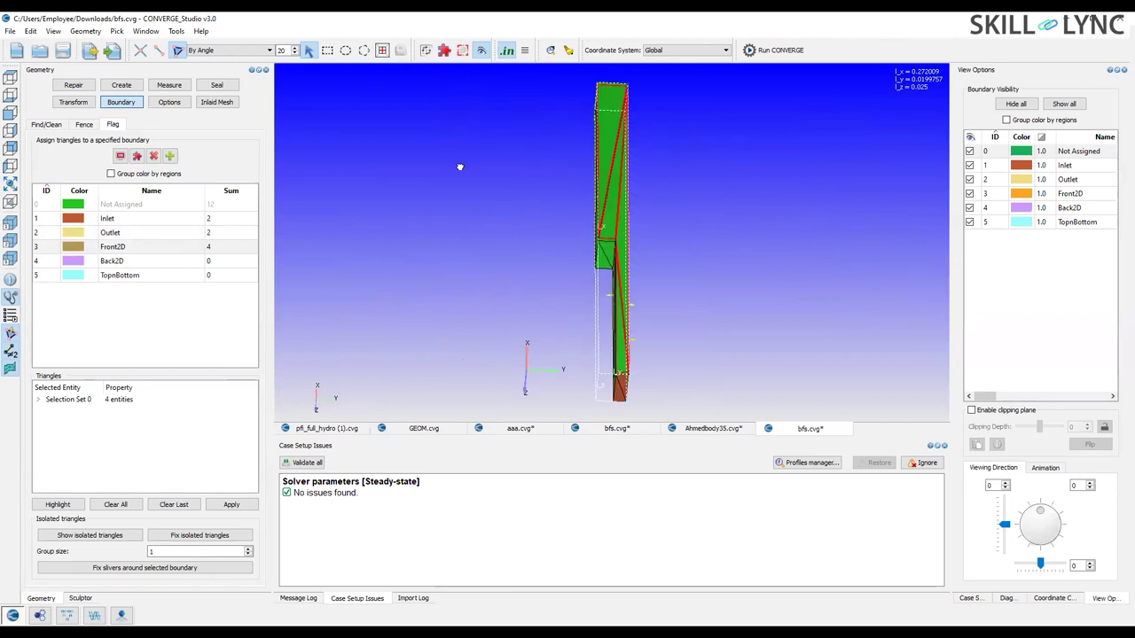
pyautogui.click(129, 263)
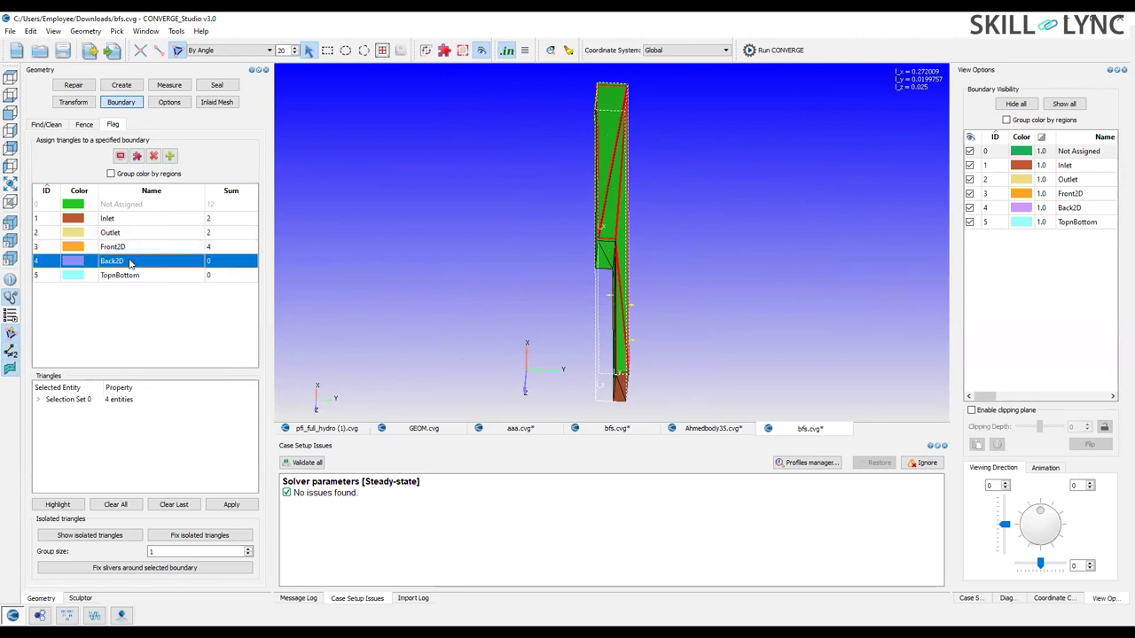
pyautogui.click(129, 262)
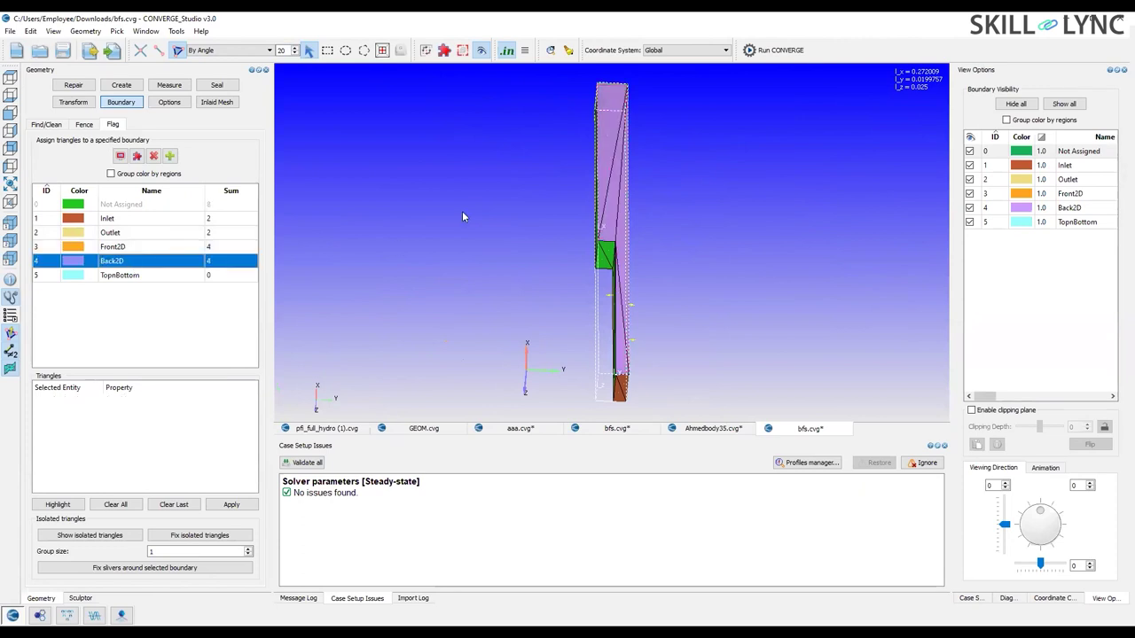
pyautogui.hotkey('ctrl', 's')
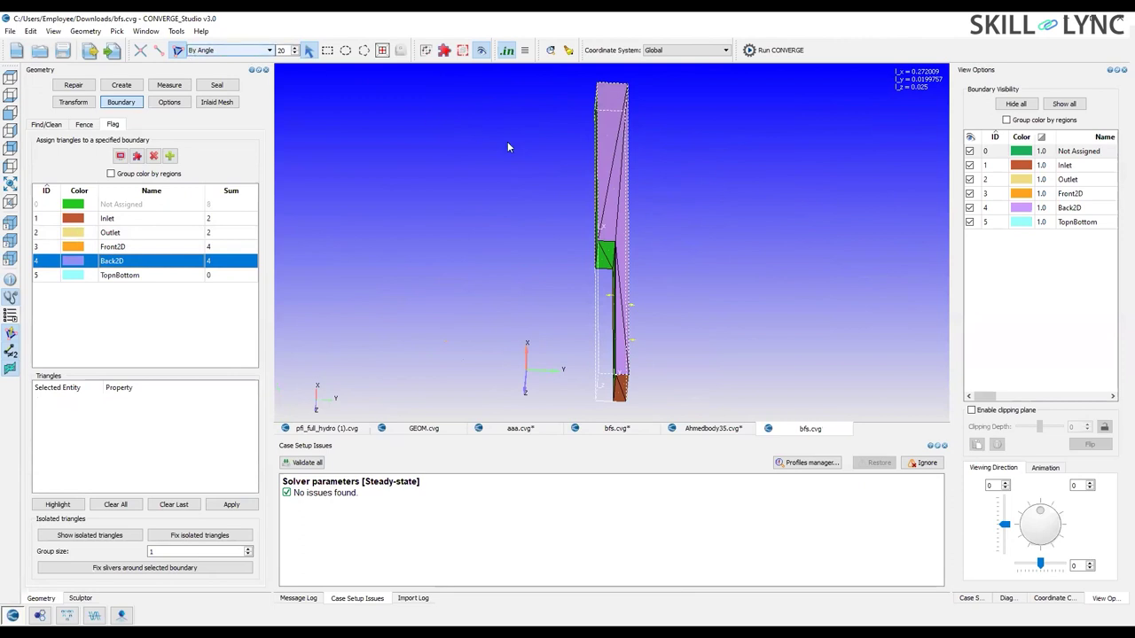
# Select the channel's top and bottom faces by angle and assign them to TopnBottom.
pyautogui.moveTo(528, 176); pyautogui.dragTo(508, 263)
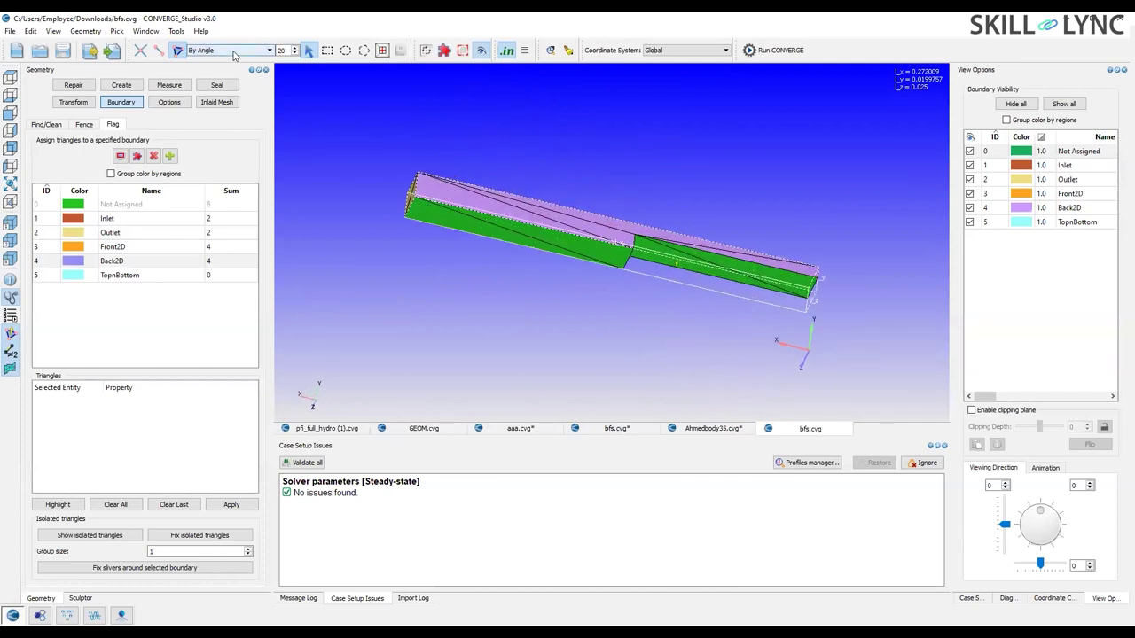
pyautogui.scroll(1, 228, 51)
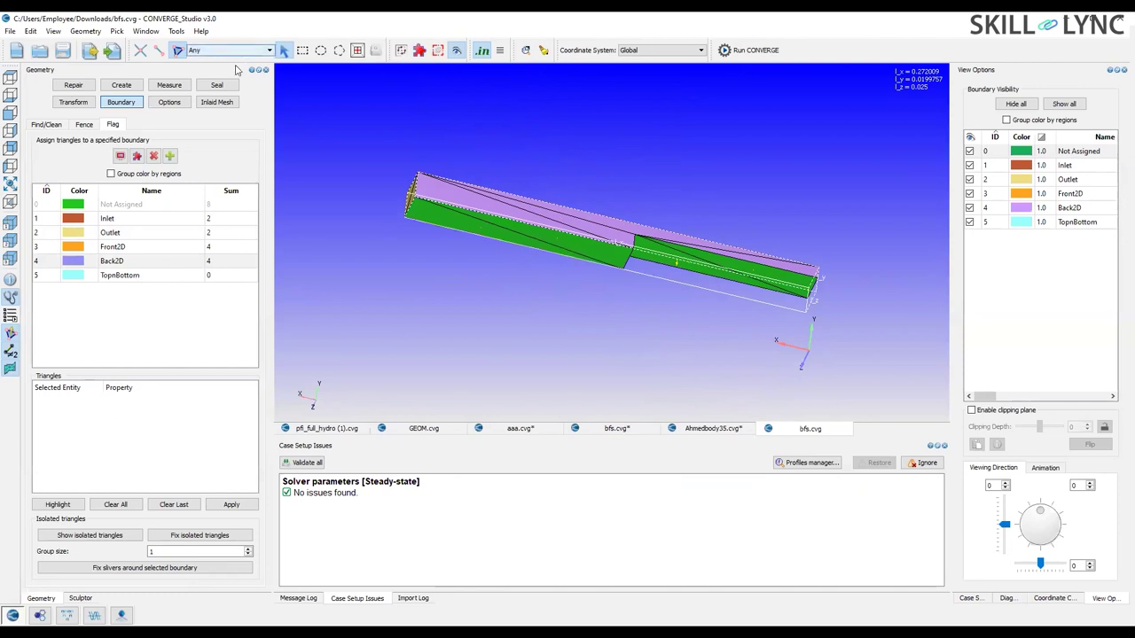
pyautogui.press('Down')
pyautogui.click(475, 235)
pyautogui.moveTo(576, 285); pyautogui.dragTo(565, 272)
pyautogui.scroll(3, 564, 272)
pyautogui.click(634, 274)
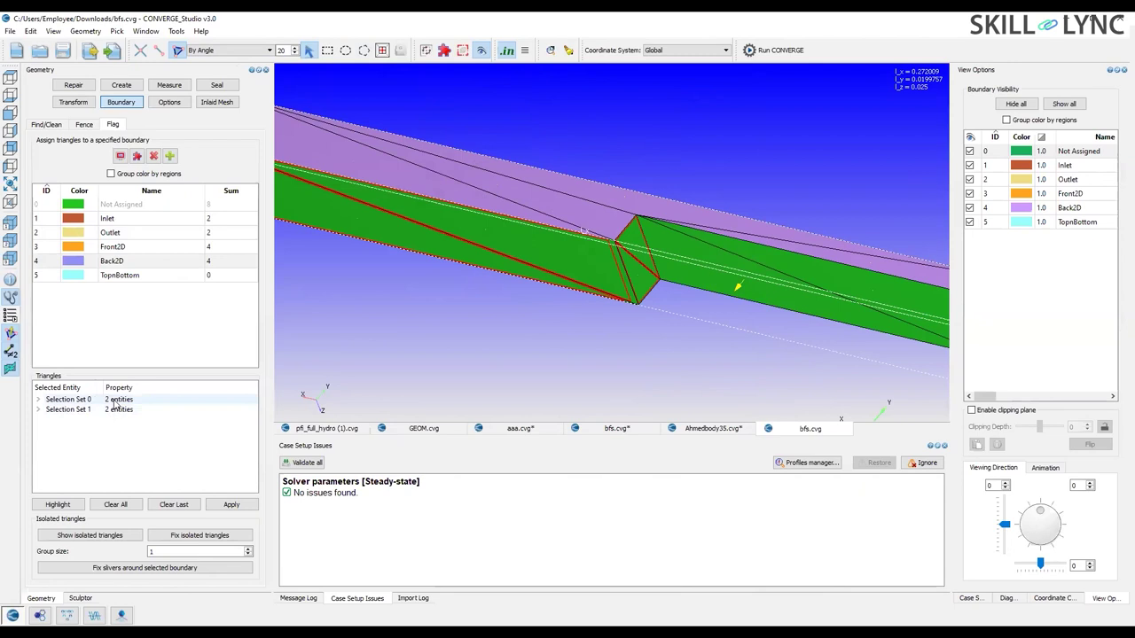
pyautogui.scroll(-3, 612, 275)
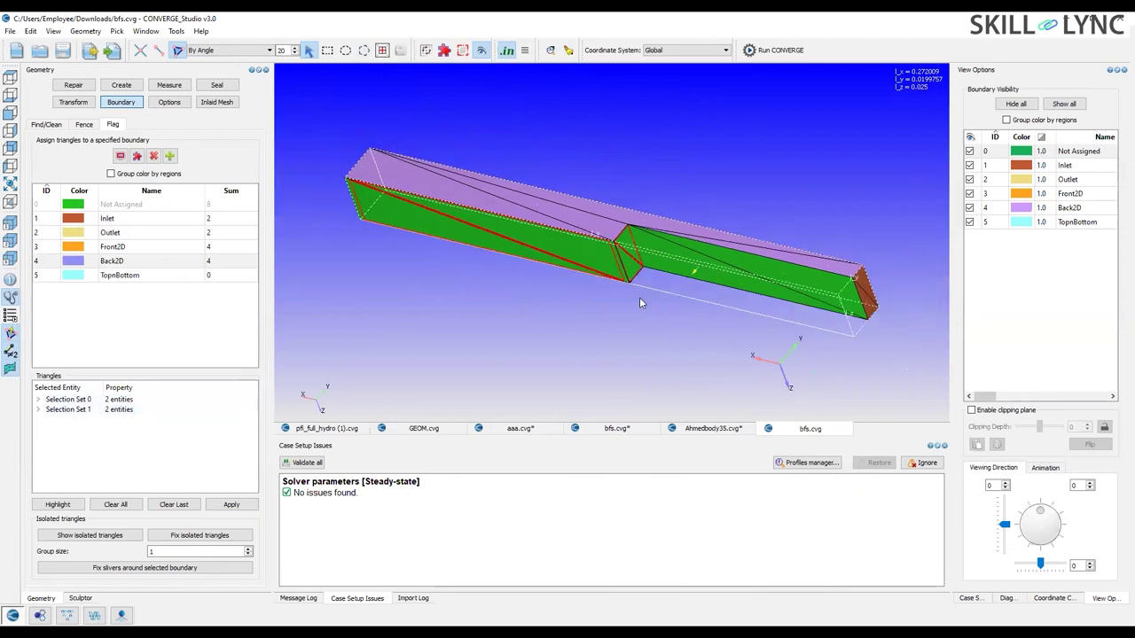
pyautogui.click(676, 265)
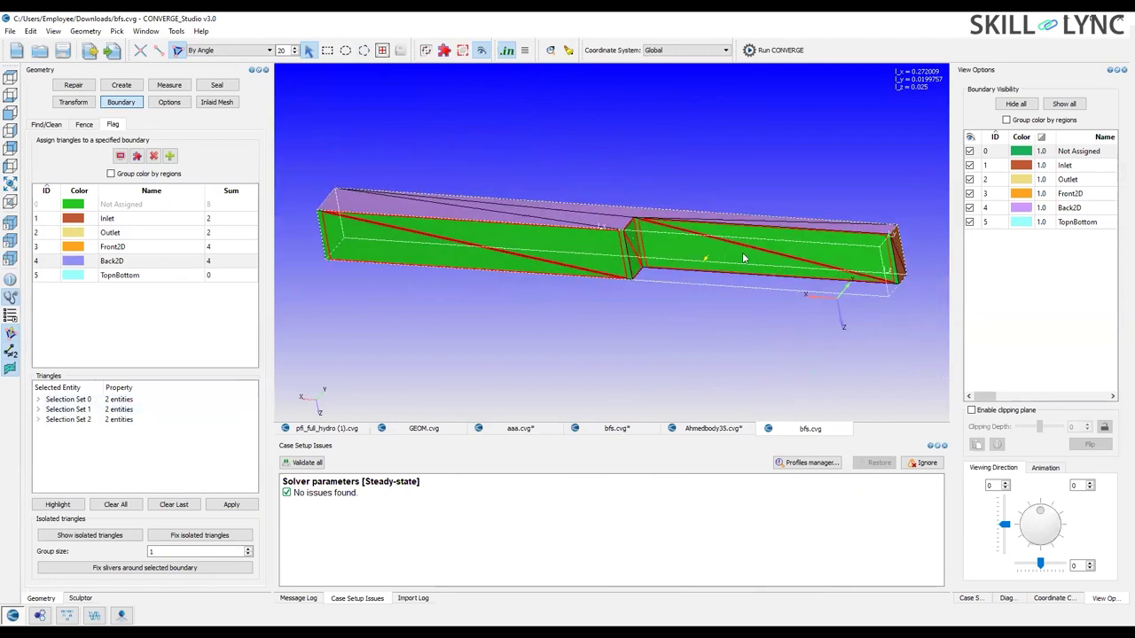
pyautogui.moveTo(719, 255); pyautogui.dragTo(364, 217, button='middle')
pyautogui.click(606, 213)
pyautogui.click(109, 276)
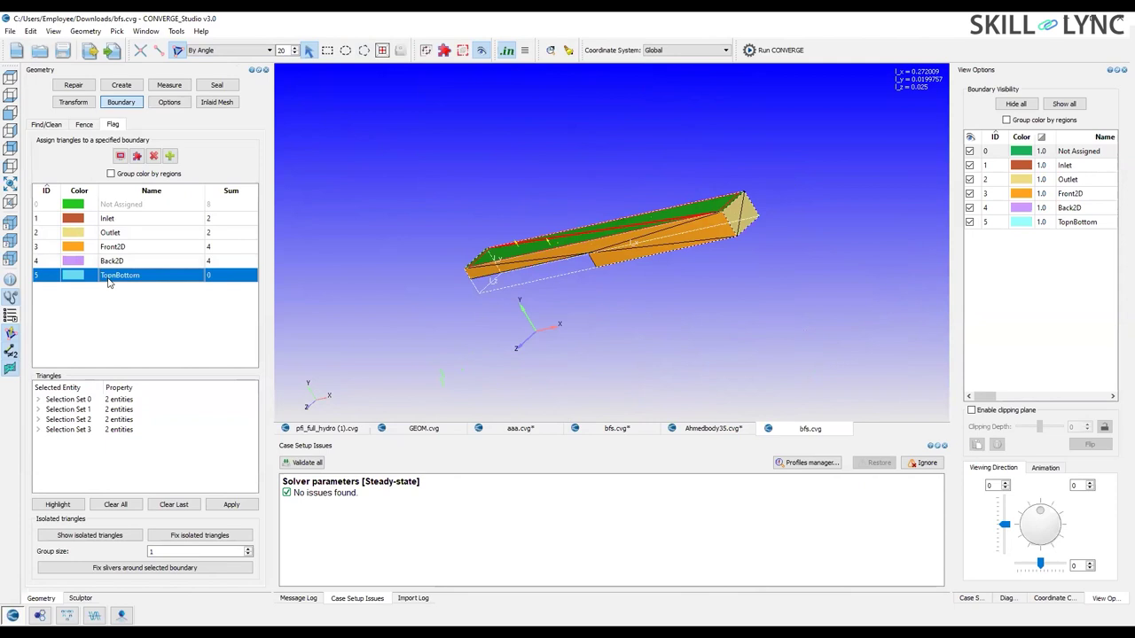
# Inspect the flagged faces and select the Front2D boundary.
pyautogui.moveTo(402, 291); pyautogui.dragTo(470, 181, button='middle')
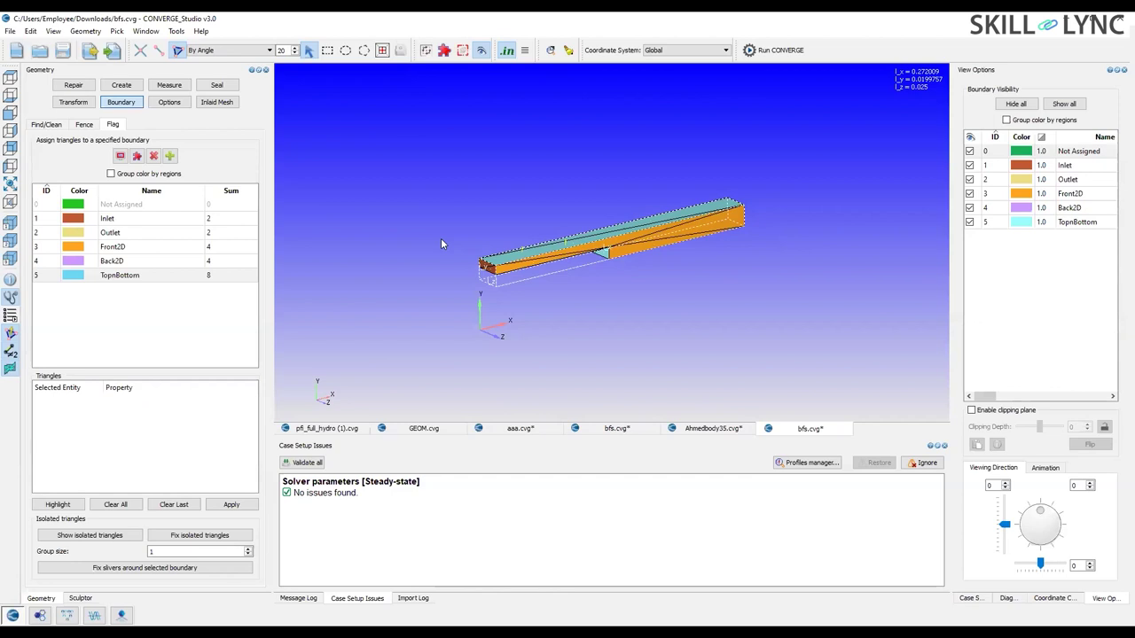
pyautogui.scroll(3, 445, 286)
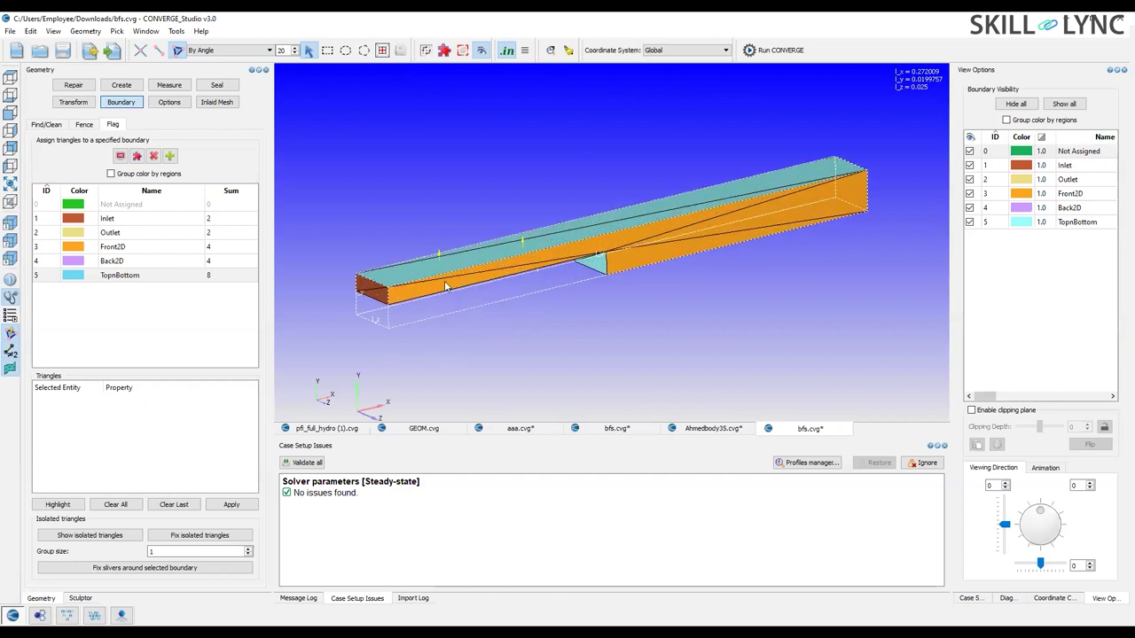
pyautogui.moveTo(476, 308); pyautogui.dragTo(373, 255)
pyautogui.click(85, 247)
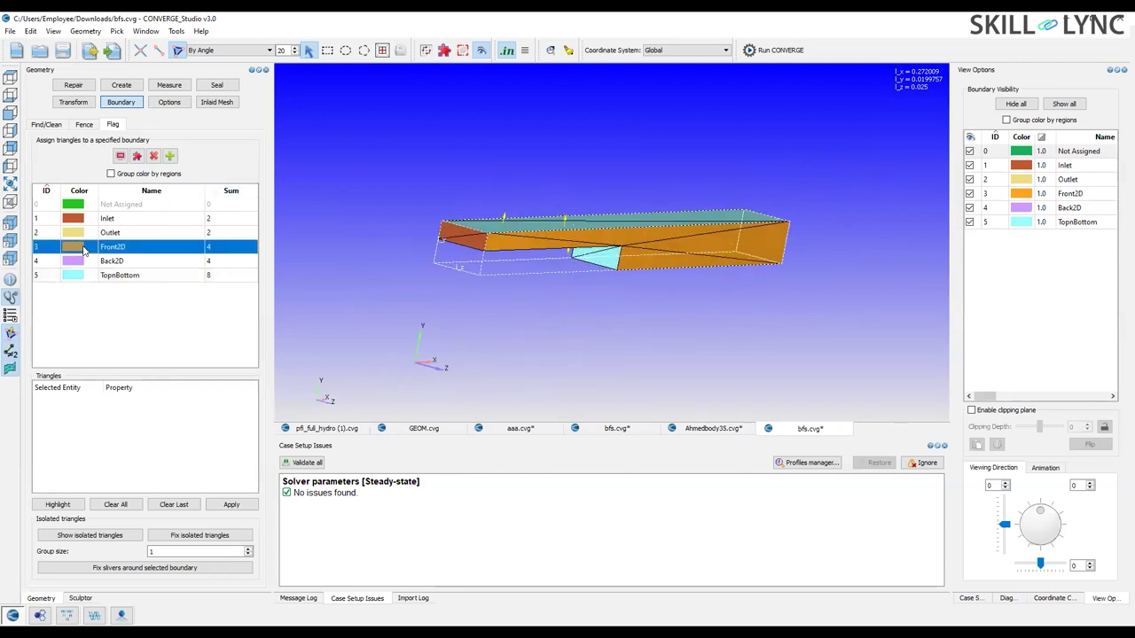
# Recolour Front2D pure green, close the boundary settings, and rotate to view the green face.
pyautogui.doubleClick(460, 229)
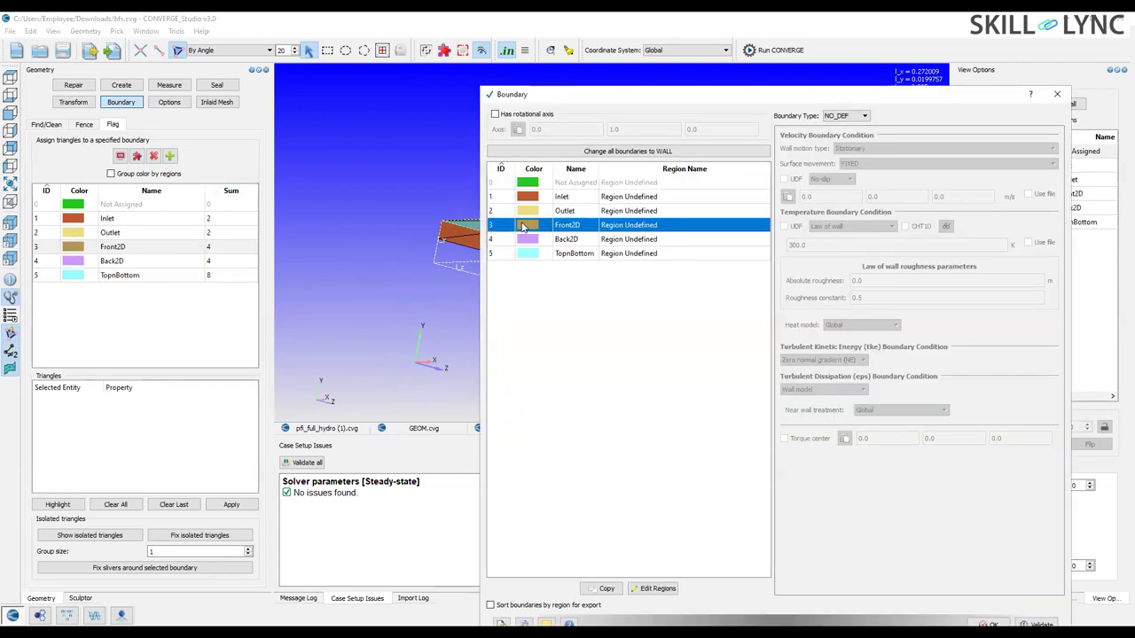
pyautogui.doubleClick(525, 227)
pyautogui.click(741, 293)
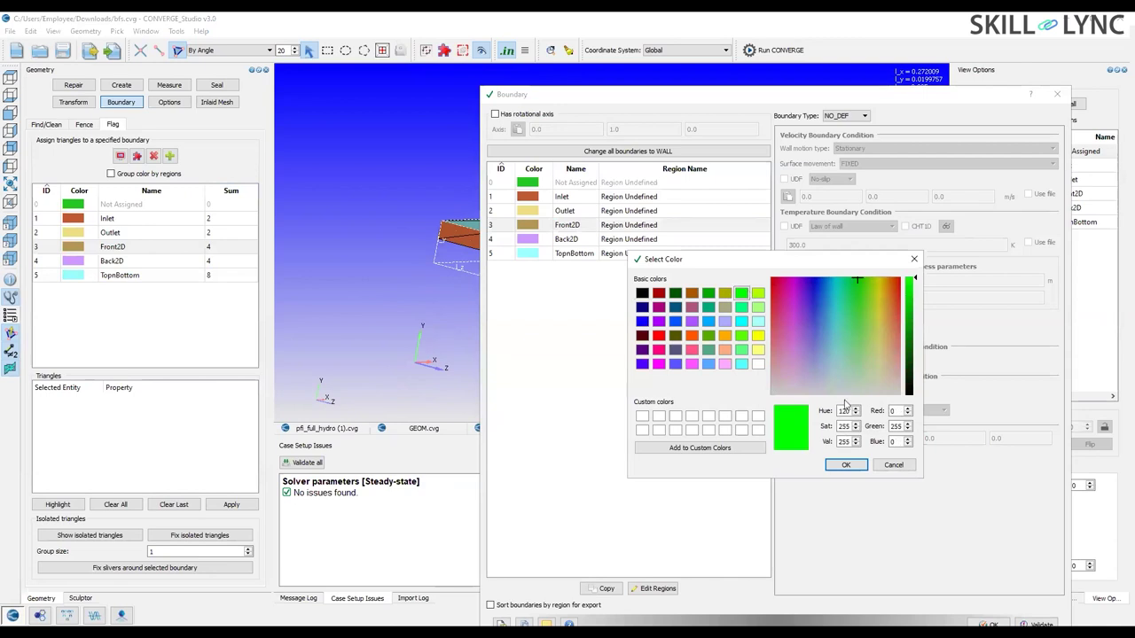
pyautogui.click(846, 467)
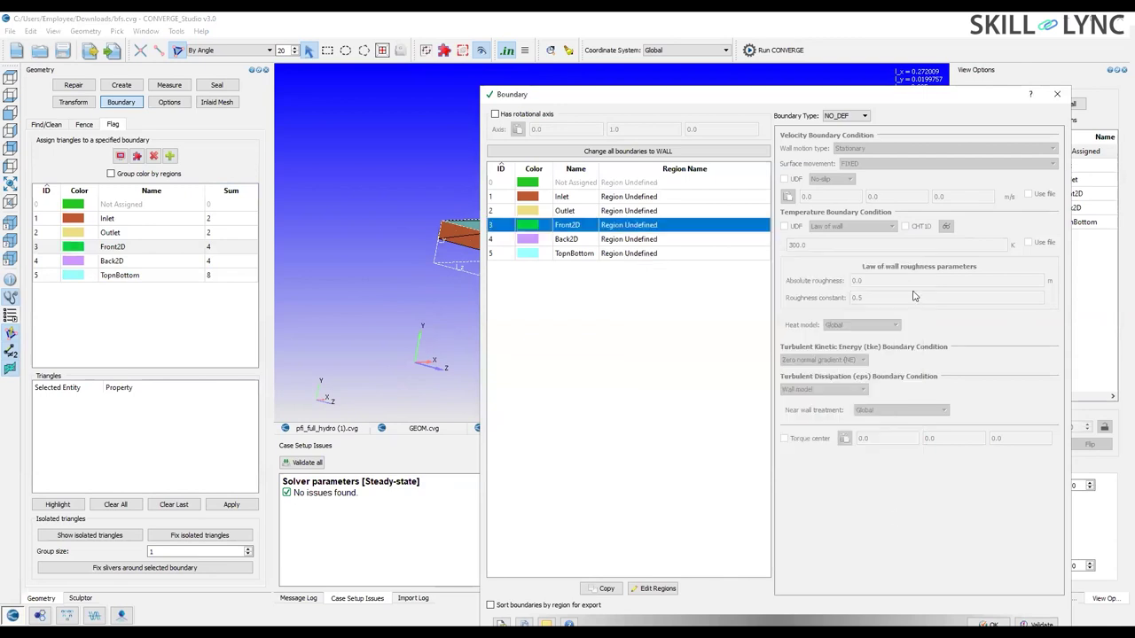
pyautogui.click(1057, 93)
pyautogui.moveTo(629, 158); pyautogui.dragTo(322, 274)
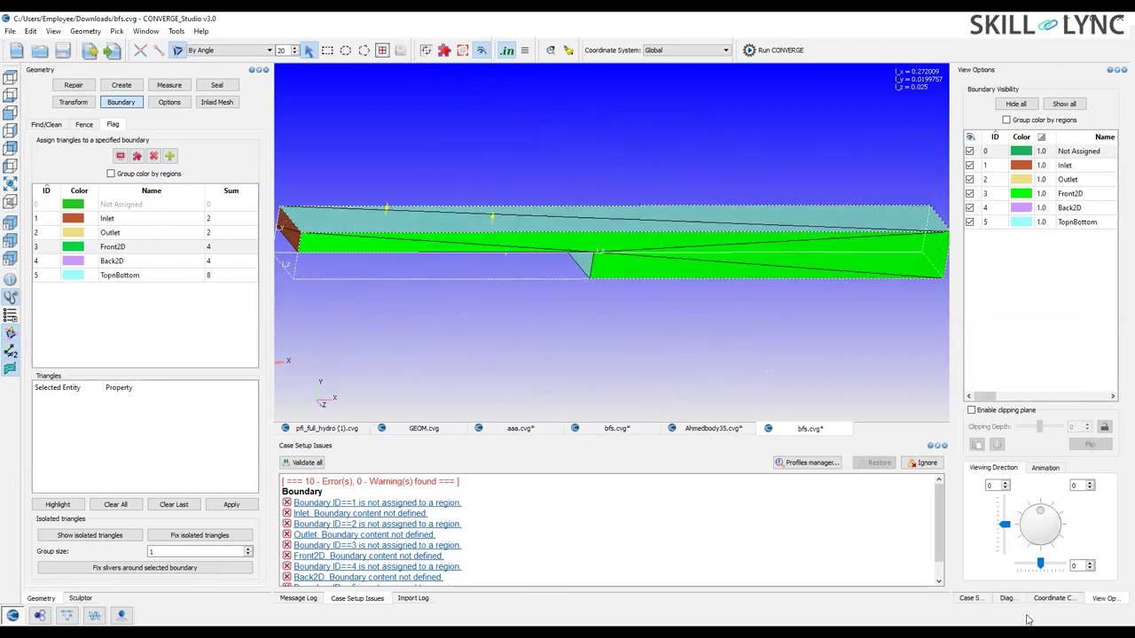
# Add Region 0 initialized with air (O2 0.23, N2 0.77), then open the Inlet boundary settings.
pyautogui.click(969, 598)
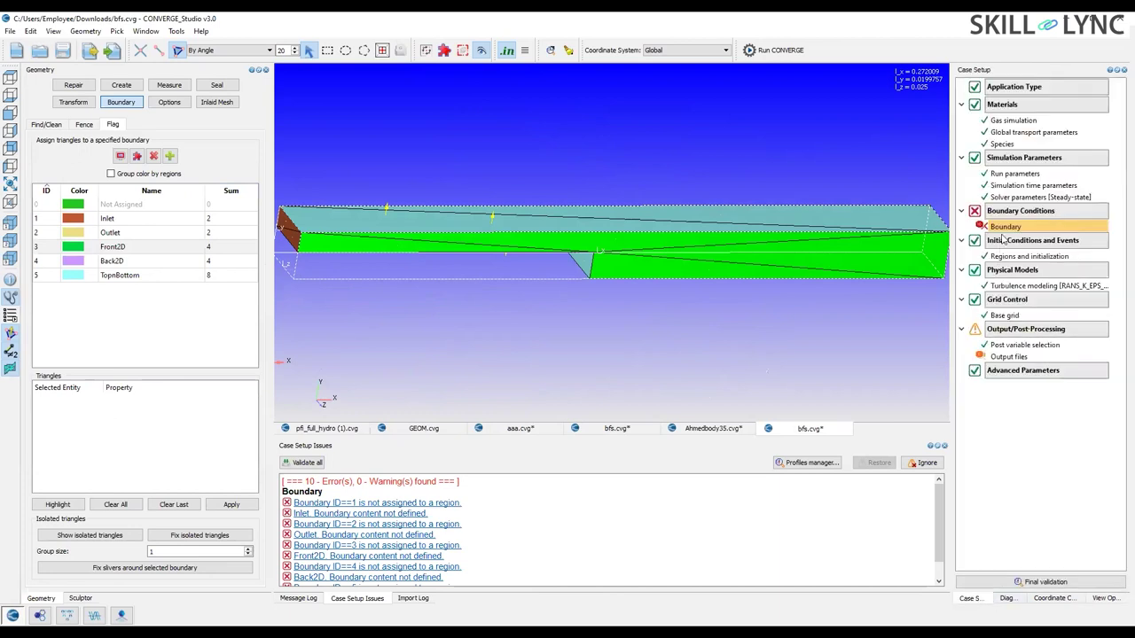
pyautogui.doubleClick(1003, 257)
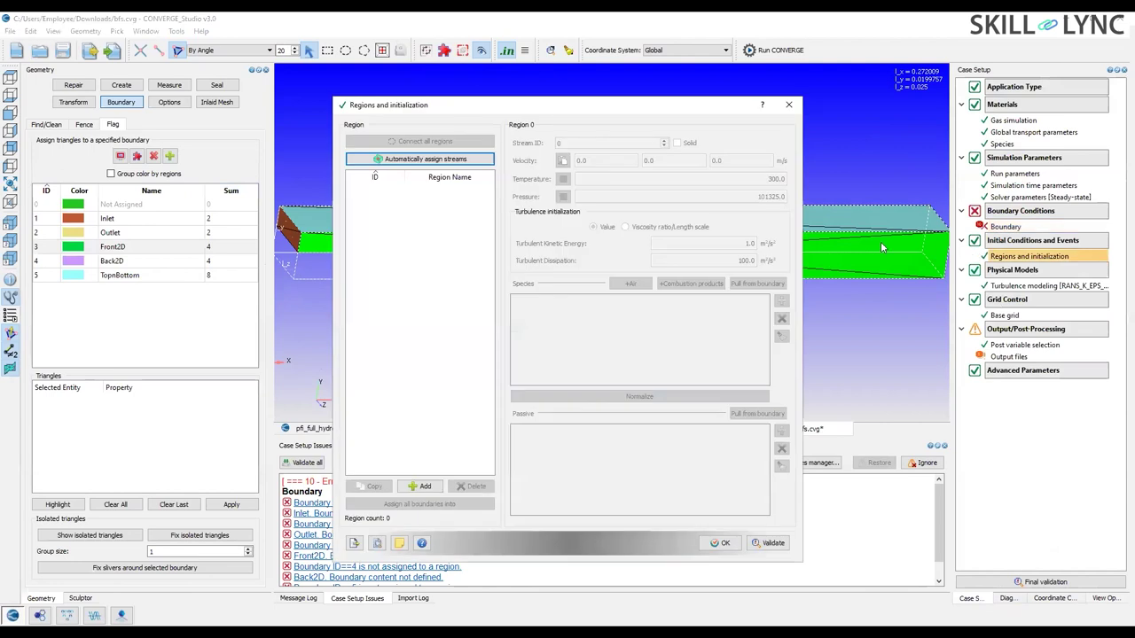
pyautogui.click(423, 487)
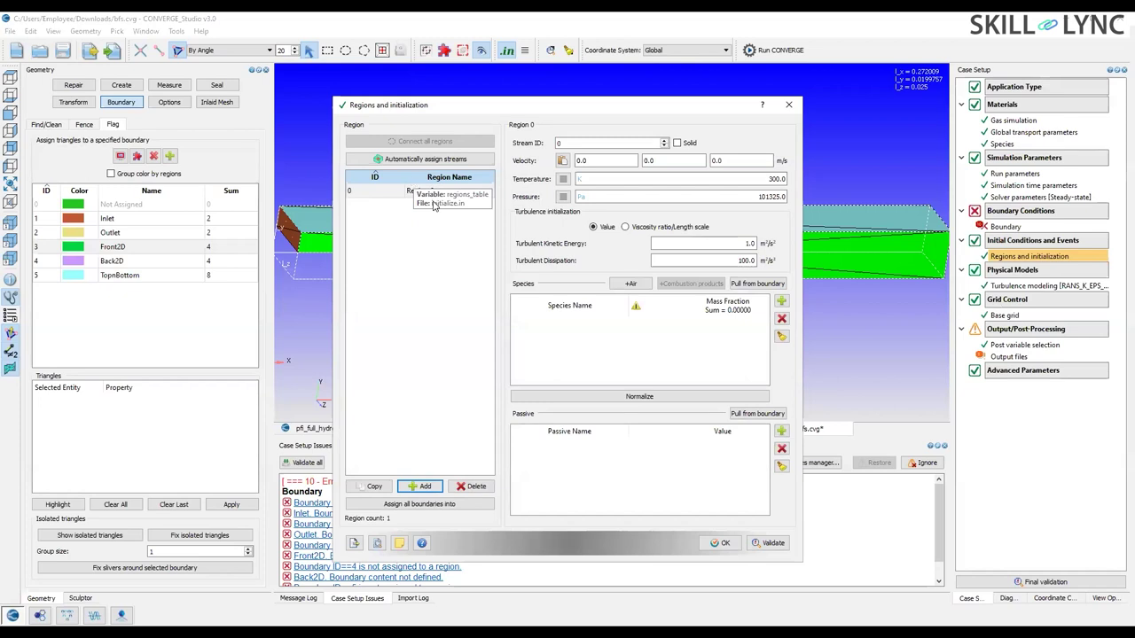
pyautogui.click(631, 284)
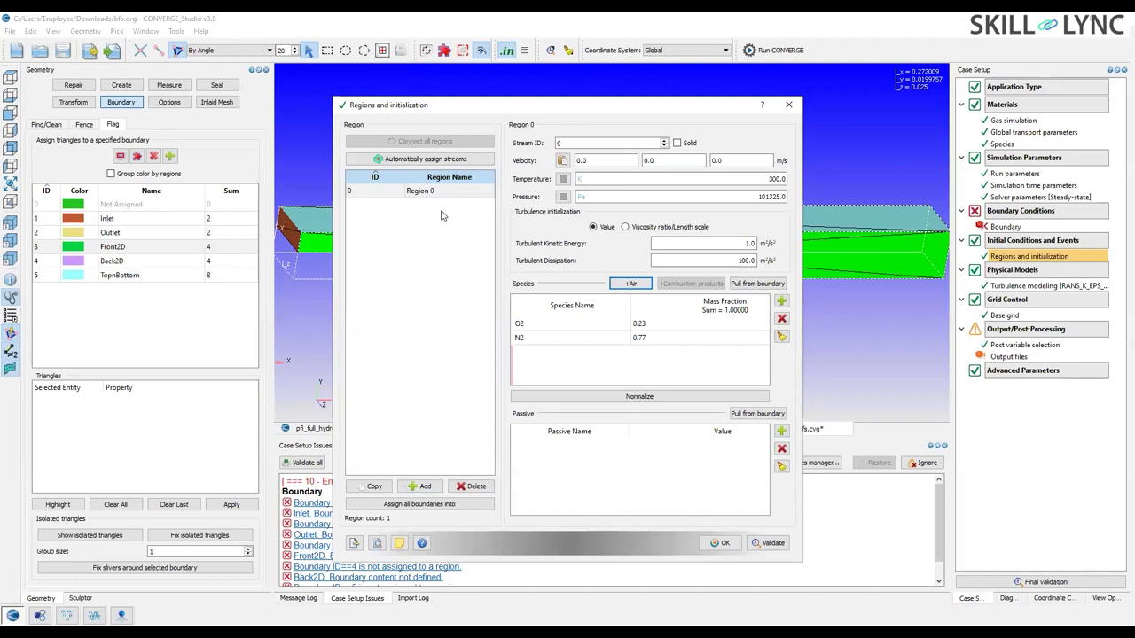
pyautogui.click(721, 544)
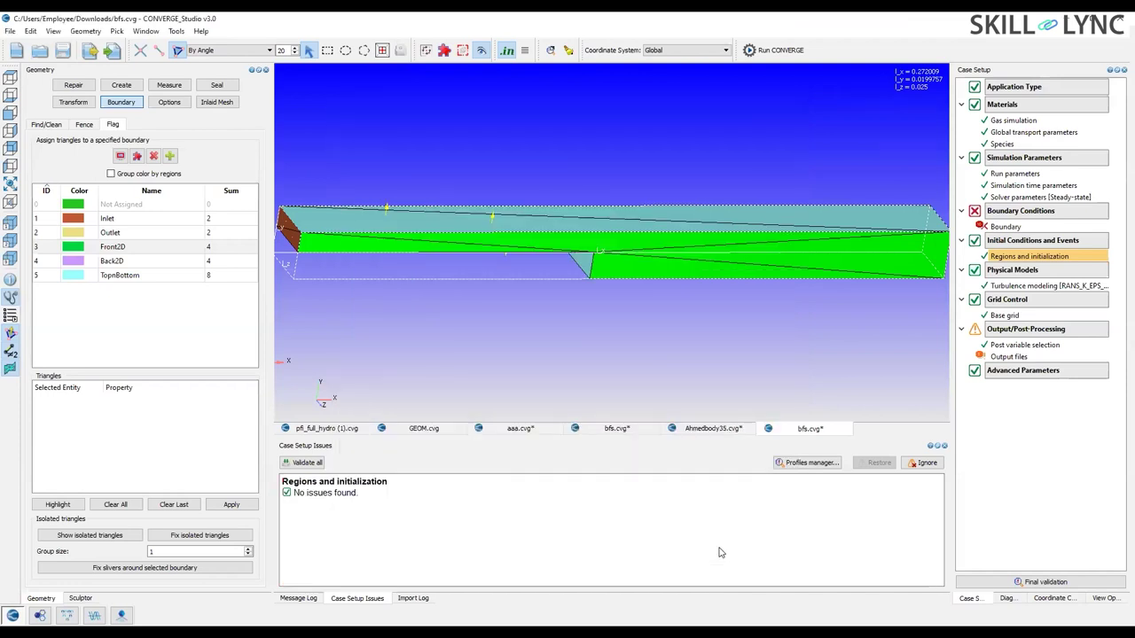
pyautogui.doubleClick(1002, 226)
pyautogui.click(590, 198)
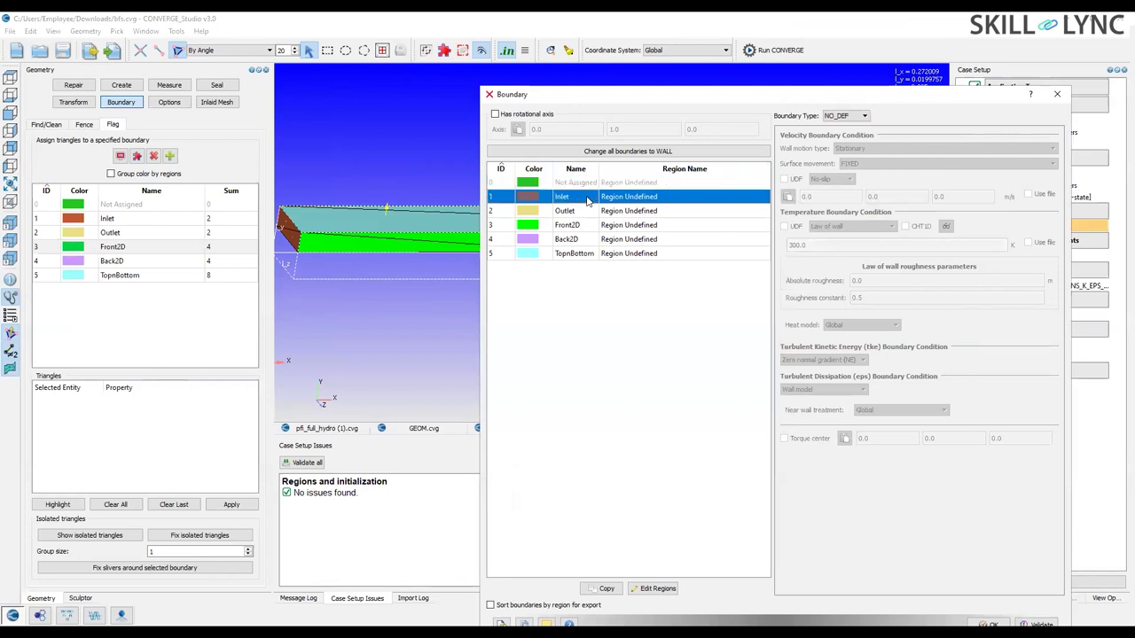
# Make Inlet an INFLOW boundary at 110325 Pa total pressure with air species.
pyautogui.click(850, 116)
pyautogui.click(842, 134)
pyautogui.click(828, 276)
pyautogui.doubleClick(828, 276)
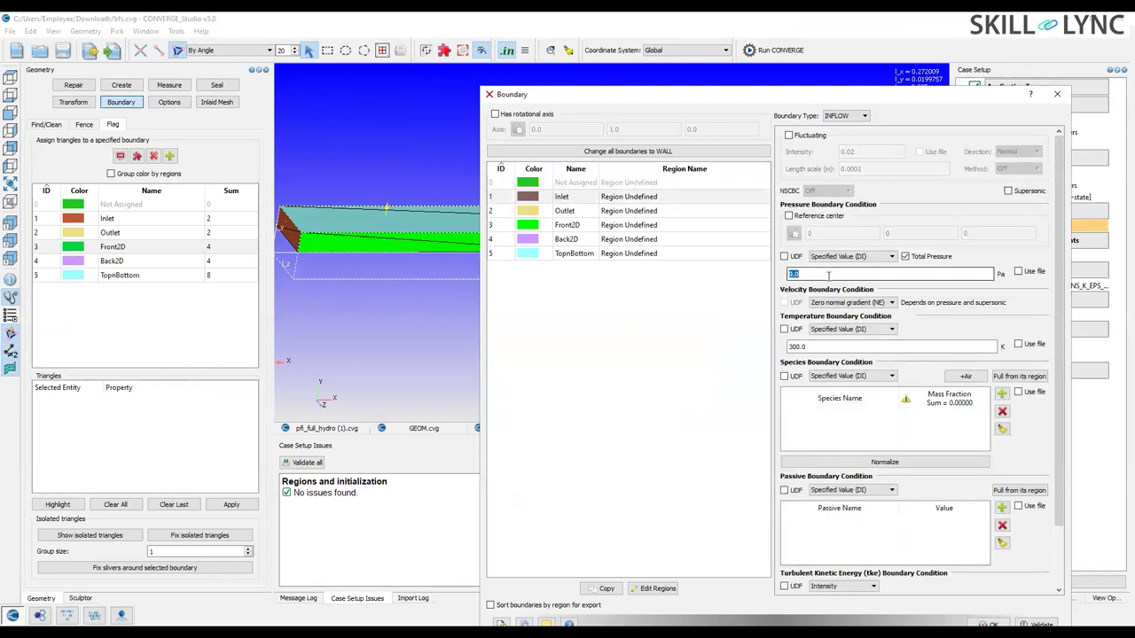
pyautogui.write('110325')
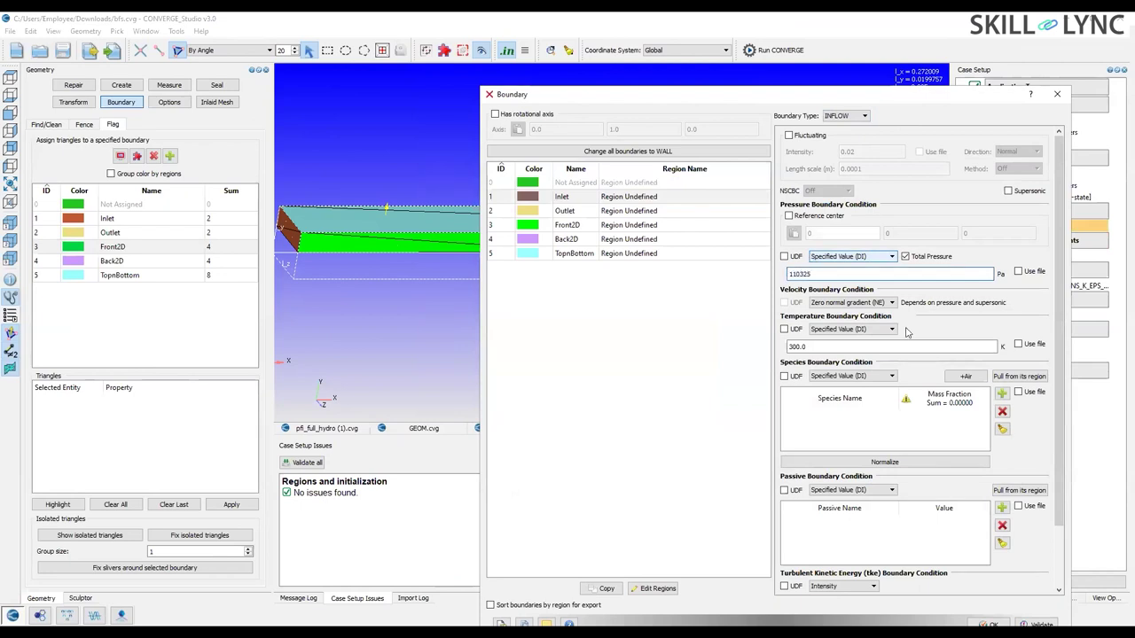
pyautogui.click(965, 376)
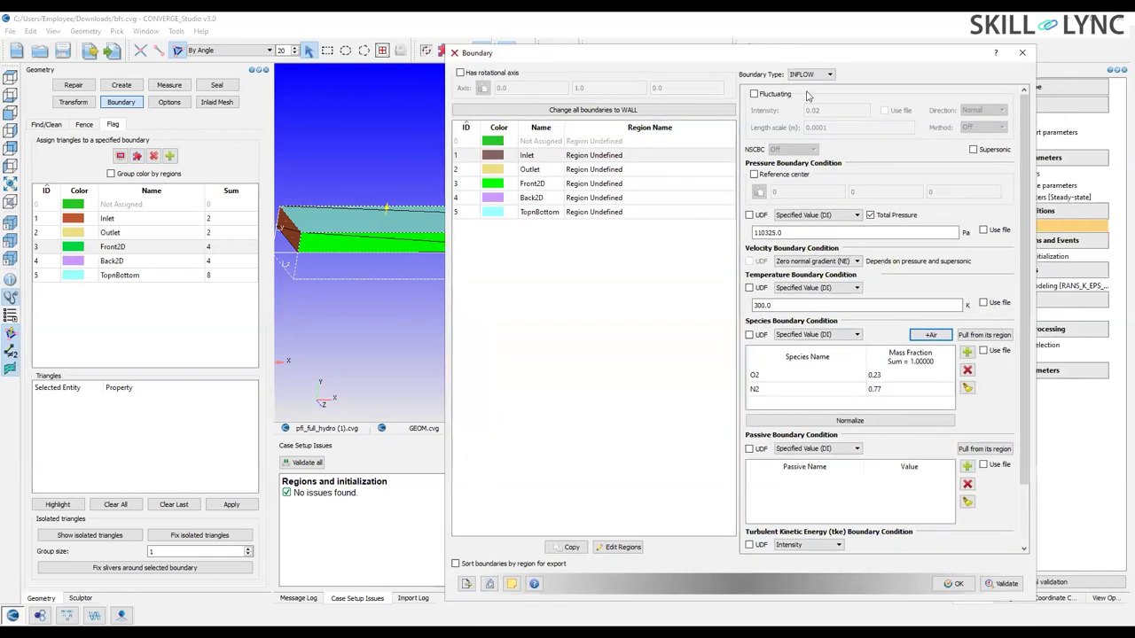
# Make Outlet an OUTFLOW boundary at 101325 Pa.
pyautogui.click(525, 175)
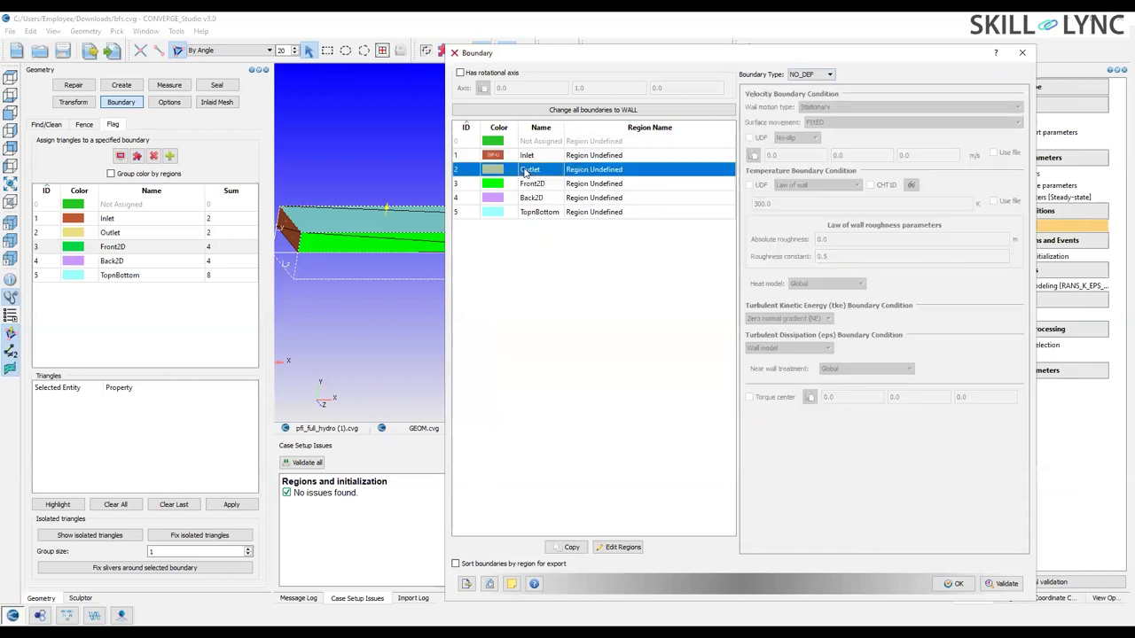
pyautogui.click(804, 78)
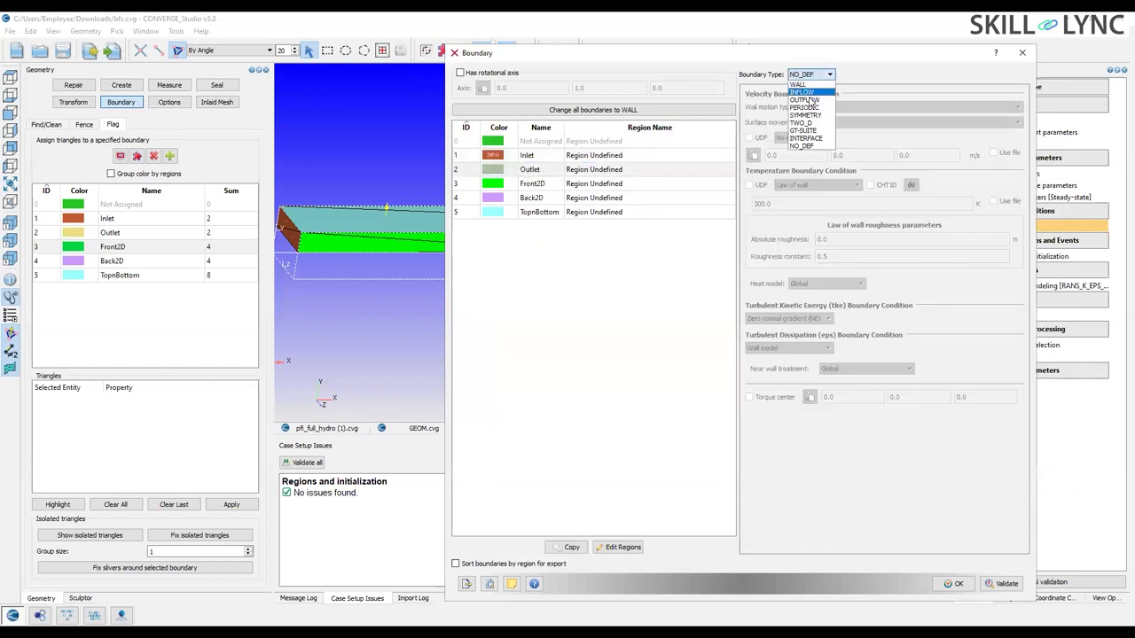
pyautogui.click(804, 99)
pyautogui.doubleClick(777, 203)
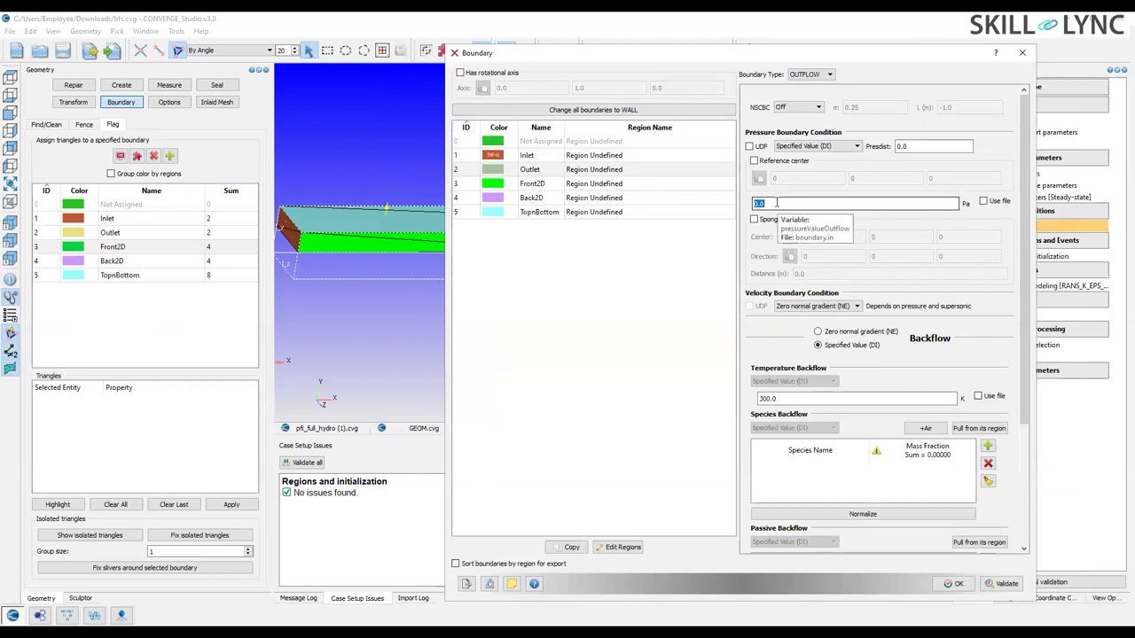
pyautogui.write('101325')
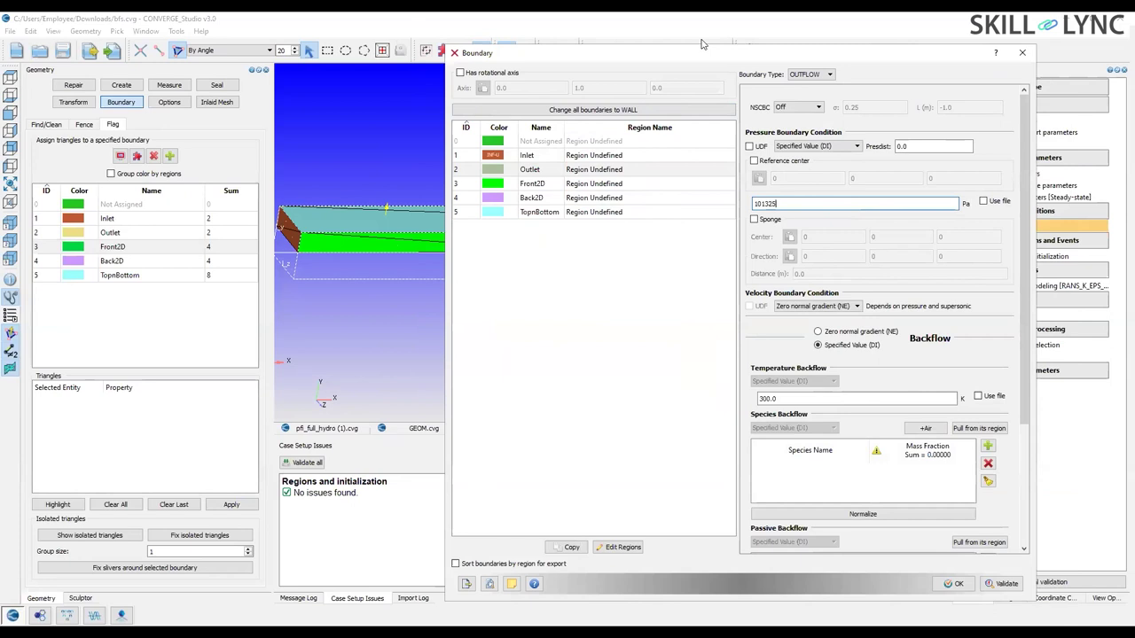
# Set Front2D and Back2D as TWO_D boundaries.
pyautogui.click(547, 182)
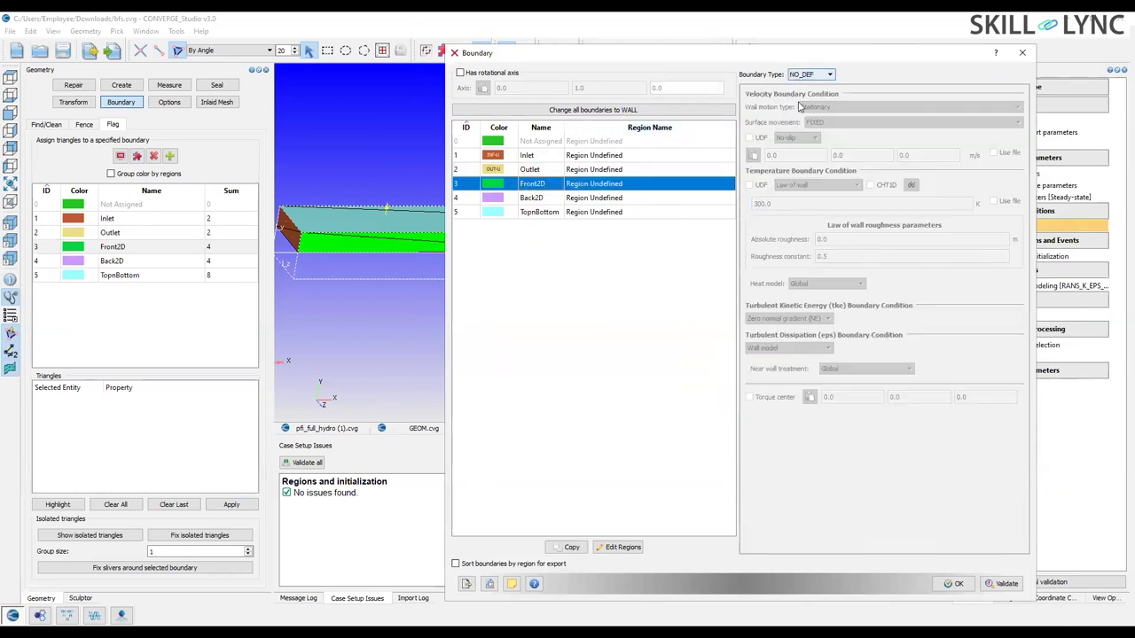
pyautogui.click(798, 75)
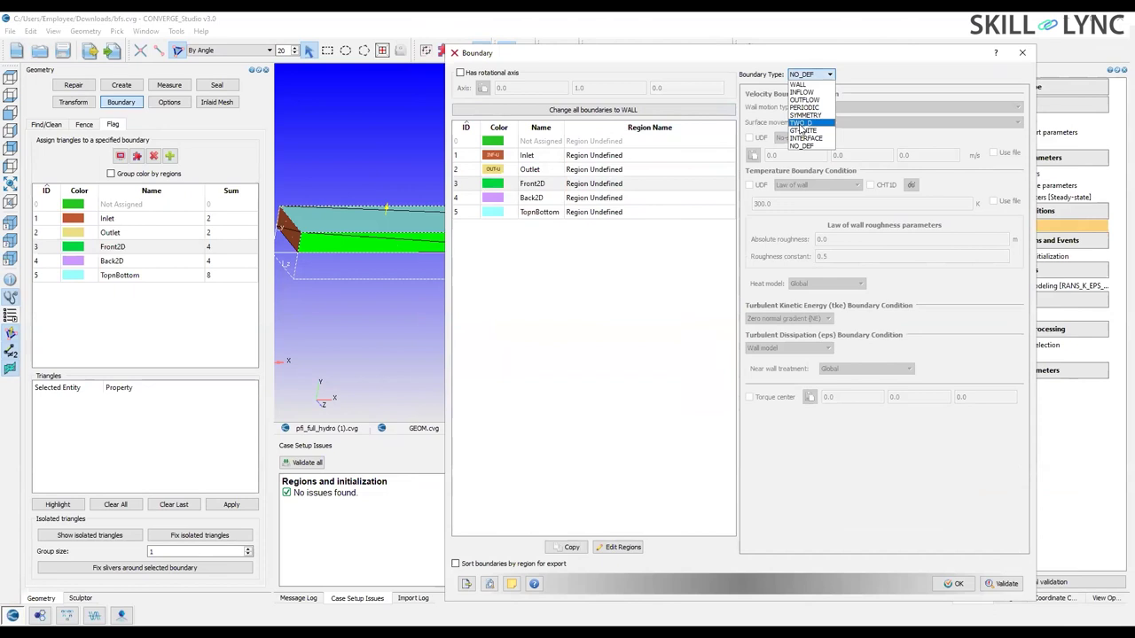
pyautogui.click(800, 124)
pyautogui.click(549, 198)
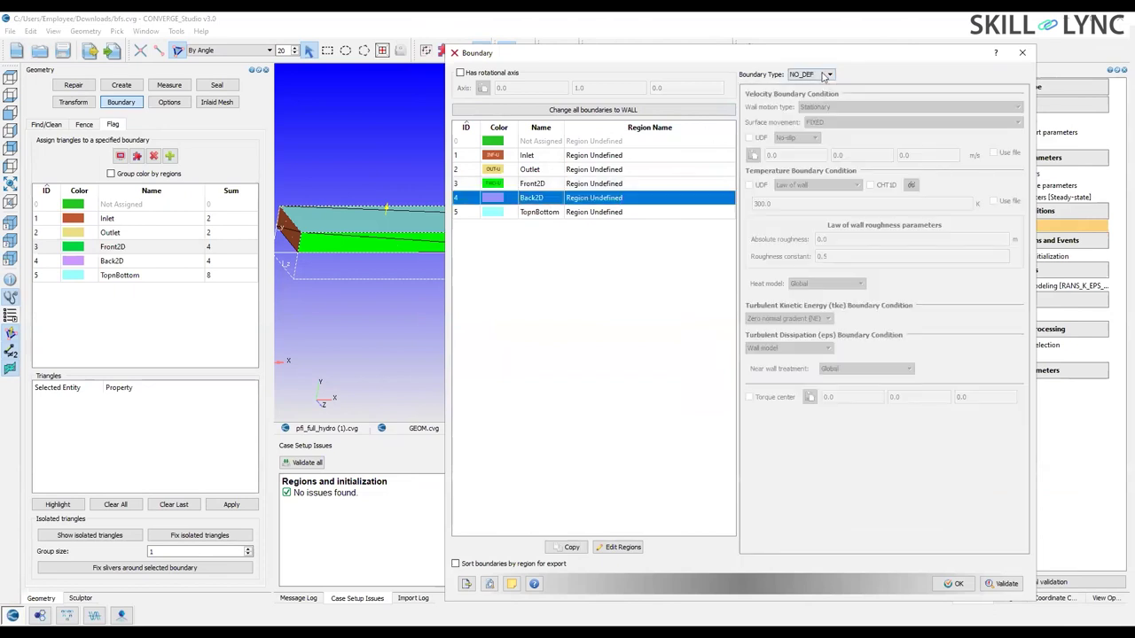
# Make TopnBottom a stationary WALL and apply the boundary settings.
pyautogui.click(546, 214)
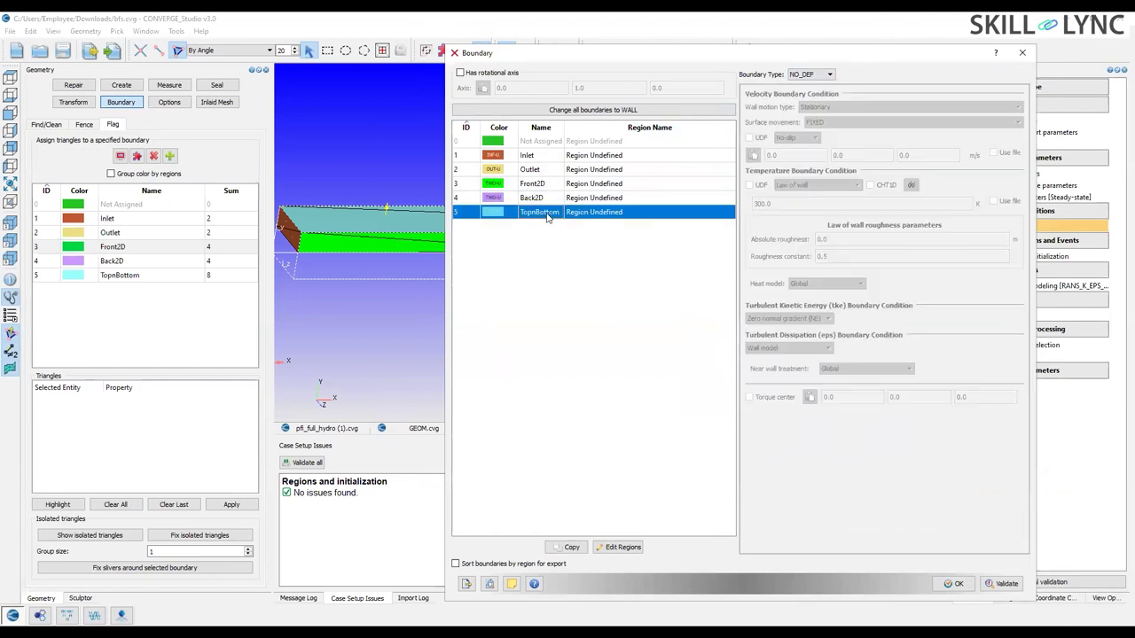
pyautogui.click(820, 77)
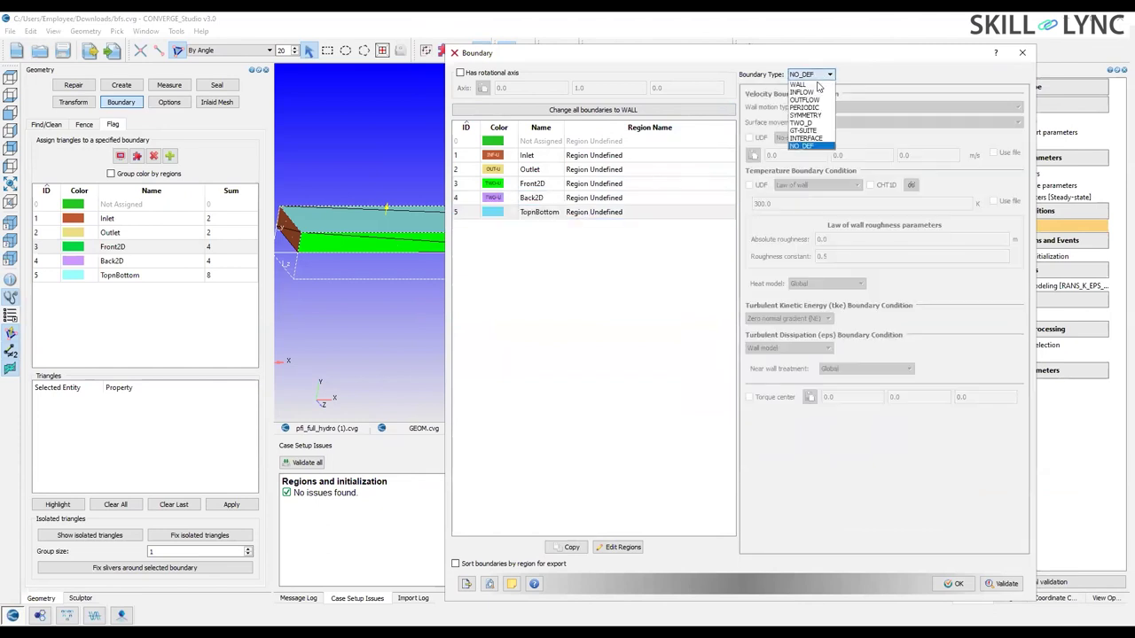
pyautogui.click(816, 85)
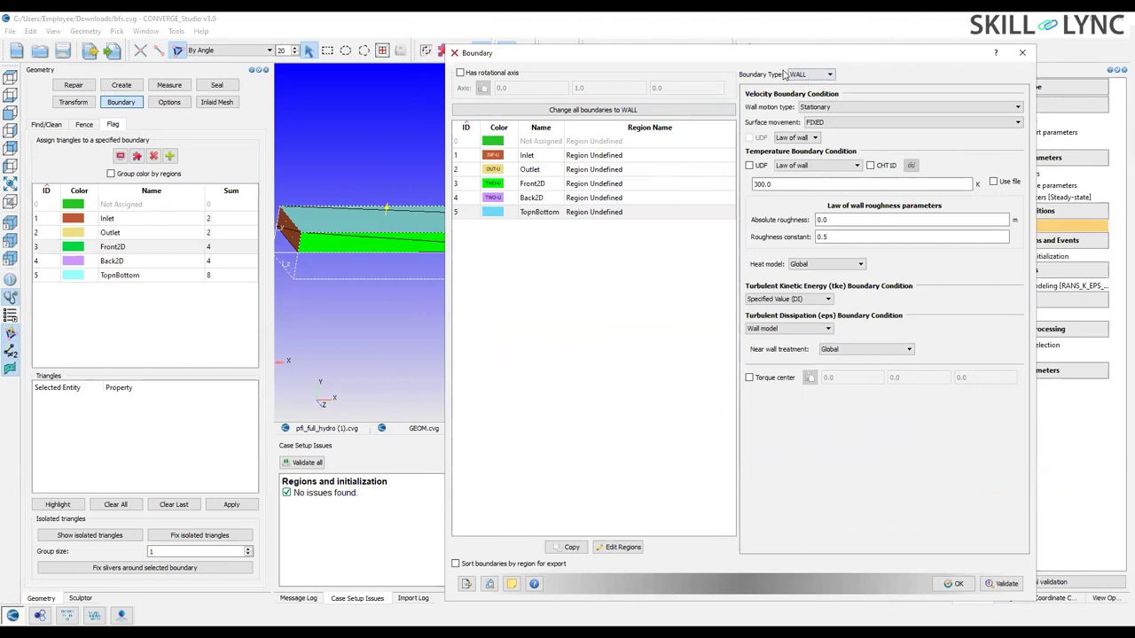
pyautogui.click(814, 106)
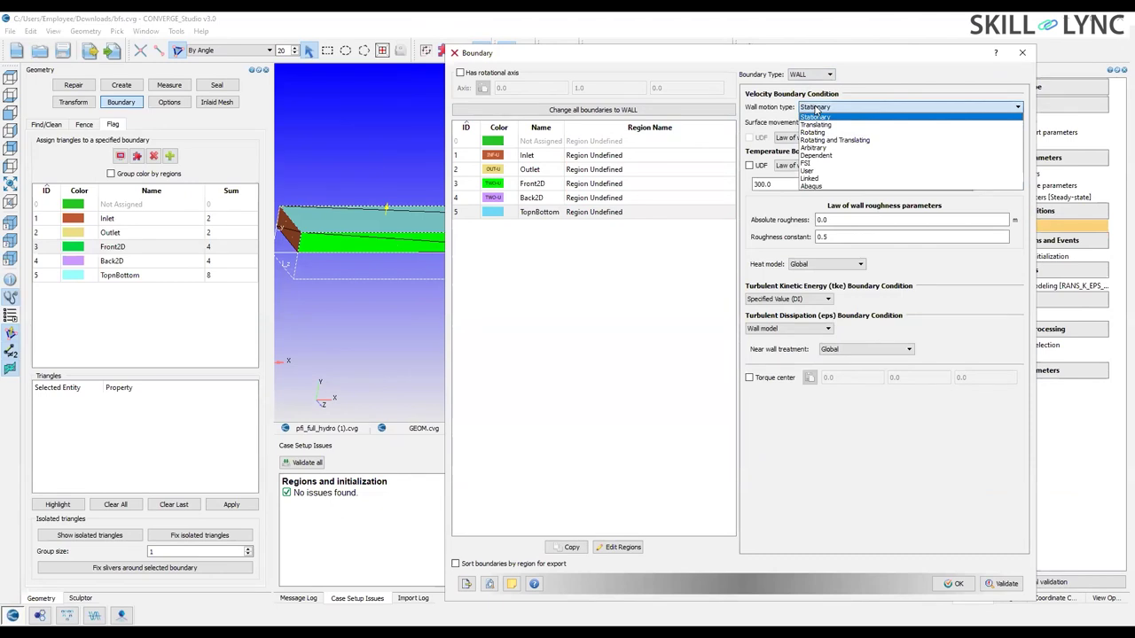
pyautogui.click(809, 117)
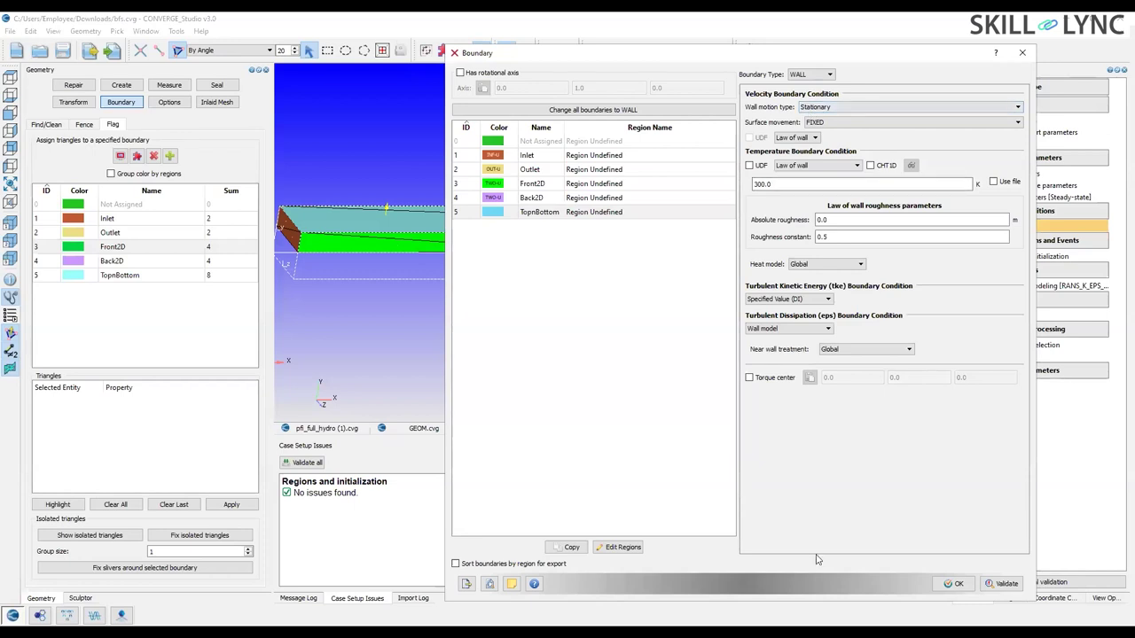
pyautogui.click(955, 583)
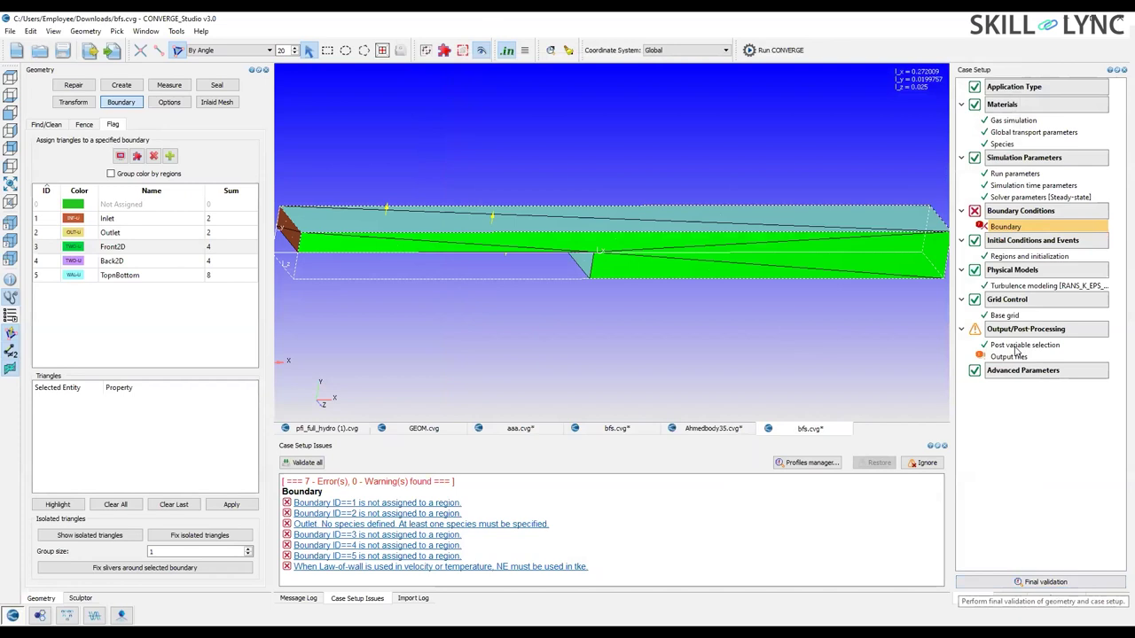
# Put the Inlet and Outlet boundaries into Region 0.
pyautogui.doubleClick(1009, 227)
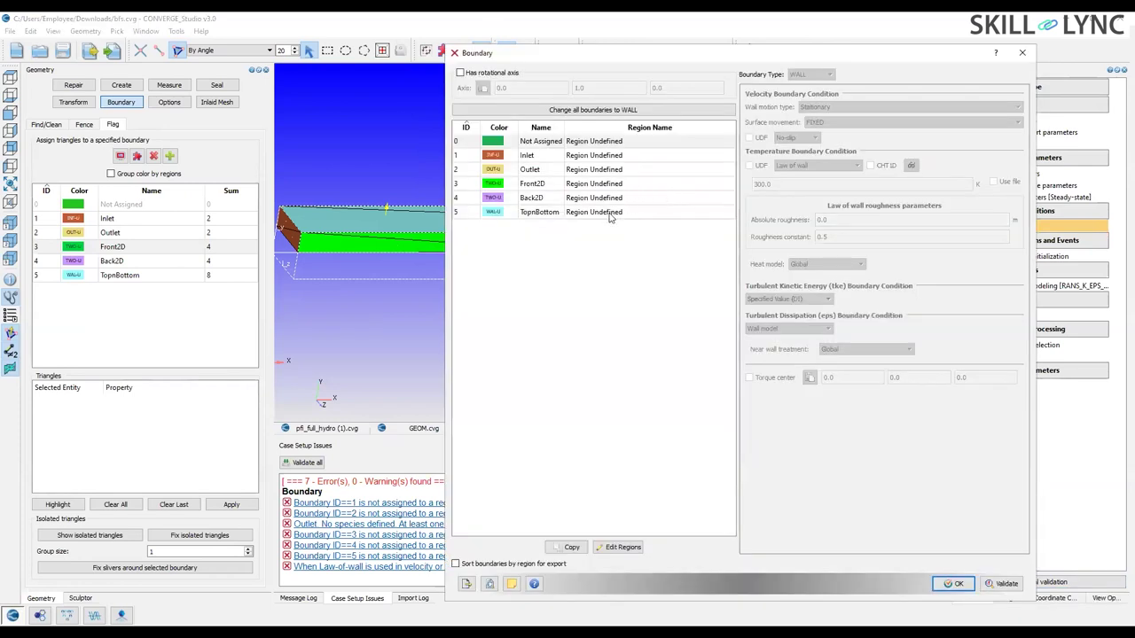
pyautogui.click(618, 142)
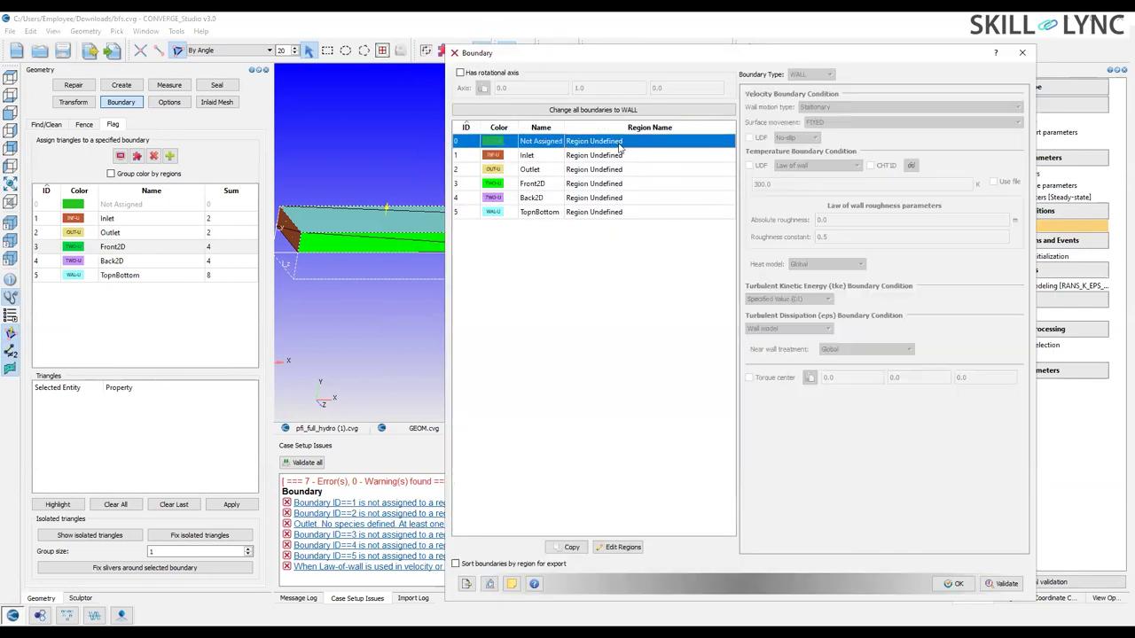
pyautogui.rightClick(617, 141)
pyautogui.press('Escape')
pyautogui.click(605, 156)
pyautogui.click(603, 157)
pyautogui.click(592, 184)
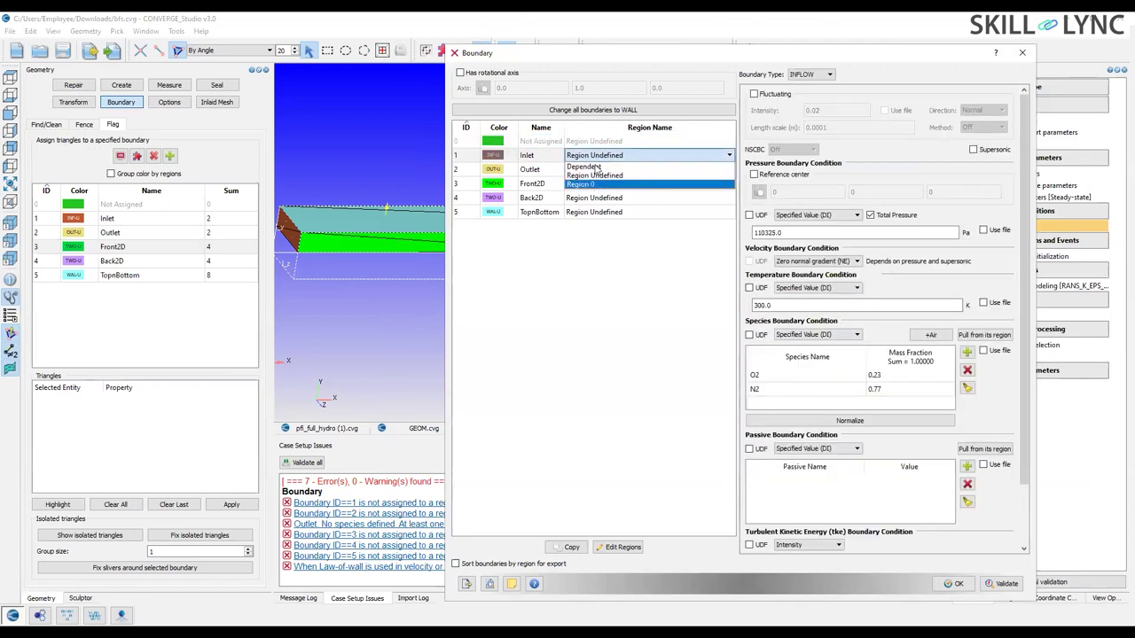
pyautogui.click(596, 169)
pyautogui.click(592, 169)
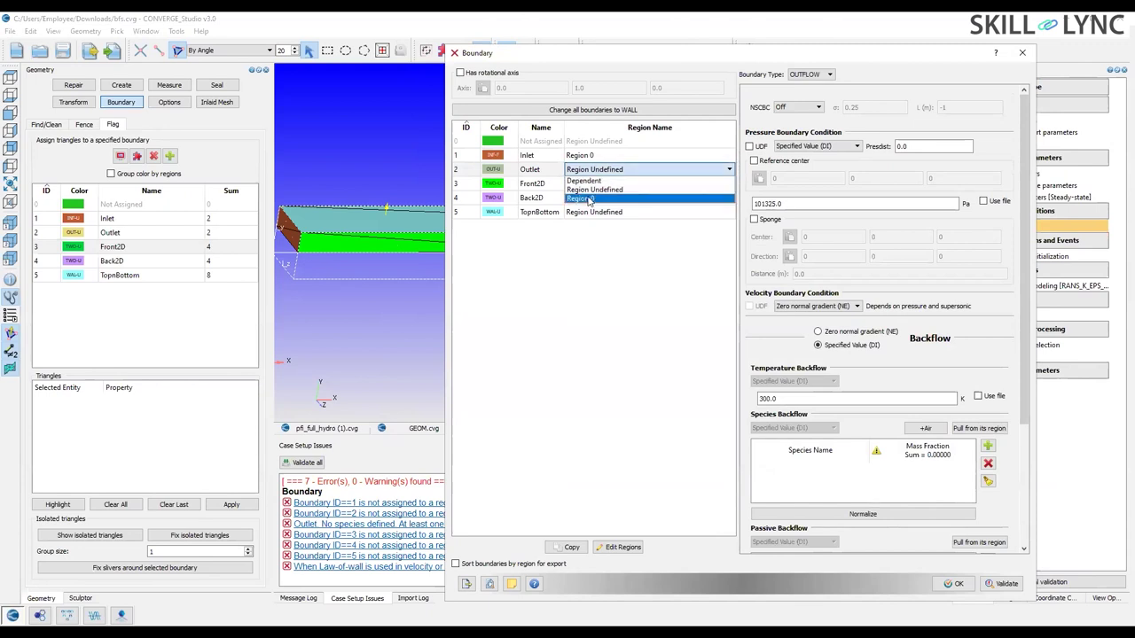
pyautogui.click(592, 198)
# Put Front2D, Back2D and TopnBottom into Region 0 and confirm.
pyautogui.click(592, 183)
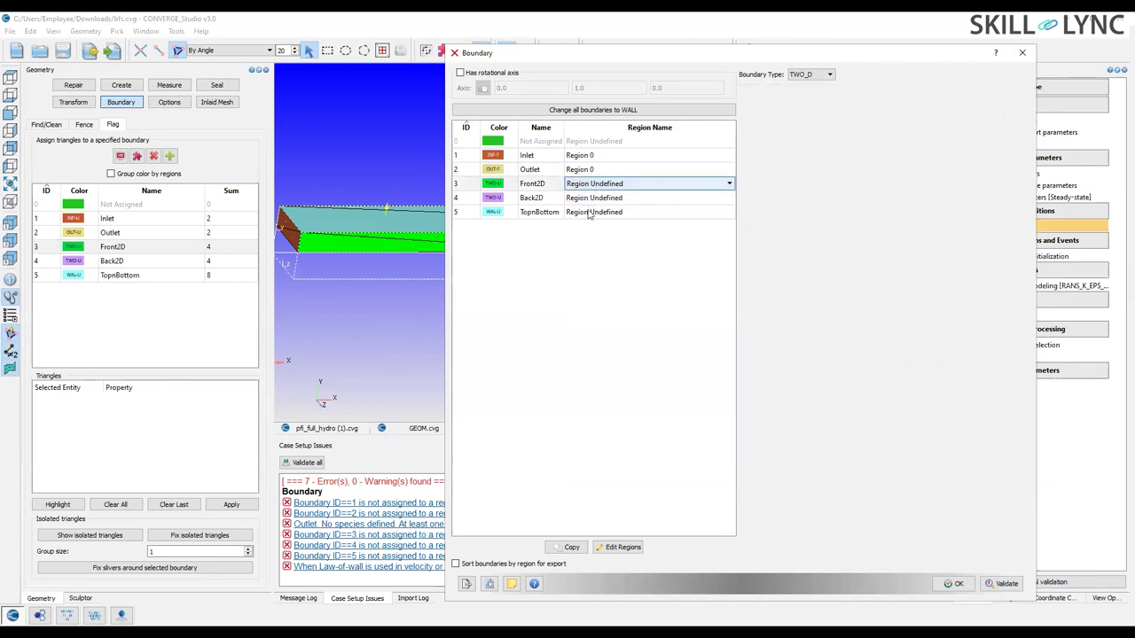
pyautogui.click(592, 198)
pyautogui.click(592, 198)
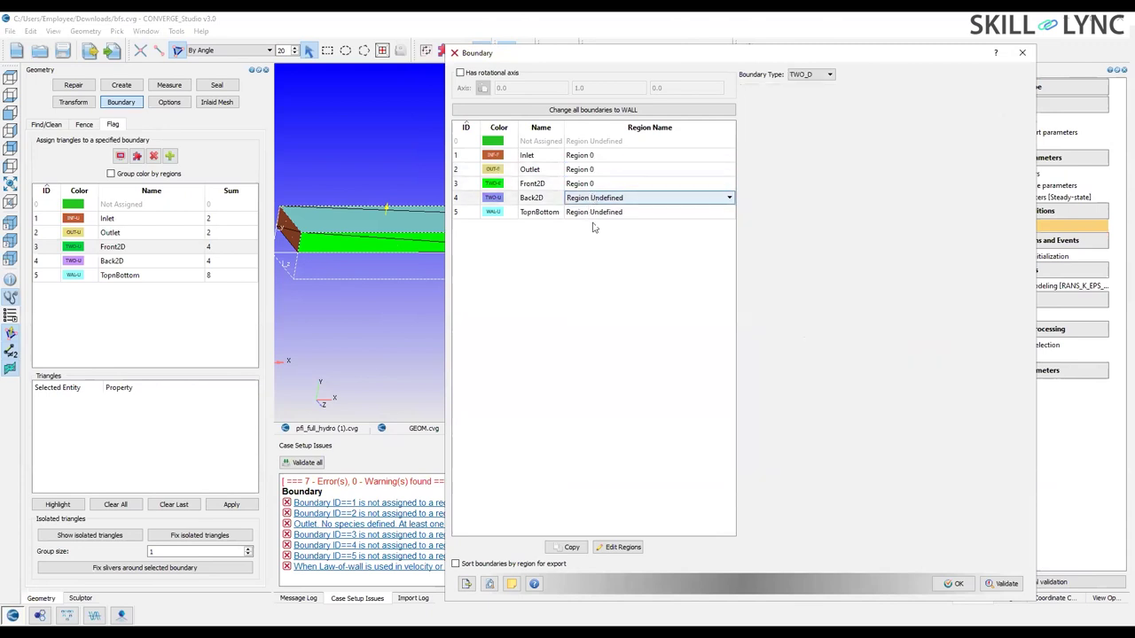
pyautogui.click(594, 226)
pyautogui.click(592, 212)
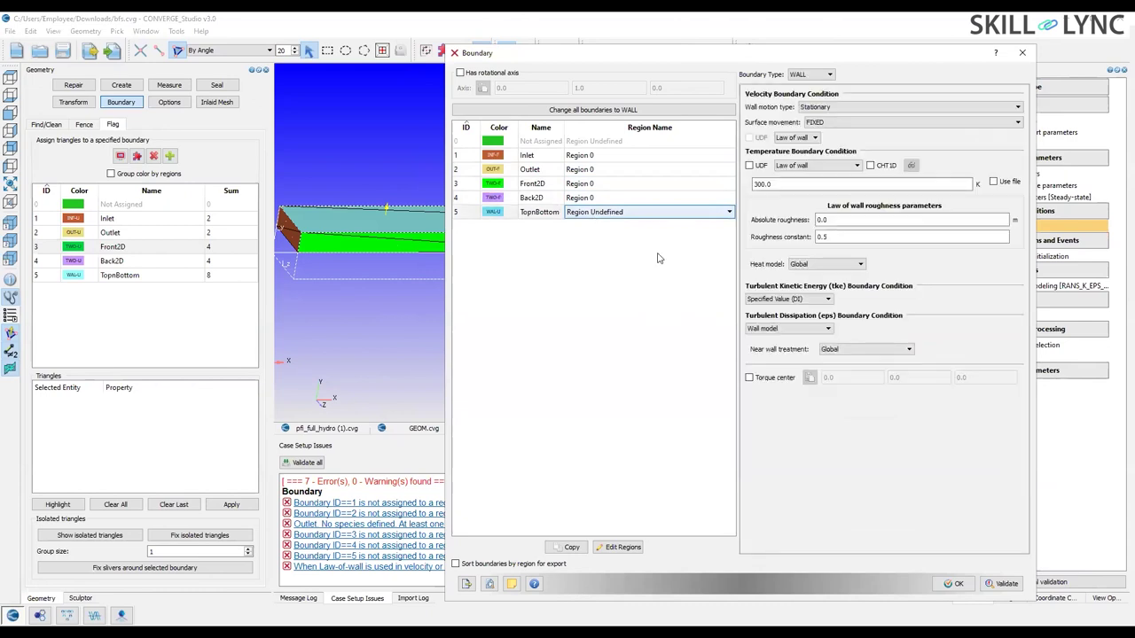
pyautogui.click(955, 583)
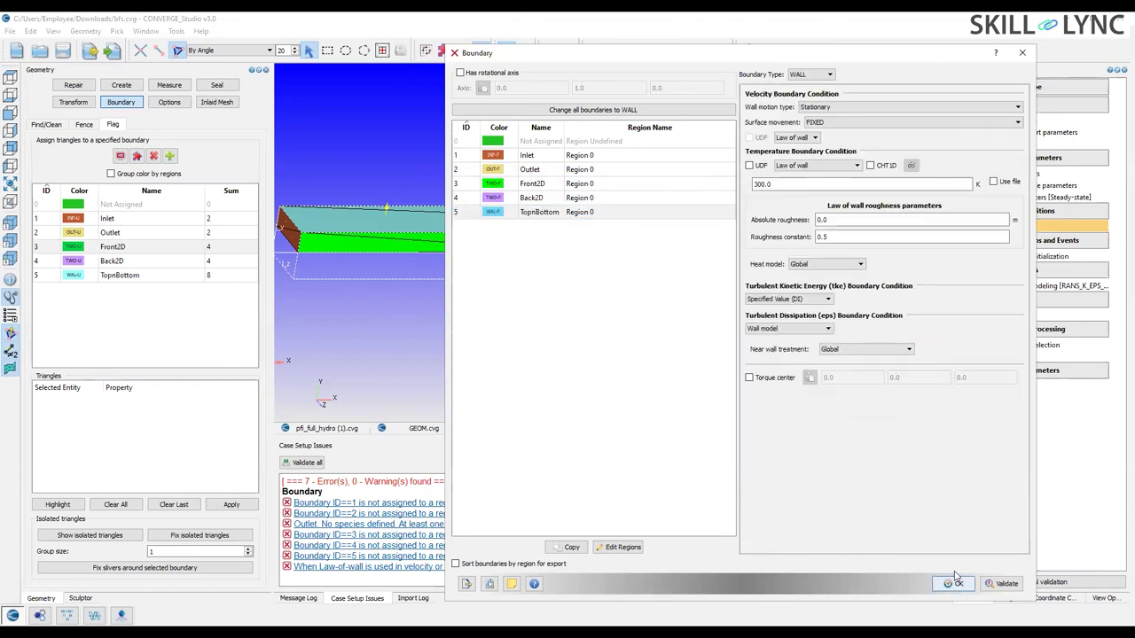
pyautogui.click(955, 583)
# Set the wall tke to zero normal gradient (NE) and the Outlet backflow species to air.
pyautogui.click(378, 516)
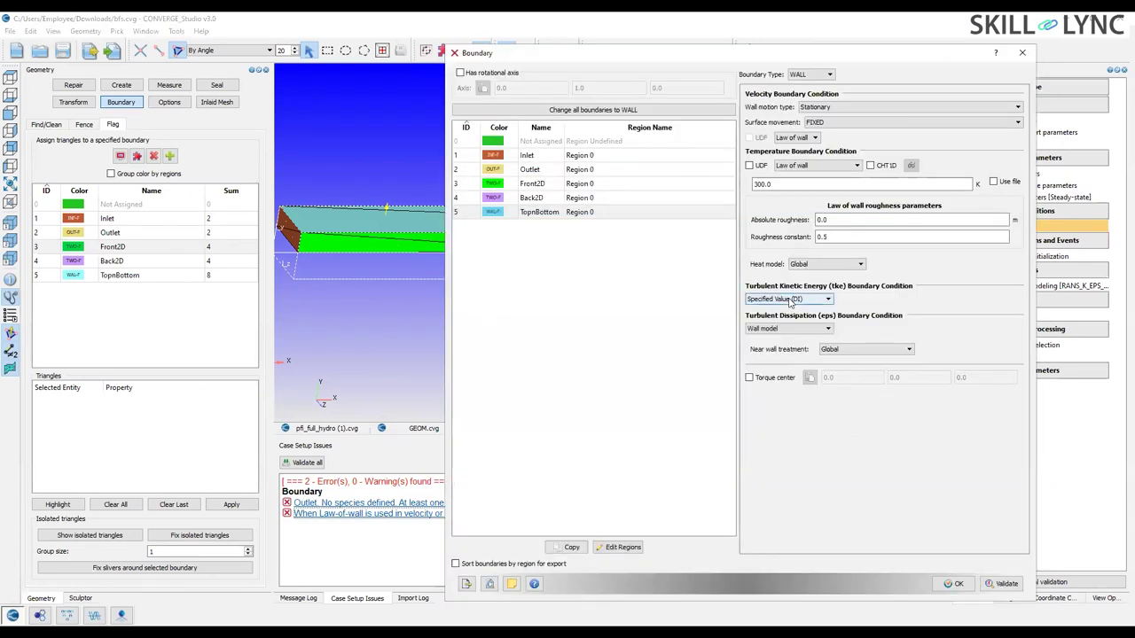
pyautogui.click(952, 584)
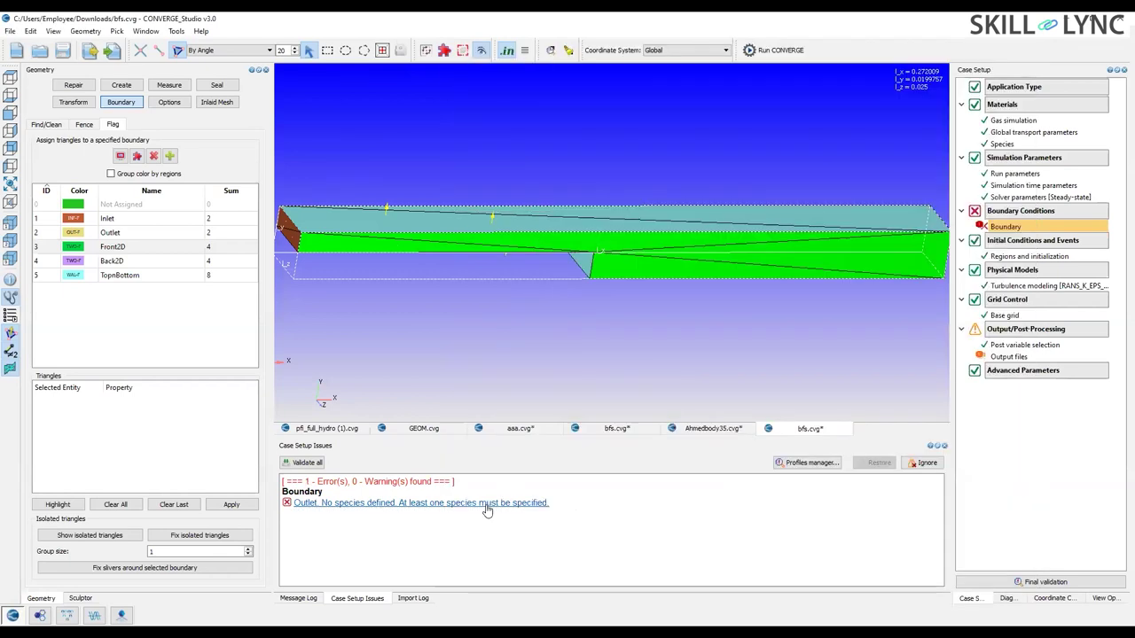
pyautogui.click(486, 503)
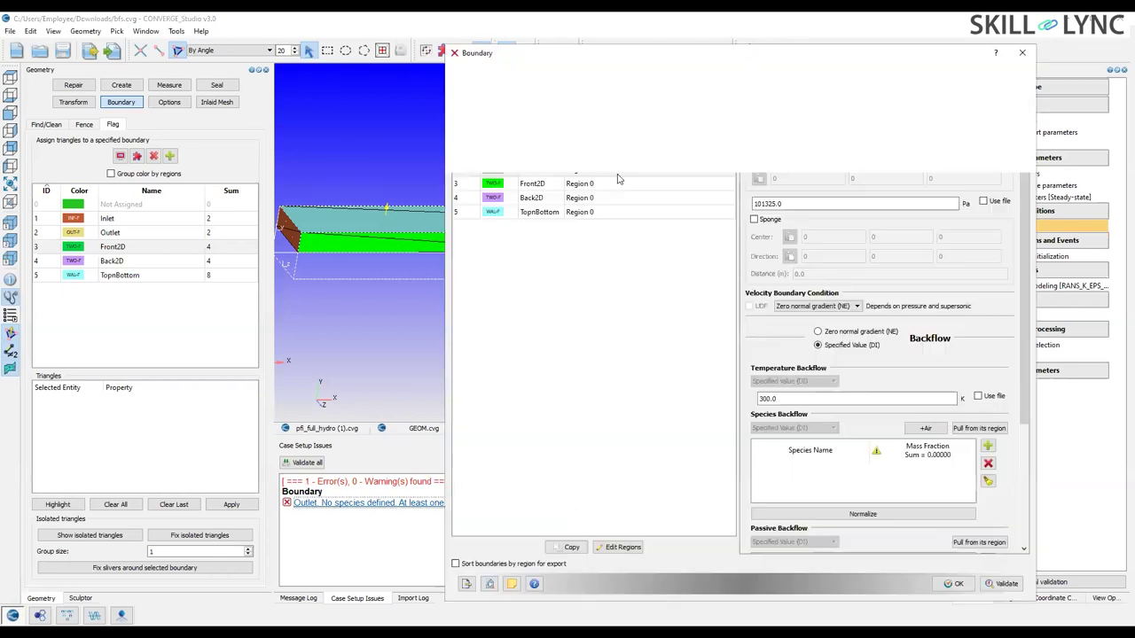
pyautogui.click(925, 429)
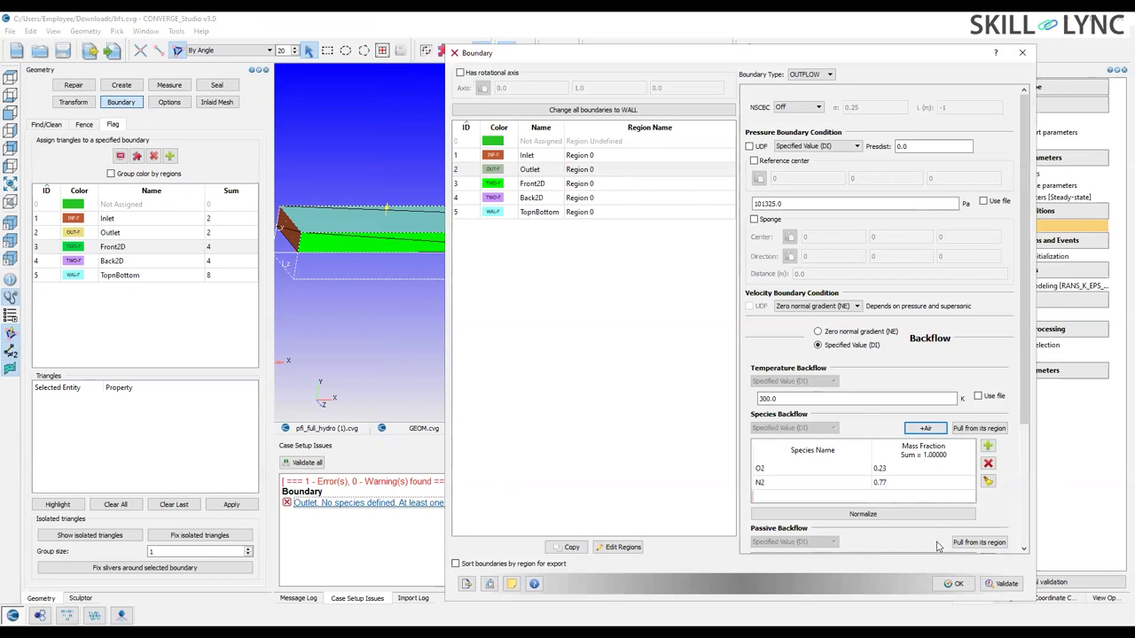
pyautogui.press('Return')
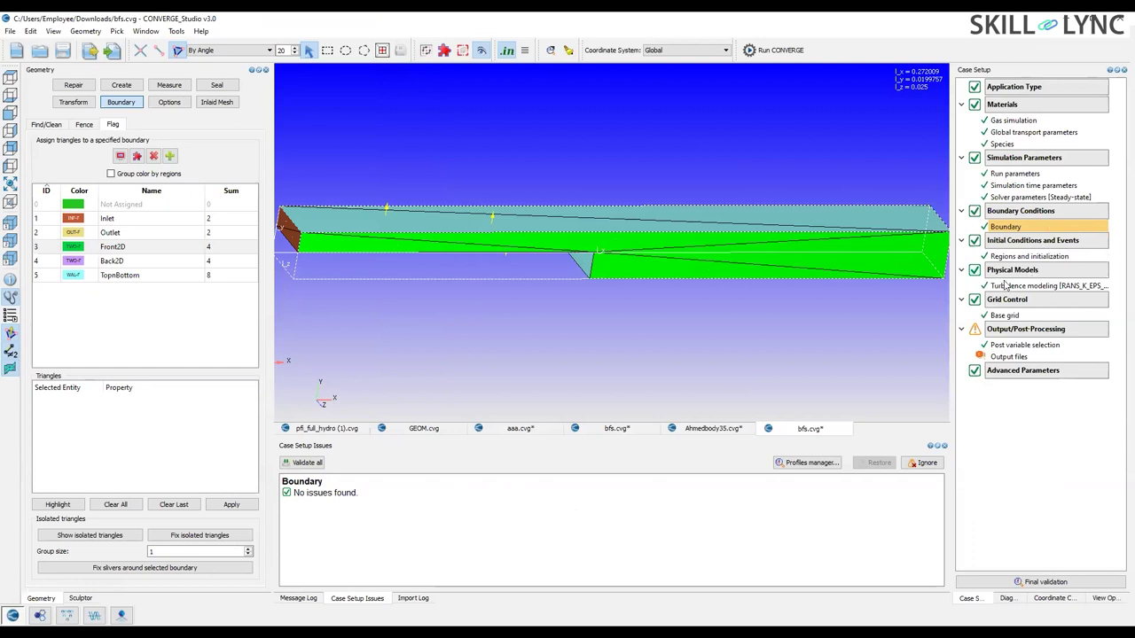
# Set base grid dx, dy and dz to 0.004 m, giving a rough estimate of 1569.71 cells.
pyautogui.doubleClick(1000, 317)
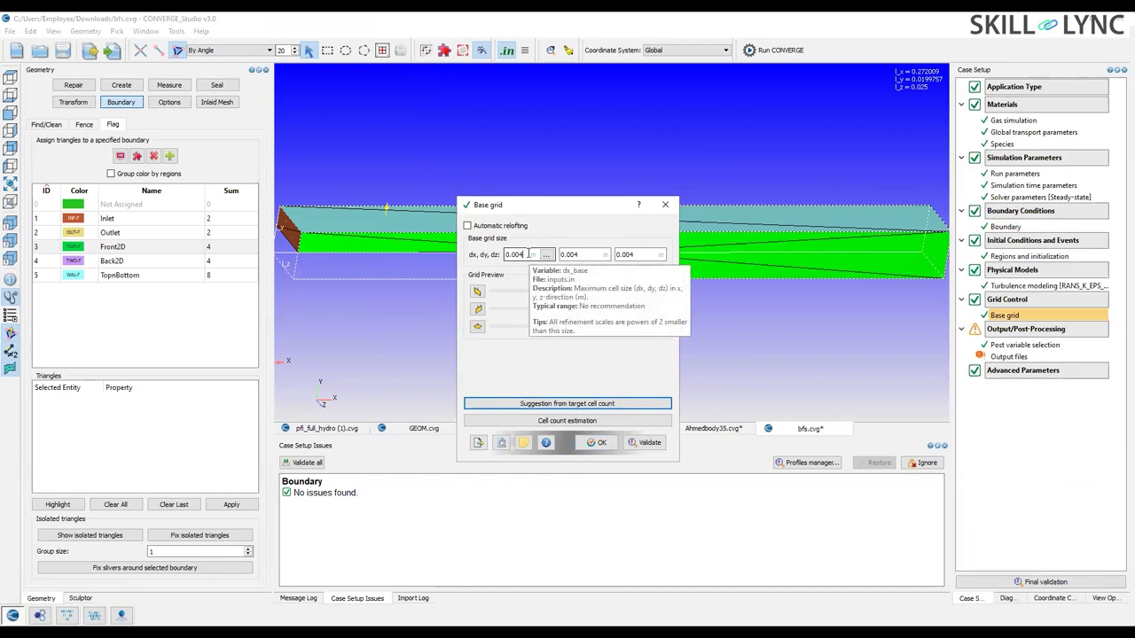
pyautogui.click(562, 422)
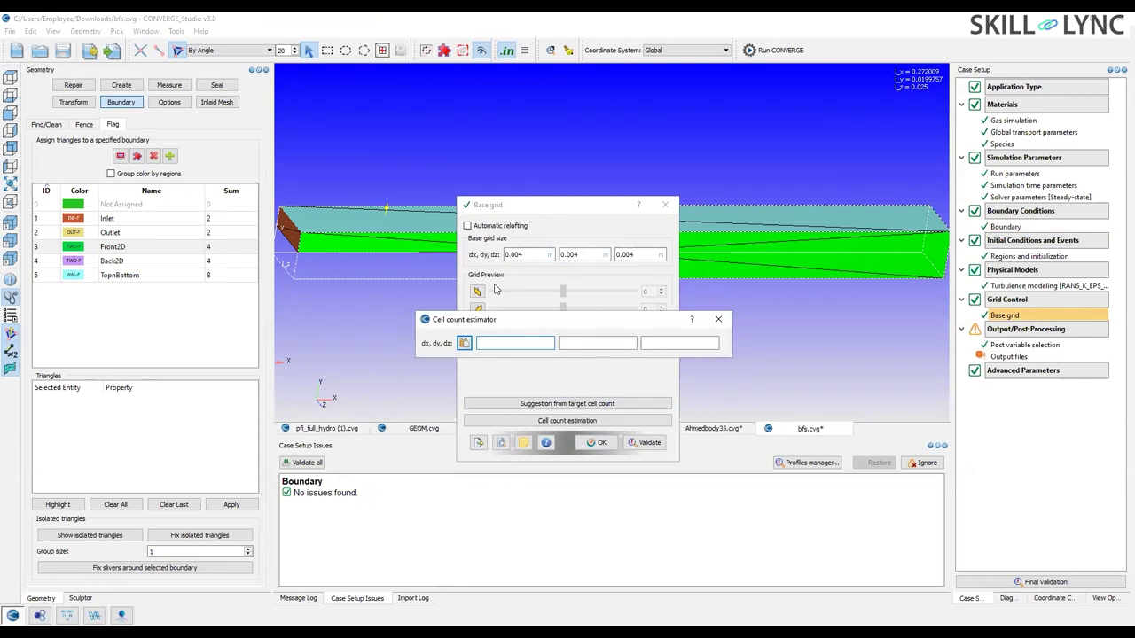
pyautogui.write('.004')
pyautogui.press('Tab')
pyautogui.write('0.004')
pyautogui.press('Tab')
pyautogui.write('0.004')
pyautogui.click(489, 343)
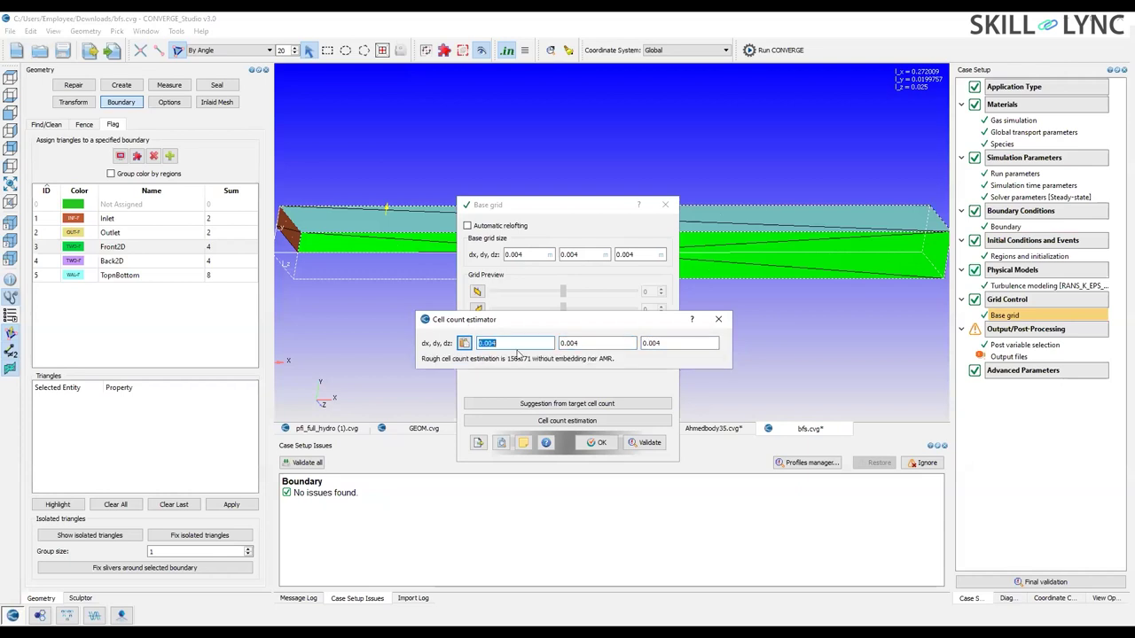
pyautogui.click(495, 343)
pyautogui.click(719, 319)
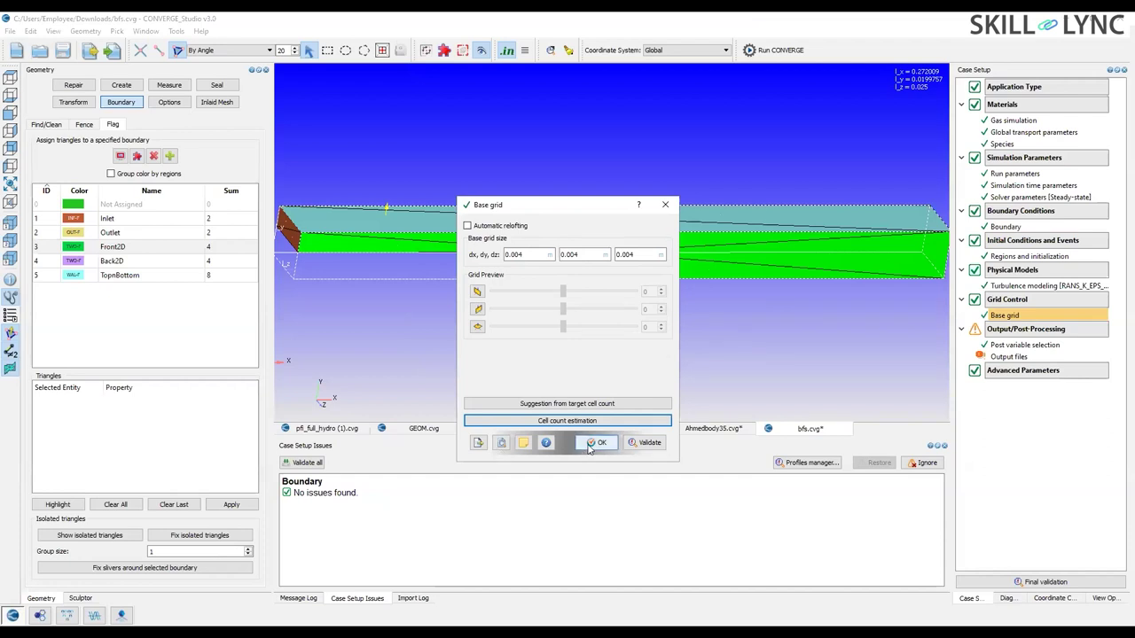
pyautogui.click(589, 445)
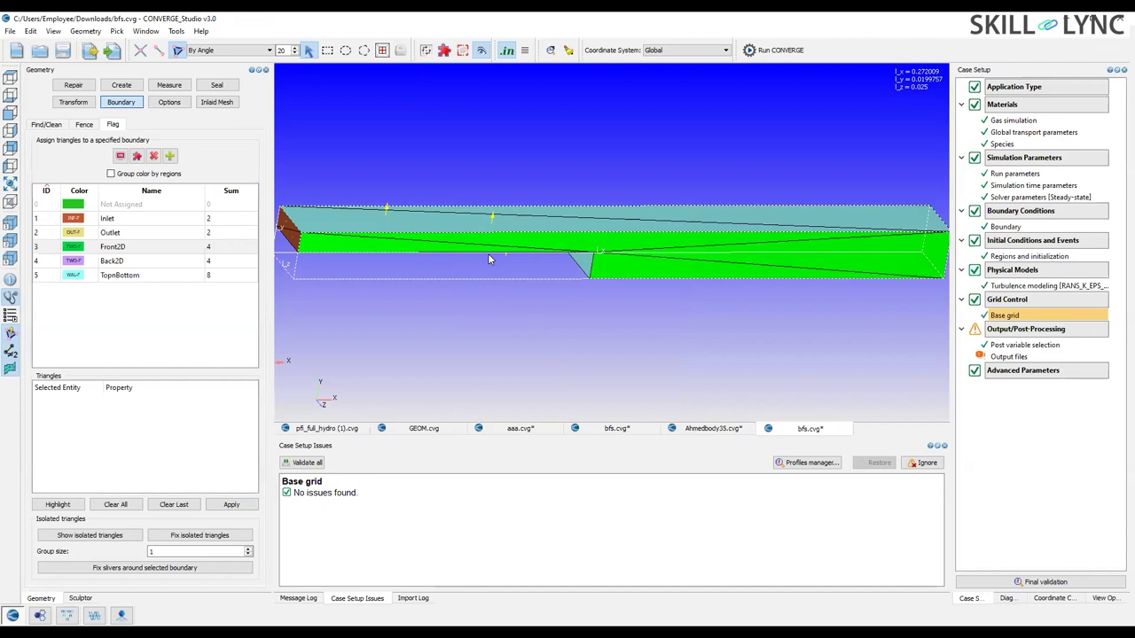
pyautogui.doubleClick(993, 316)
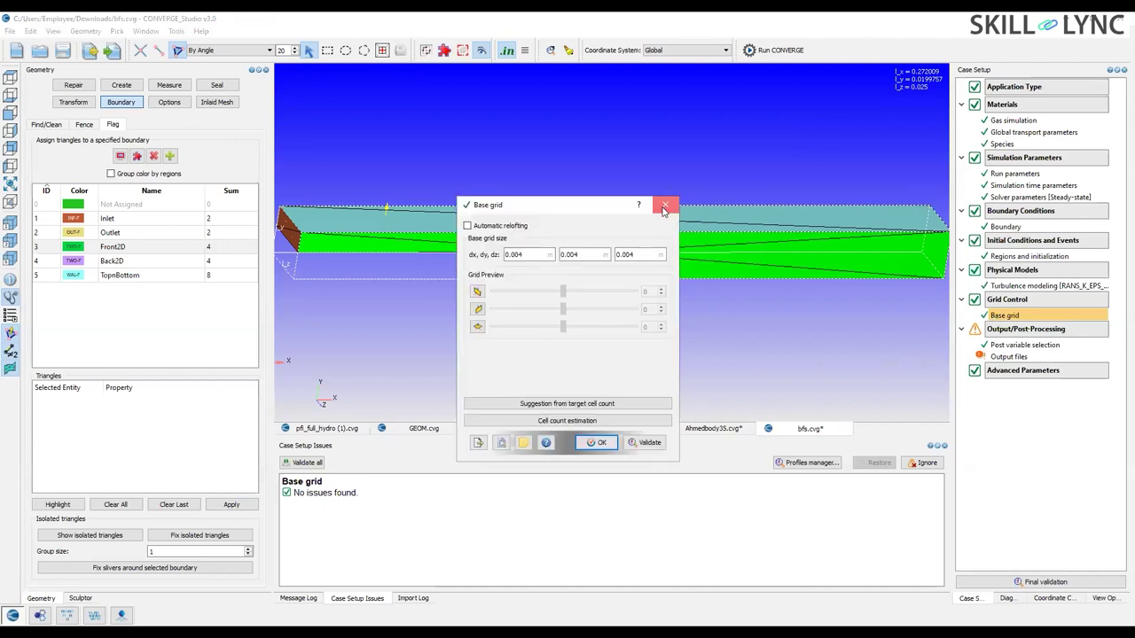
pyautogui.click(664, 203)
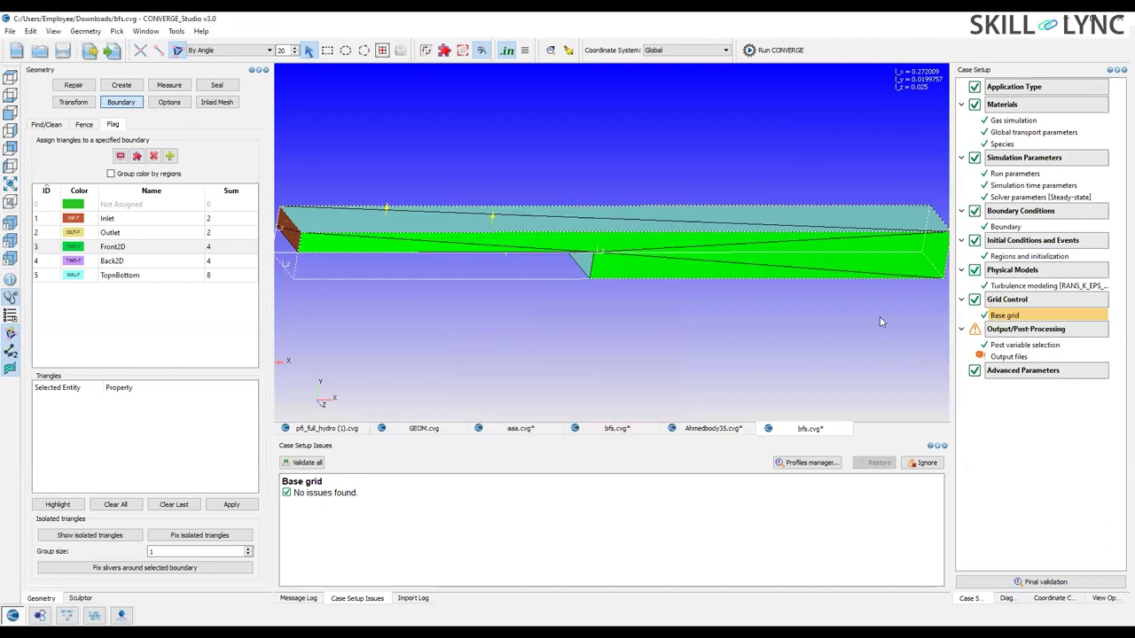
# Enable Fixed embedding in Grid Control, accepting the recommended defaults.
pyautogui.doubleClick(1023, 302)
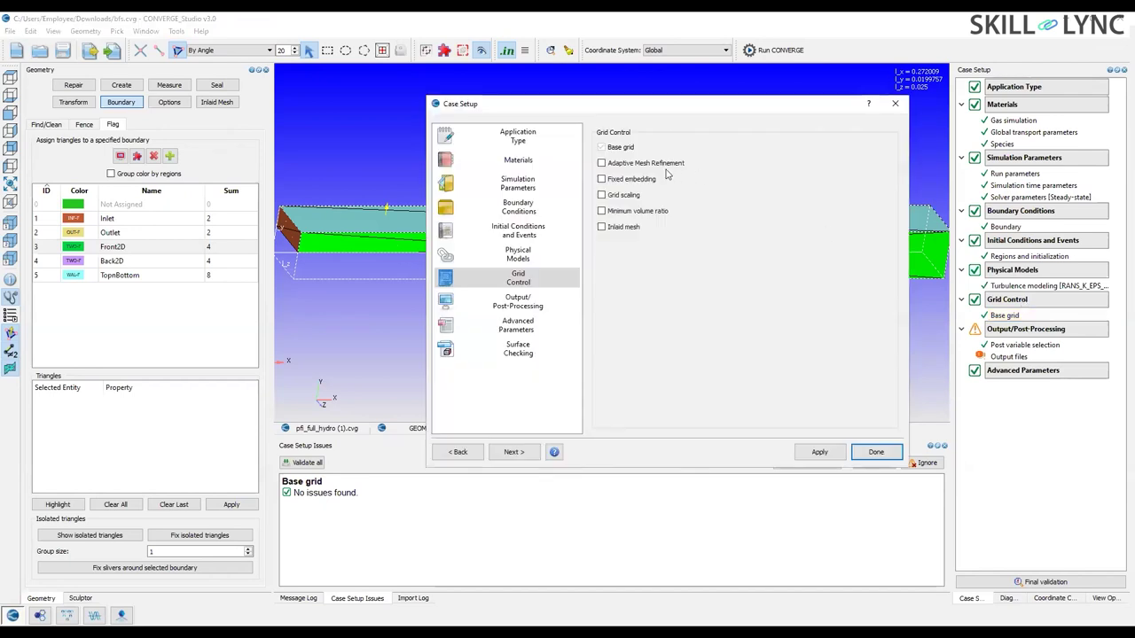
pyautogui.click(601, 179)
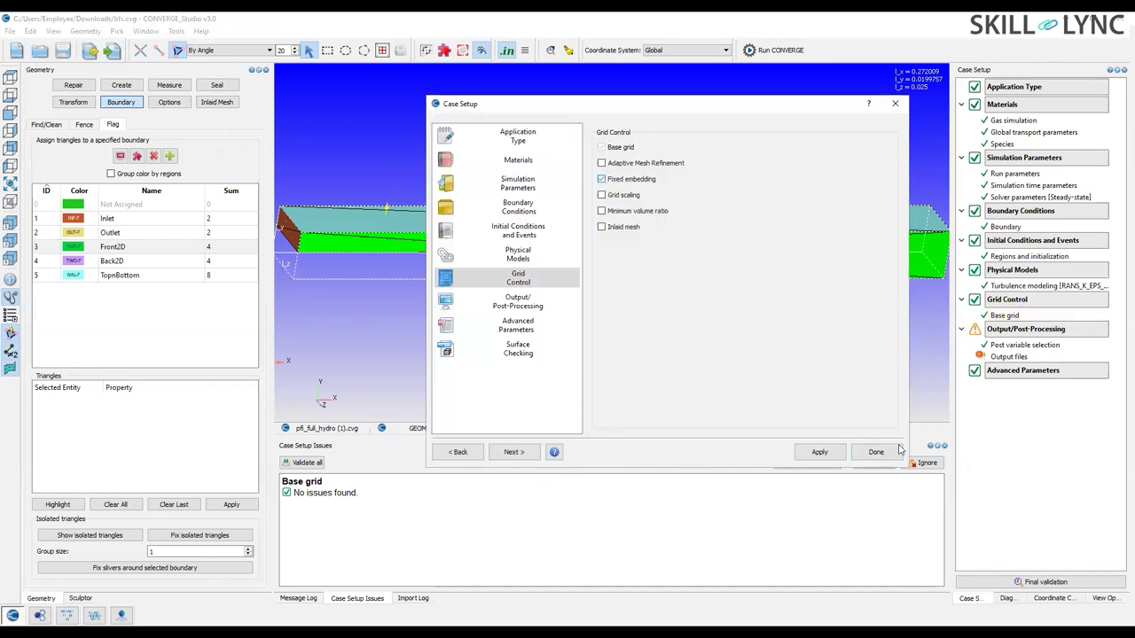
pyautogui.click(819, 453)
pyautogui.click(661, 377)
# Add a BOUNDARY embedding on TopnBottom in PERMANENT mode.
pyautogui.doubleClick(991, 328)
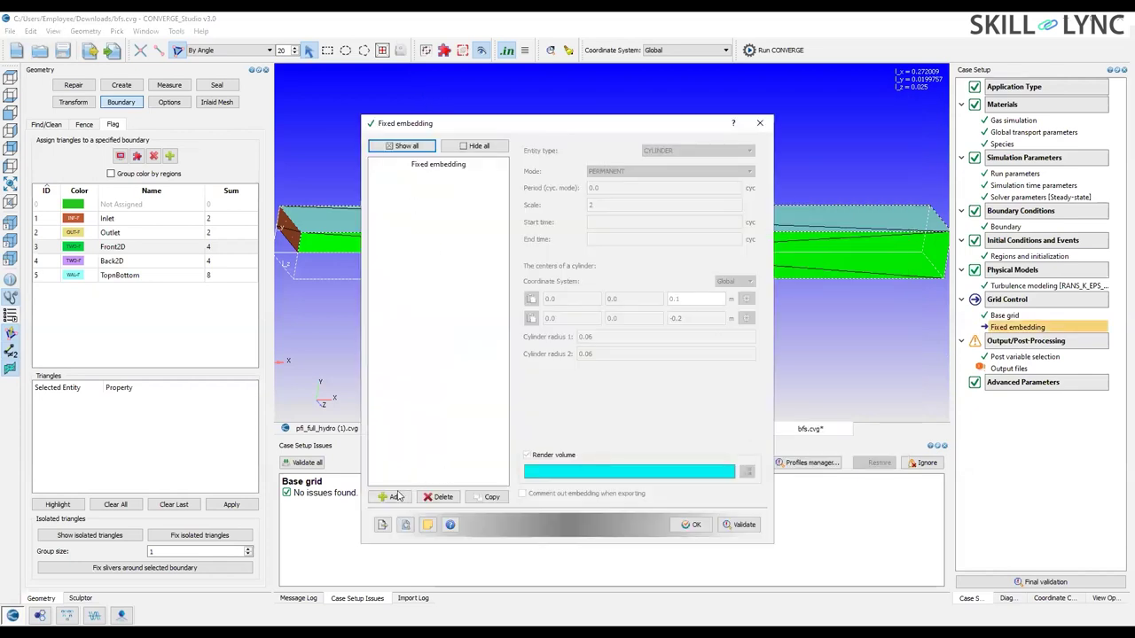
pyautogui.click(396, 497)
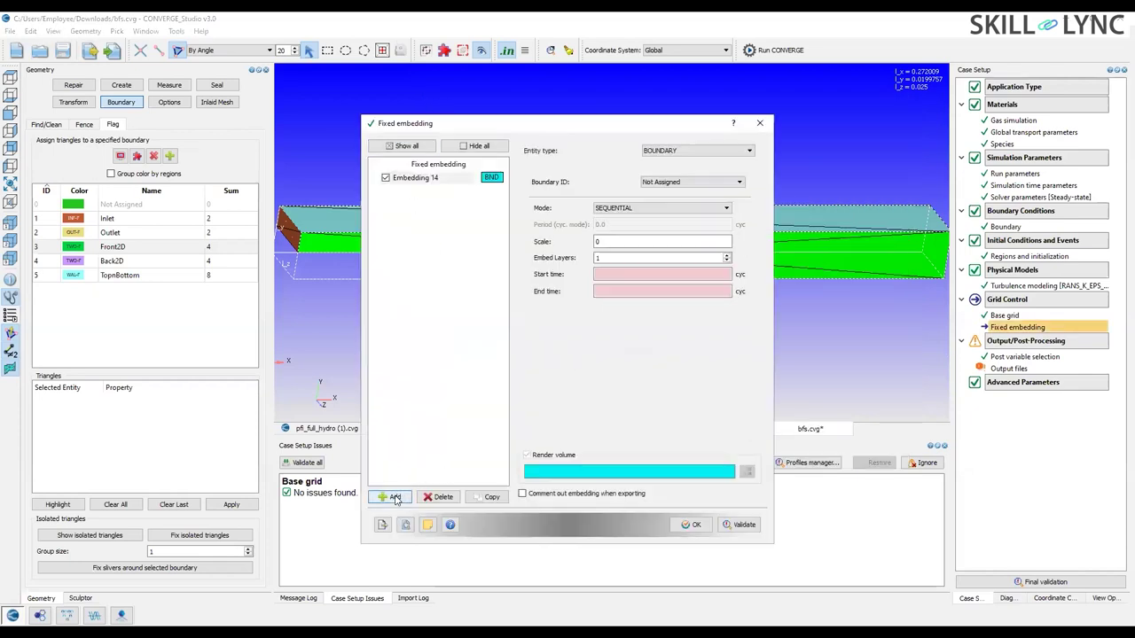
pyautogui.click(714, 153)
pyautogui.click(686, 184)
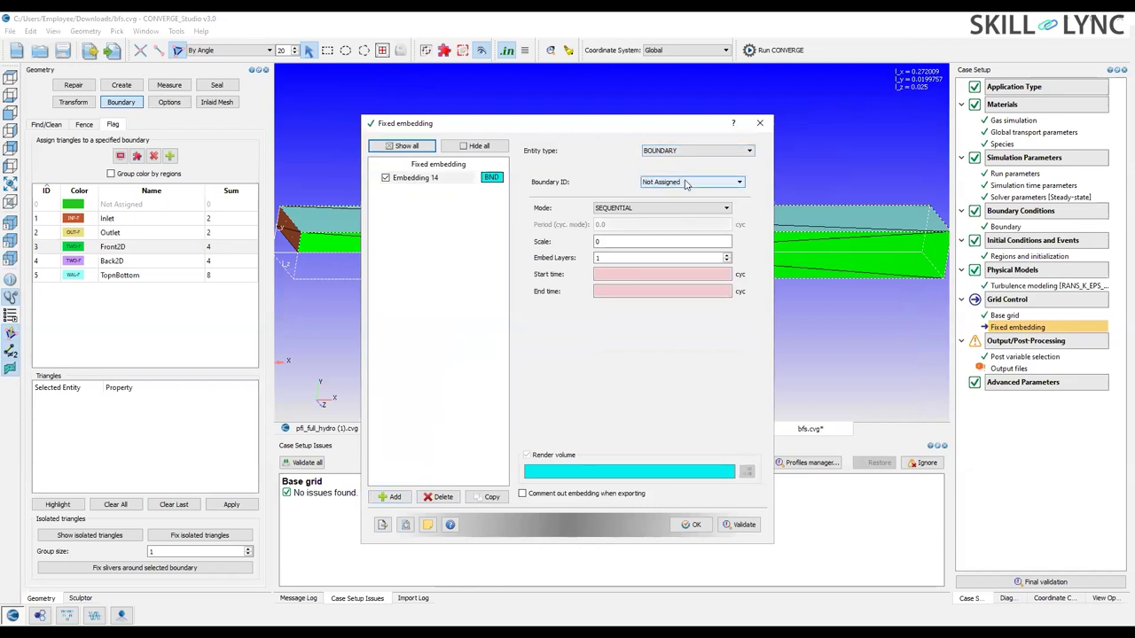
pyautogui.click(685, 183)
pyautogui.click(669, 232)
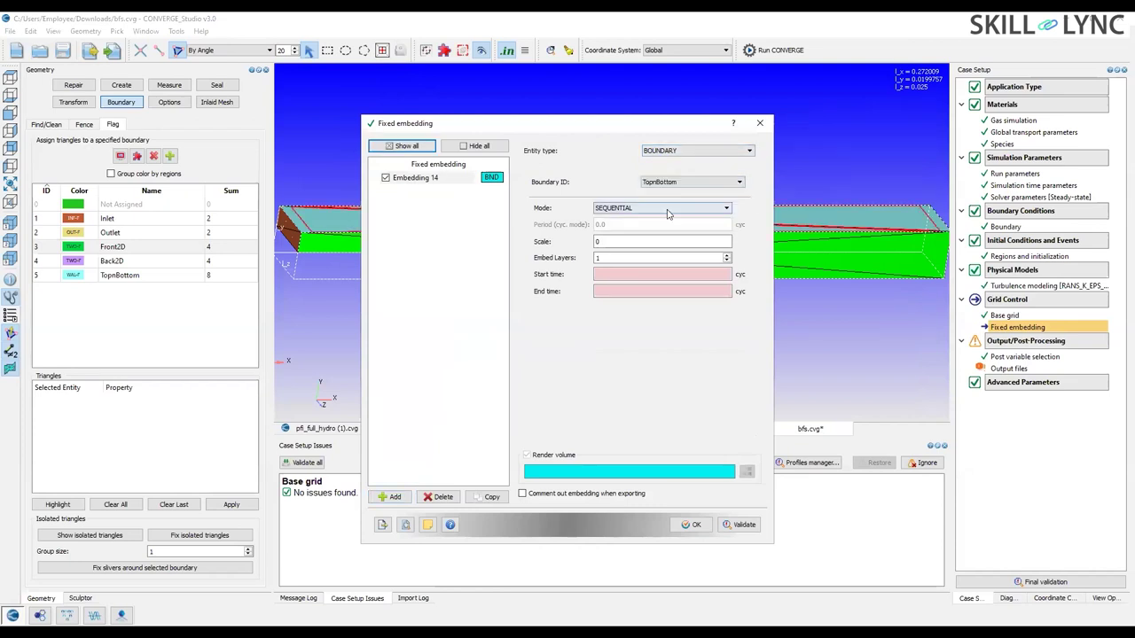
pyautogui.click(665, 209)
pyautogui.click(658, 234)
# Give the embedding scale 2 with 1 embed layer and save it.
pyautogui.doubleClick(656, 241)
pyautogui.write('1')
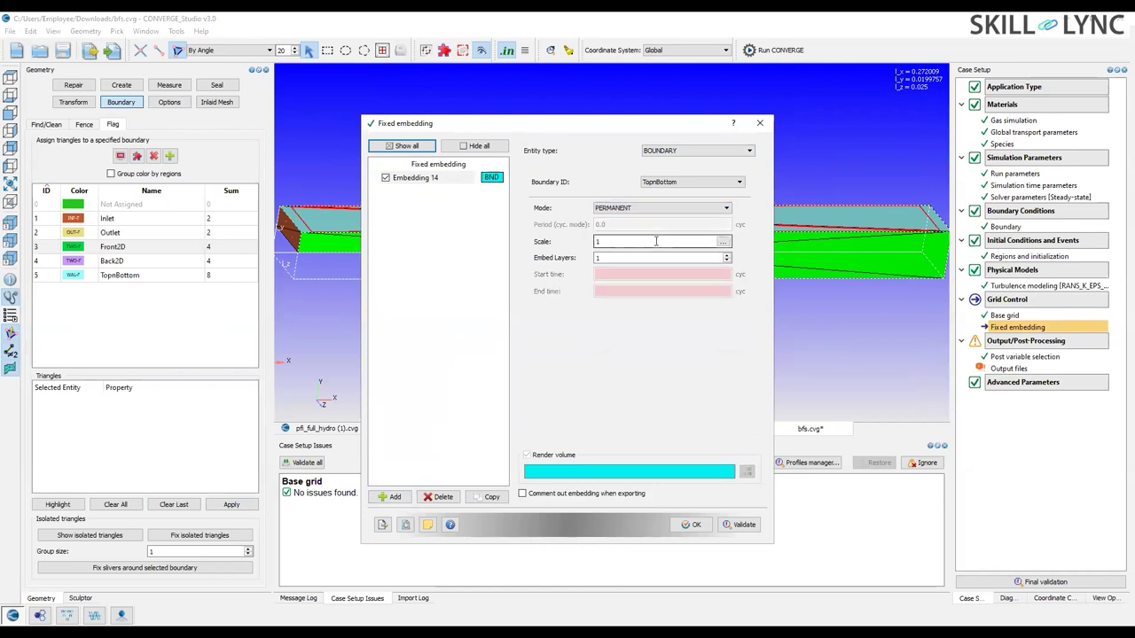
pyautogui.click(1004, 314)
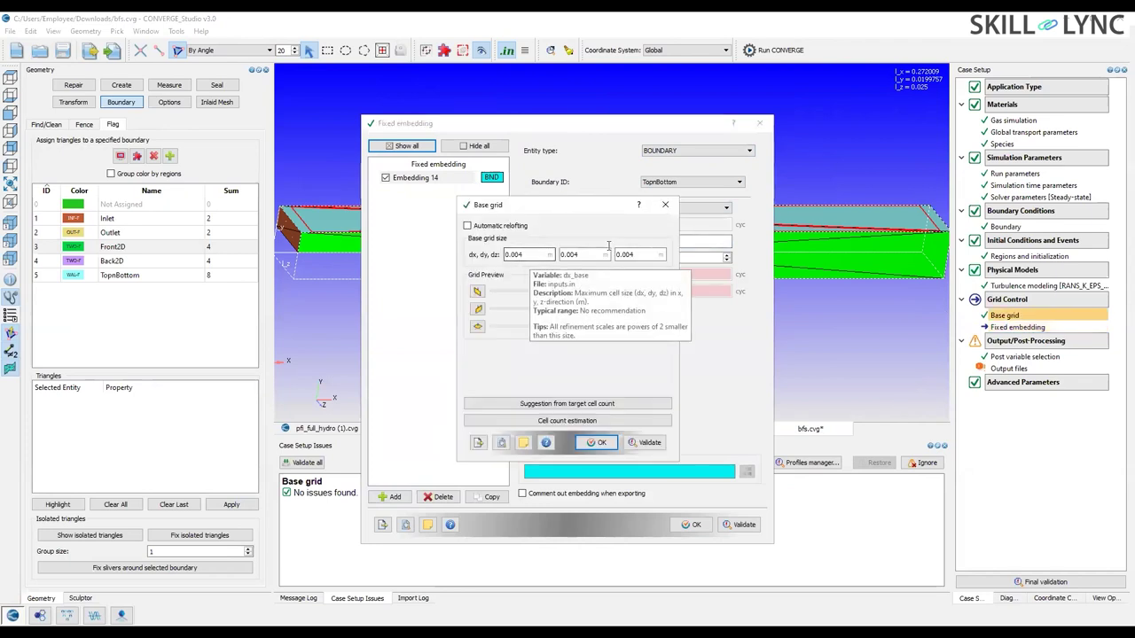
pyautogui.press('Escape')
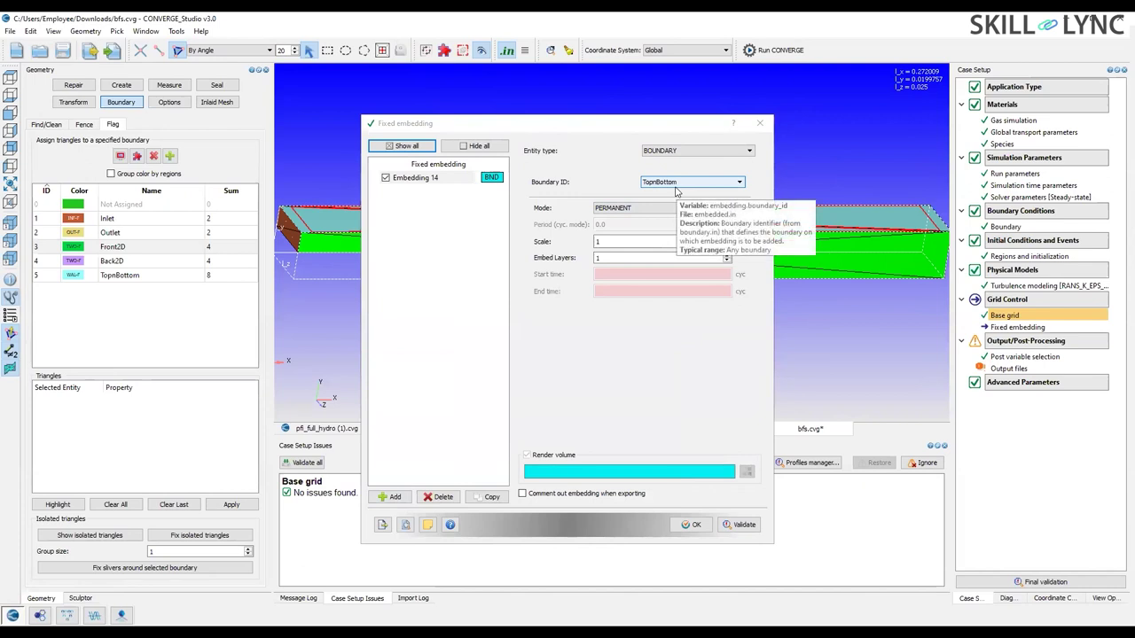
pyautogui.write('2')
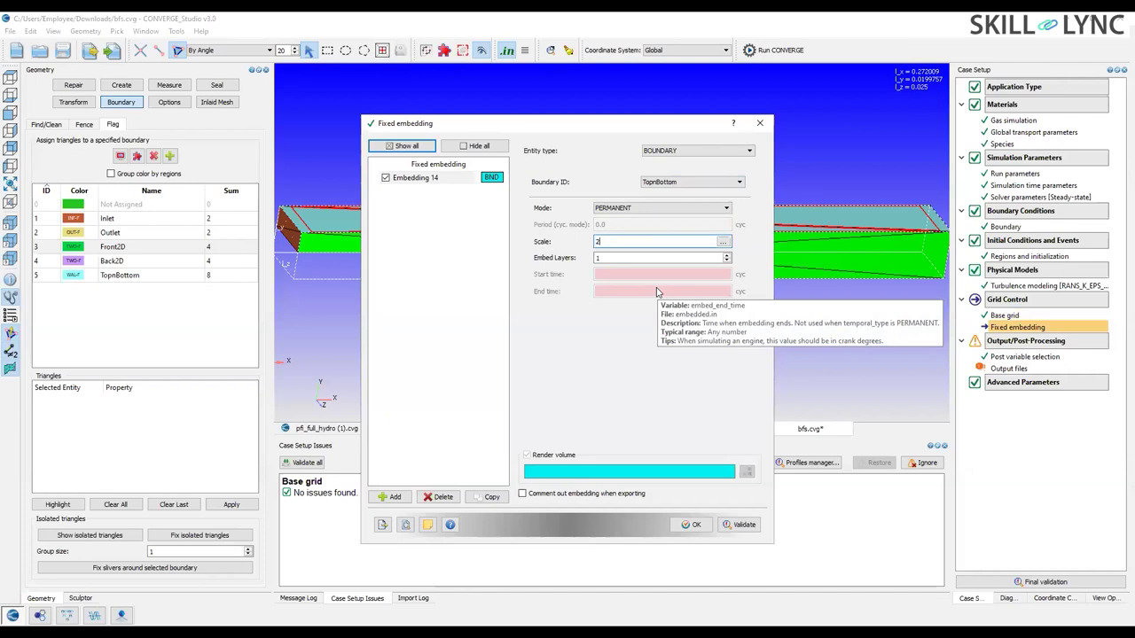
pyautogui.click(594, 258)
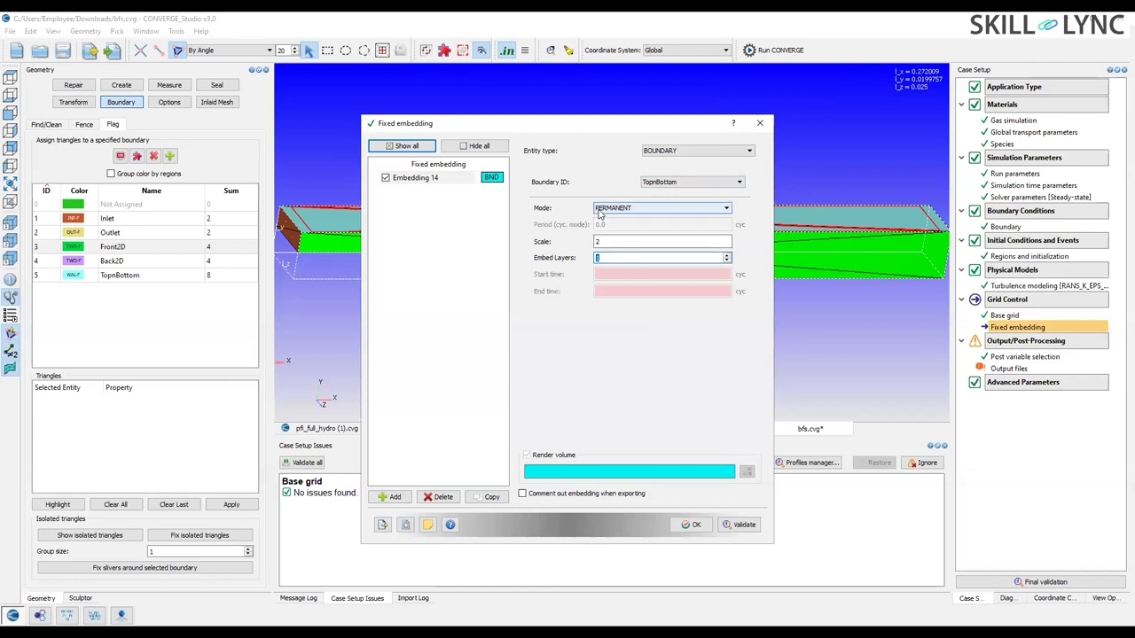
pyautogui.moveTo(599, 213)
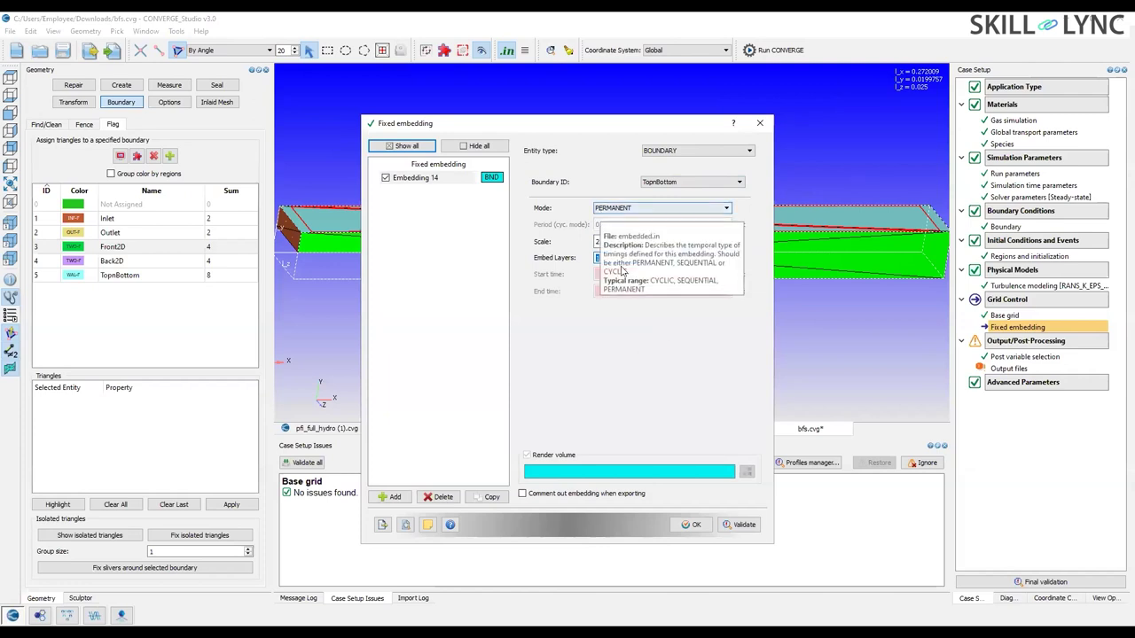
pyautogui.click(692, 524)
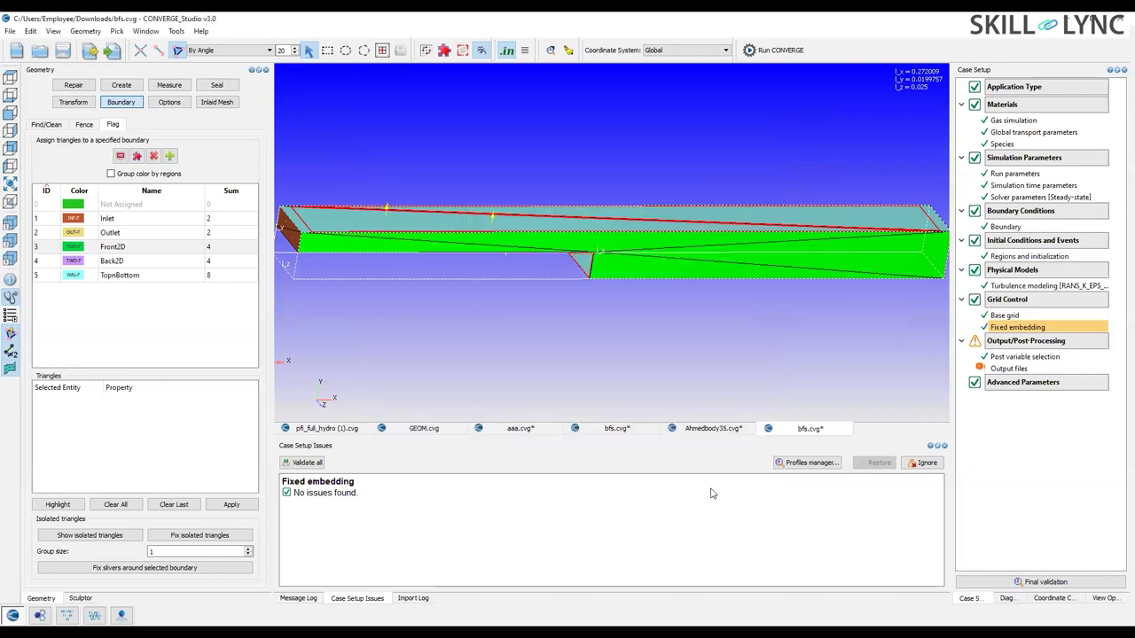
# Turn on Adaptive Mesh Refinement in Grid Control, apply, and finish with Done.
pyautogui.doubleClick(1002, 306)
pyautogui.click(606, 165)
pyautogui.click(820, 453)
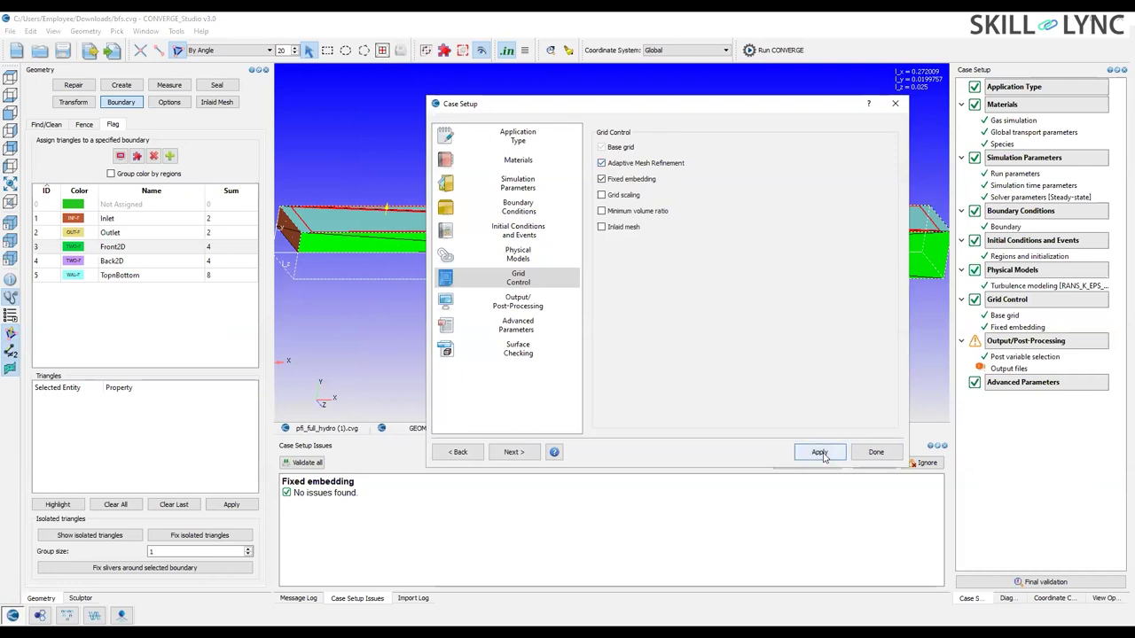
pyautogui.click(874, 454)
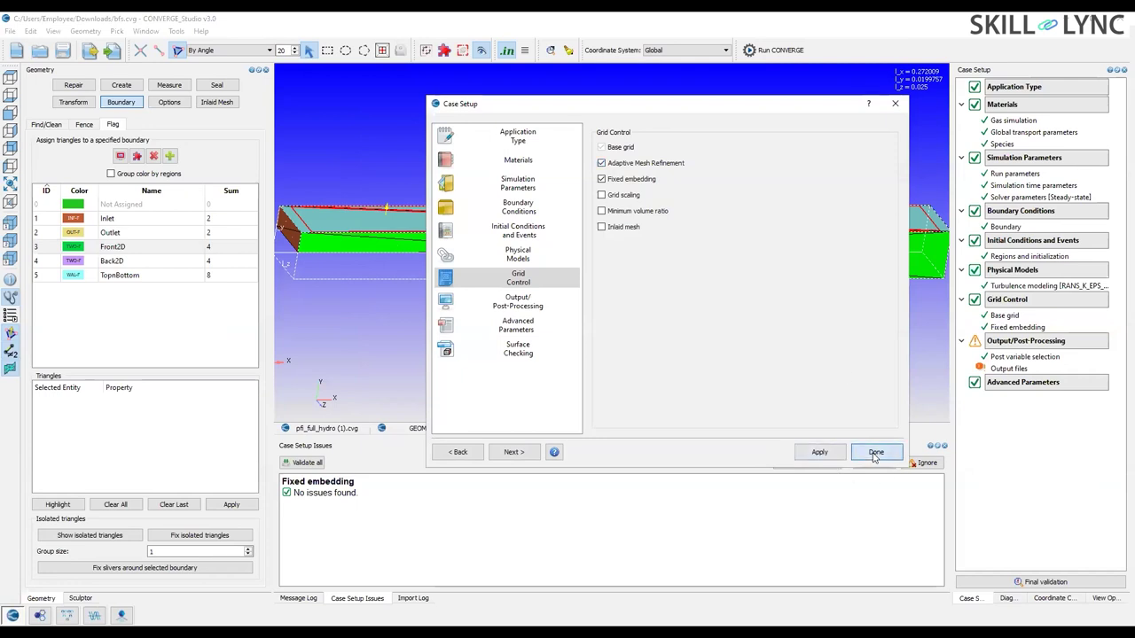
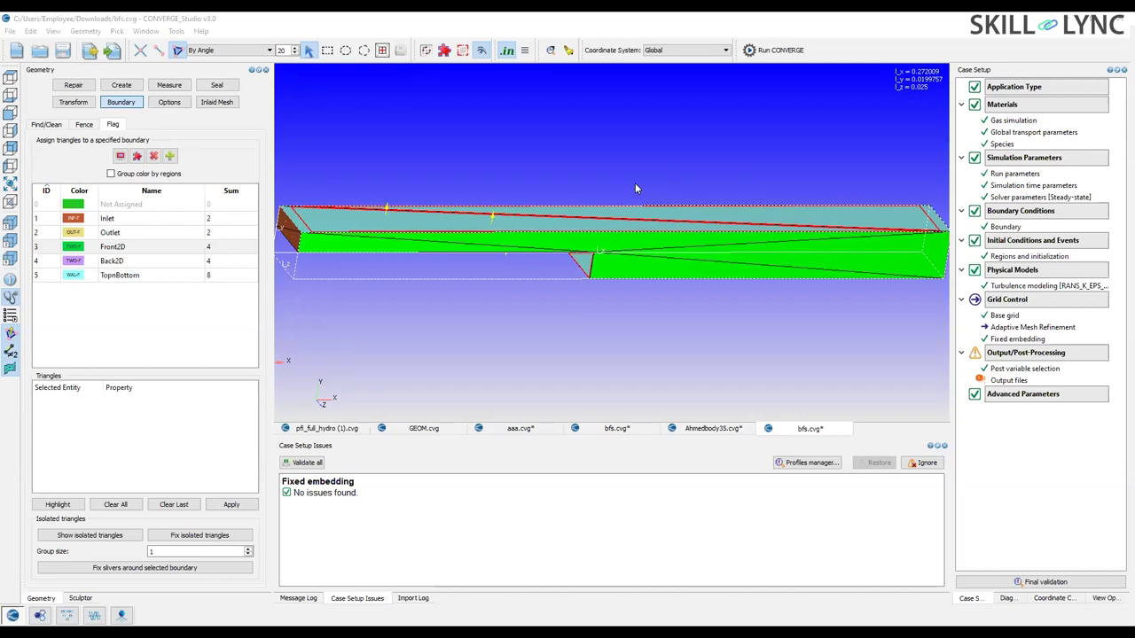
# Inspect the Ahmedbody35 model from several angles, then return to the bfs case and rotate it.
pyautogui.click(706, 429)
pyautogui.moveTo(555, 321); pyautogui.dragTo(424, 312)
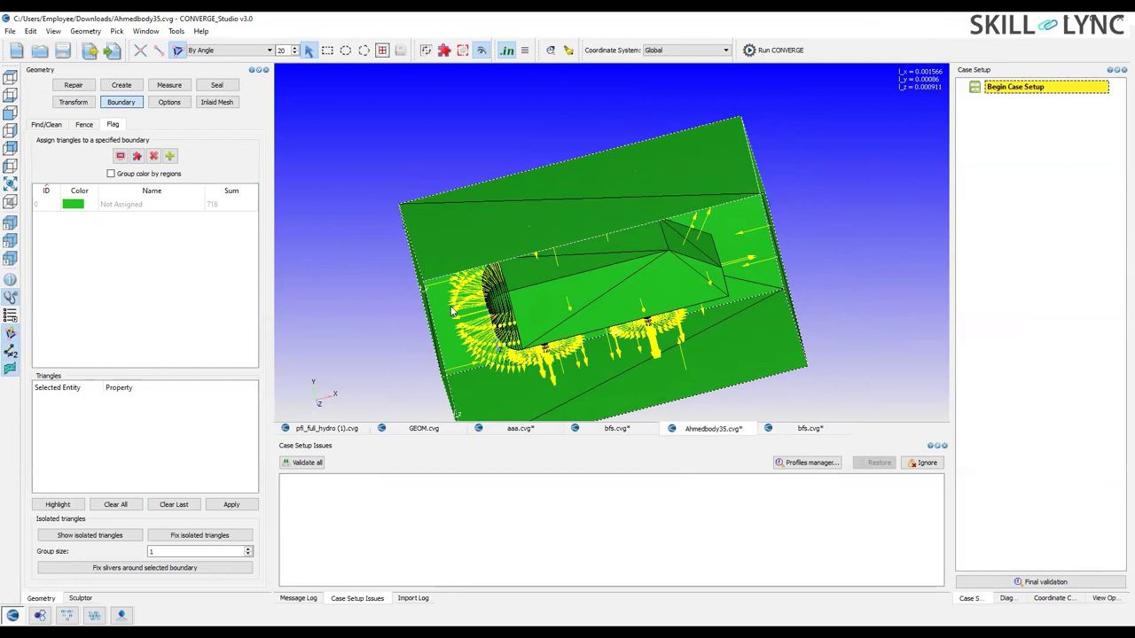
pyautogui.moveTo(523, 290); pyautogui.dragTo(489, 310)
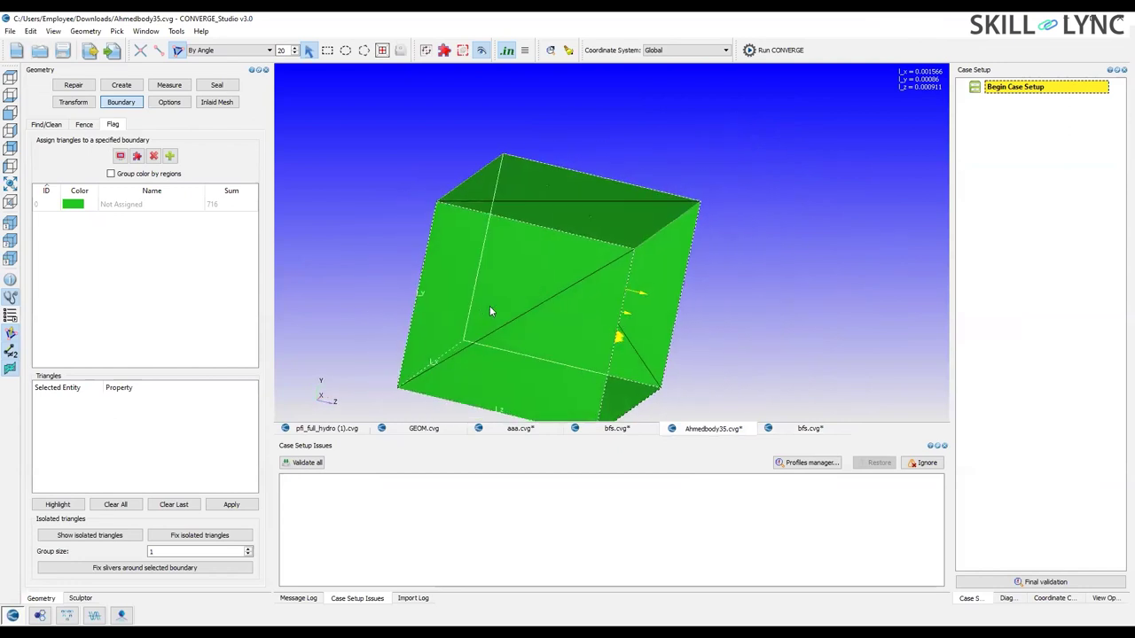
pyautogui.moveTo(489, 310); pyautogui.dragTo(753, 298)
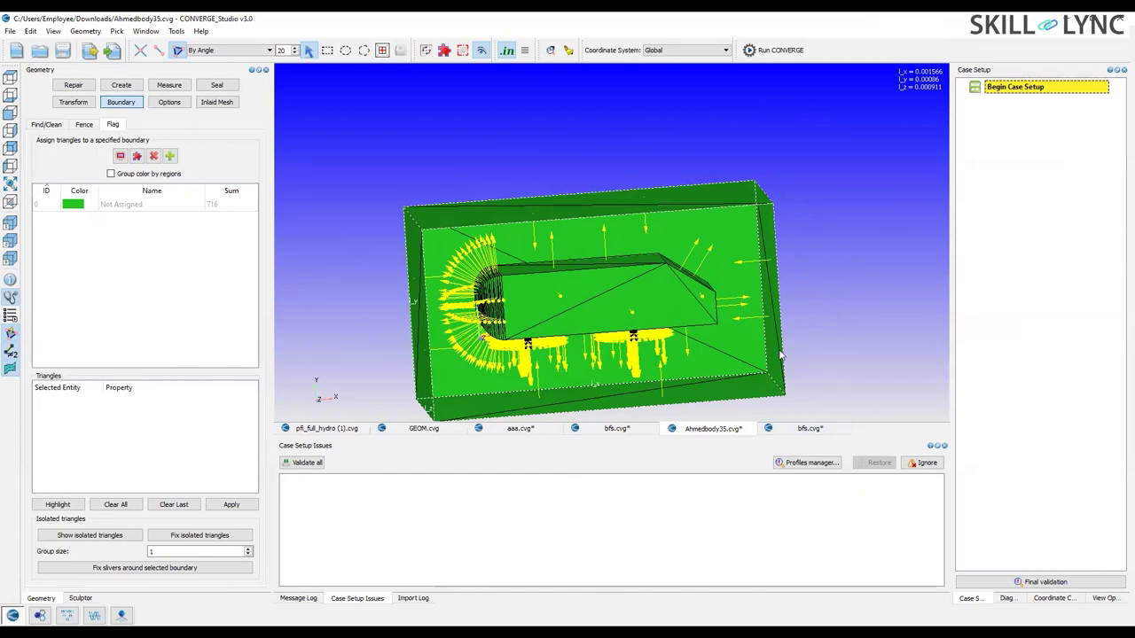
pyautogui.click(784, 430)
pyautogui.moveTo(703, 328)
pyautogui.mouseDown()
pyautogui.moveTo(702, 350)
pyautogui.moveTo(698, 332)
pyautogui.mouseUp()
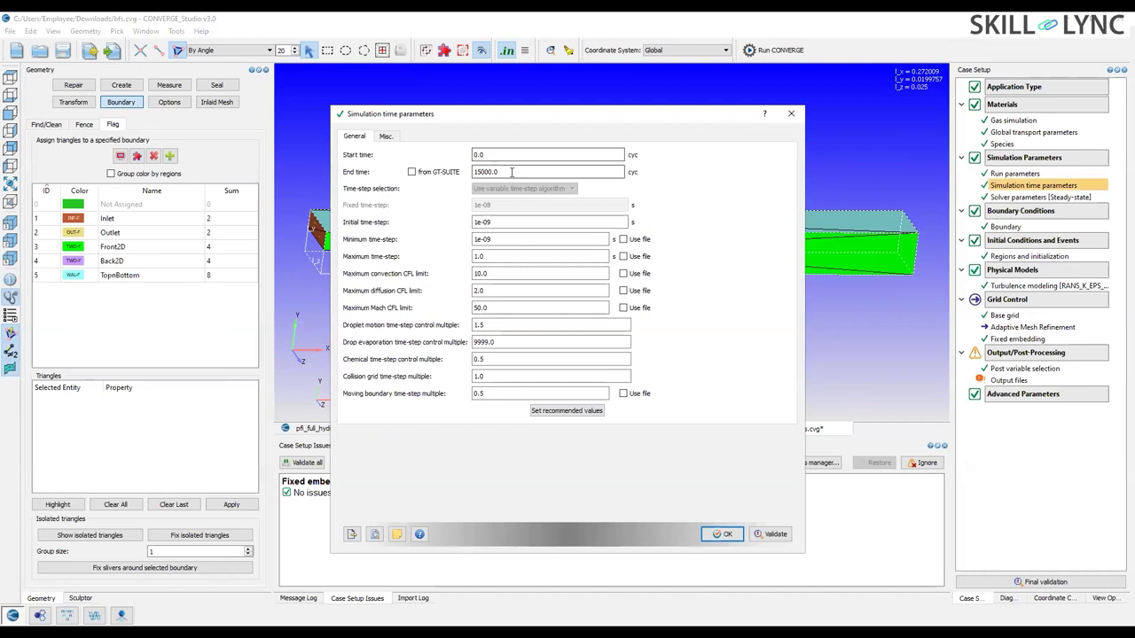
# Close Simulation time parameters and briefly check the Post variable selection settings.
pyautogui.click(792, 114)
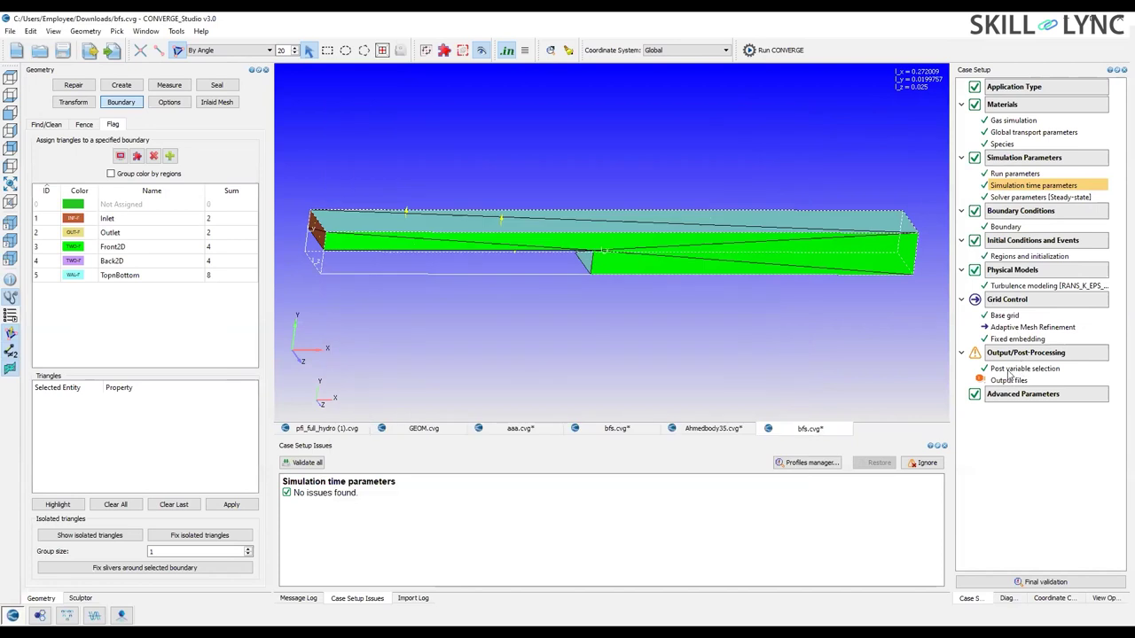
pyautogui.doubleClick(1003, 369)
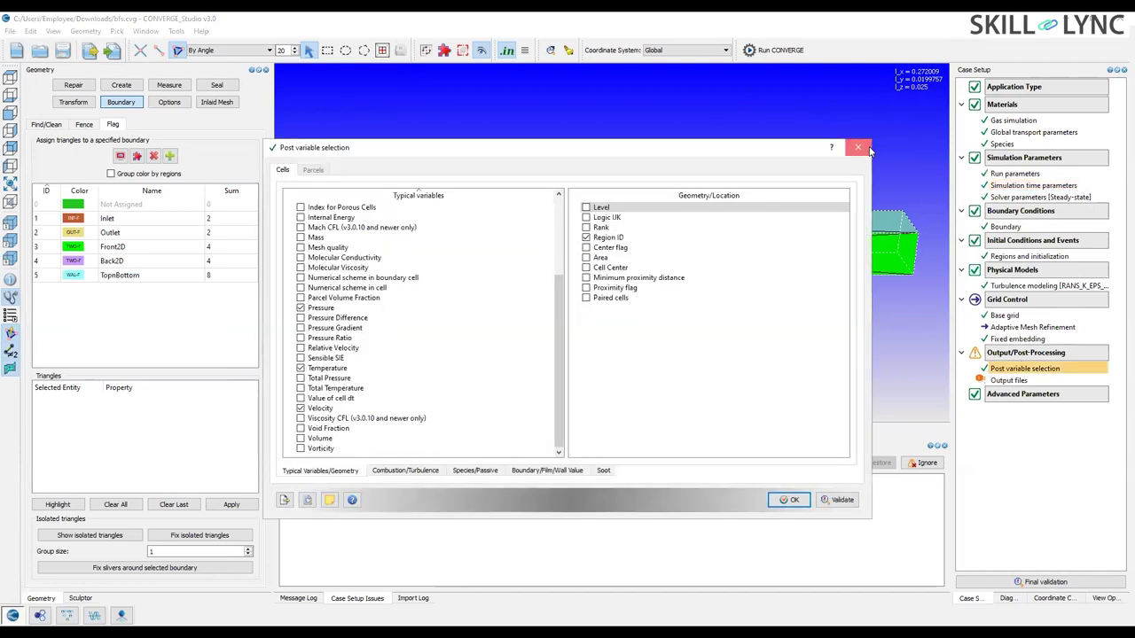
pyautogui.click(859, 147)
# Confirm Output files writing intervals: 3D output and restarts every 1000.0 cycles.
pyautogui.doubleClick(1008, 381)
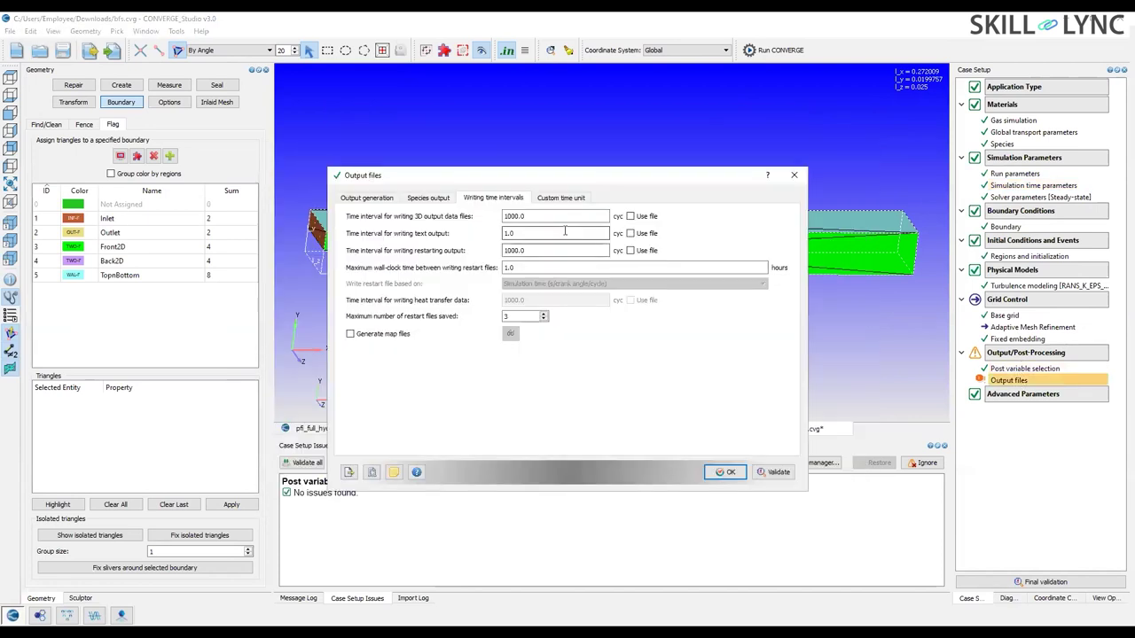
pyautogui.doubleClick(519, 216)
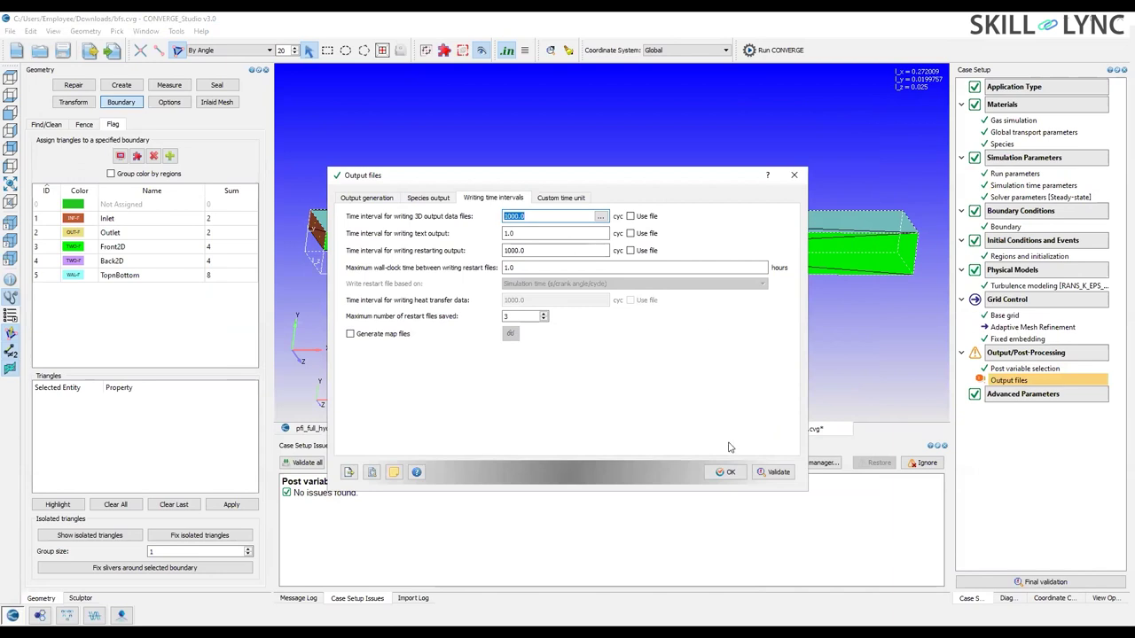
pyautogui.click(728, 473)
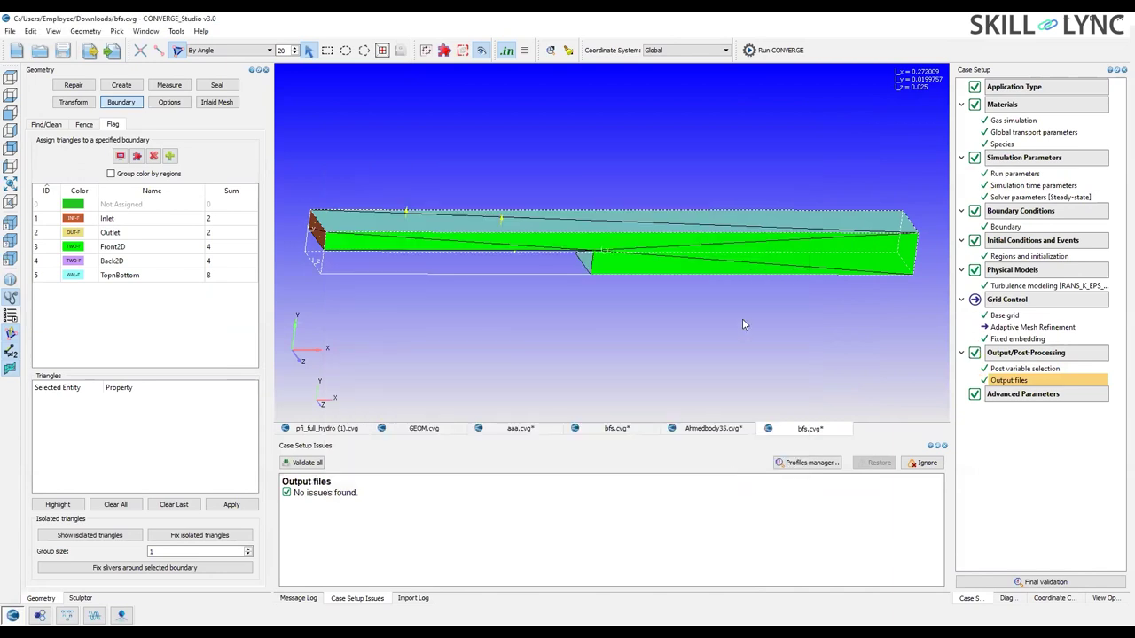
pyautogui.moveTo(738, 324); pyautogui.dragTo(759, 371)
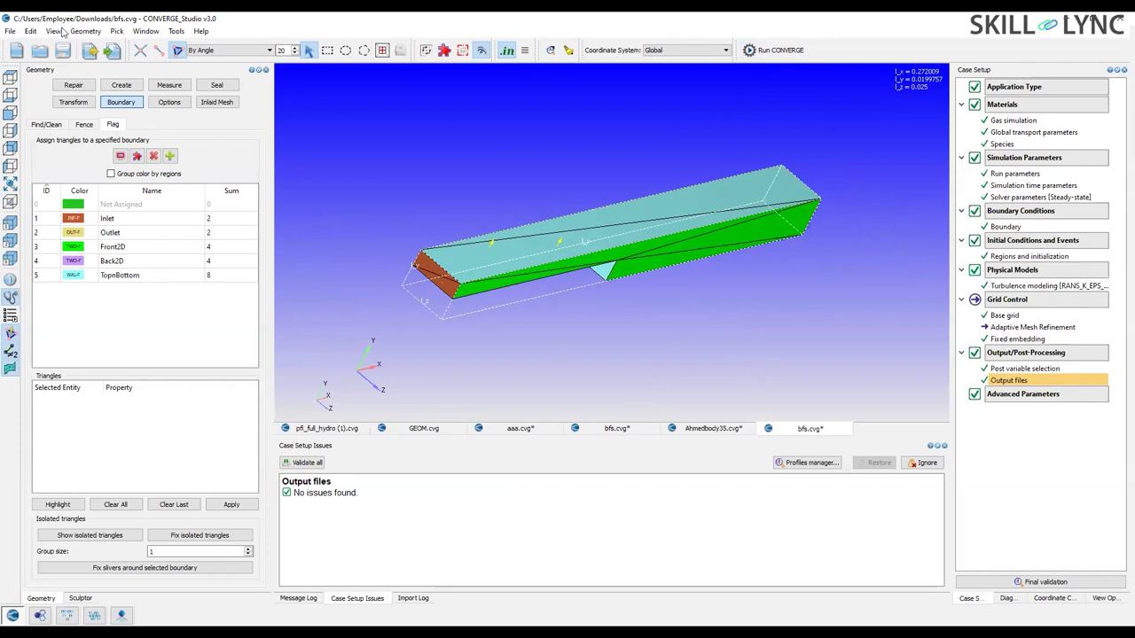
# Attempt the input-file export, decline on the 4 unresolved issues, and open Grid Control setup.
pyautogui.click(6, 34)
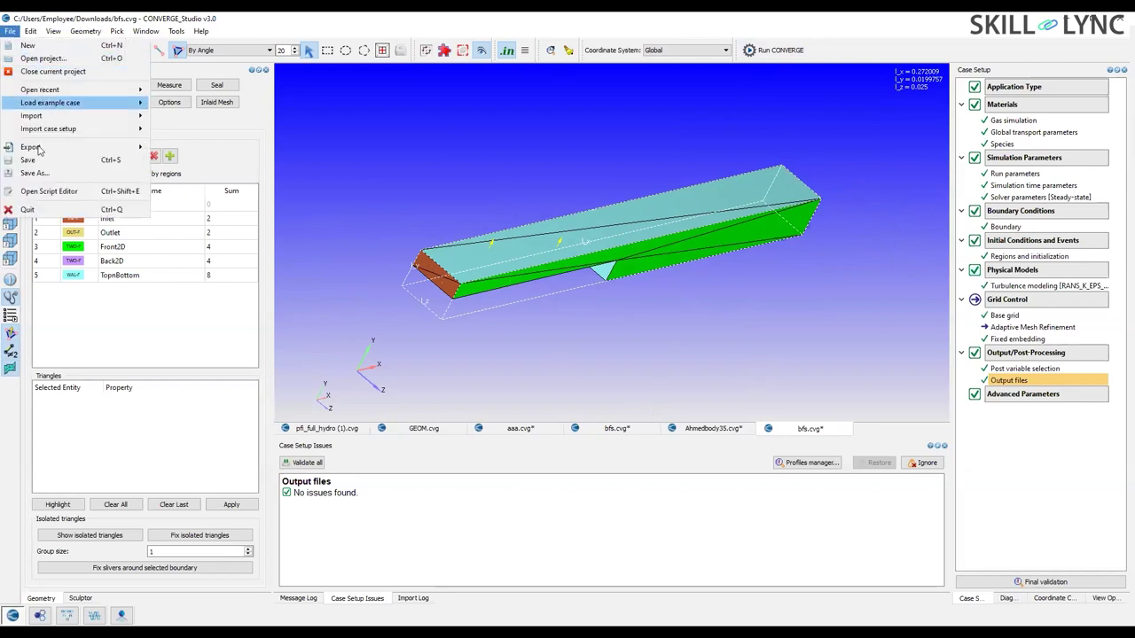
pyautogui.moveTo(39, 151)
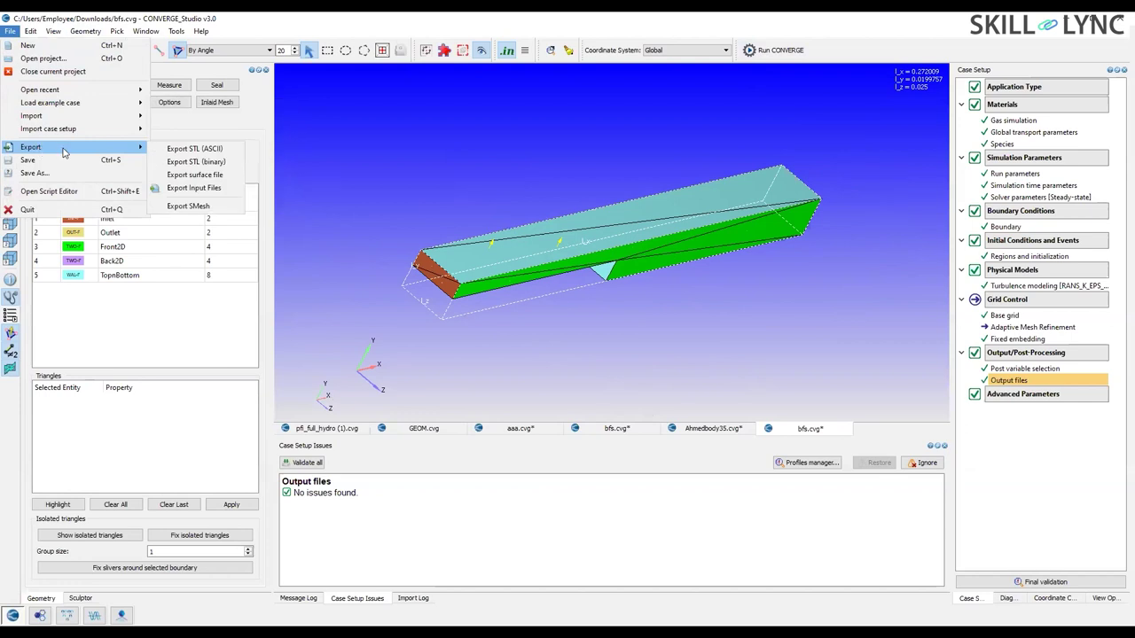
pyautogui.click(190, 189)
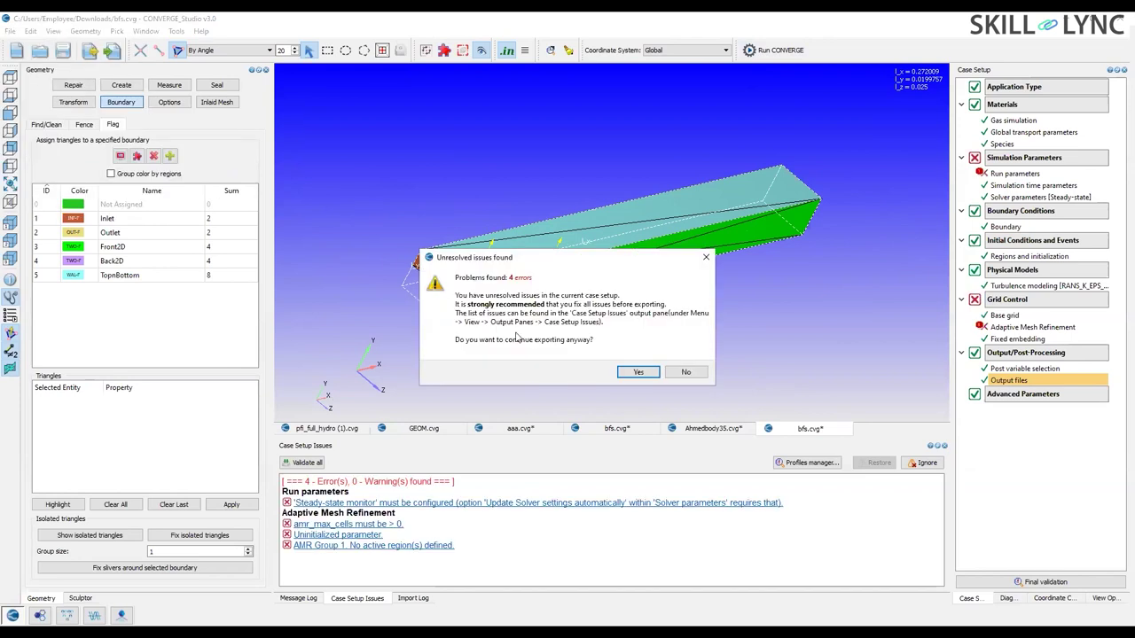
pyautogui.click(686, 372)
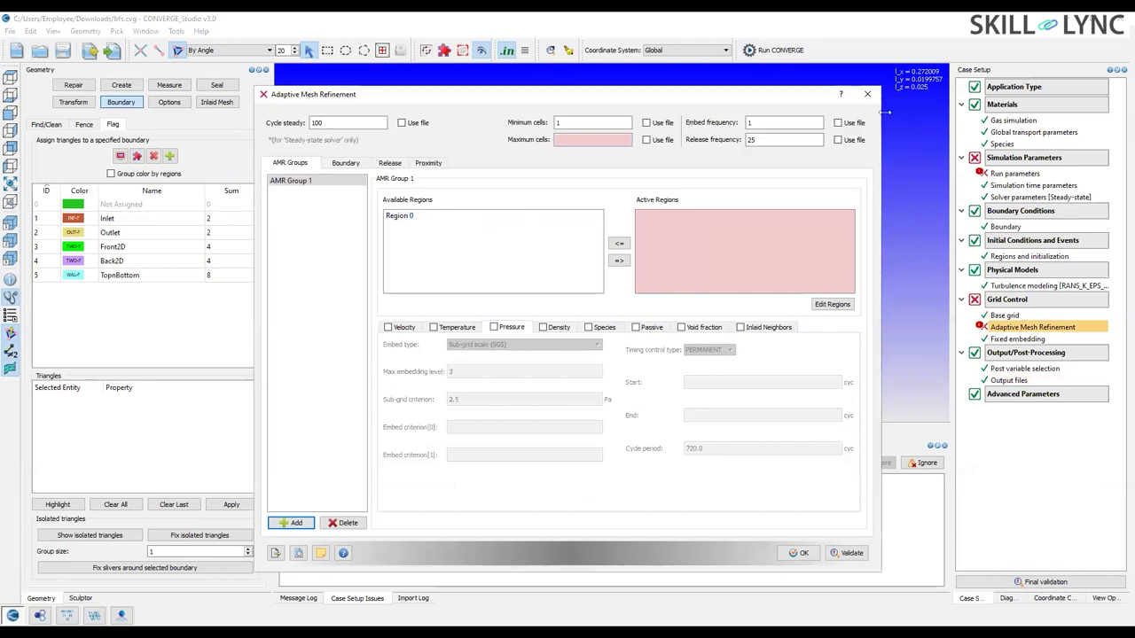
pyautogui.click(871, 95)
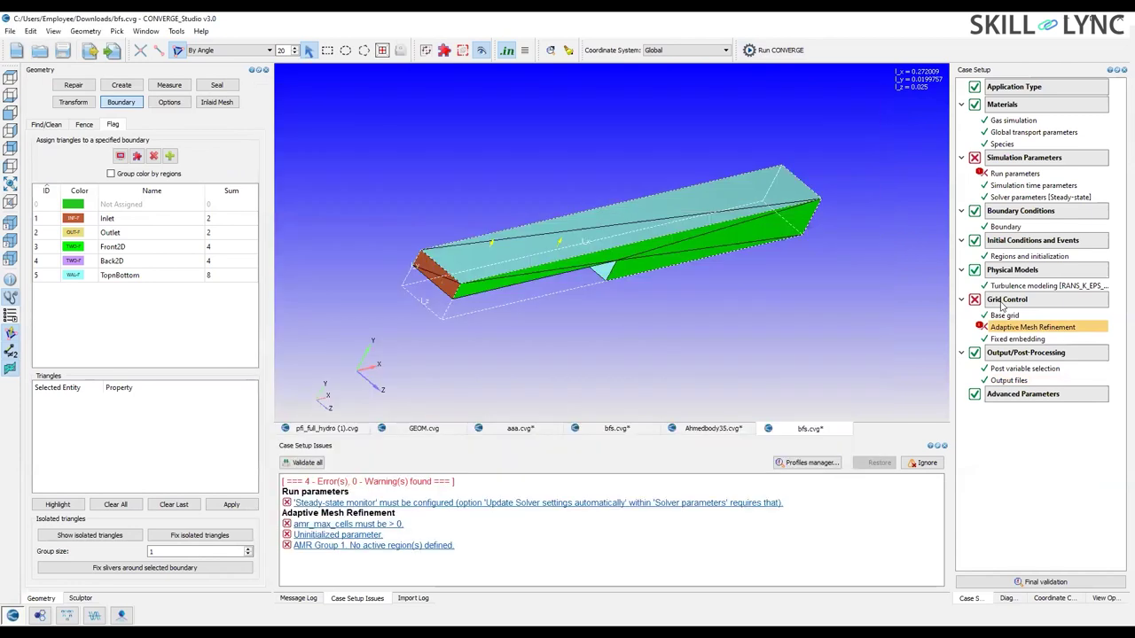
pyautogui.doubleClick(1006, 299)
# Disable Adaptive Mesh Refinement in Grid Control and apply the change.
pyautogui.click(601, 163)
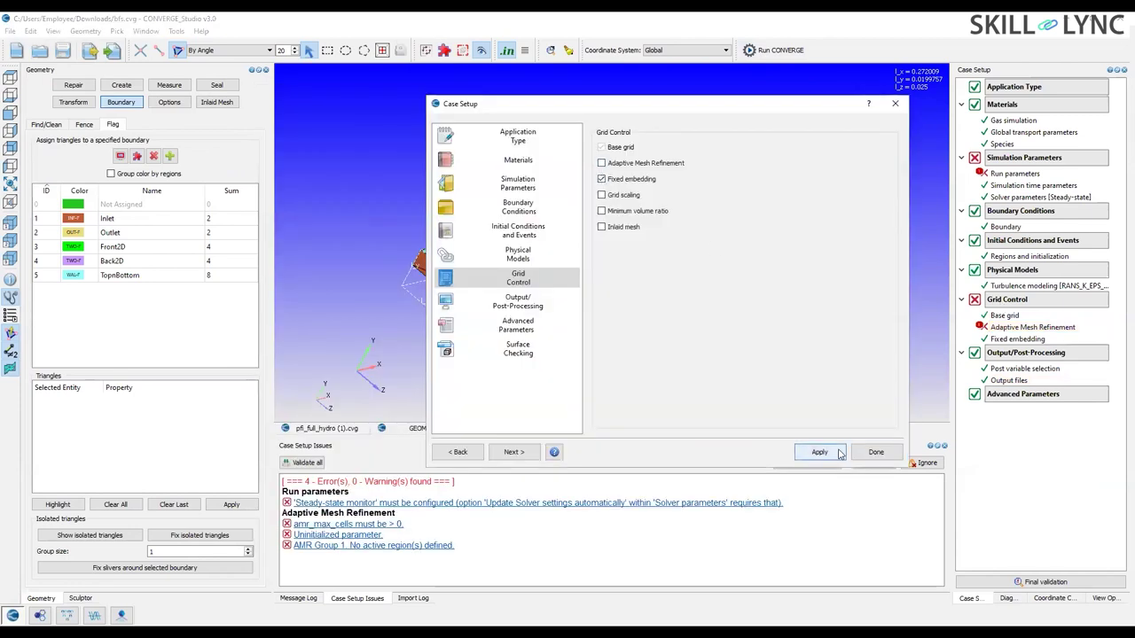
pyautogui.click(838, 453)
pyautogui.click(874, 453)
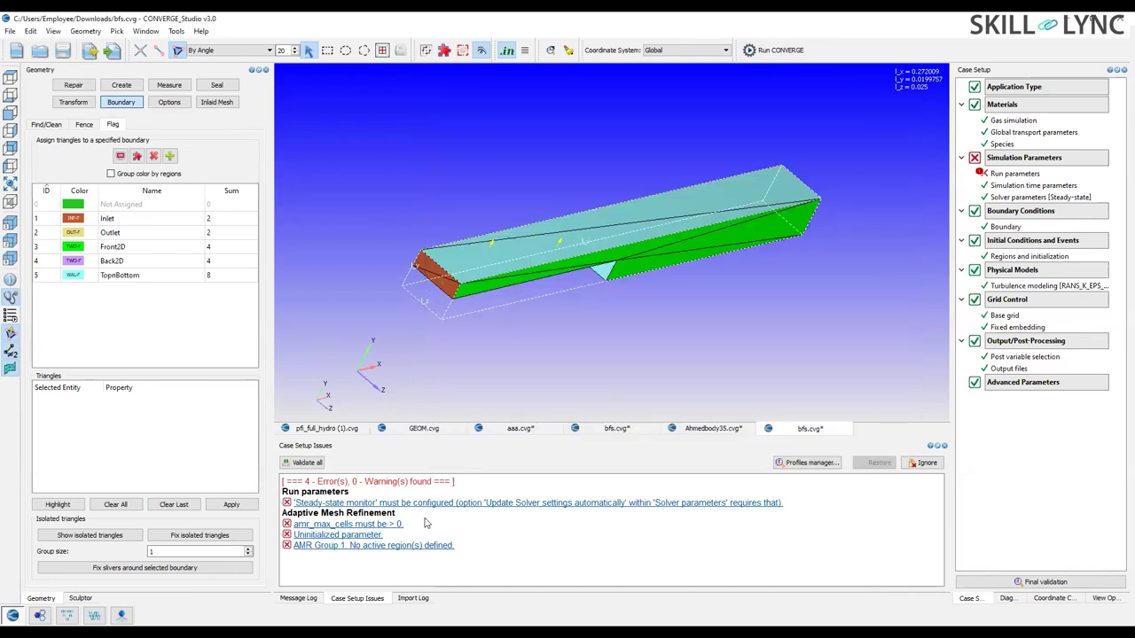
# Review the Run parameters and the steady-state Solver parameters control options.
pyautogui.click(381, 503)
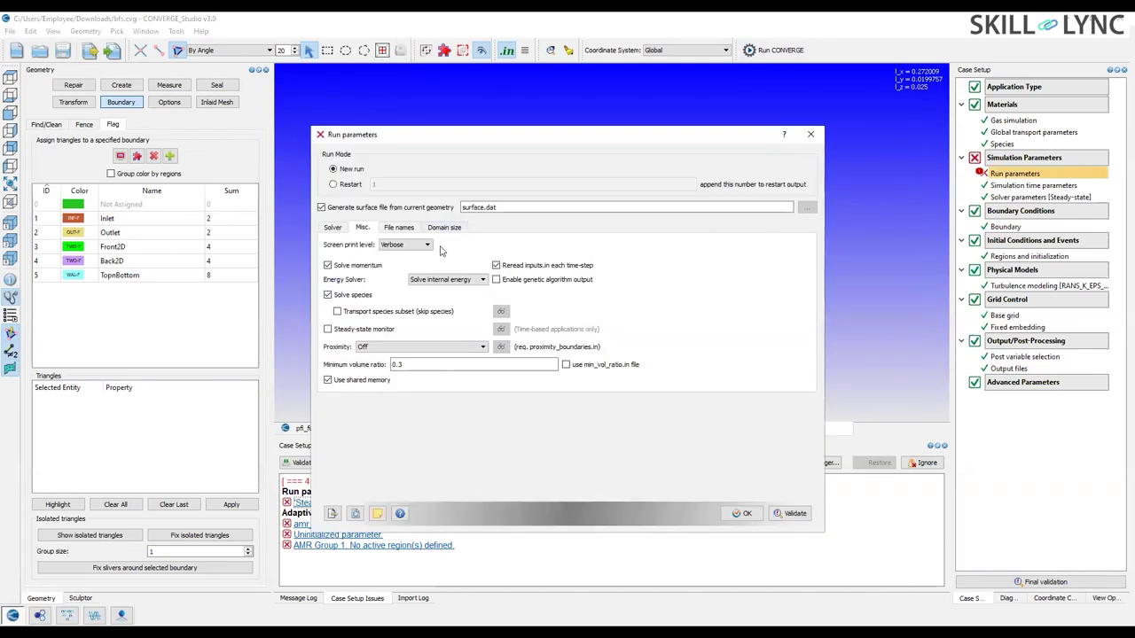
pyautogui.click(744, 515)
pyautogui.doubleClick(1010, 197)
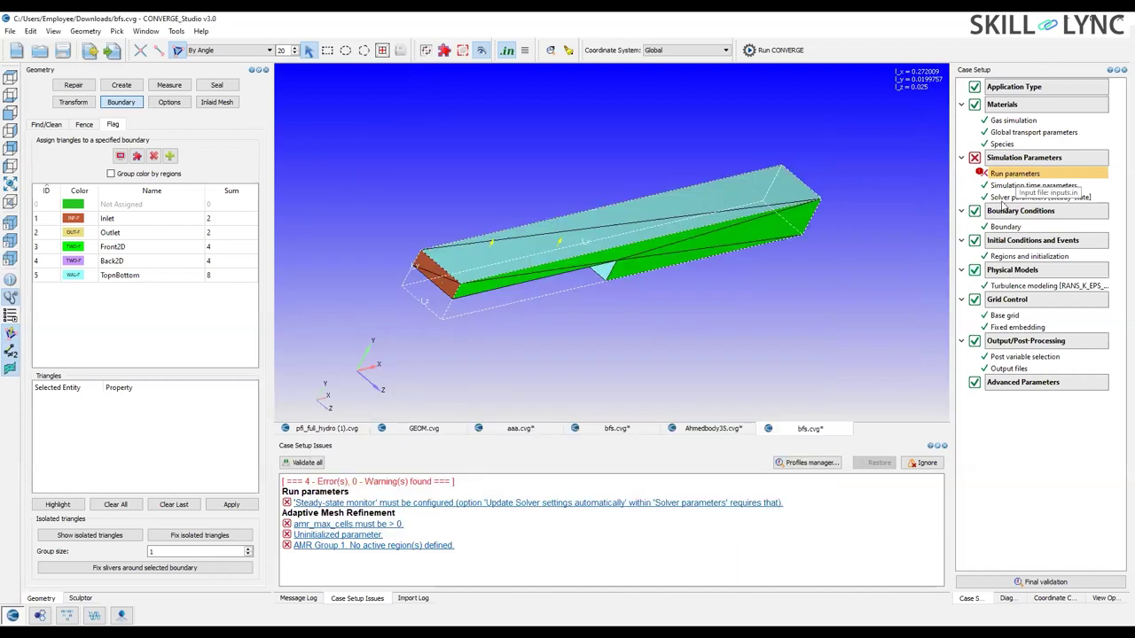
pyautogui.click(532, 227)
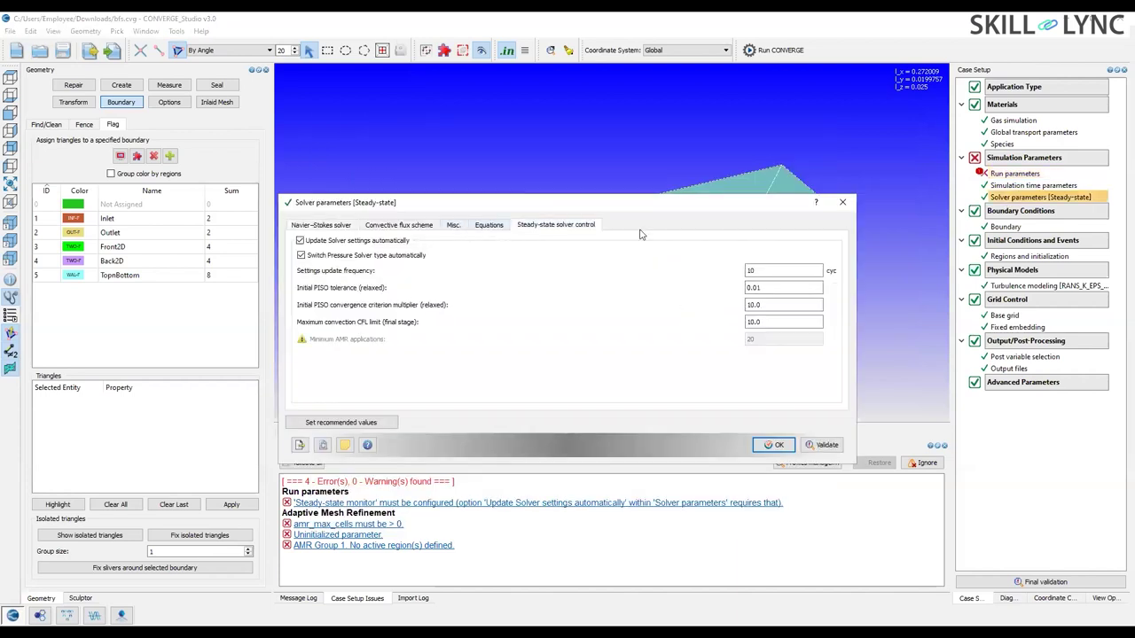
pyautogui.click(775, 445)
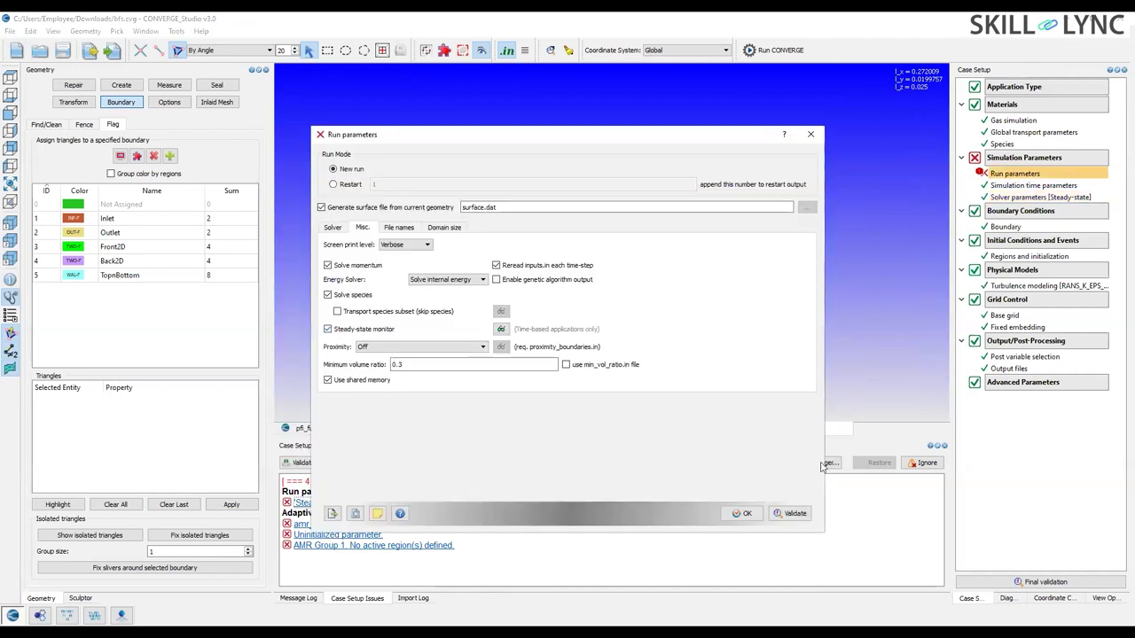
# Add a steady-state monitor tracking TOTAL_PRES on the Outlet boundary (0.01 tolerance, 500 minimum cycles).
pyautogui.click(501, 329)
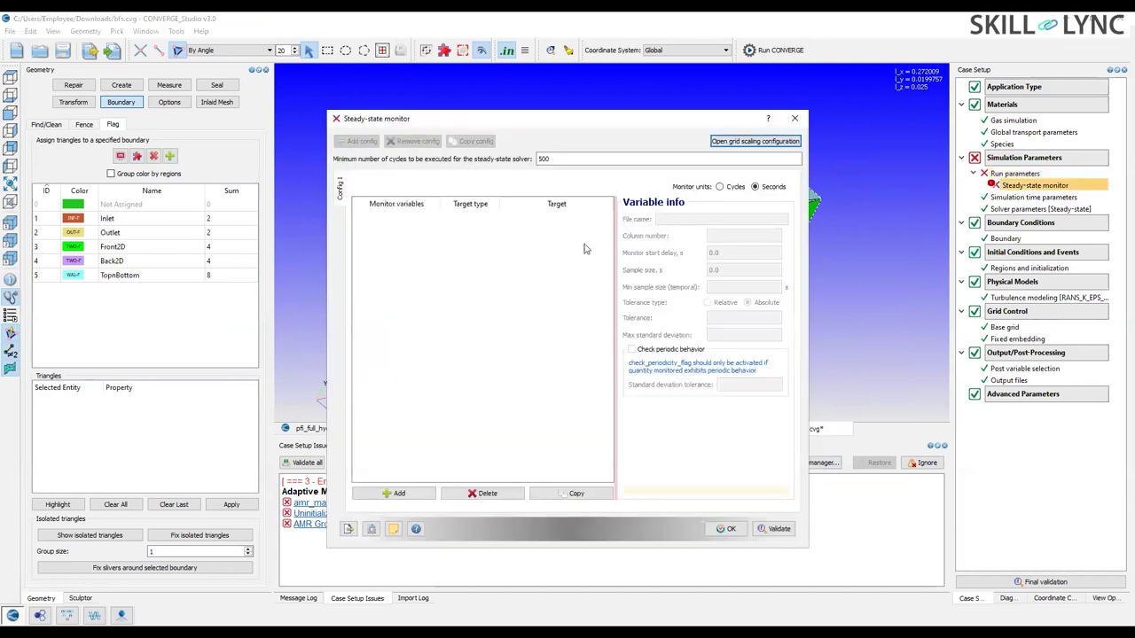
pyautogui.click(392, 493)
pyautogui.click(443, 218)
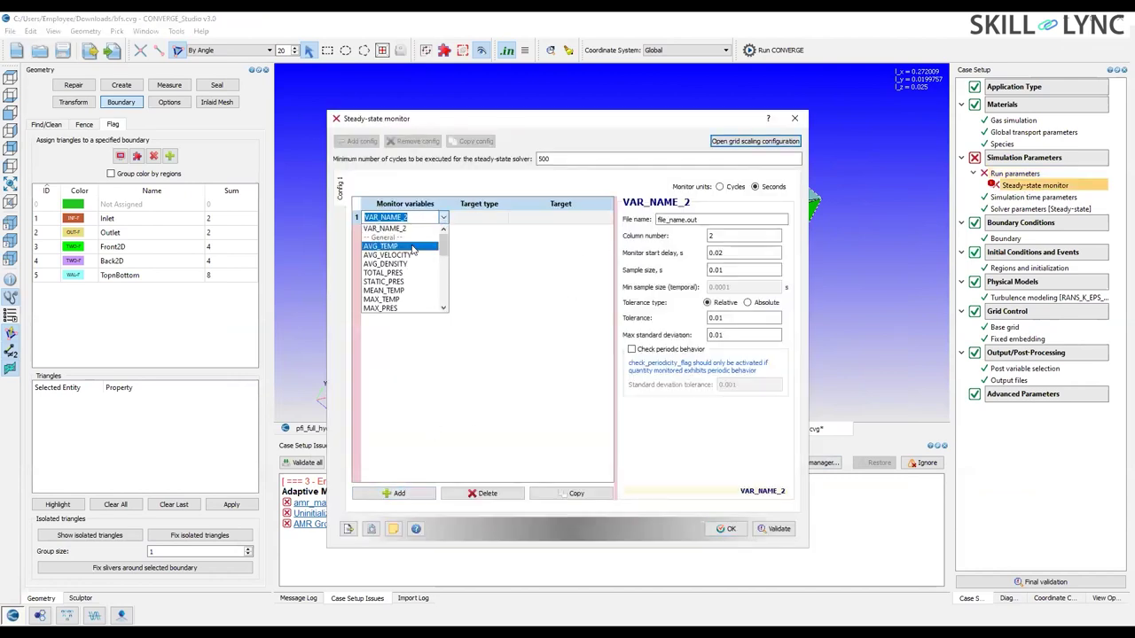
pyautogui.click(412, 250)
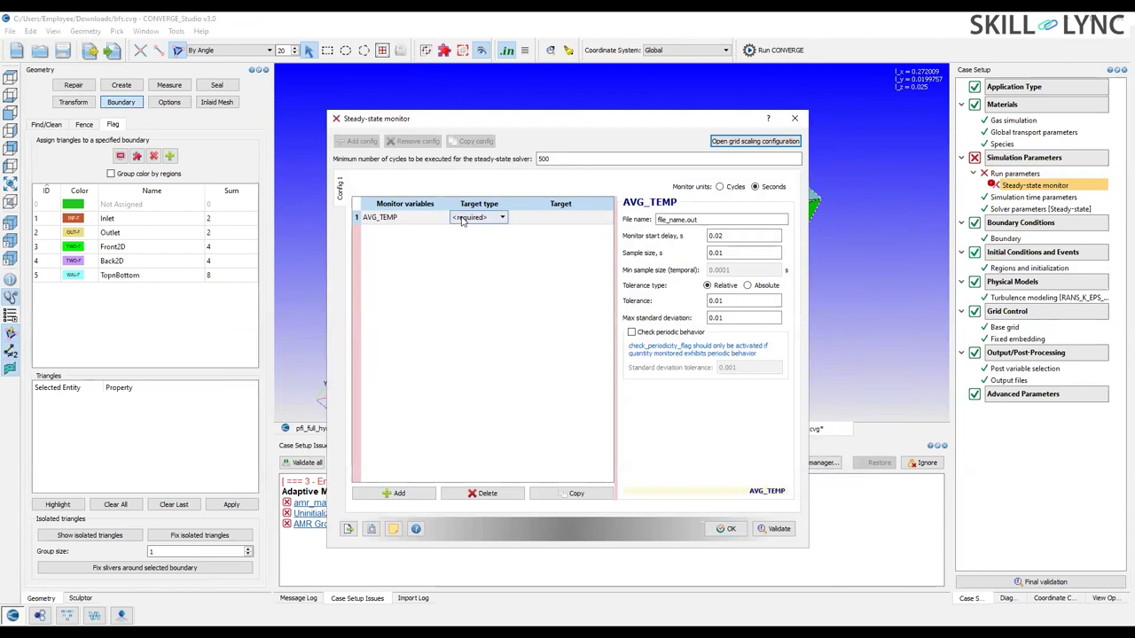
pyautogui.click(539, 219)
pyautogui.click(532, 247)
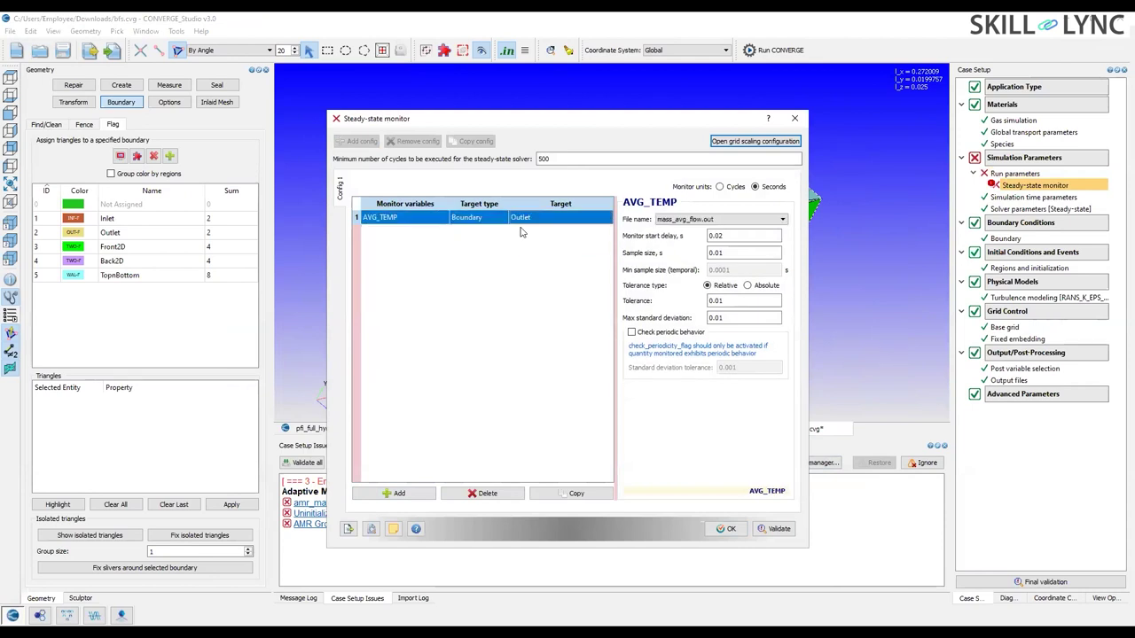
pyautogui.doubleClick(390, 217)
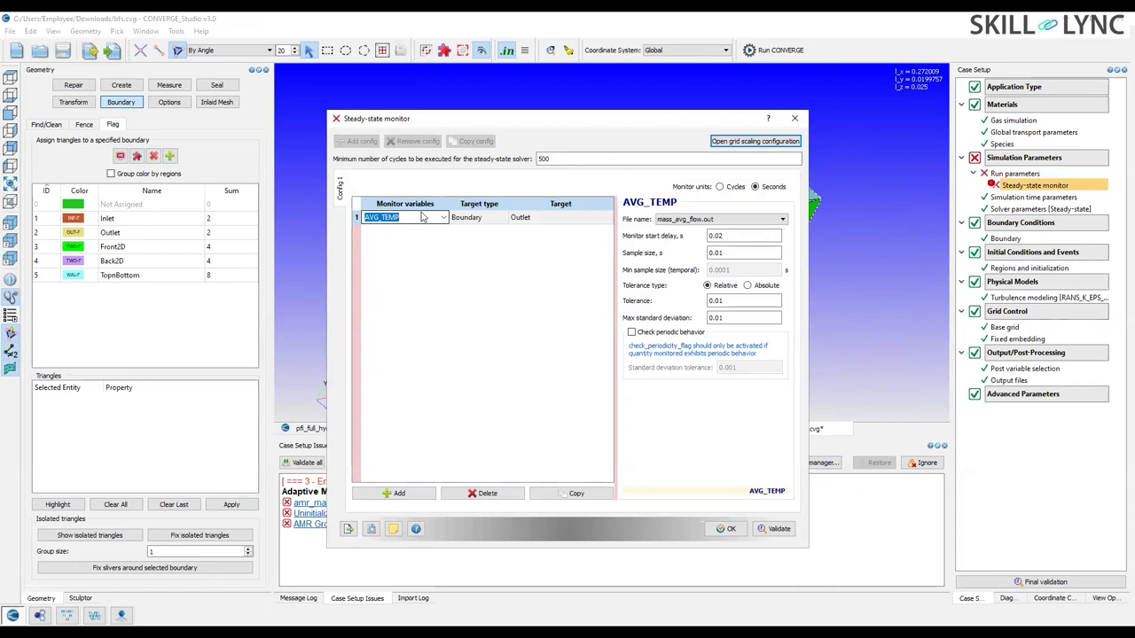
pyautogui.hotkey('alt', 'Down')
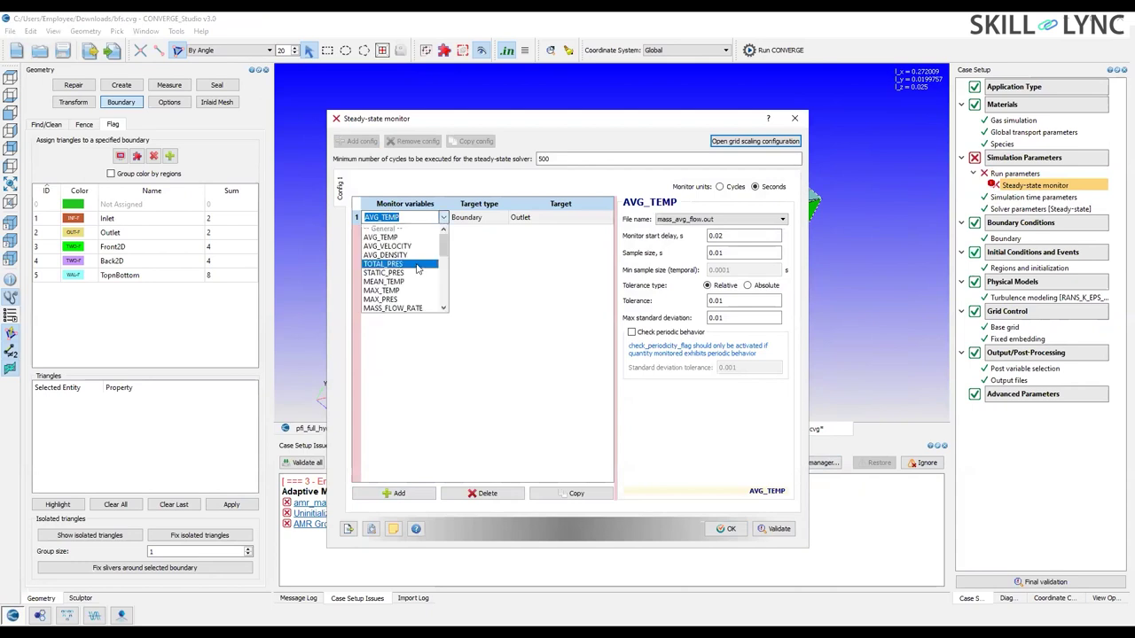
pyautogui.press('Return')
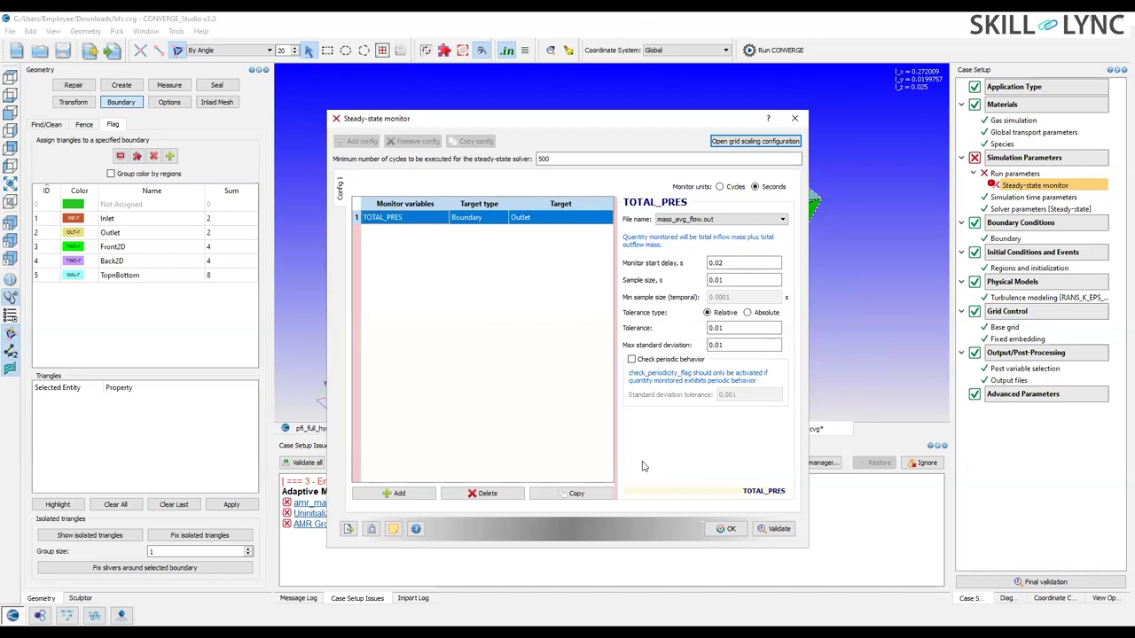
pyautogui.click(723, 532)
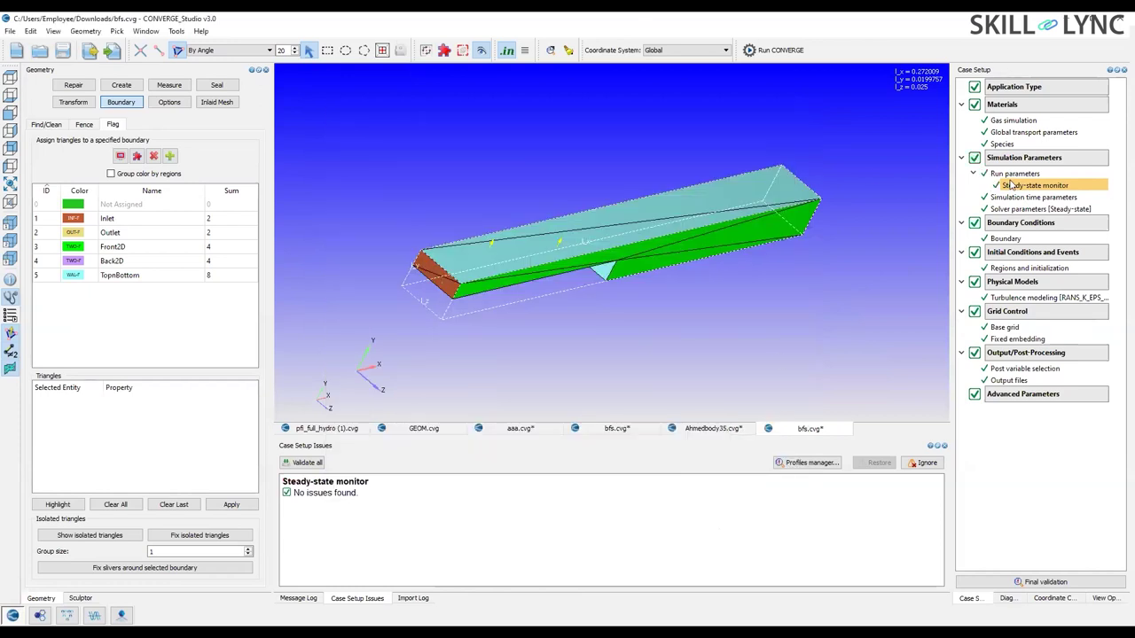
# Leave Run parameters unchanged, declining the recommended defaults.
pyautogui.doubleClick(1013, 174)
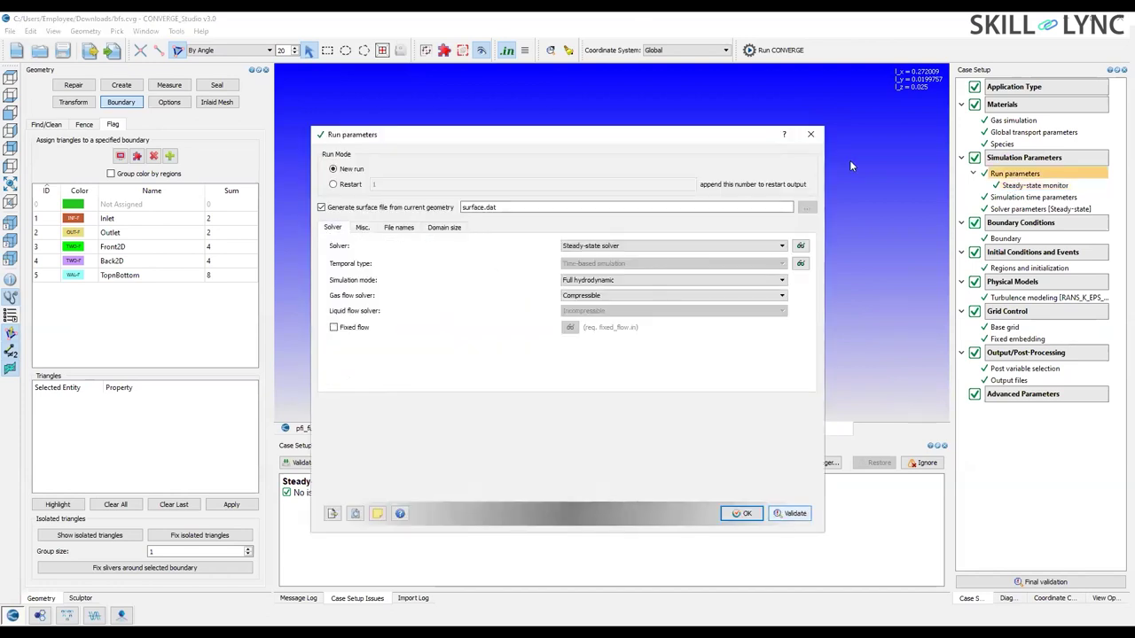
pyautogui.click(816, 140)
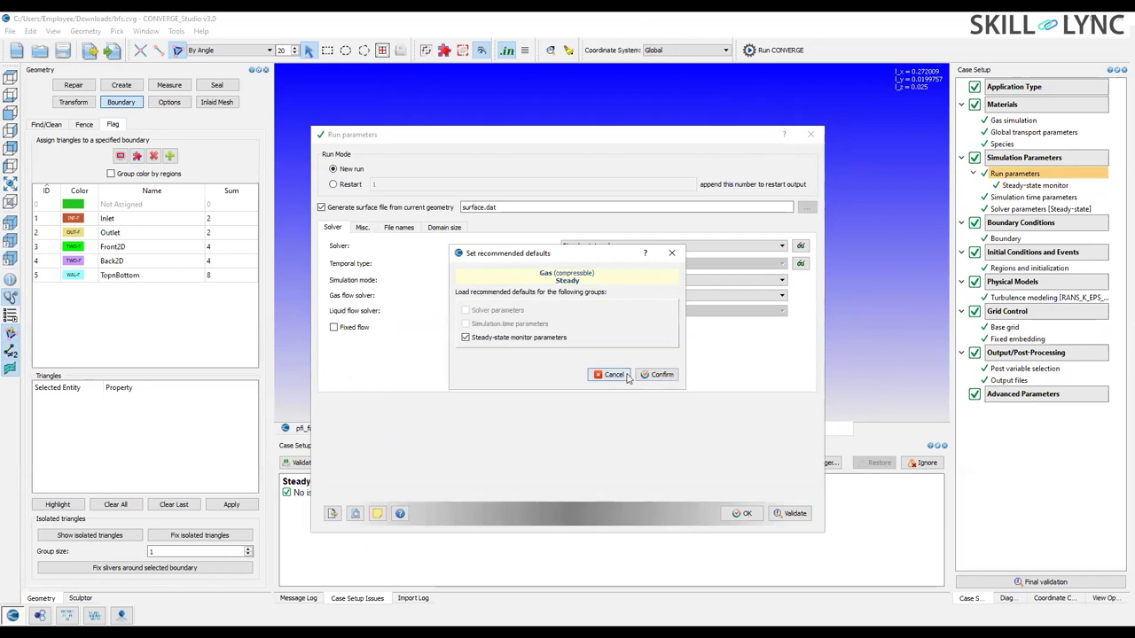
pyautogui.click(626, 376)
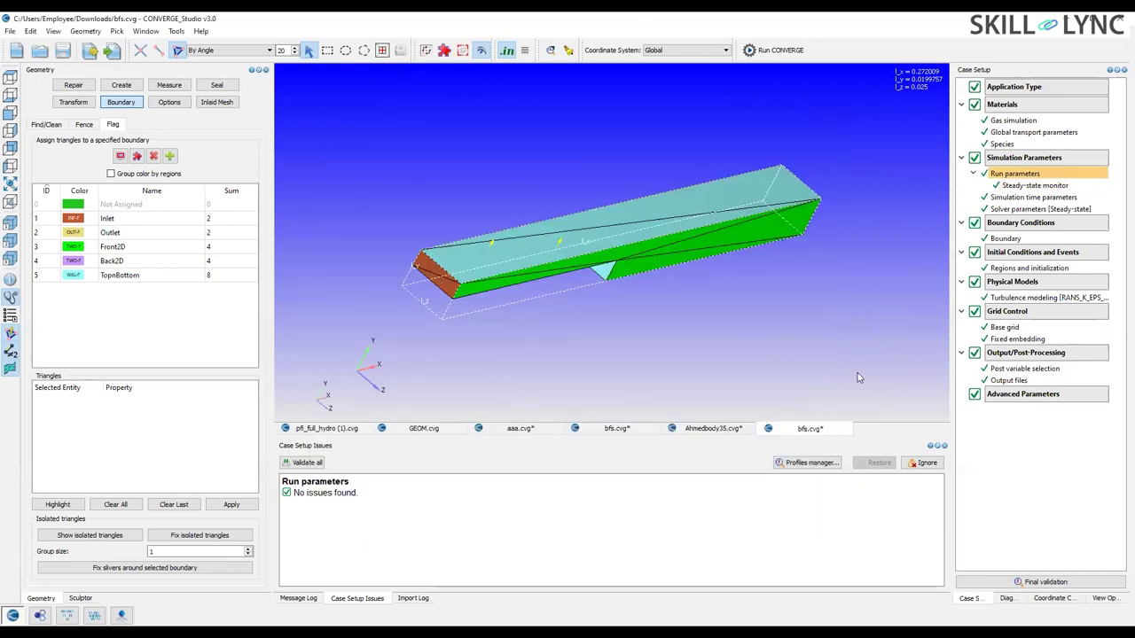
# Start File > Export > Export Input Files for the bfs case.
pyautogui.click(10, 31)
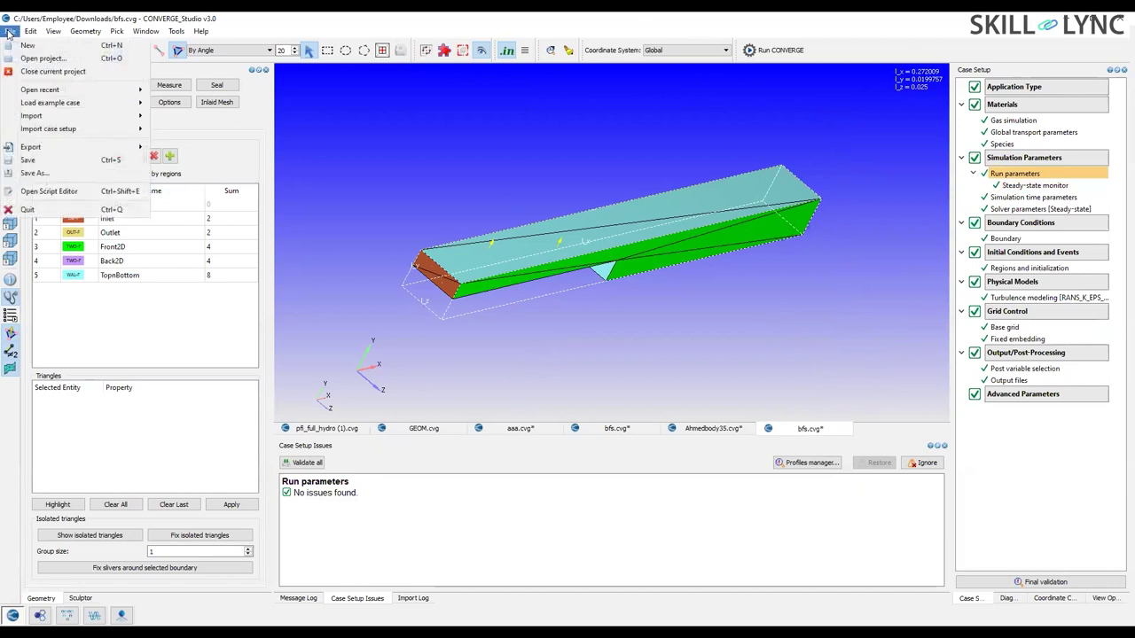
pyautogui.moveTo(55, 130)
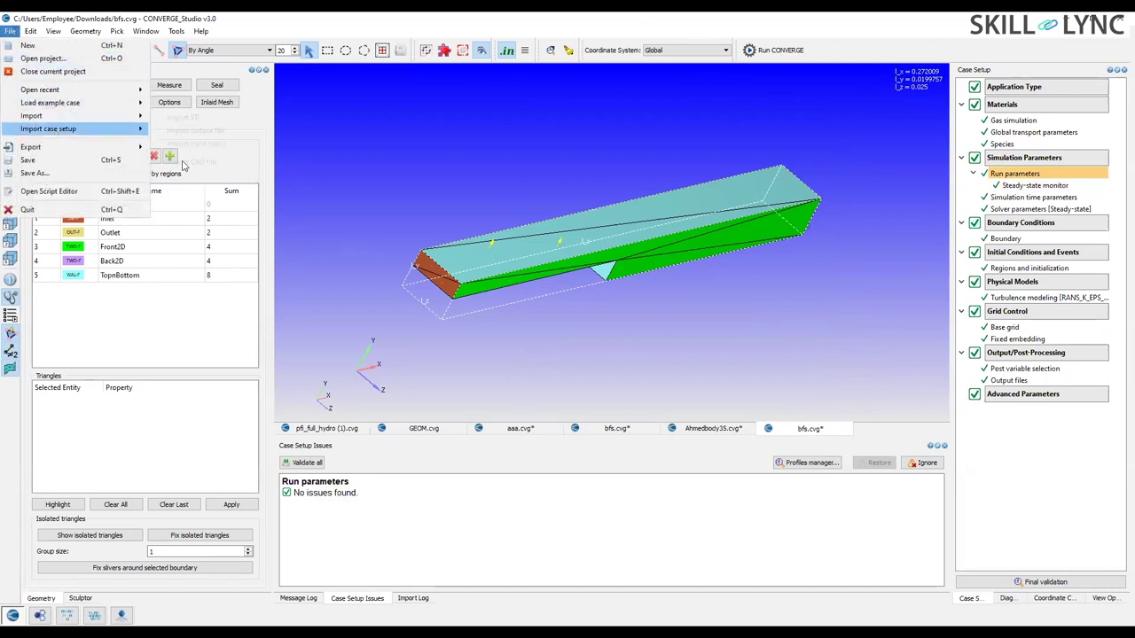
pyautogui.moveTo(106, 147)
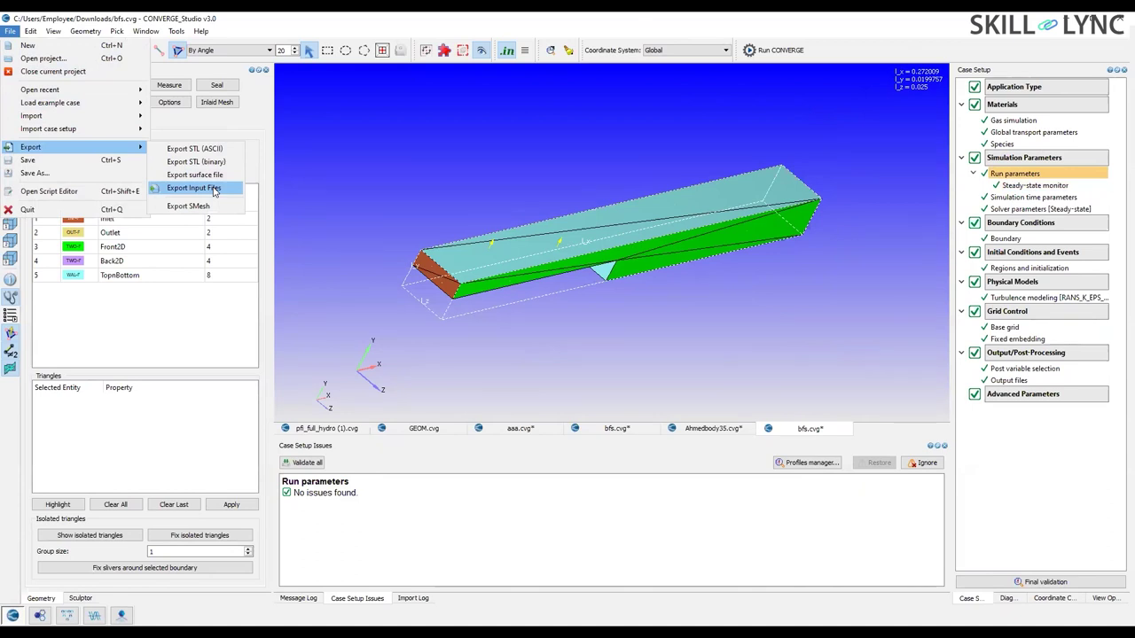
pyautogui.click(193, 188)
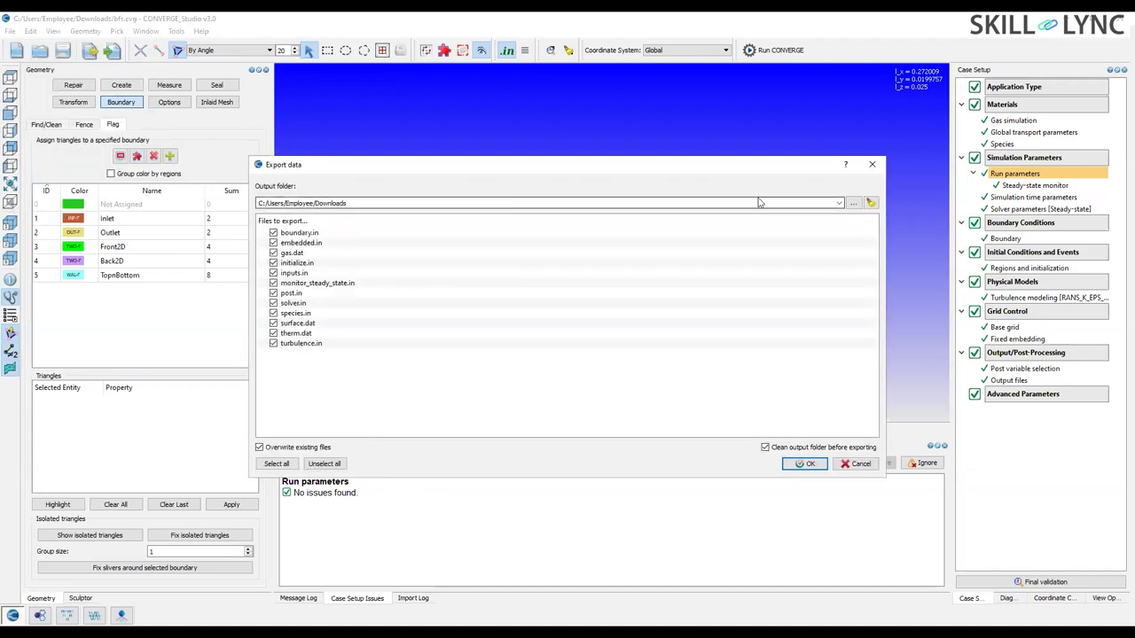
# Export the 12 input files into the Desktop BFS folder and dismiss the completion message.
pyautogui.click(853, 203)
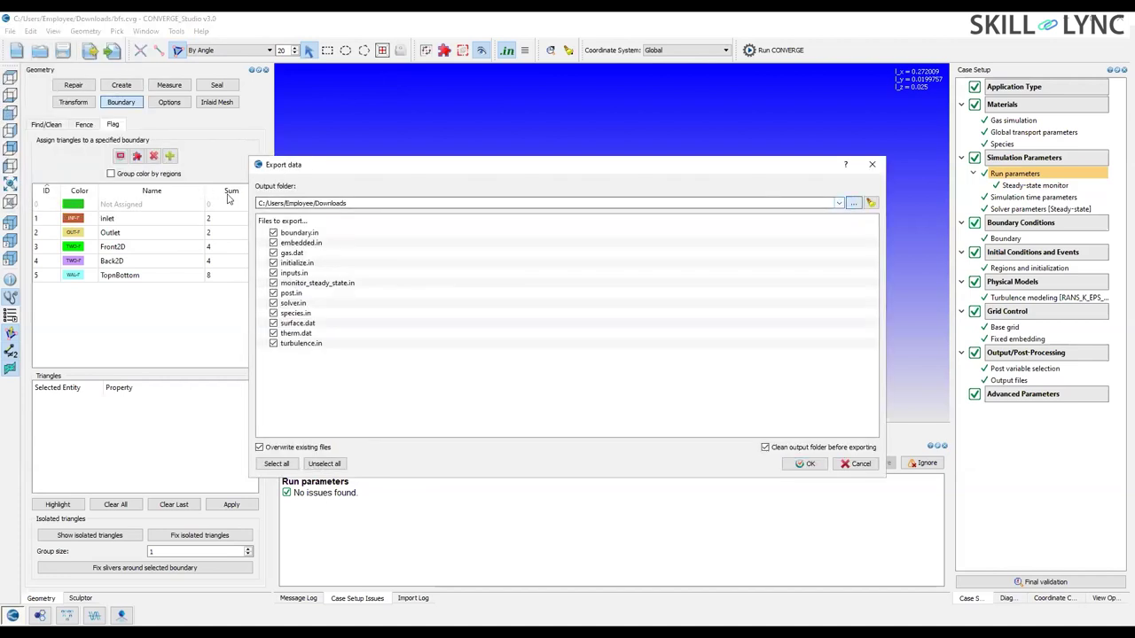
pyautogui.click(266, 209)
pyautogui.doubleClick(355, 217)
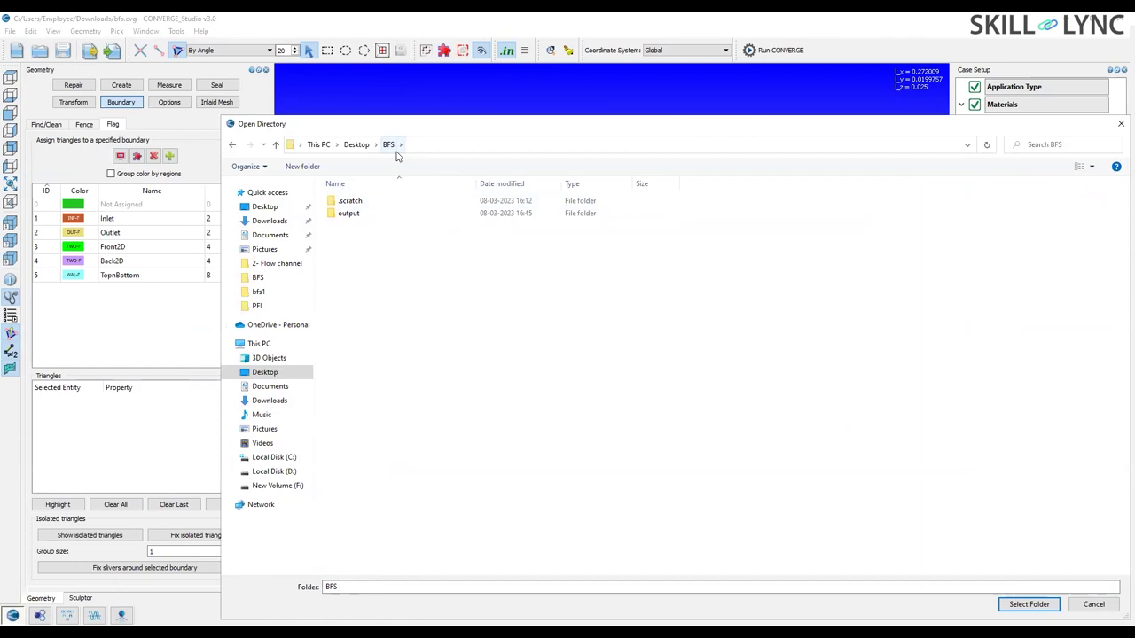
pyautogui.click(1024, 606)
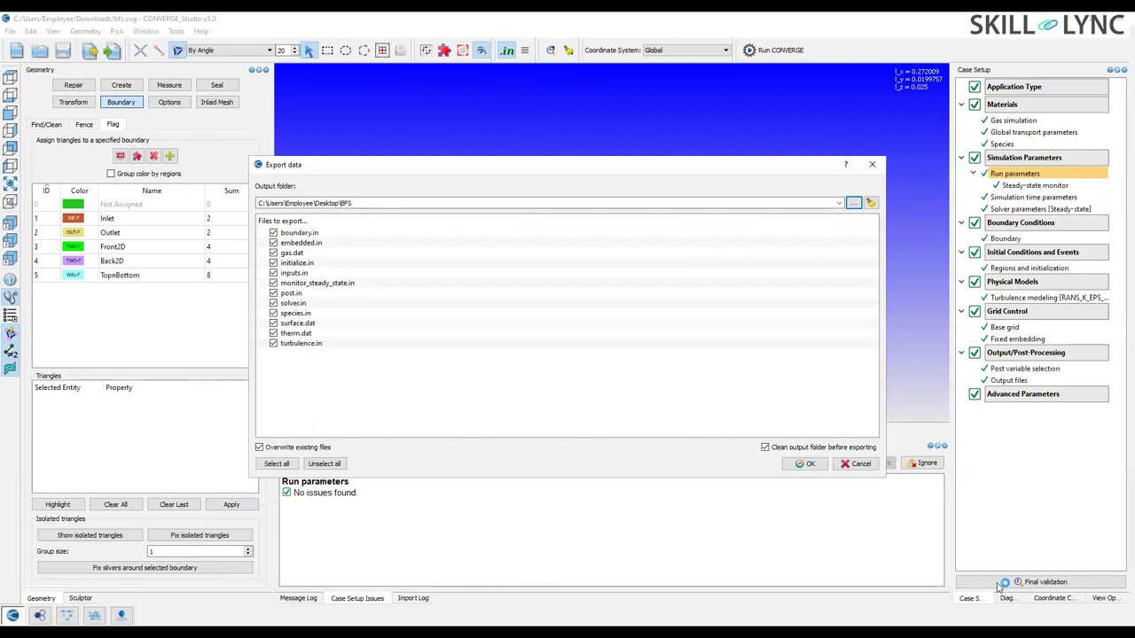
pyautogui.click(810, 467)
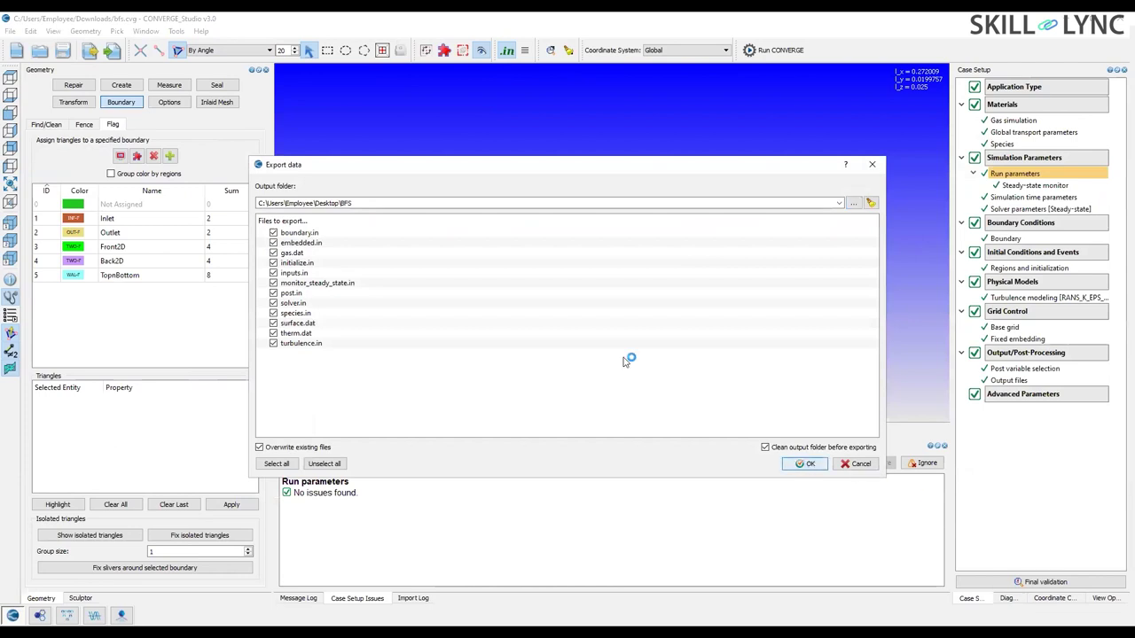
pyautogui.click(613, 358)
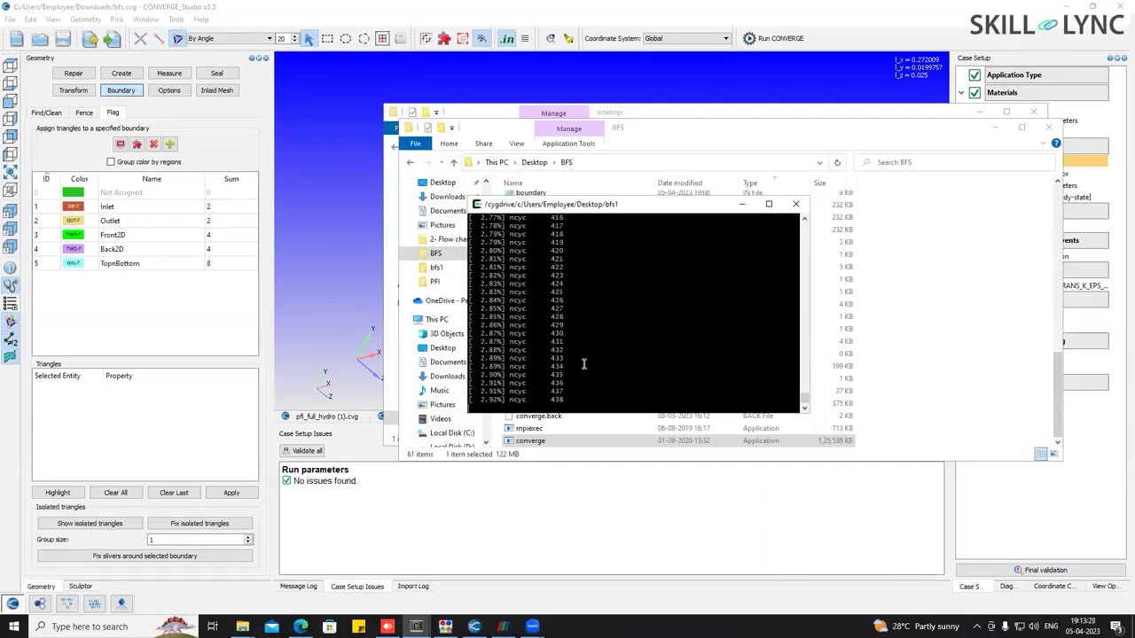
pyautogui.scroll(4, 706, 354)
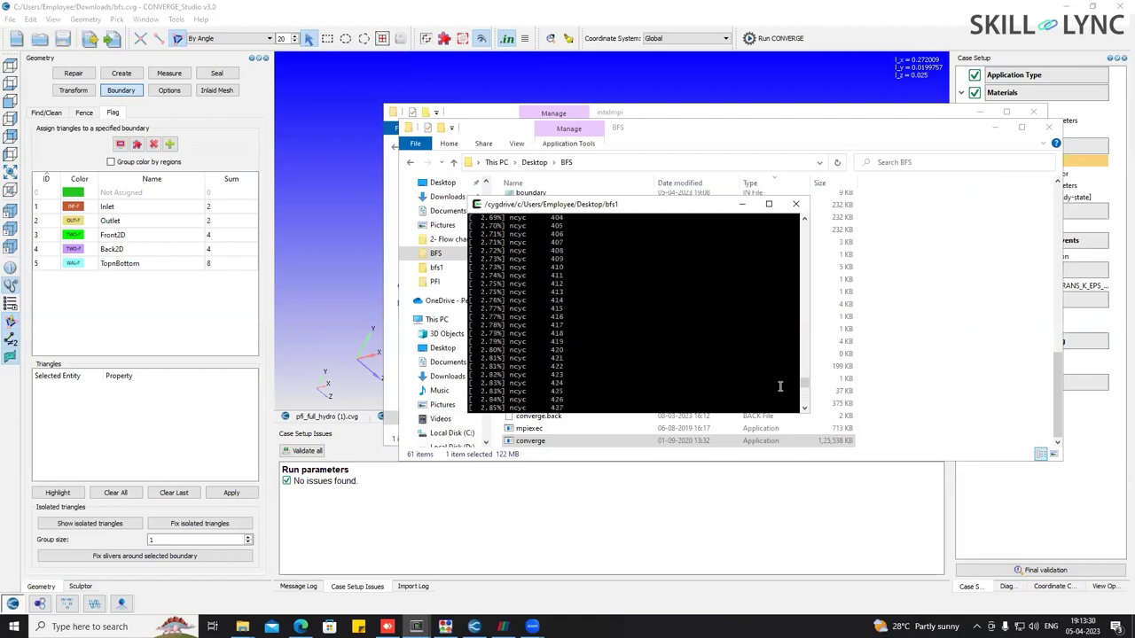
pyautogui.hotkey('ctrl', 'c')
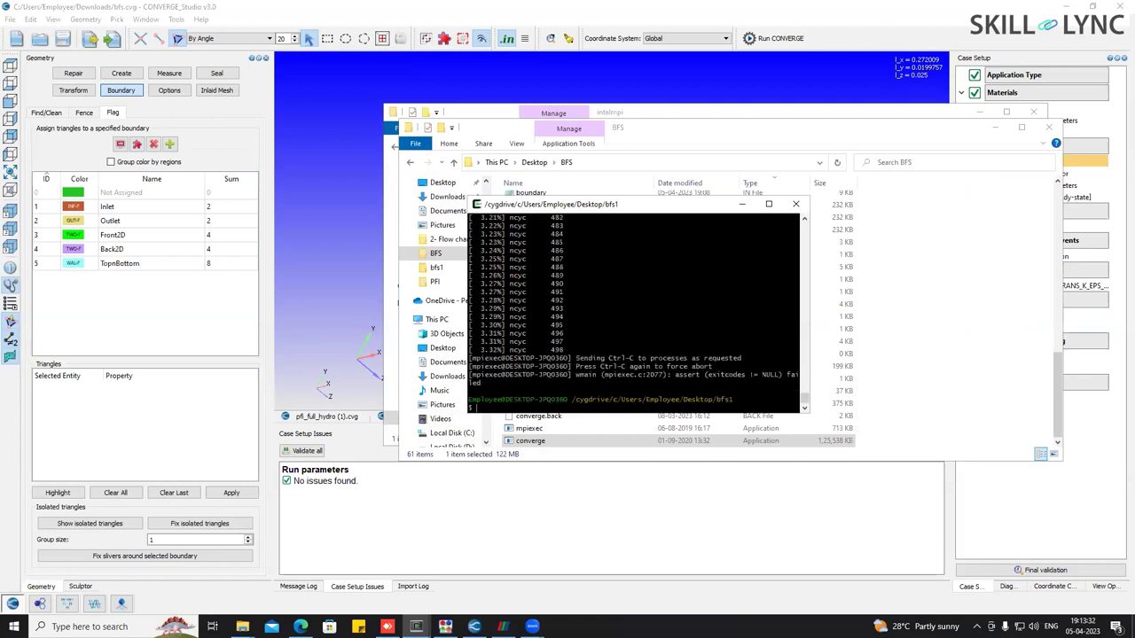
pyautogui.press('Up')
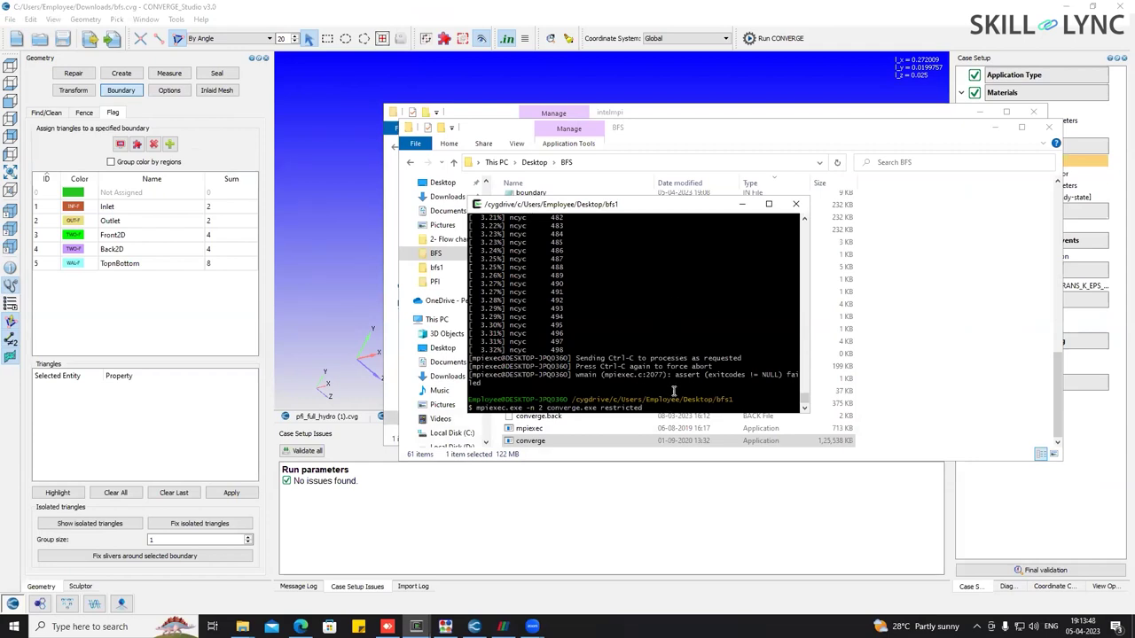
pyautogui.moveTo(745, 400); pyautogui.dragTo(572, 400)
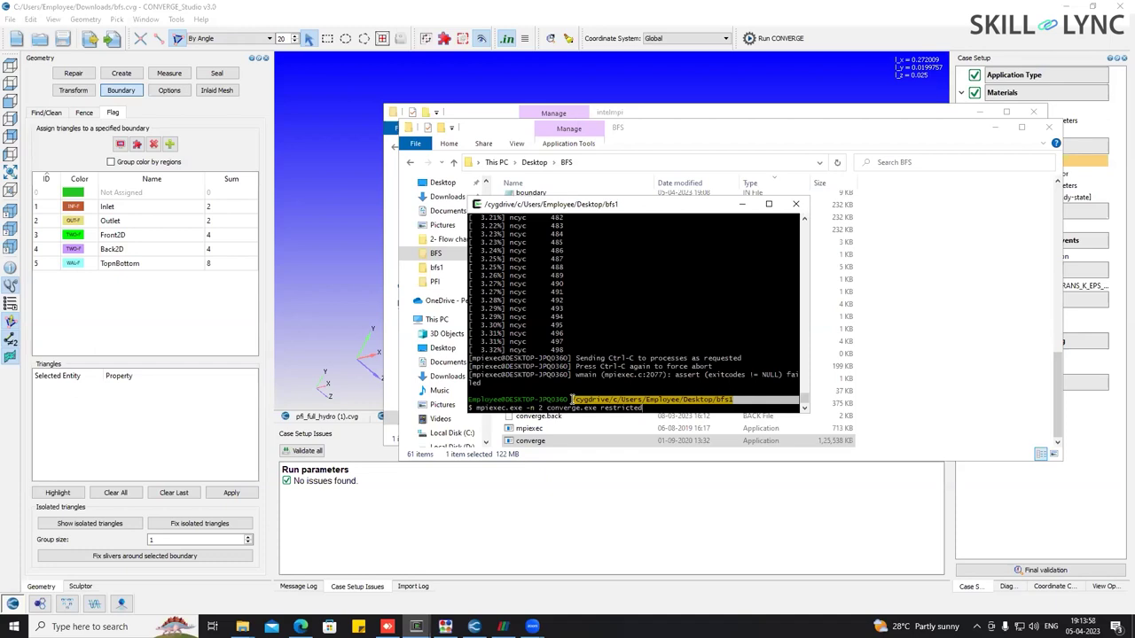
pyautogui.click(651, 407)
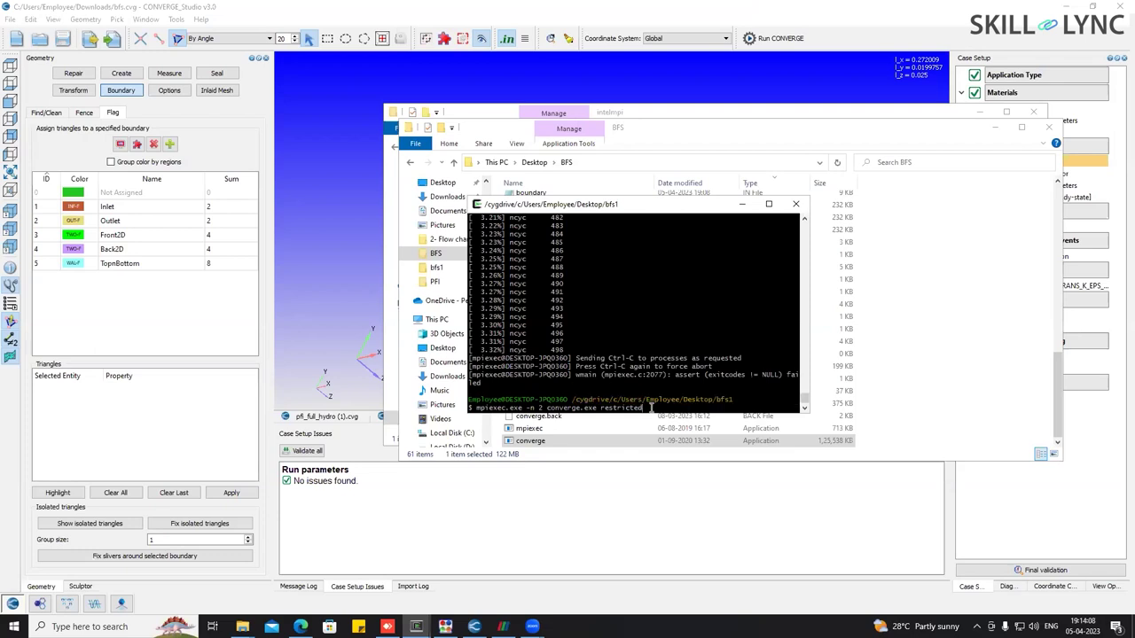
# Maximize the Cygwin terminal, clear the pending mpiexec command, and enlarge the font.
pyautogui.click(768, 204)
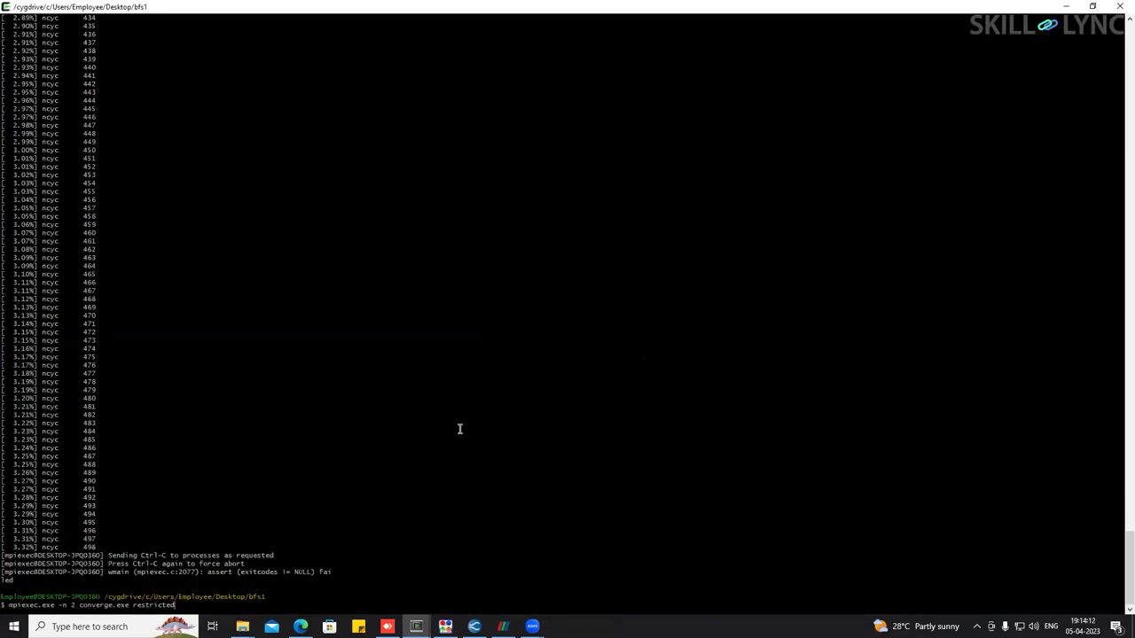
pyautogui.press('BackSpace')
pyautogui.press('BackSpace')
pyautogui.press('BackSpace')
pyautogui.press('BackSpace')
pyautogui.press('BackSpace')
pyautogui.press('BackSpace')
pyautogui.press('BackSpace')
pyautogui.press('BackSpace')
pyautogui.press('BackSpace')
pyautogui.press('BackSpace')
pyautogui.press('BackSpace')
pyautogui.press('BackSpace')
pyautogui.press('BackSpace')
pyautogui.press('BackSpace')
pyautogui.press('BackSpace')
pyautogui.press('BackSpace')
pyautogui.press('BackSpace')
pyautogui.press('BackSpace')
pyautogui.press('BackSpace')
pyautogui.press('BackSpace')
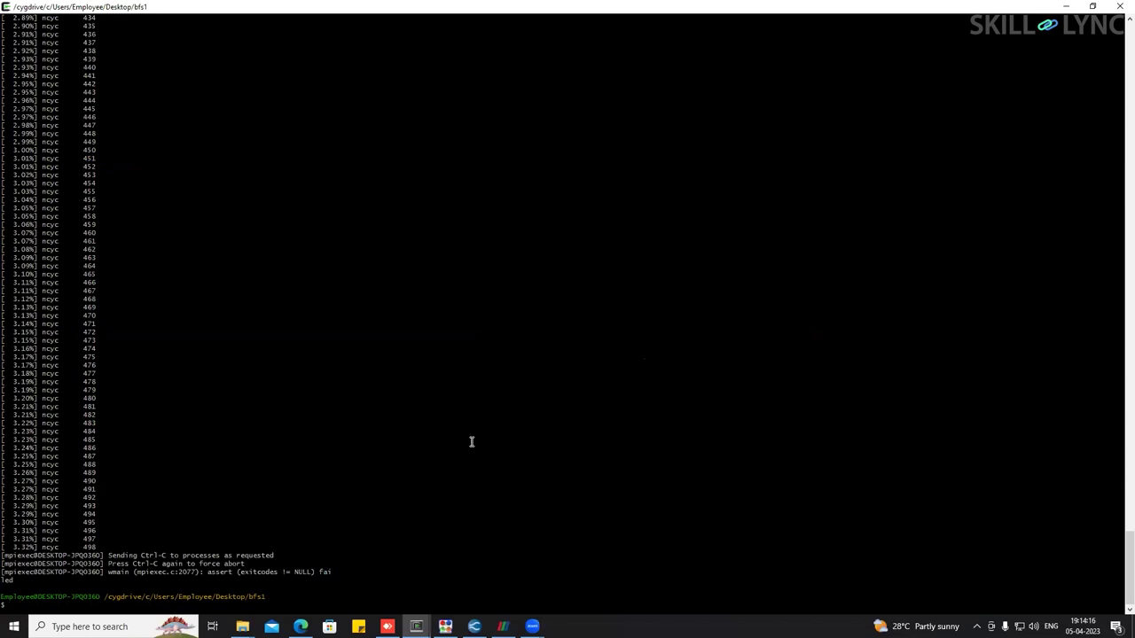
pyautogui.keyDown('ctrl'); pyautogui.scroll(4, 472, 442); pyautogui.keyUp('ctrl')
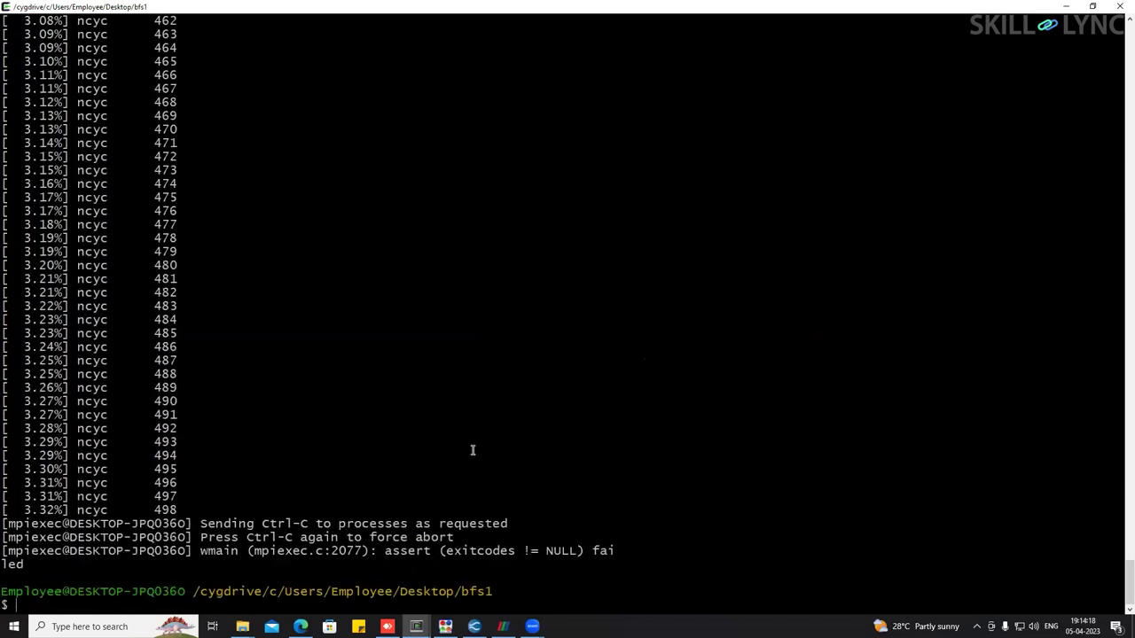
pyautogui.keyDown('ctrl'); pyautogui.scroll(3, 481, 475); pyautogui.keyUp('ctrl')
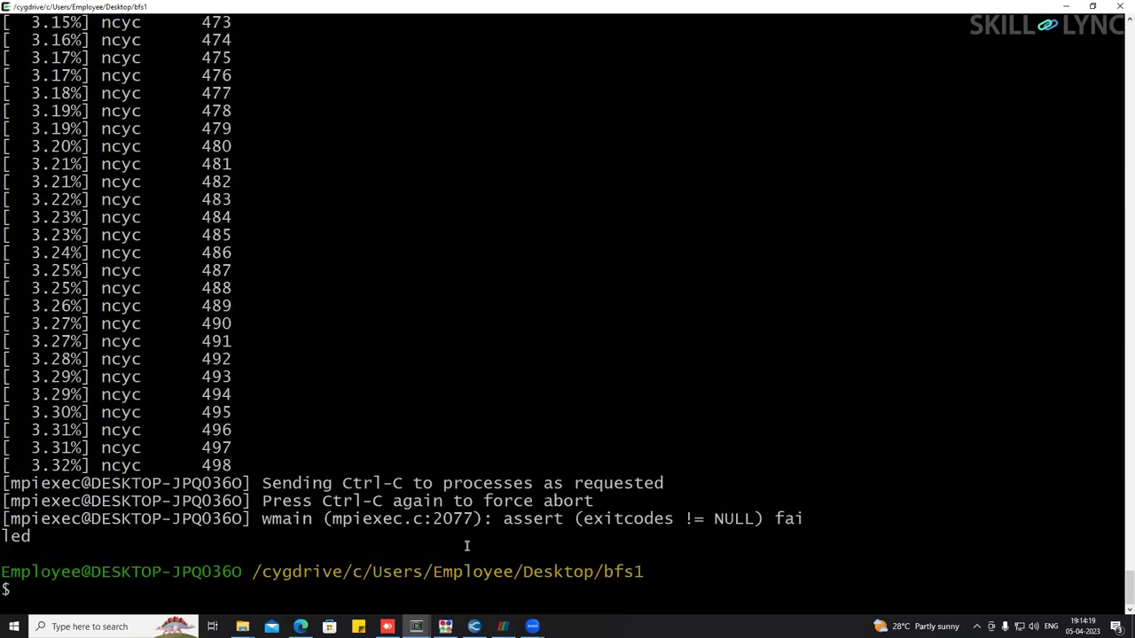
pyautogui.keyDown('ctrl'); pyautogui.scroll(-1, 466, 545); pyautogui.keyUp('ctrl')
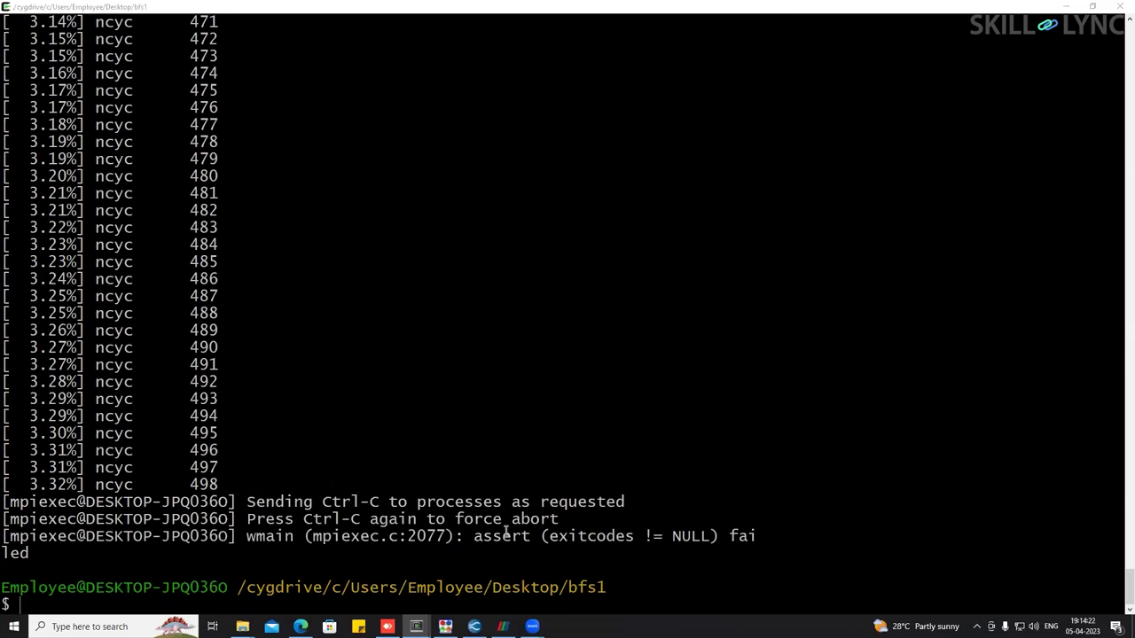
pyautogui.keyDown('ctrl'); pyautogui.scroll(1, 525, 530); pyautogui.keyUp('ctrl')
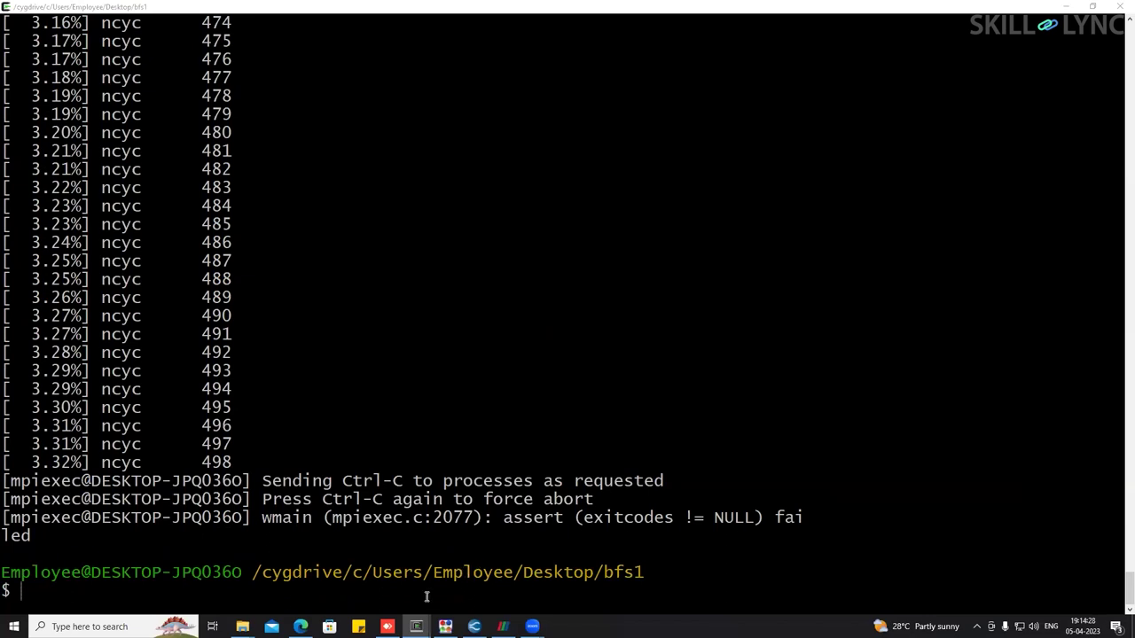
# Open the Desktop BFS case folder in File Explorer.
pyautogui.moveTo(242, 627)
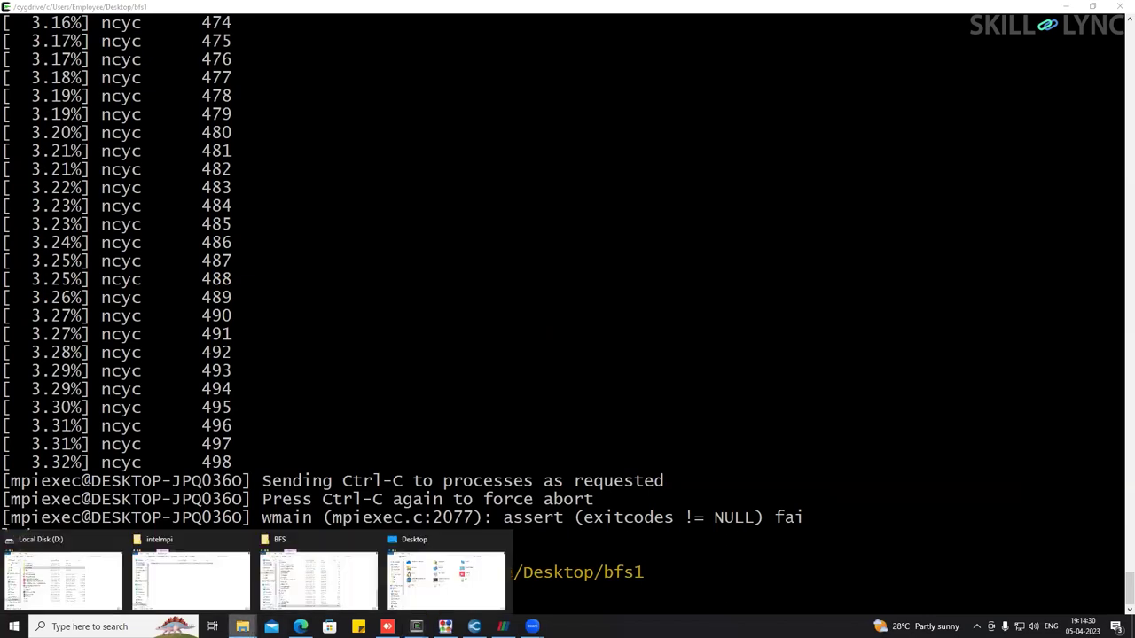
pyautogui.click(284, 586)
pyautogui.click(539, 163)
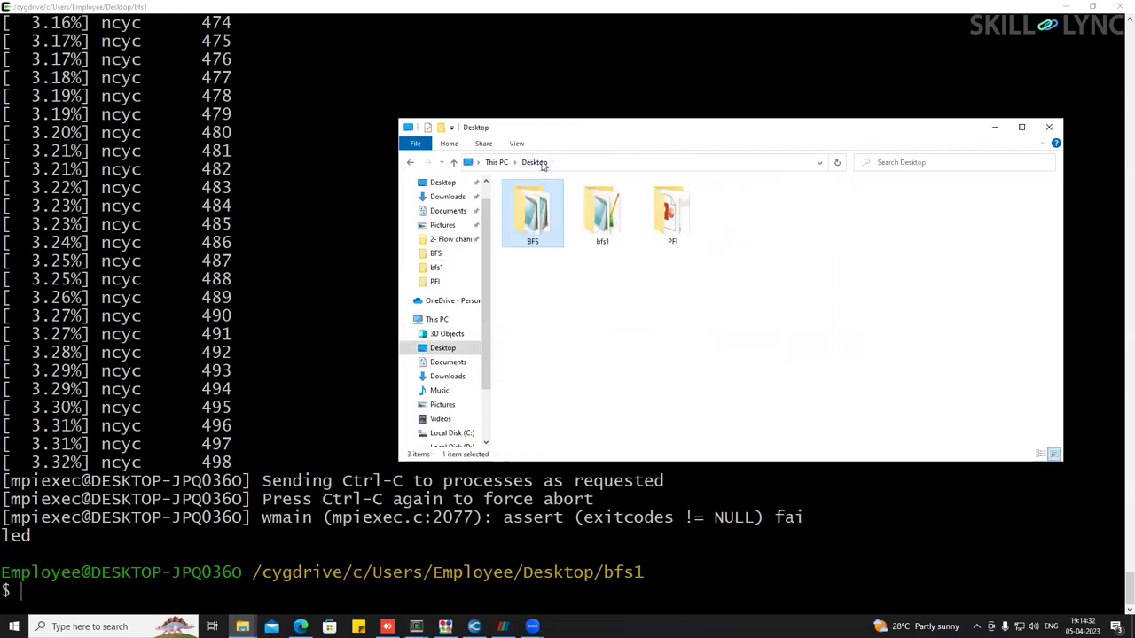
pyautogui.doubleClick(529, 210)
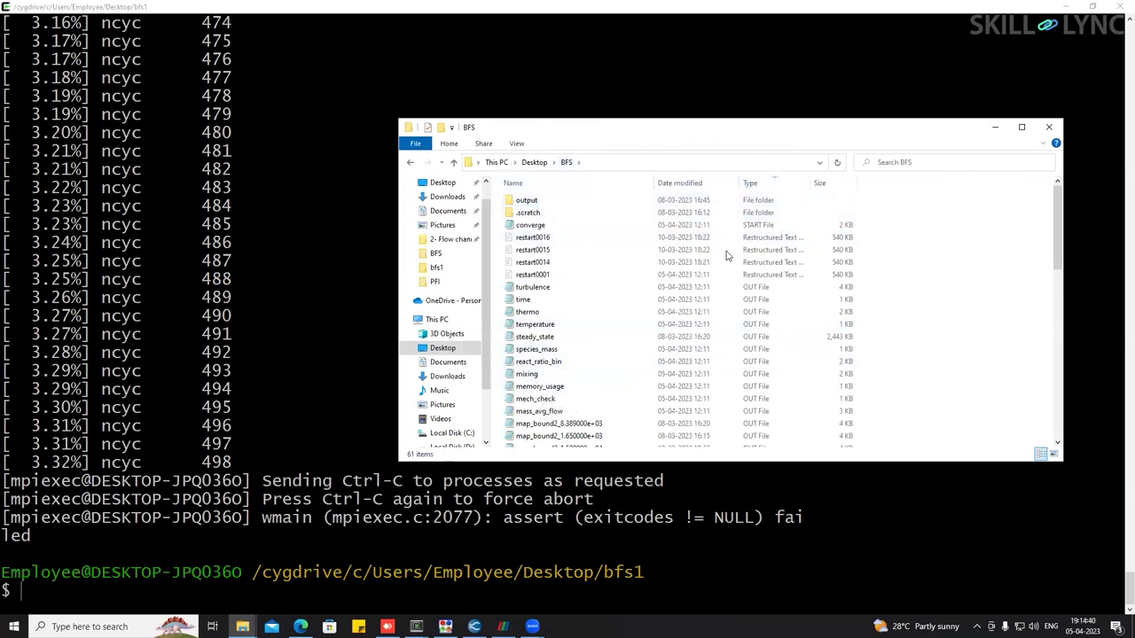
# Sort the BFS folder by type and select the nine IN input files.
pyautogui.click(761, 184)
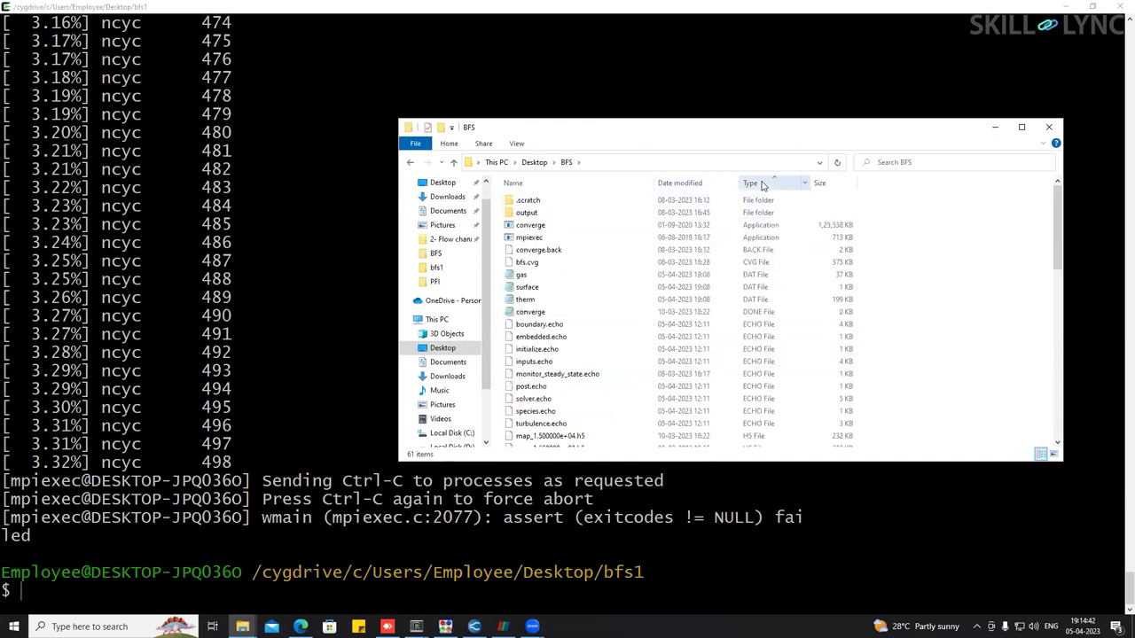
pyautogui.scroll(-4, 763, 266)
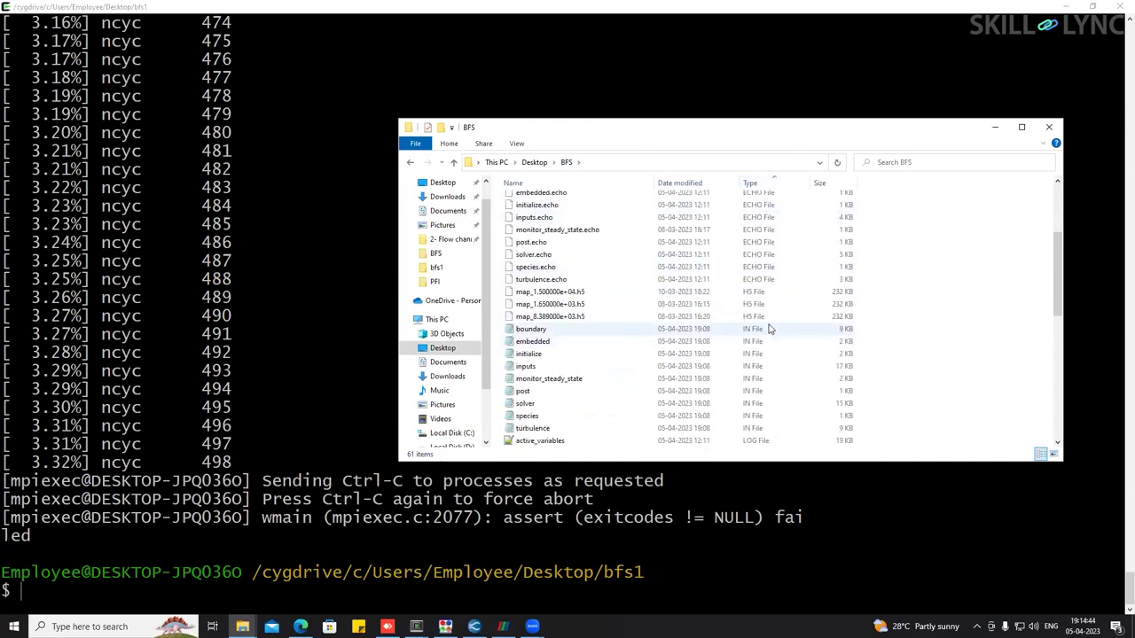
pyautogui.click(771, 328)
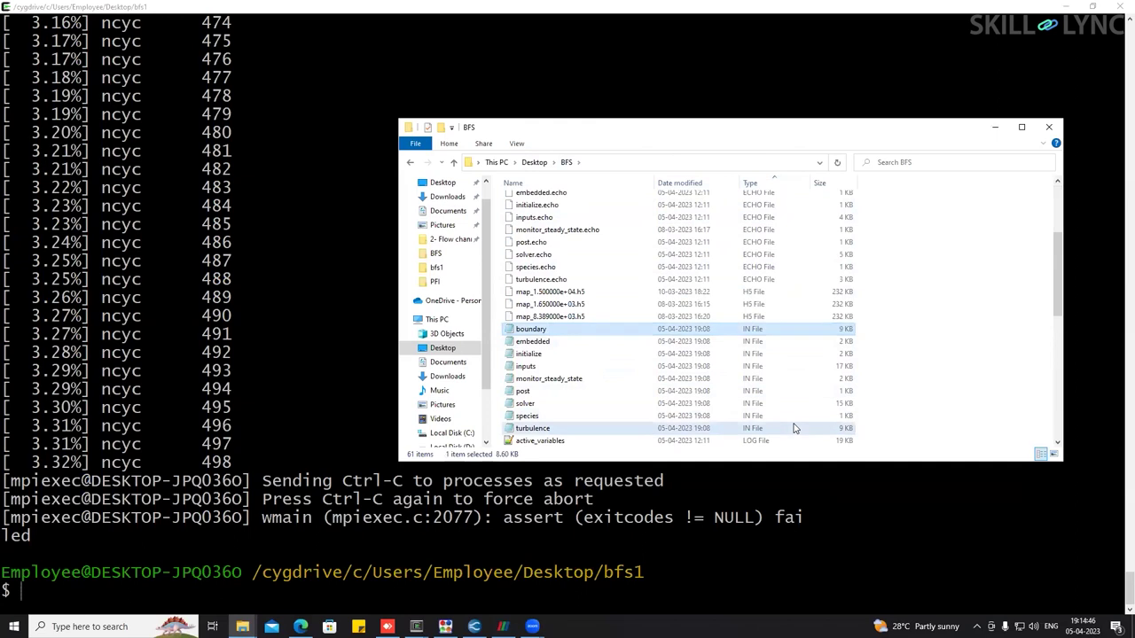
pyautogui.keyDown('shift'); pyautogui.click(795, 428); pyautogui.keyUp('shift')
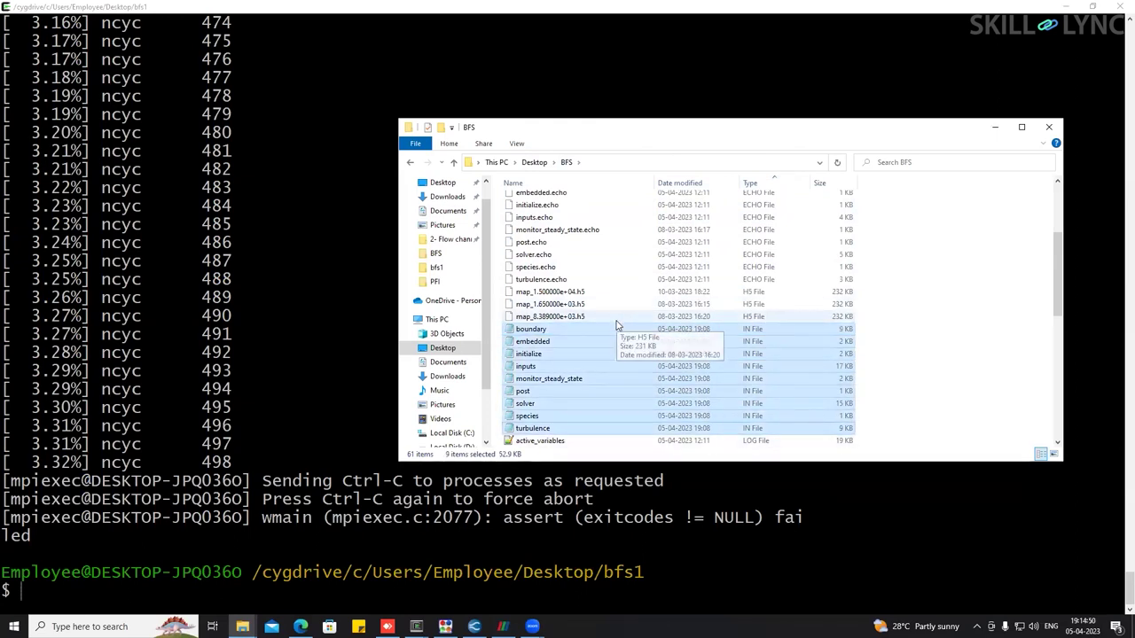
pyautogui.doubleClick(541, 369)
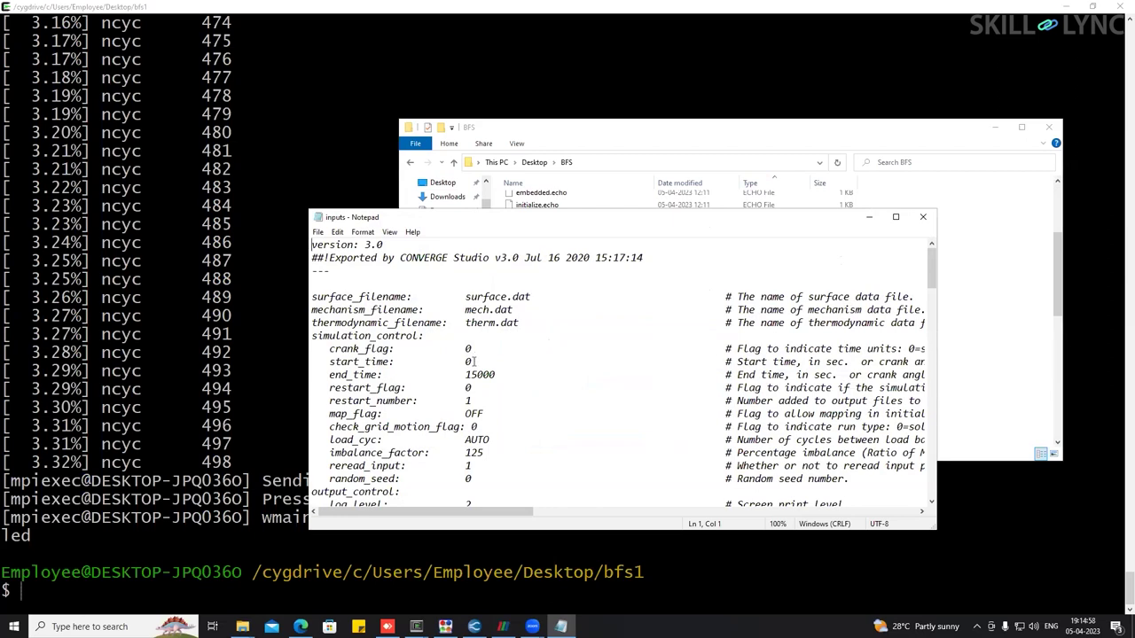
pyautogui.doubleClick(467, 387)
pyautogui.click(635, 387)
pyautogui.click(918, 216)
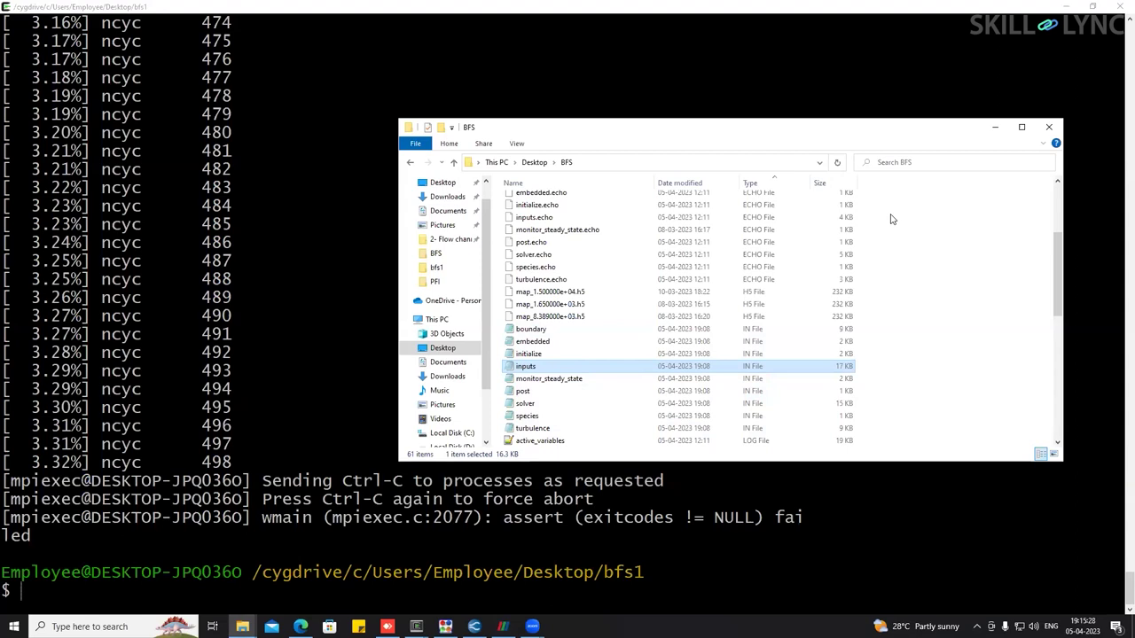
# In Cygwin, change directory to Users/Employee/Desktop/bfs1/.
pyautogui.click(125, 12)
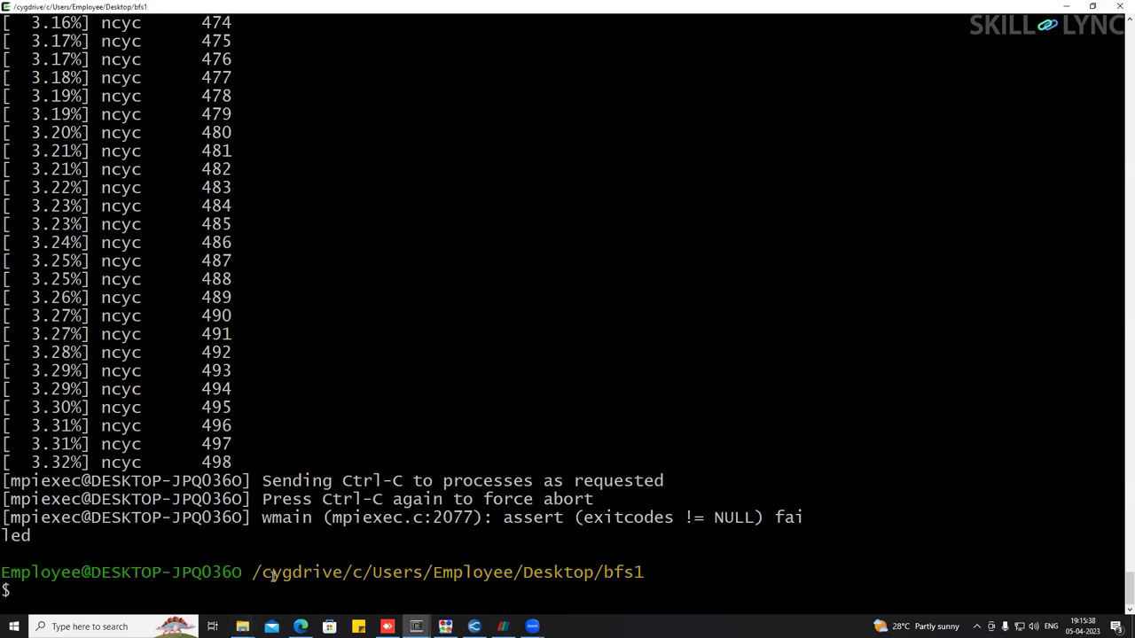
pyautogui.moveTo(656, 573); pyautogui.dragTo(262, 571)
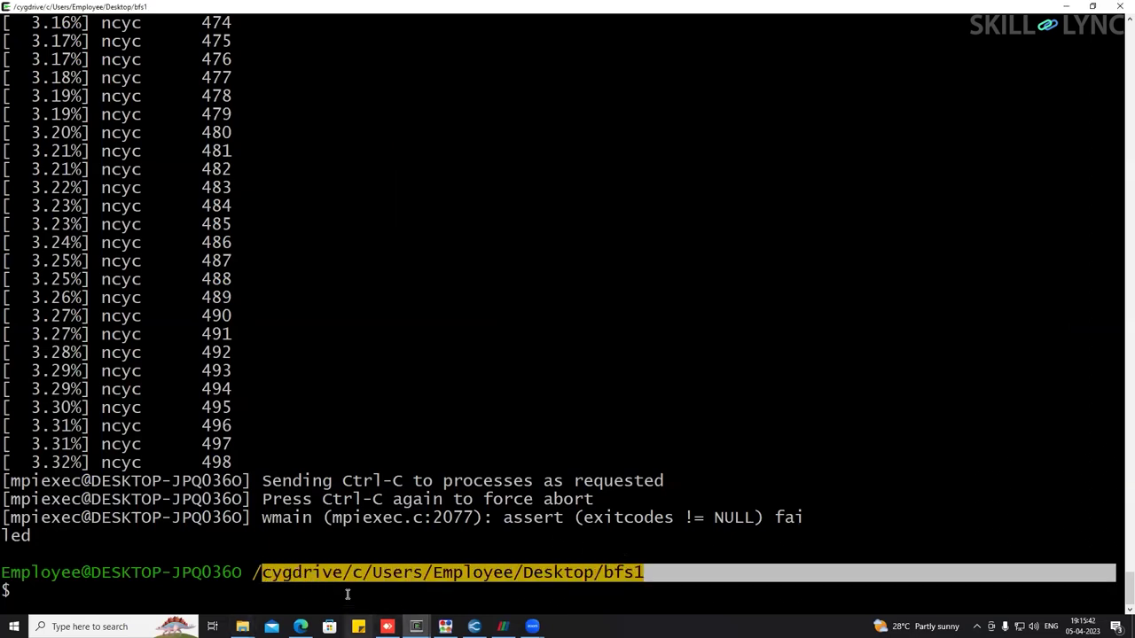
pyautogui.click(311, 576)
pyautogui.write('cd Users/Employee/Desktop/bfs1/')
# Rerun 'mpiexec.exe -n 2 converge.exe restricted' to solve on 2 processes.
pyautogui.press('Up')
pyautogui.press('Up')
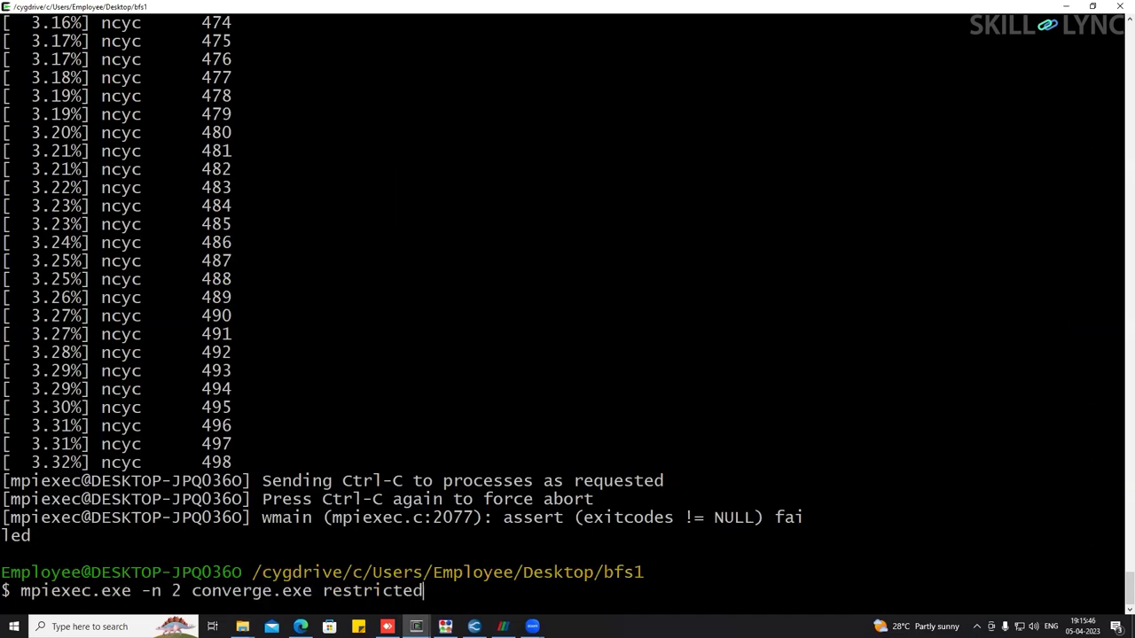
pyautogui.moveTo(13, 590); pyautogui.dragTo(429, 586)
pyautogui.click(670, 559)
pyautogui.press('Return')
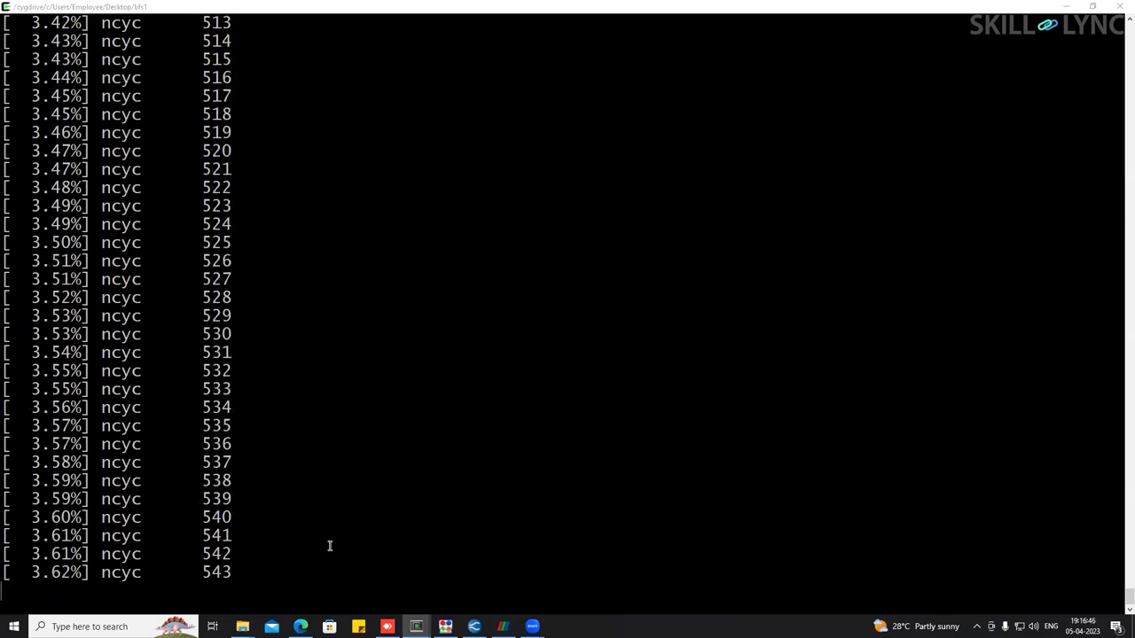
# Hide the terminal and bring back the lecture slideshow at slide 42, Basics of CONVERGE CFD.
pyautogui.click(1069, 7)
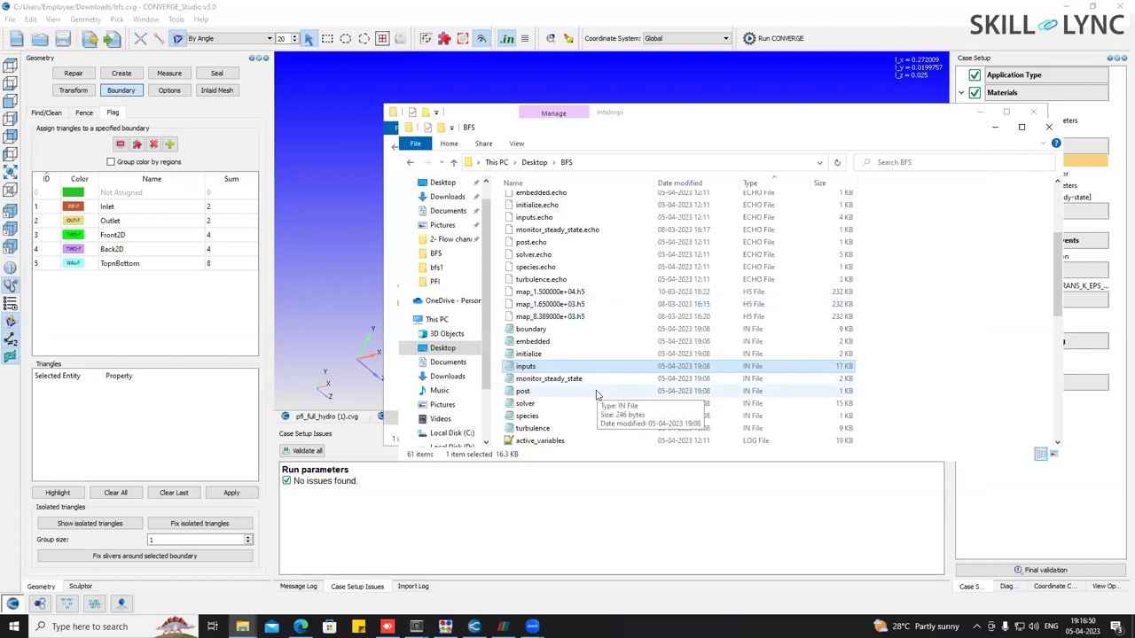
pyautogui.scroll(2, 597, 395)
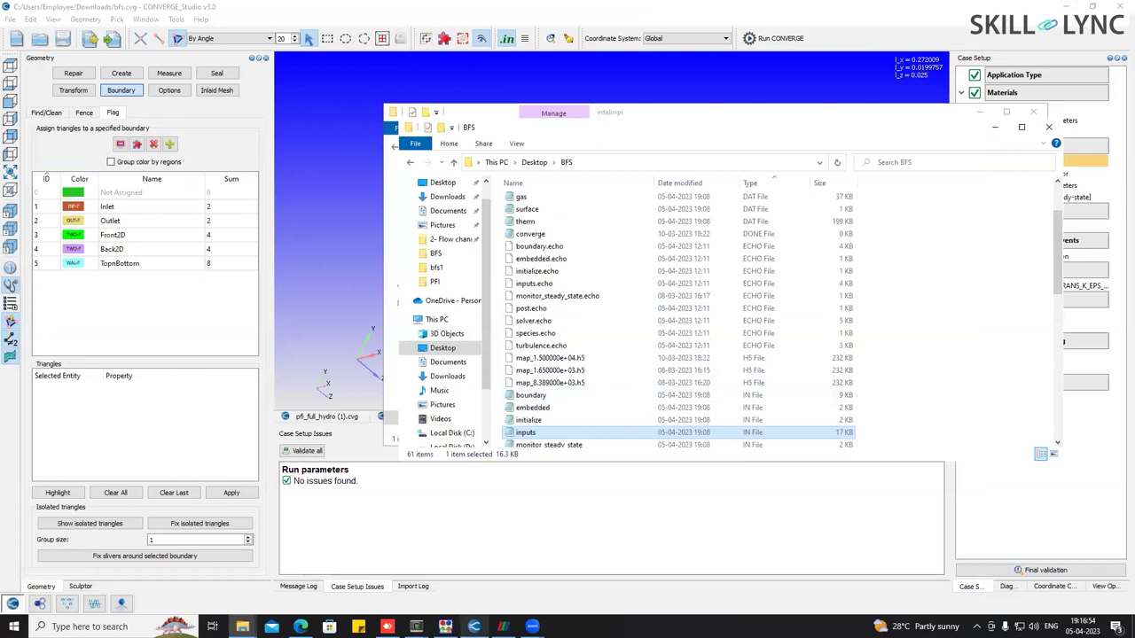
pyautogui.click(272, 626)
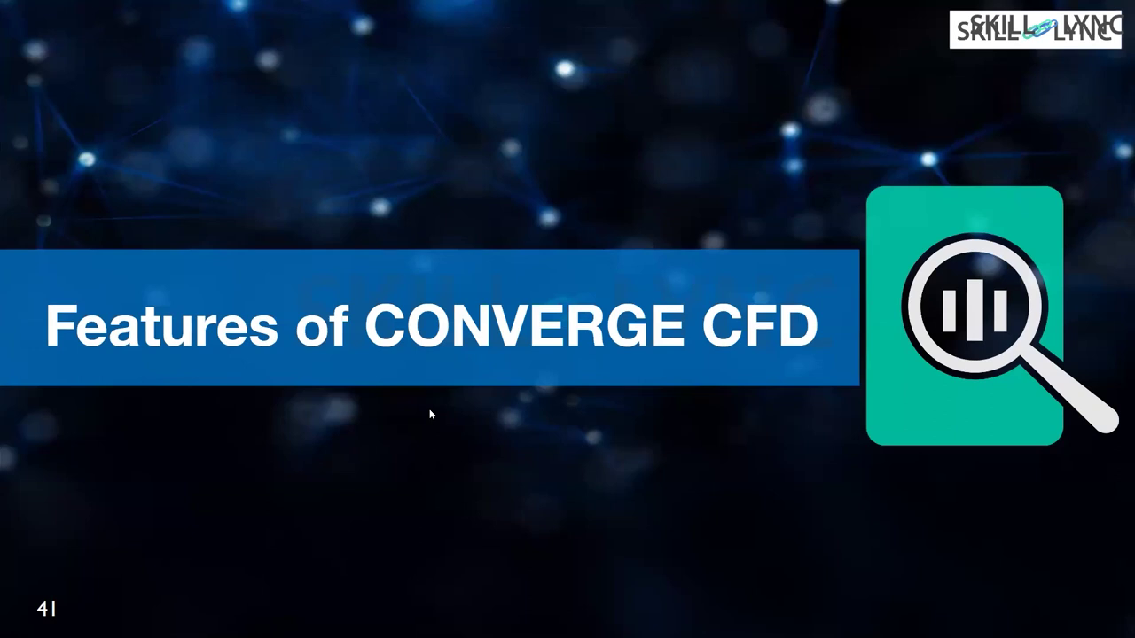
pyautogui.click(413, 435)
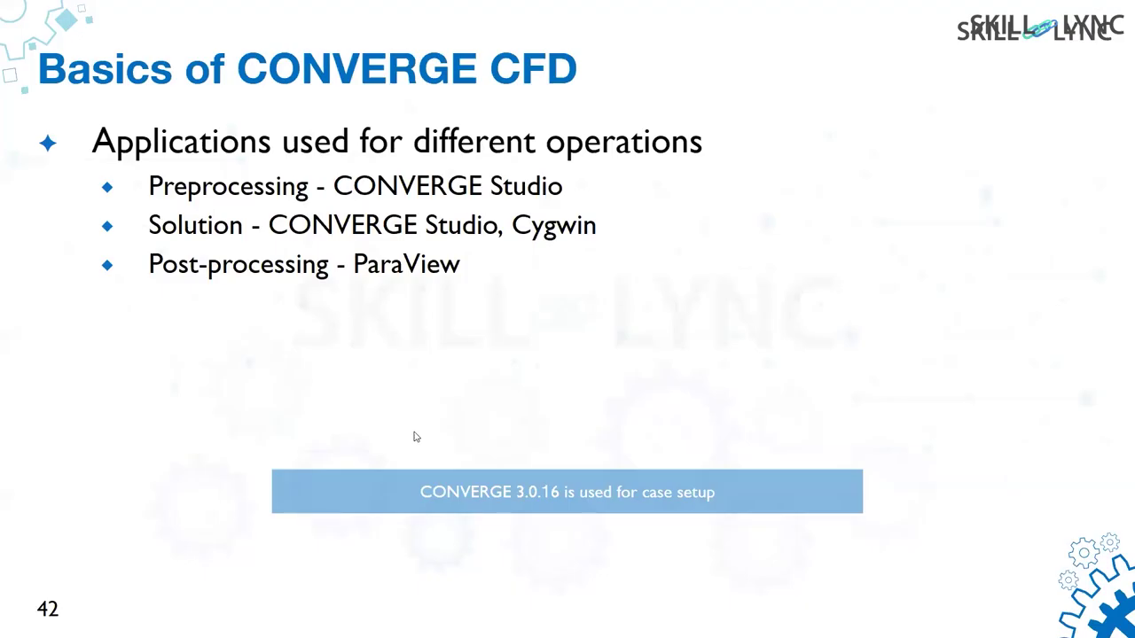
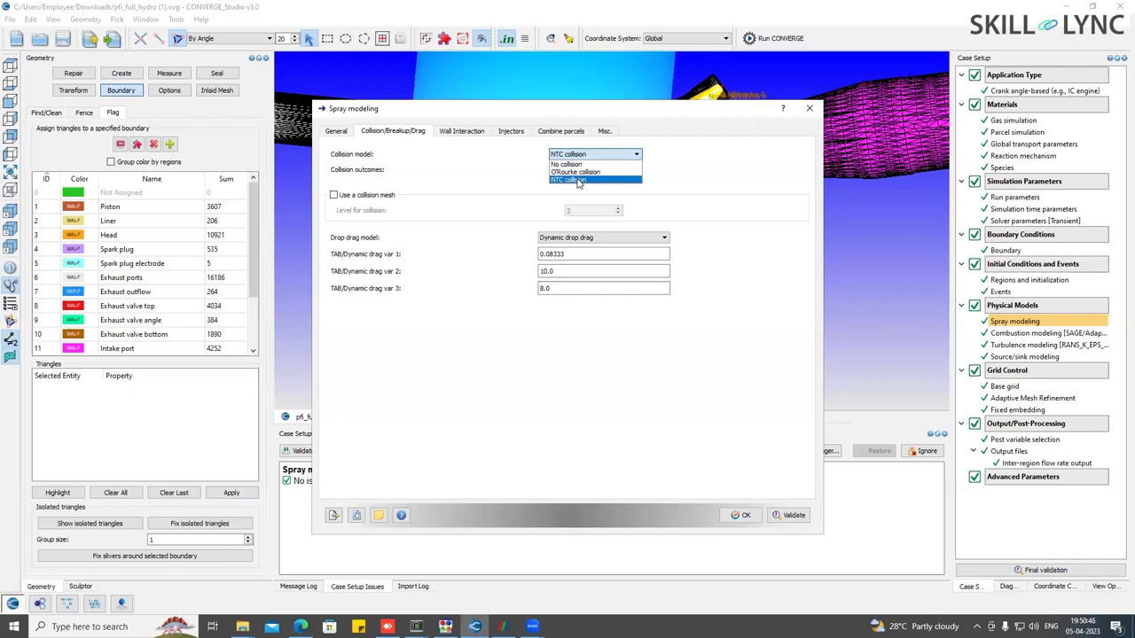
# Use NTC collision as the collision model with Post collision outcomes.
pyautogui.click(578, 181)
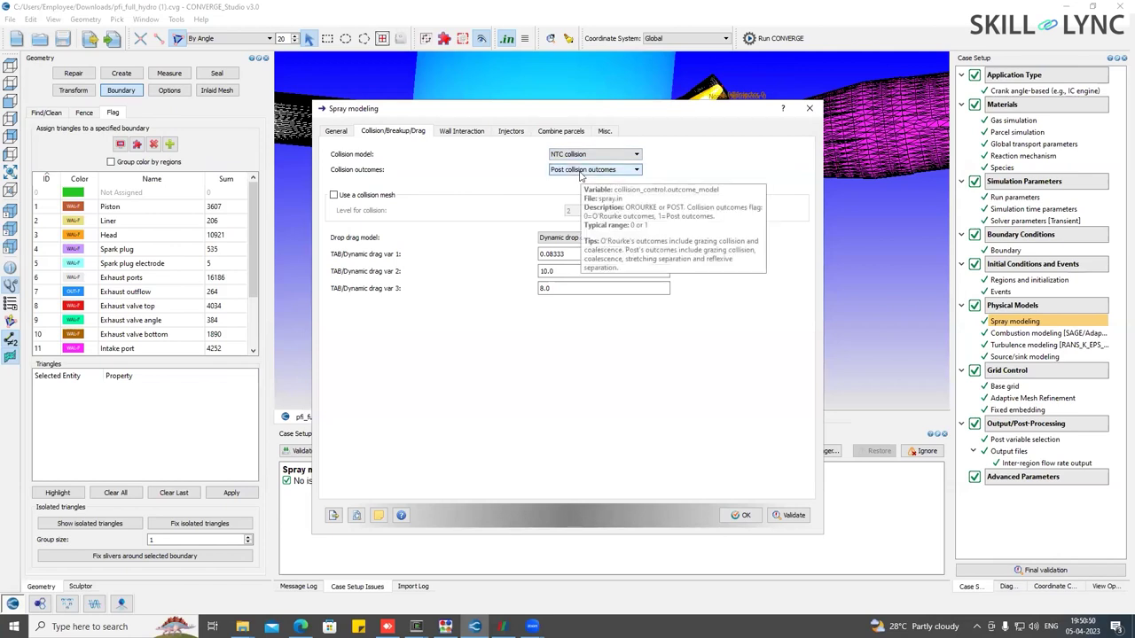
pyautogui.click(580, 171)
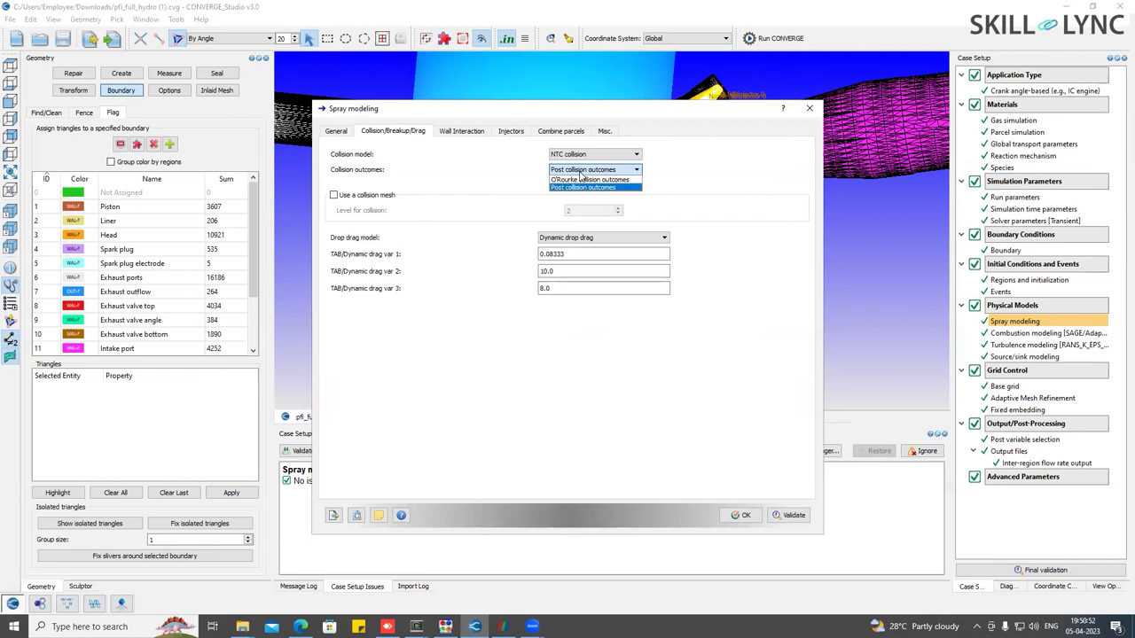
pyautogui.click(581, 174)
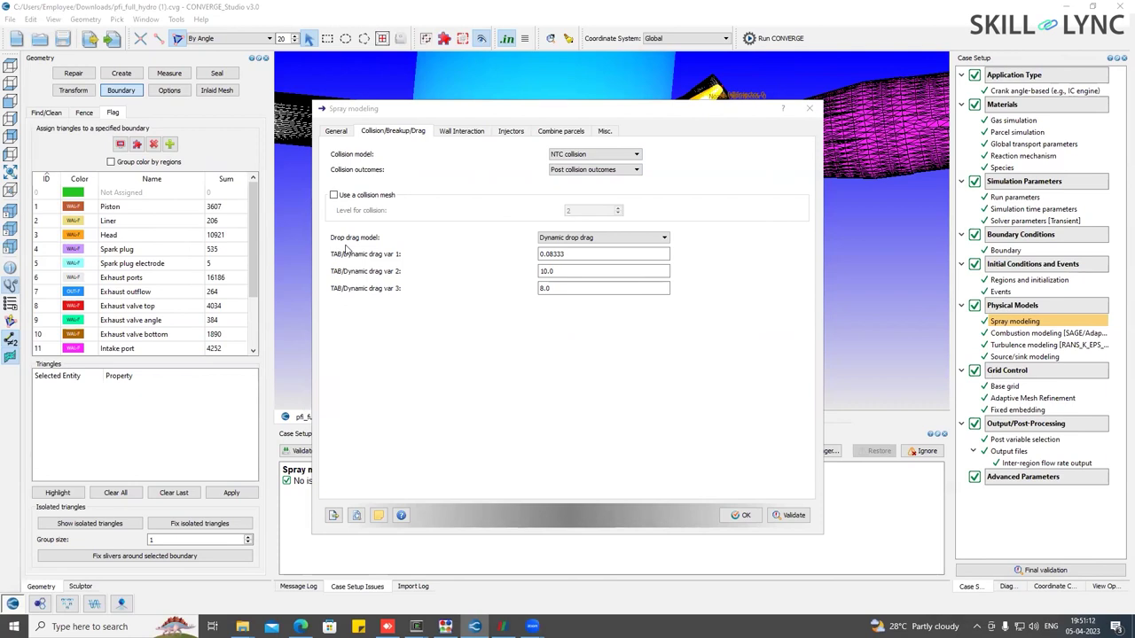
# Keep Dynamic drop drag as the drop drag model and bring up the Wall Interaction settings.
pyautogui.click(591, 236)
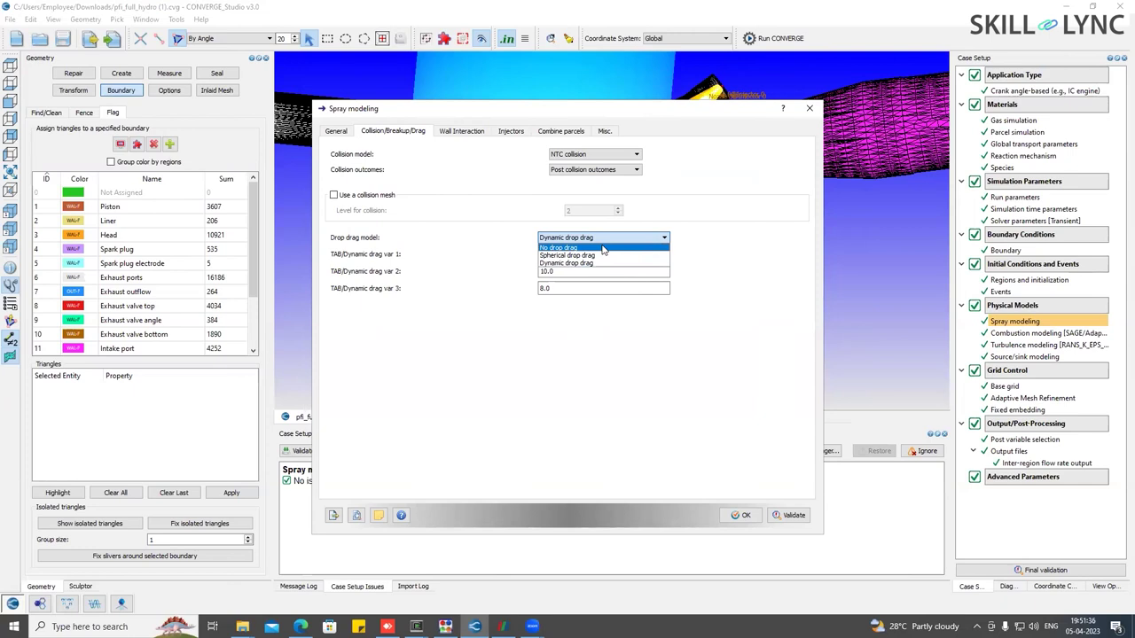
pyautogui.click(566, 156)
pyautogui.click(567, 155)
pyautogui.click(558, 240)
pyautogui.click(568, 262)
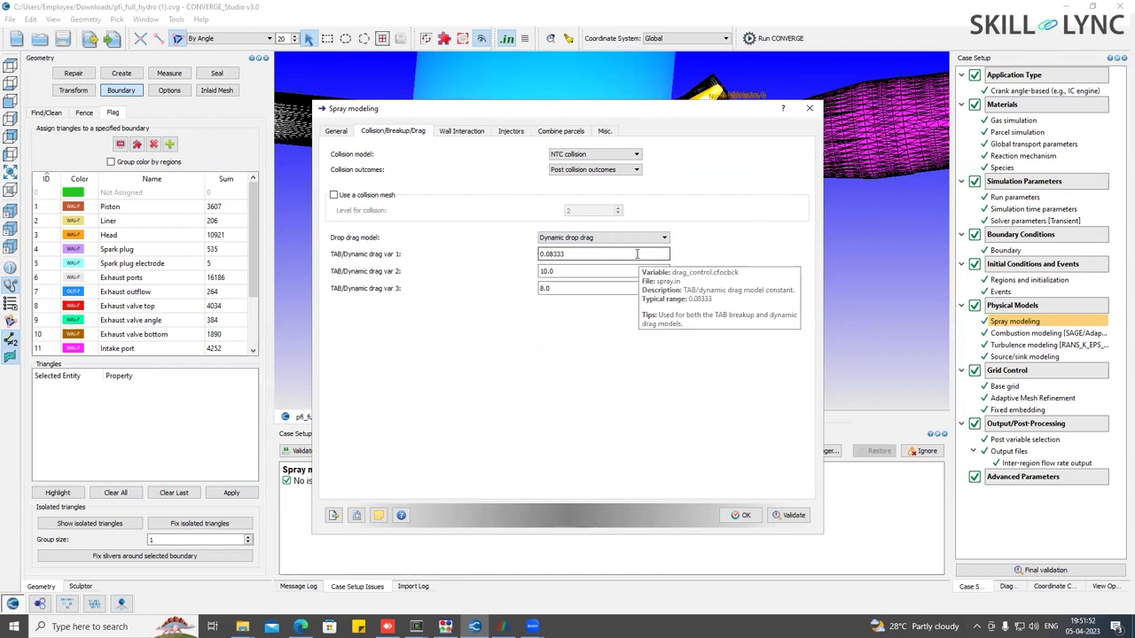
pyautogui.click(461, 131)
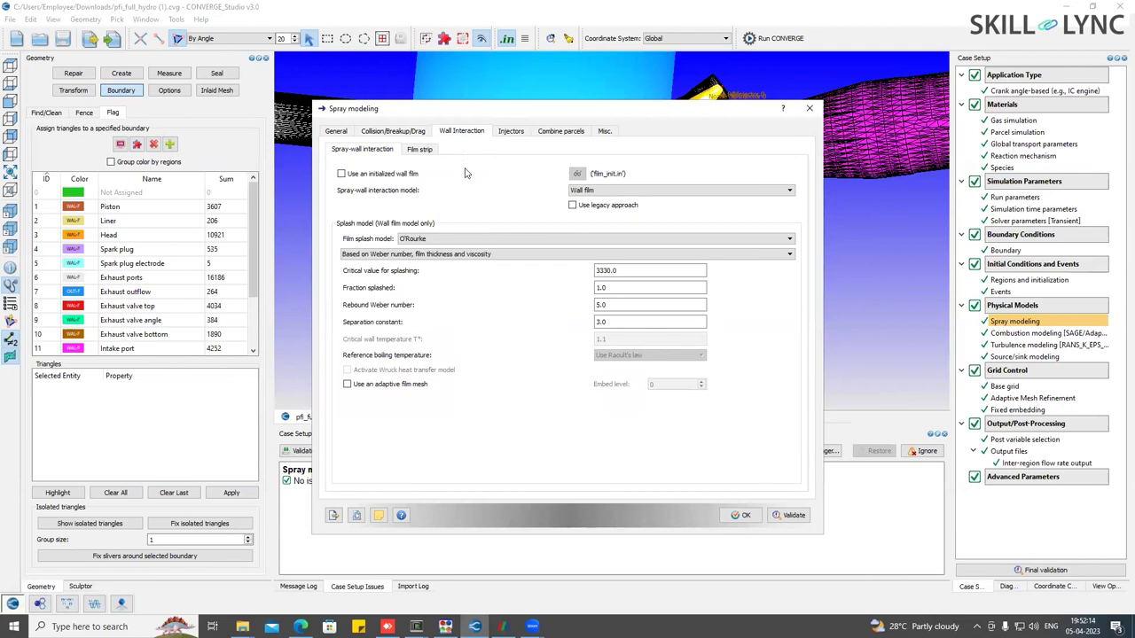
# Keep Wall film as the spray-wall interaction model and O'Rourke as the film splash model.
pyautogui.click(599, 193)
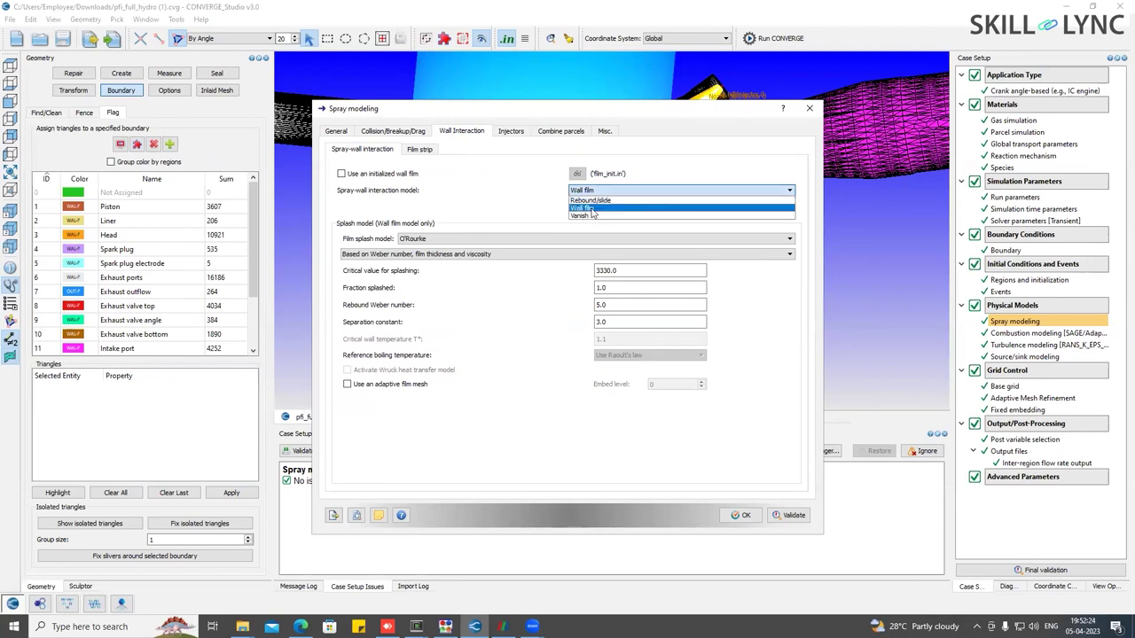
pyautogui.click(515, 198)
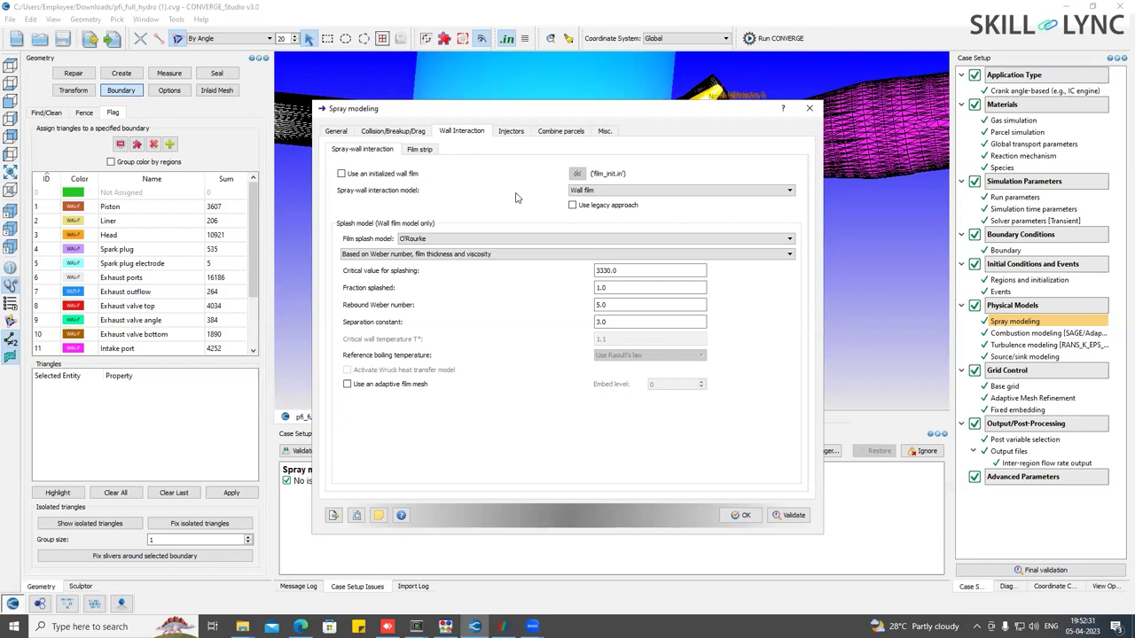
pyautogui.click(577, 193)
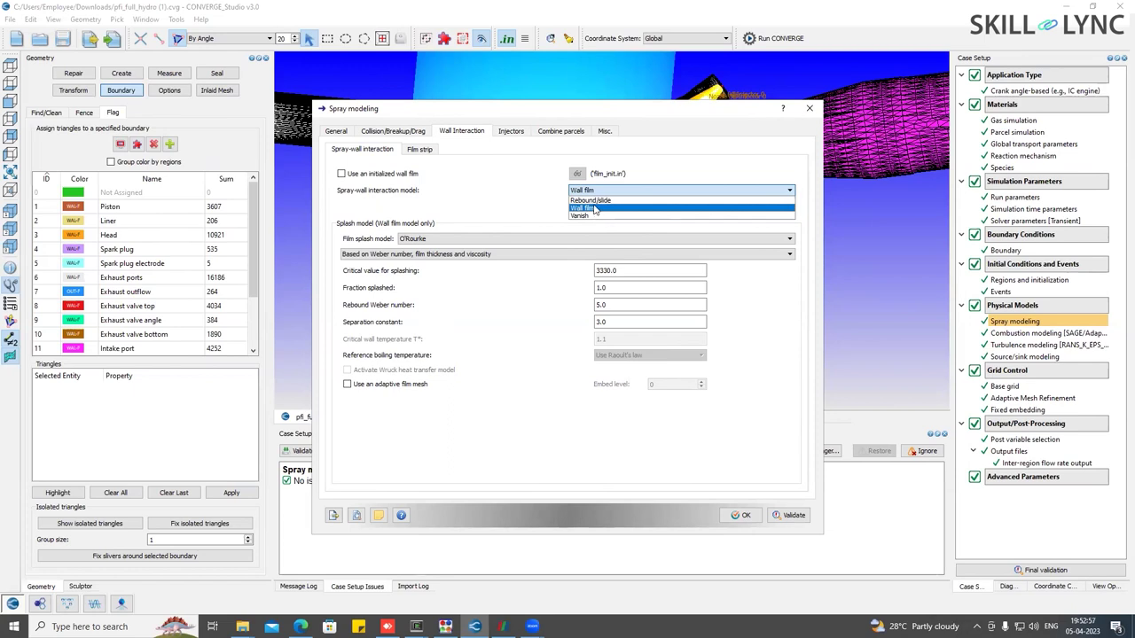
pyautogui.click(590, 208)
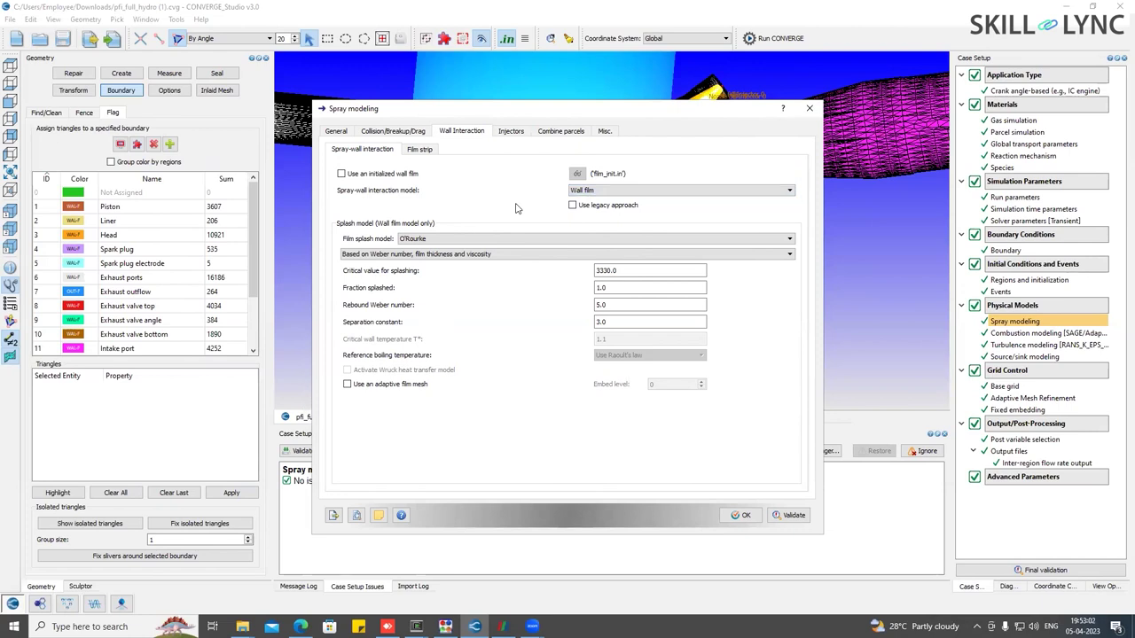
pyautogui.click(492, 239)
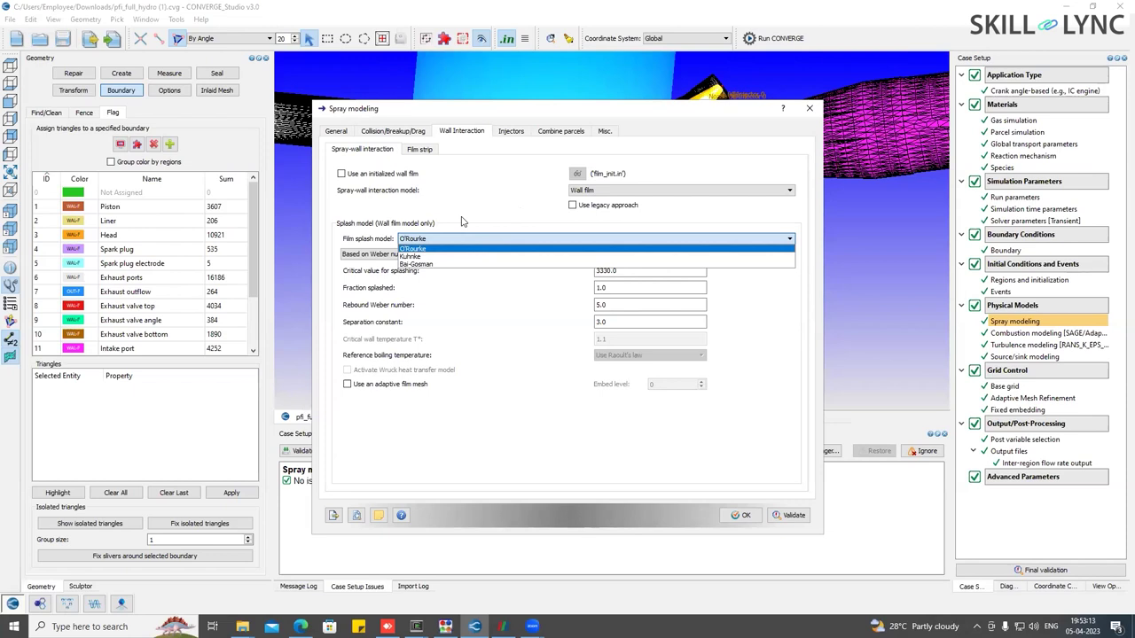
pyautogui.click(461, 221)
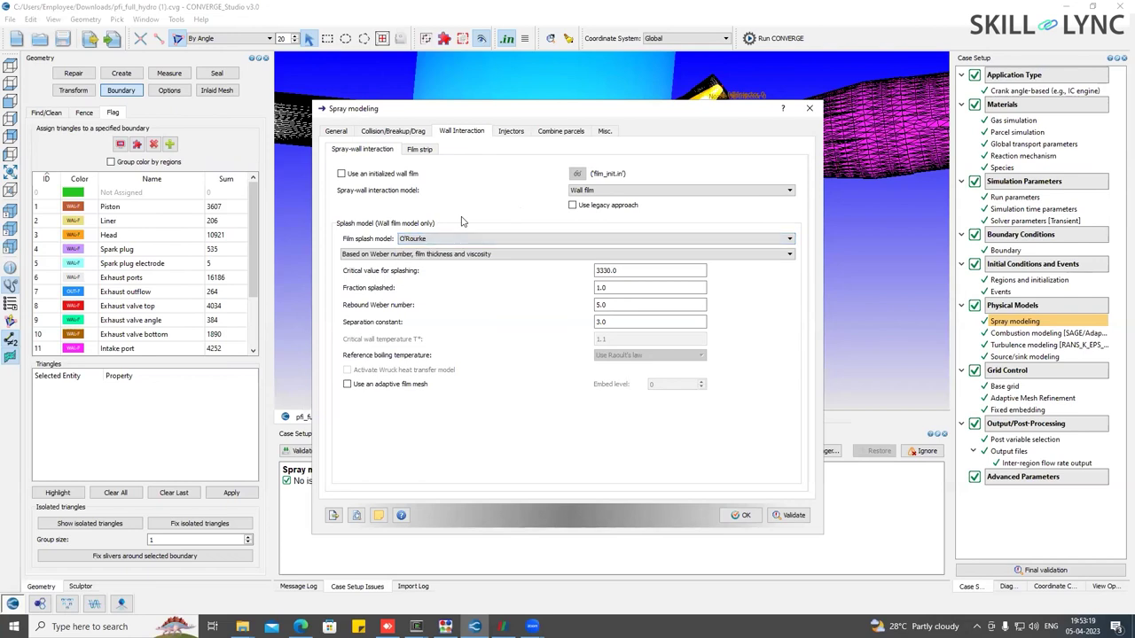
# Go to the Injectors settings, then show the 'Setup: Collision/Coalescence' presentation slide.
pyautogui.click(510, 131)
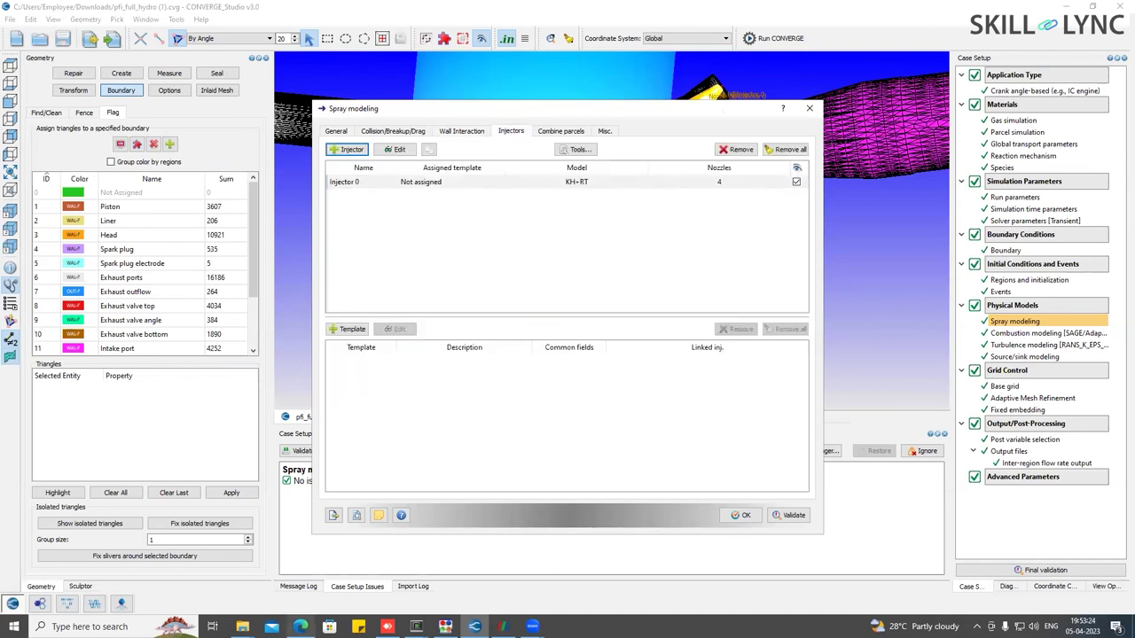
pyautogui.moveTo(301, 626)
pyautogui.click(306, 590)
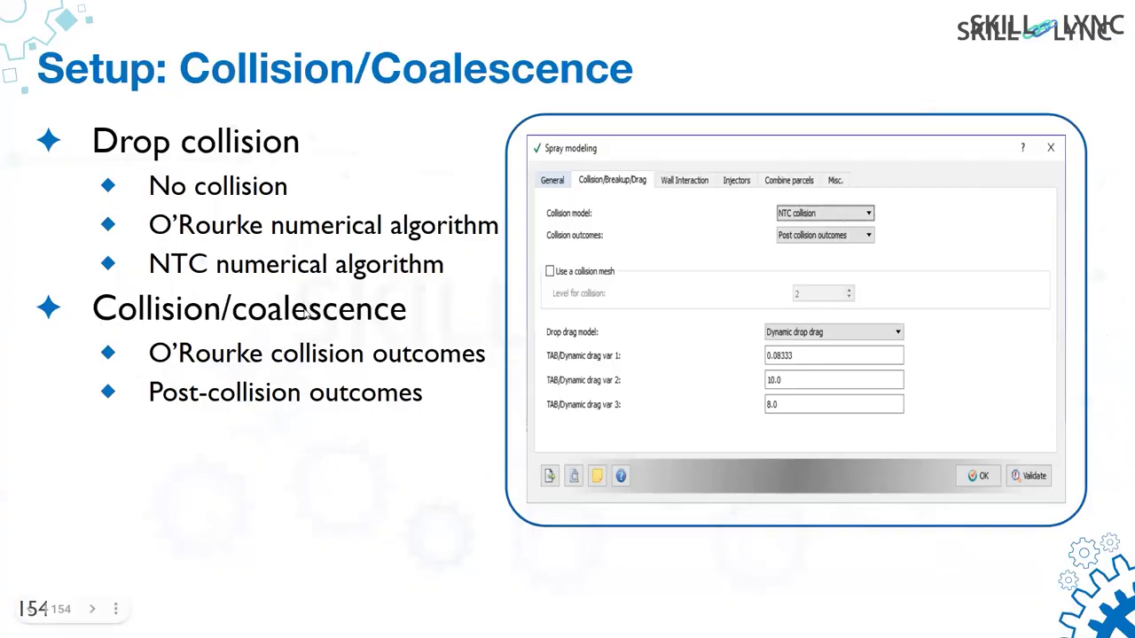
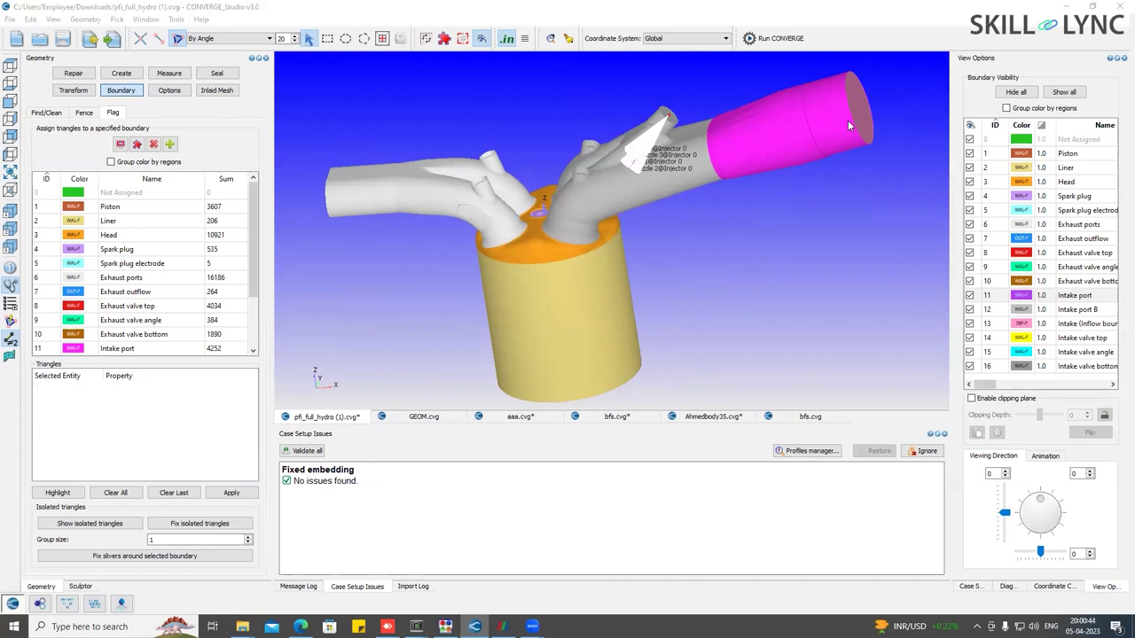
pyautogui.moveTo(817, 229); pyautogui.dragTo(571, 281)
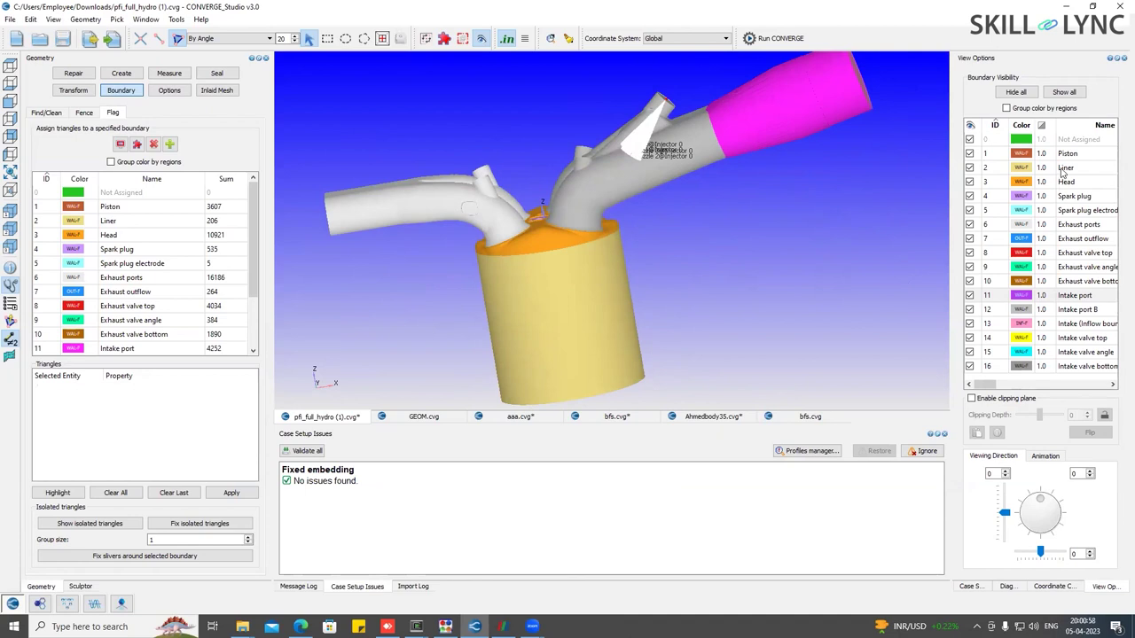
pyautogui.moveTo(664, 233); pyautogui.dragTo(567, 245)
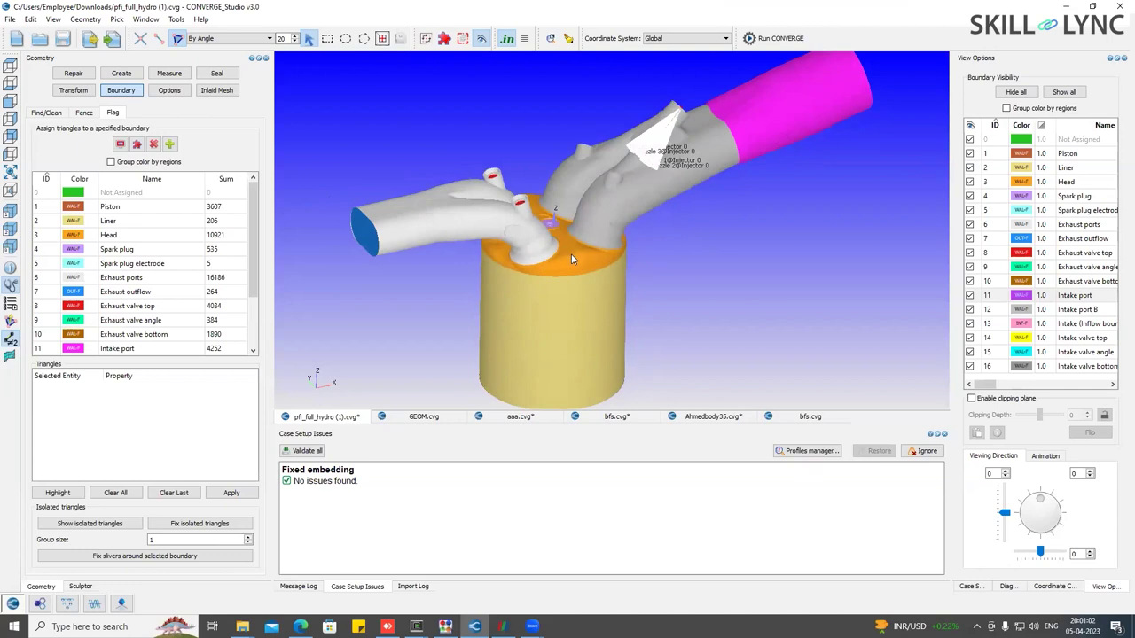
pyautogui.scroll(4, 570, 253)
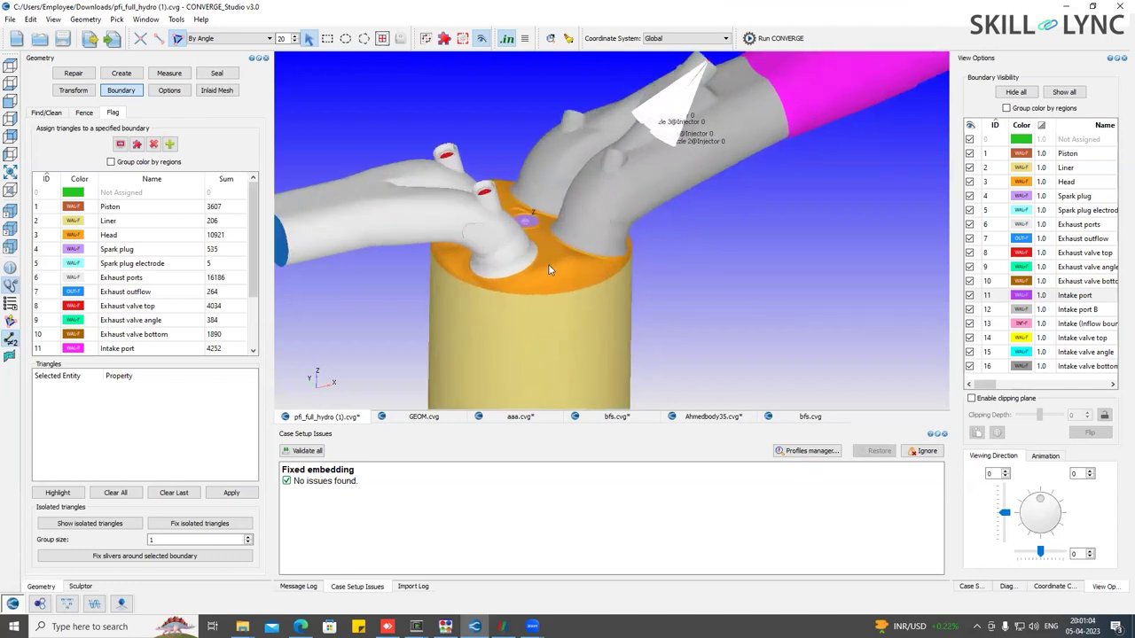
pyautogui.moveTo(735, 282); pyautogui.dragTo(719, 279)
pyautogui.moveTo(595, 264); pyautogui.dragTo(483, 272)
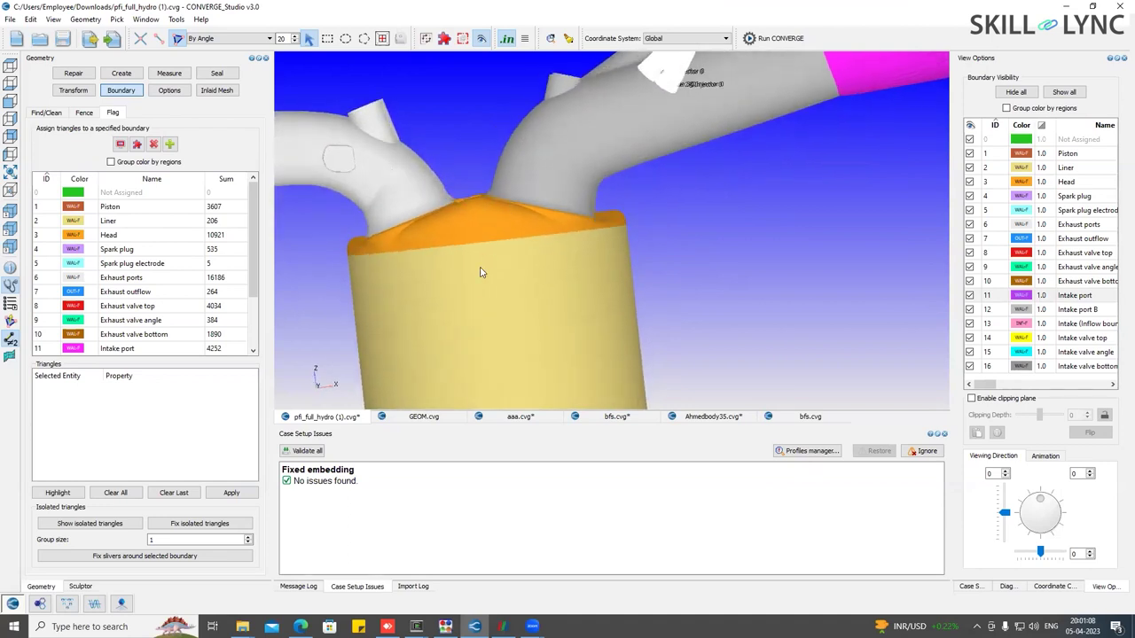
pyautogui.click(467, 245)
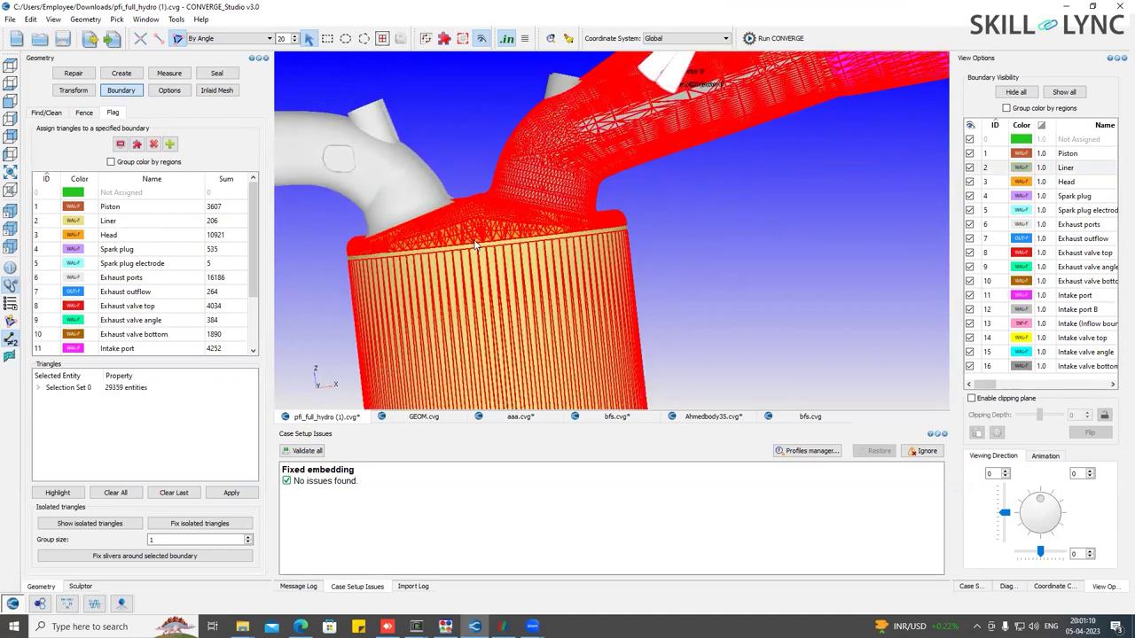
pyautogui.rightClick(474, 242)
pyautogui.click(517, 274)
pyautogui.scroll(5, 459, 208)
pyautogui.moveTo(458, 208); pyautogui.dragTo(543, 209)
pyautogui.scroll(3, 483, 215)
pyautogui.scroll(3, 553, 176)
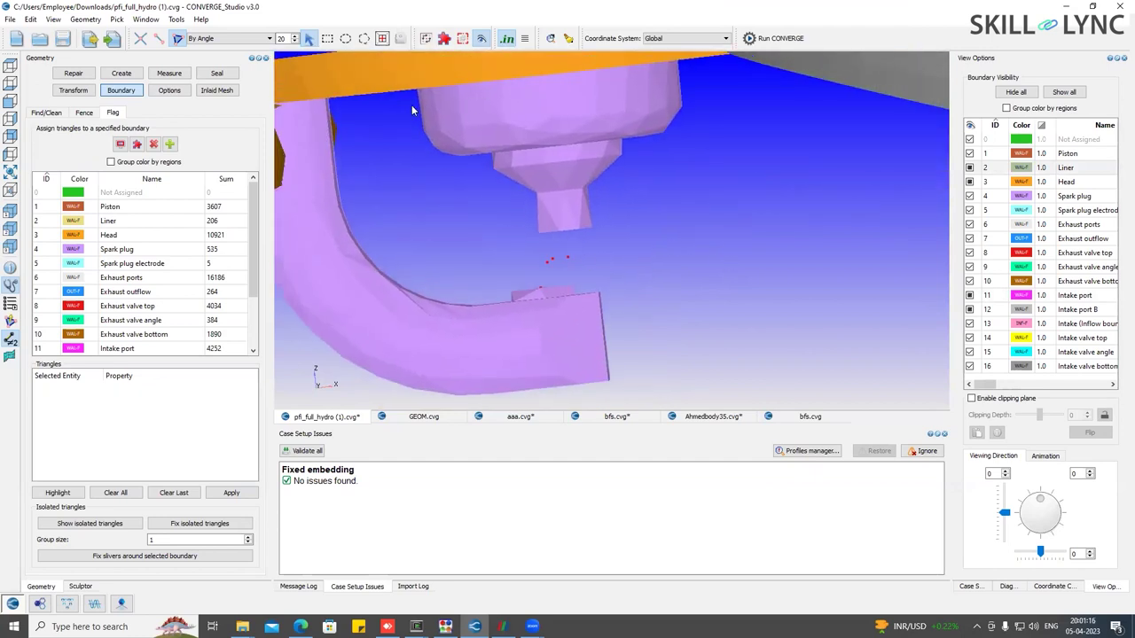
pyautogui.scroll(-3, 630, 261)
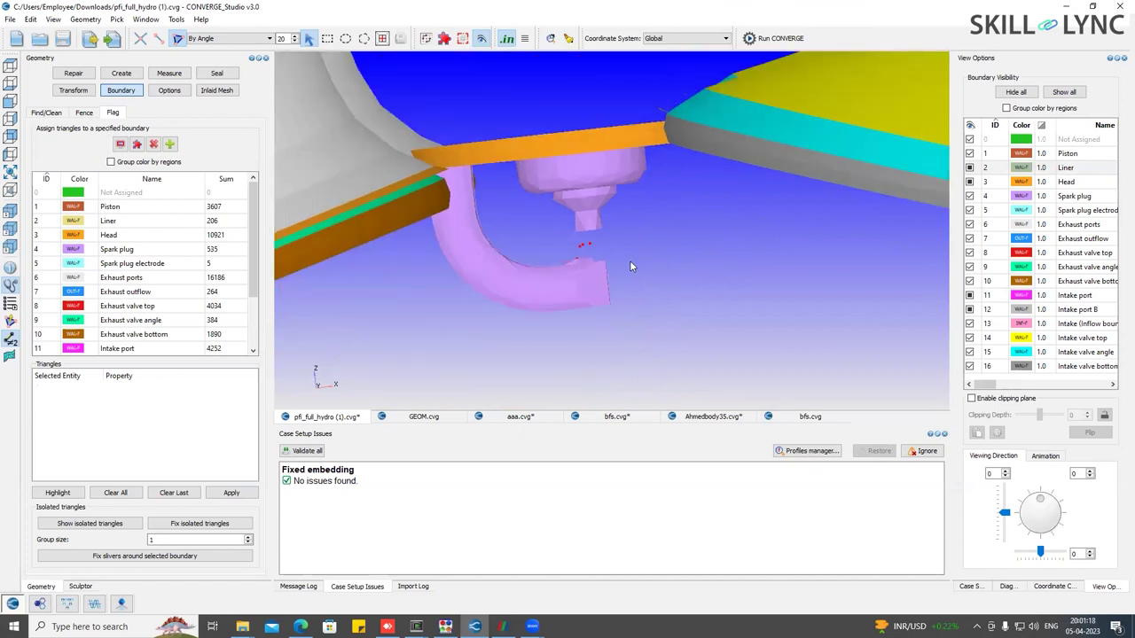
pyautogui.moveTo(630, 261); pyautogui.dragTo(655, 266)
pyautogui.scroll(2, 678, 275)
pyautogui.rightClick(677, 274)
pyautogui.click(693, 278)
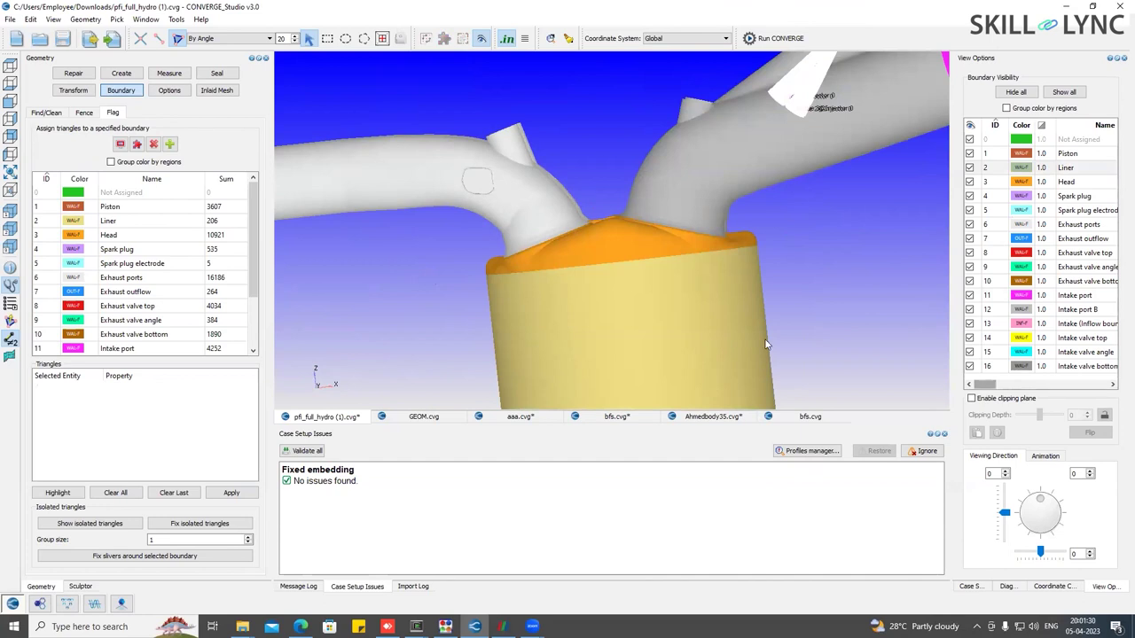
# Hide the left exhaust port.
pyautogui.click(554, 202)
pyautogui.rightClick(554, 202)
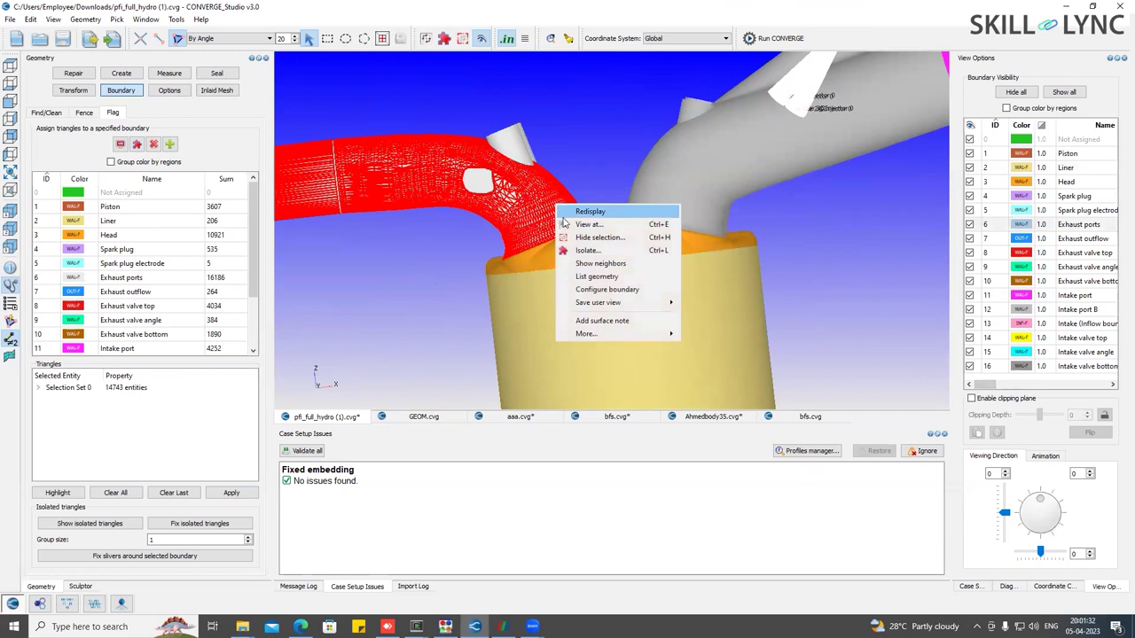
pyautogui.click(599, 236)
# Hide both exhaust valves, the left valve's seat ring and the head surface together.
pyautogui.scroll(3, 511, 229)
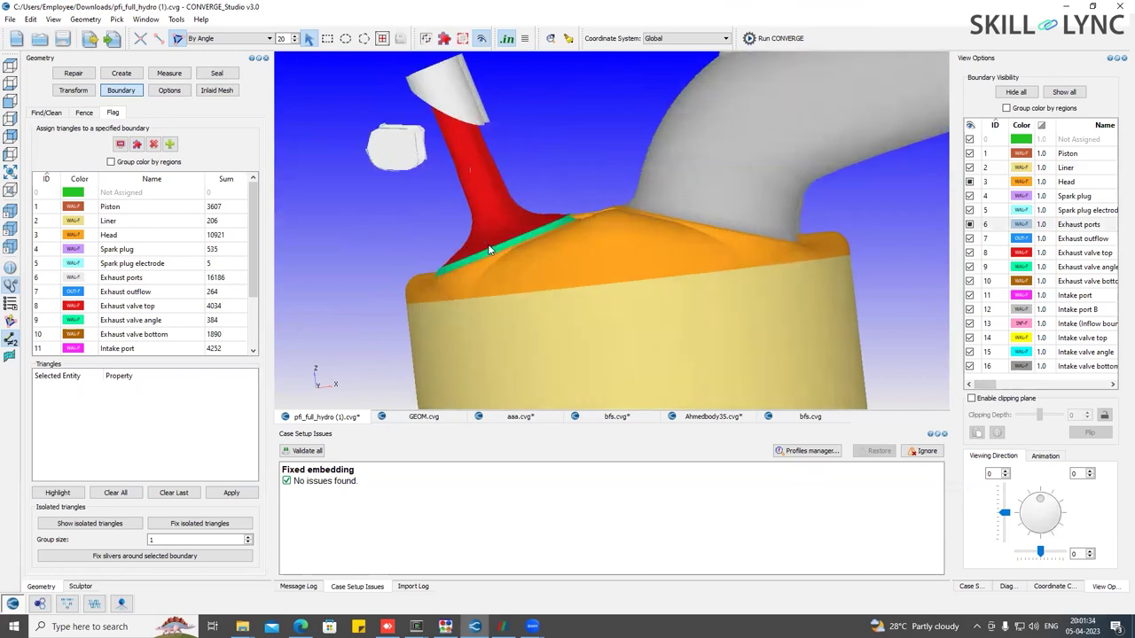
pyautogui.moveTo(554, 123); pyautogui.dragTo(521, 201)
pyautogui.click(525, 189)
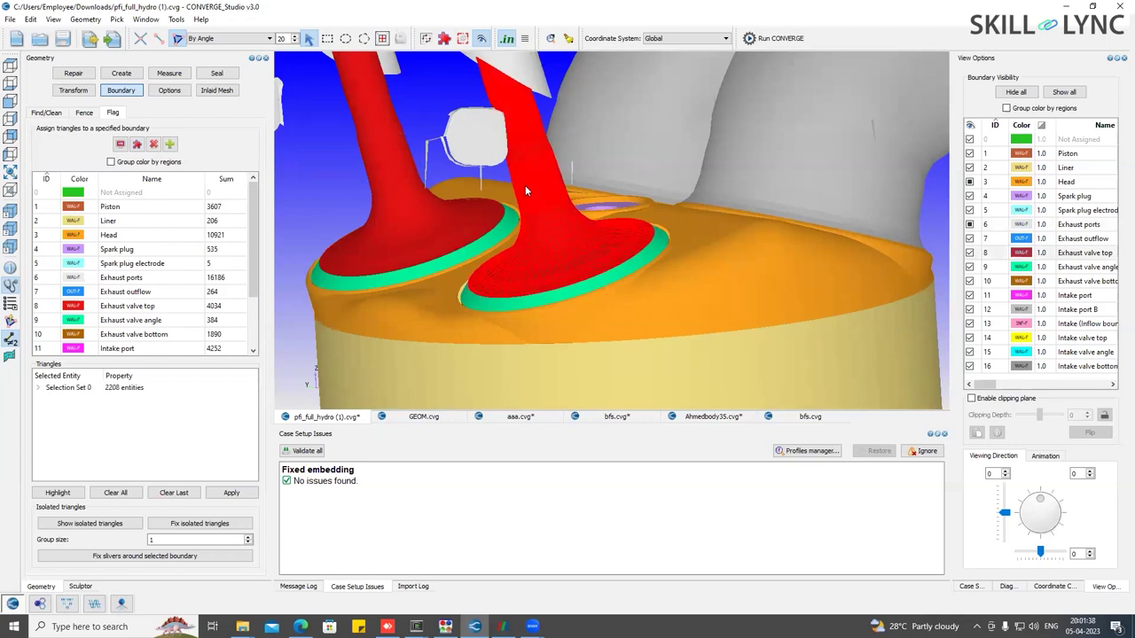
pyautogui.click(392, 171)
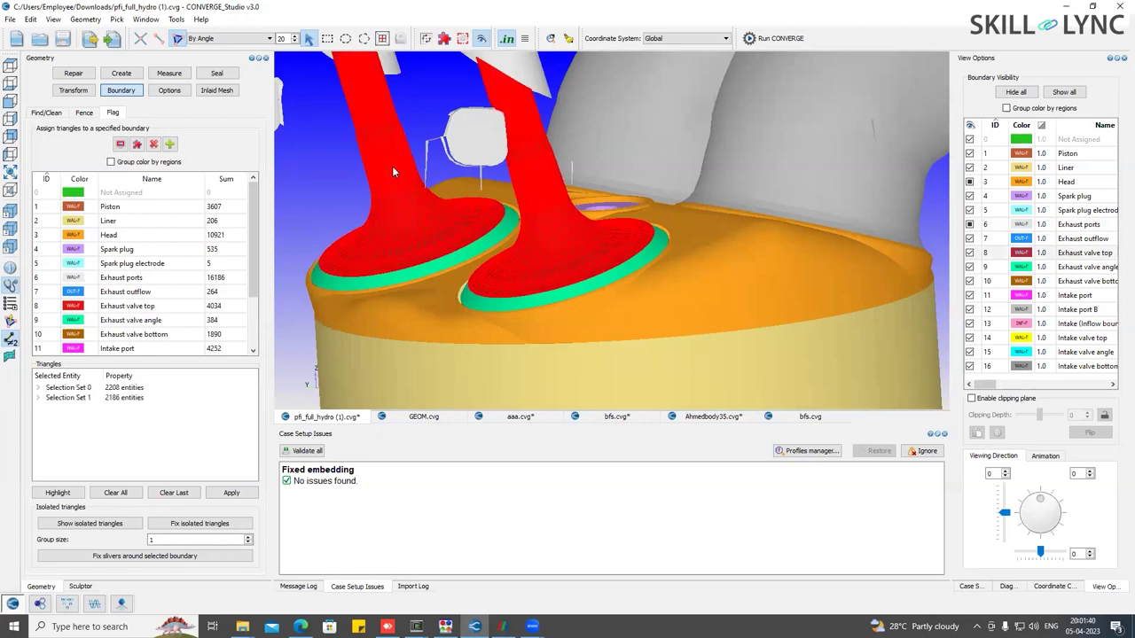
pyautogui.click(447, 265)
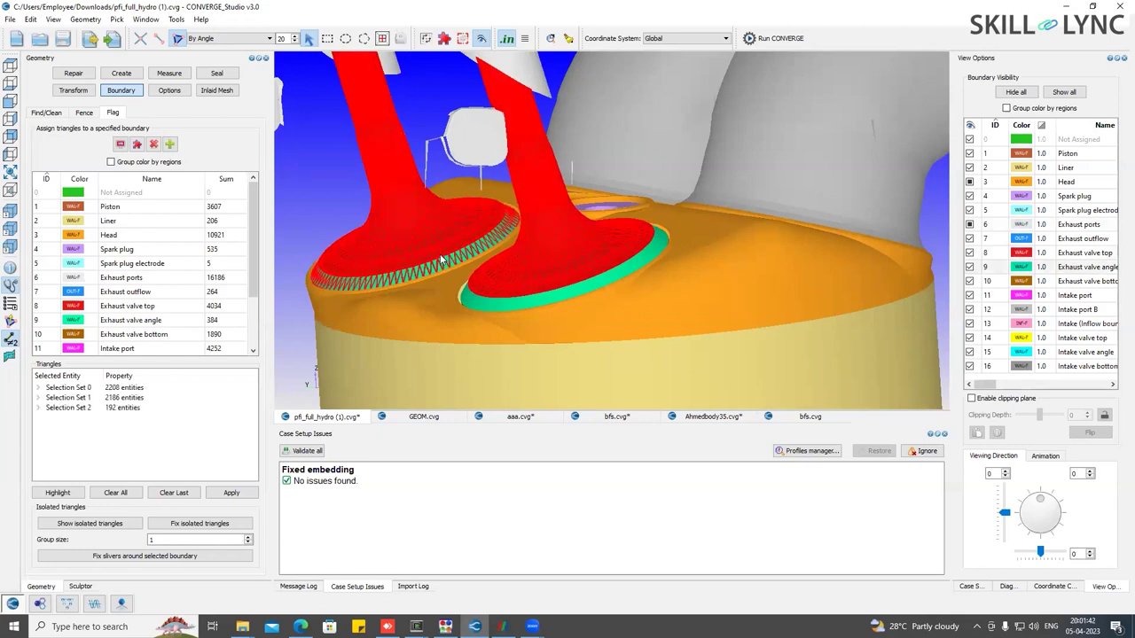
pyautogui.click(437, 290)
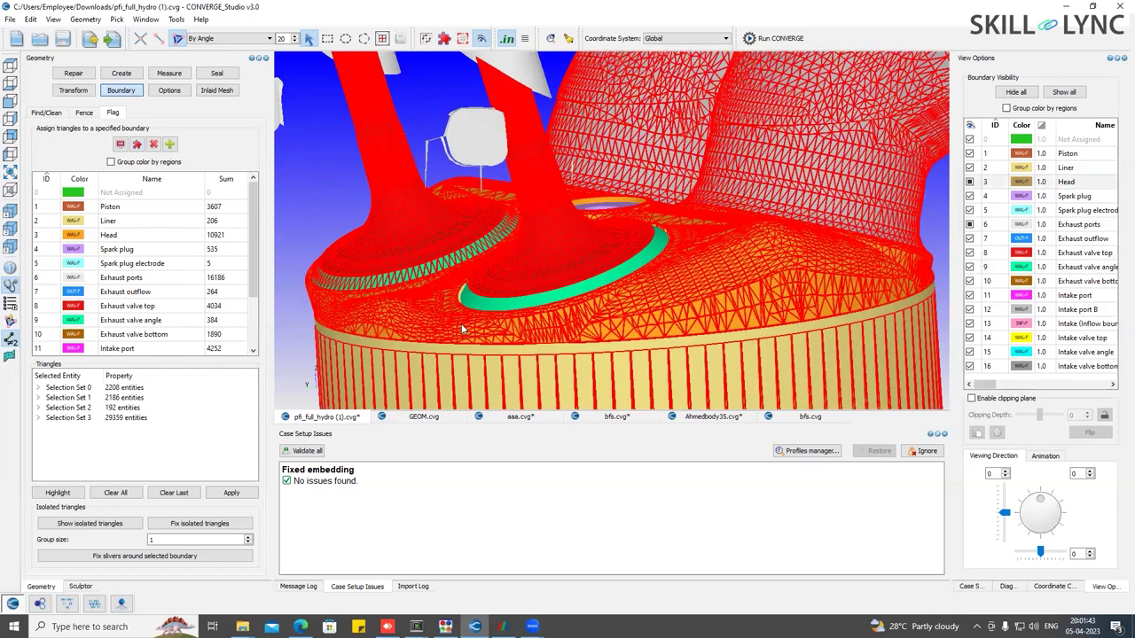
pyautogui.rightClick(438, 290)
pyautogui.press('Return')
pyautogui.moveTo(419, 296)
pyautogui.mouseDown()
pyautogui.moveTo(438, 309)
pyautogui.moveTo(408, 312)
pyautogui.mouseUp()
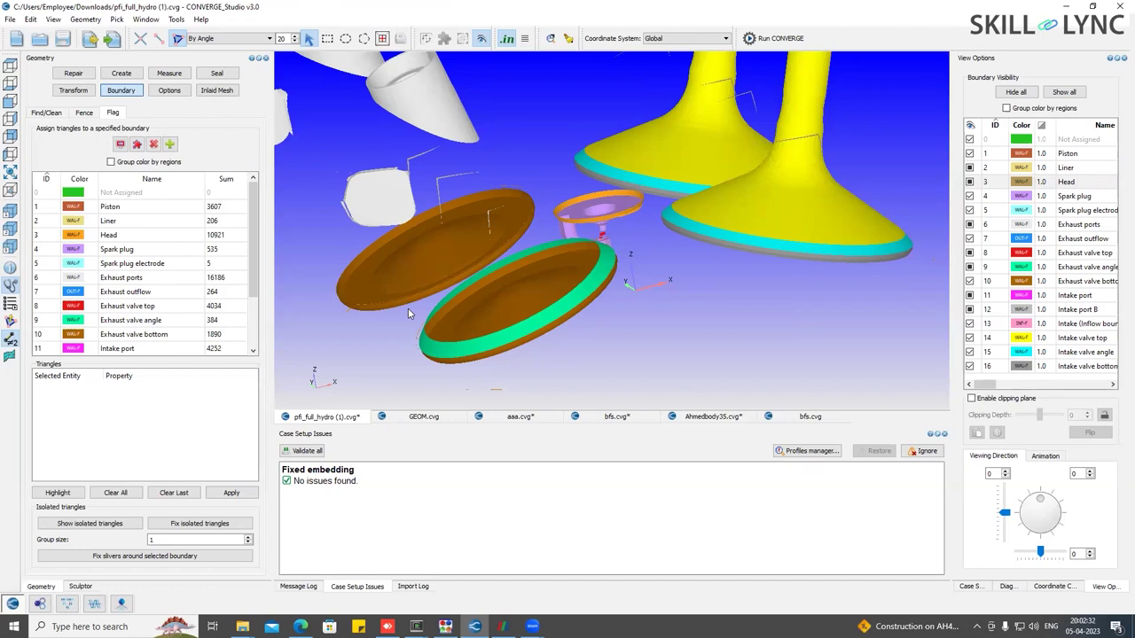
# Redisplay all hidden surfaces, then hide the piston and liner surfaces.
pyautogui.rightClick(707, 323)
pyautogui.click(736, 372)
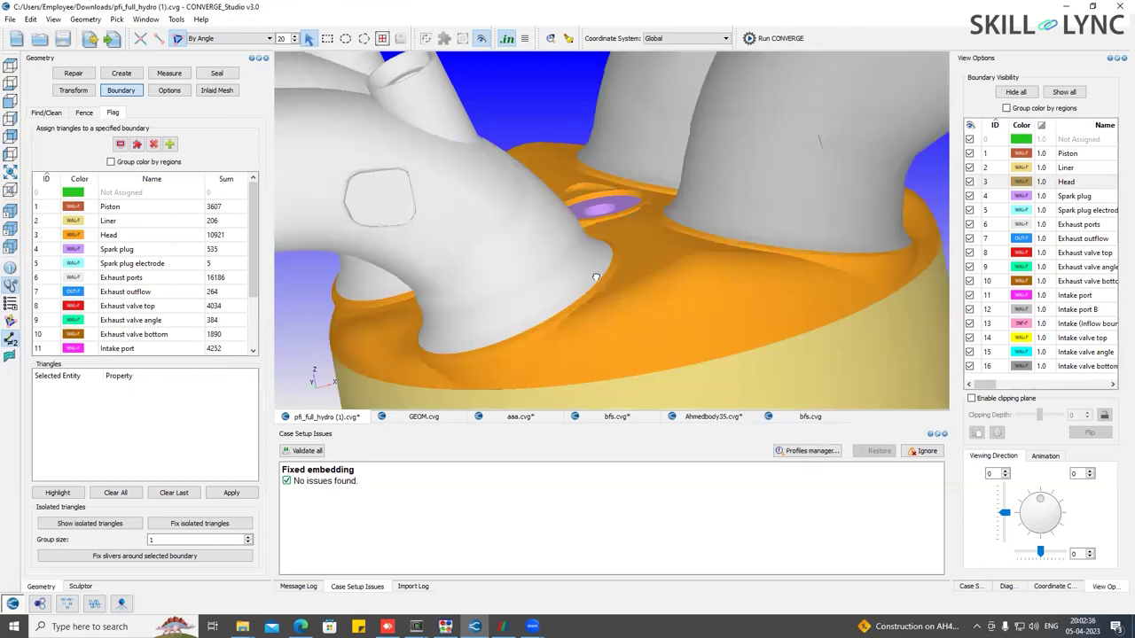
pyautogui.moveTo(662, 313); pyautogui.dragTo(643, 356)
pyautogui.click(643, 357)
pyautogui.rightClick(644, 355)
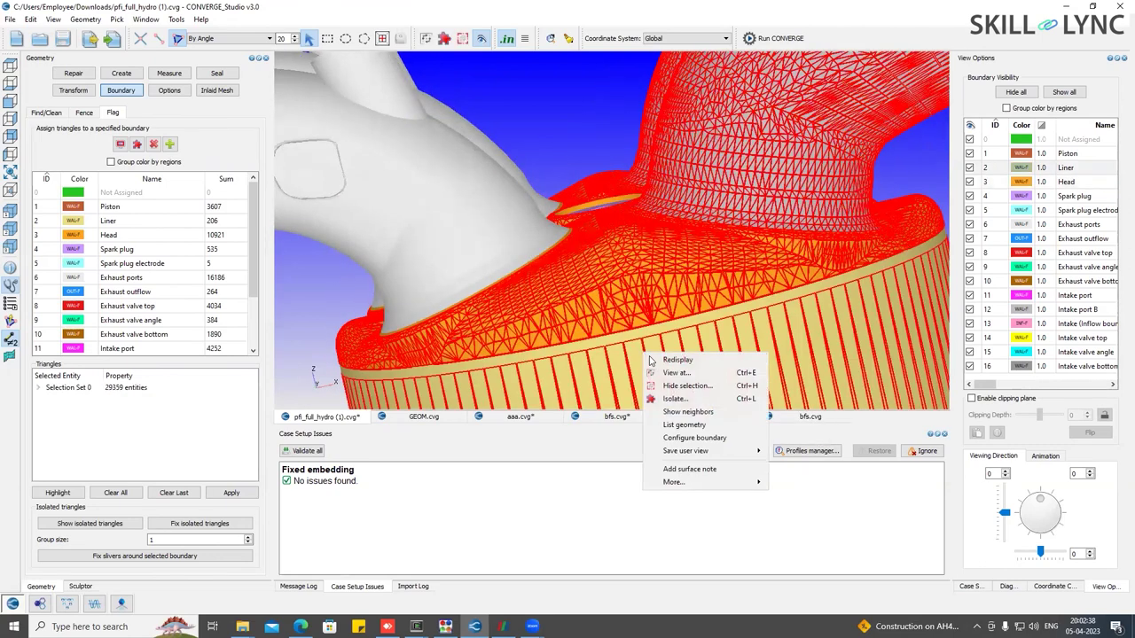
pyautogui.click(651, 388)
# Switch off the Head boundary's visibility and zoom in close on the cyan band.
pyautogui.scroll(5, 497, 316)
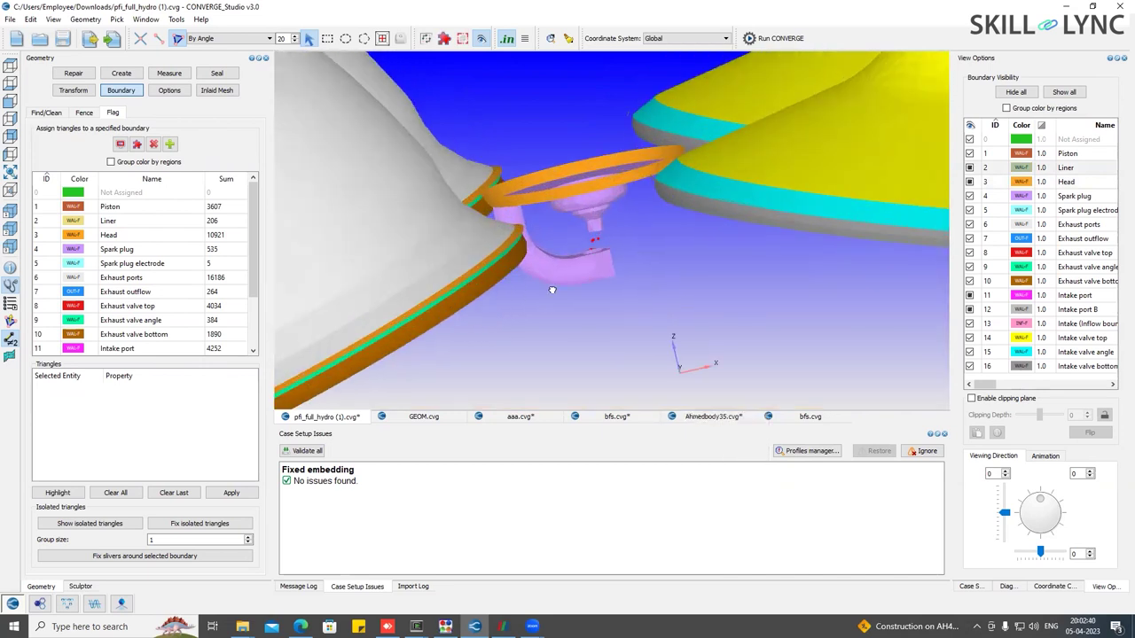
pyautogui.moveTo(497, 315); pyautogui.dragTo(467, 219)
pyautogui.scroll(5, 562, 277)
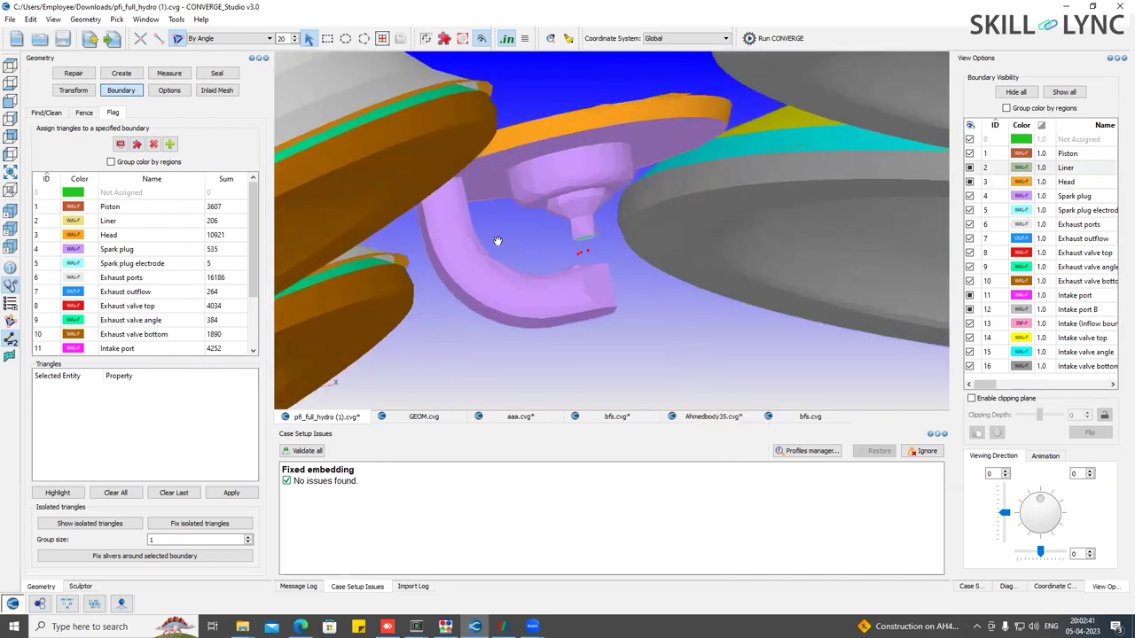
pyautogui.scroll(-5, 749, 279)
pyautogui.moveTo(749, 279); pyautogui.dragTo(709, 238)
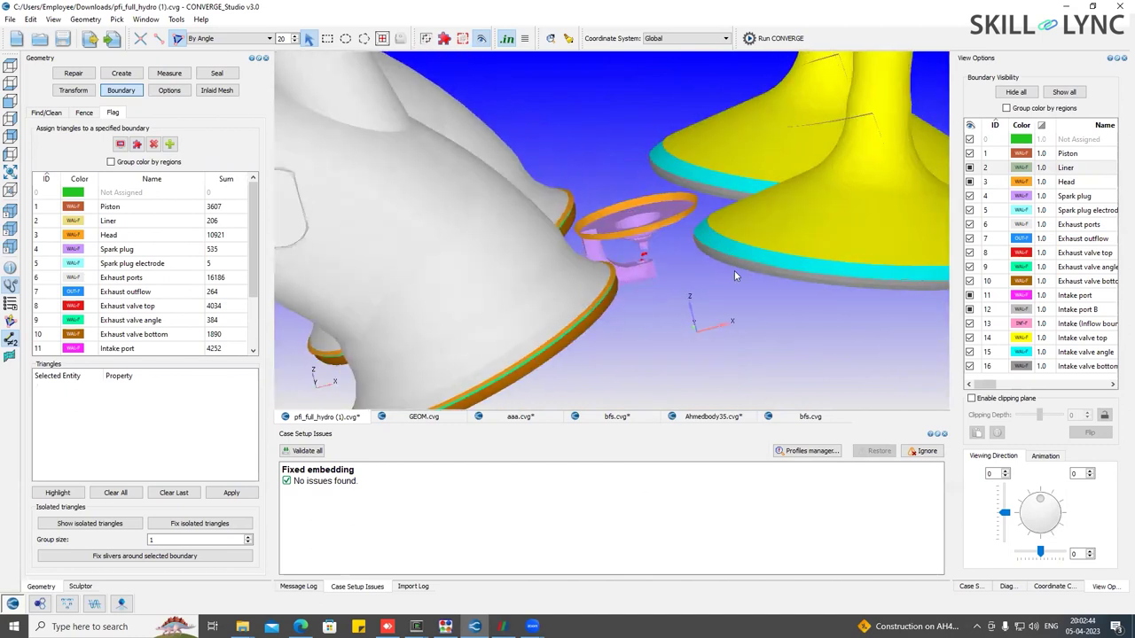
pyautogui.scroll(6, 734, 257)
pyautogui.scroll(-5, 760, 257)
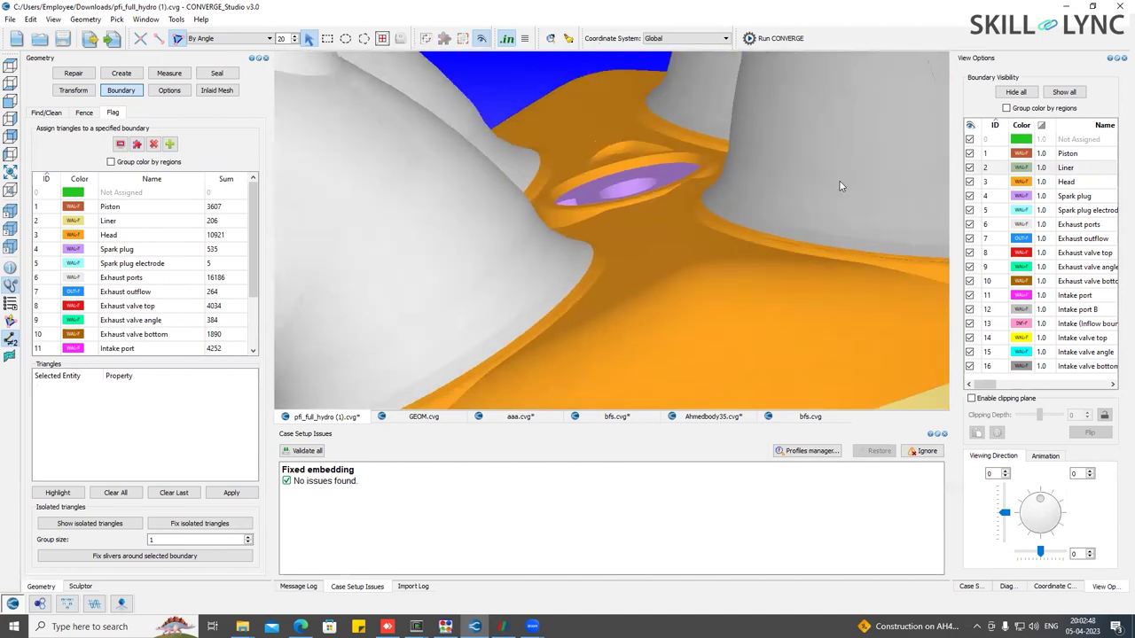
pyautogui.click(969, 180)
pyautogui.moveTo(759, 322)
pyautogui.mouseDown()
pyautogui.moveTo(770, 330)
pyautogui.moveTo(761, 310)
pyautogui.mouseUp()
pyautogui.moveTo(735, 232); pyautogui.dragTo(437, 195)
pyautogui.scroll(-2, 347, 179)
pyautogui.scroll(2, 321, 219)
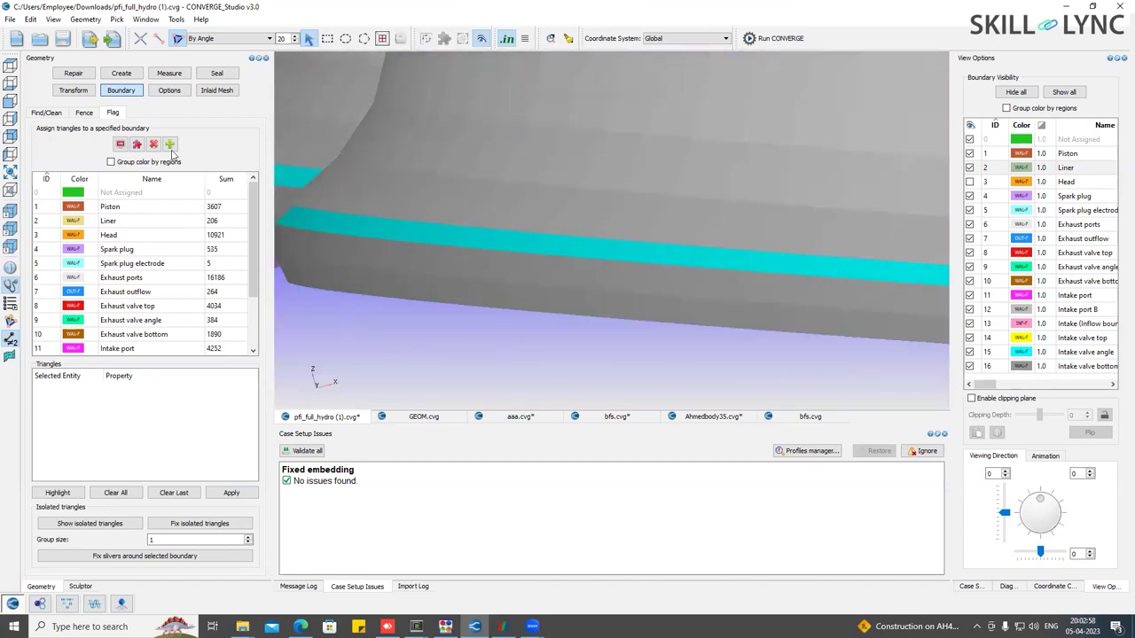
# Using arc edge picking, mark the arc along the cyan band's edge as a fence.
pyautogui.click(90, 114)
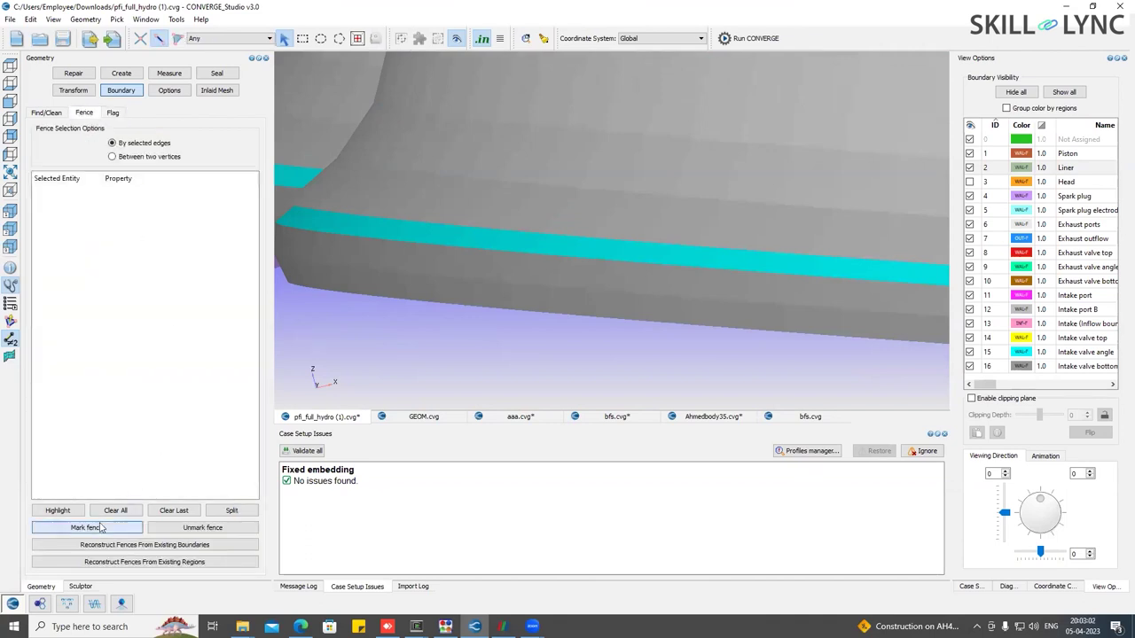
pyautogui.click(229, 39)
pyautogui.click(204, 57)
pyautogui.click(336, 213)
pyautogui.click(336, 215)
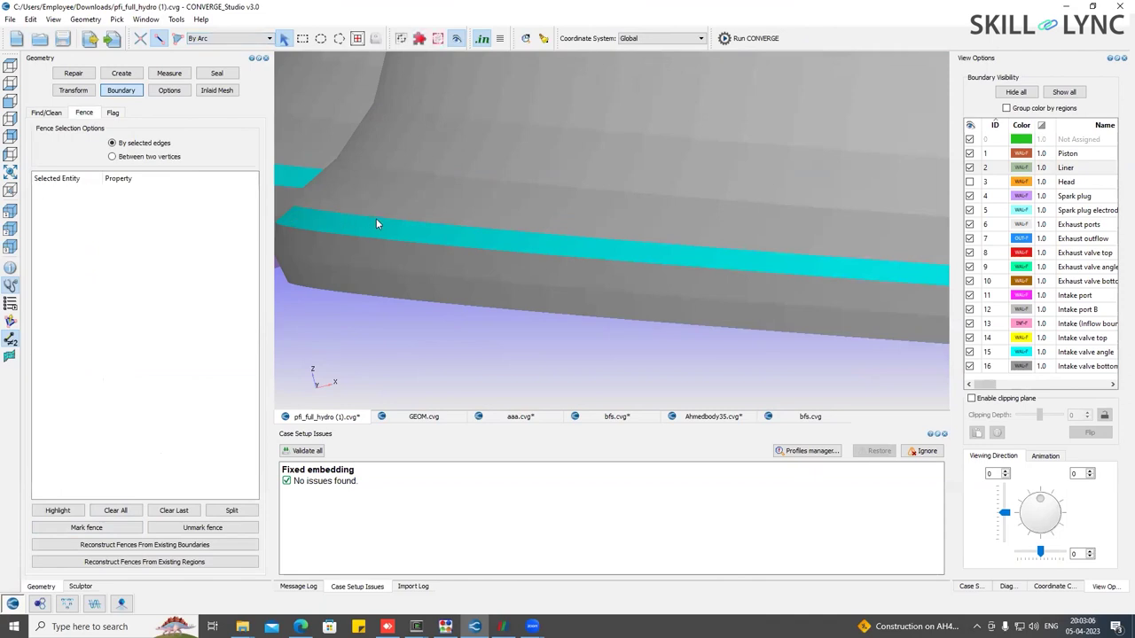
pyautogui.scroll(3, 381, 224)
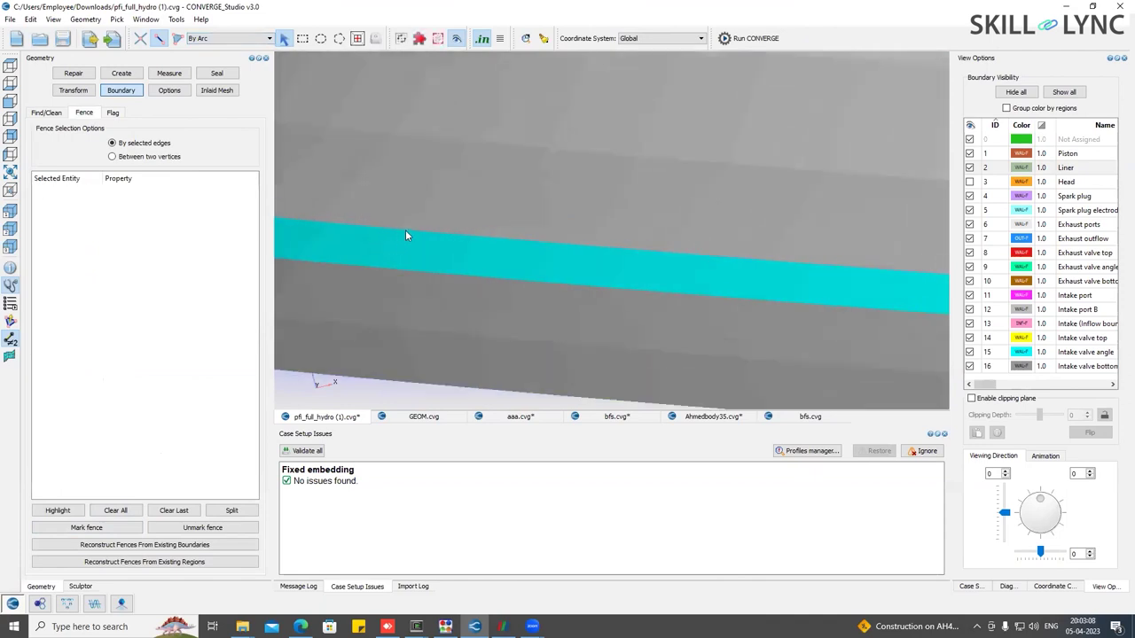
pyautogui.click(405, 232)
pyautogui.scroll(-3, 411, 252)
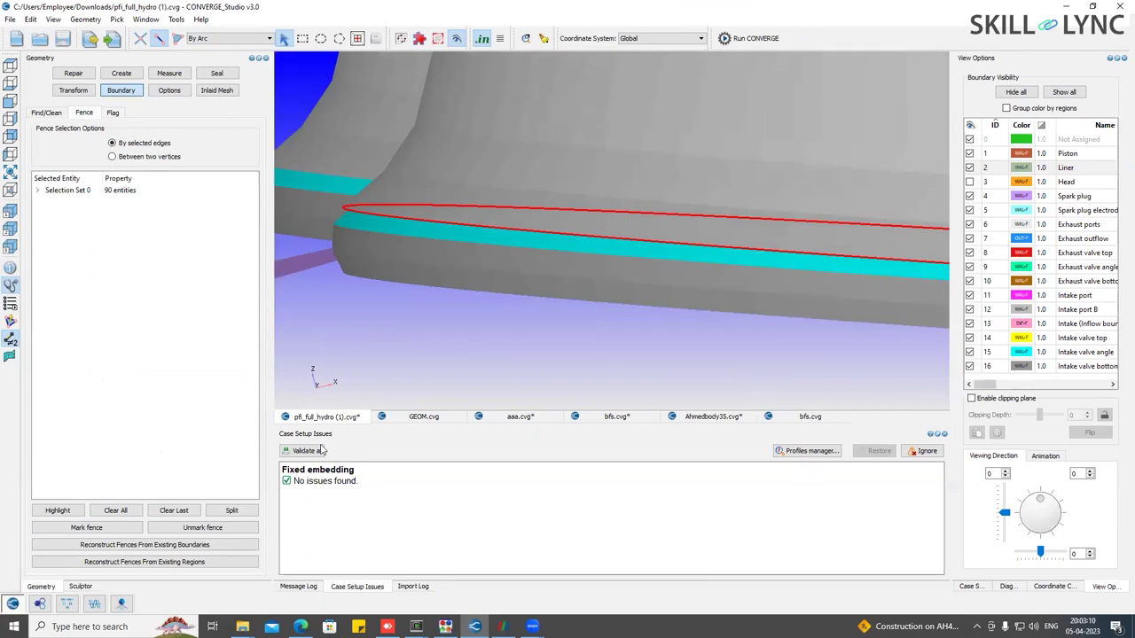
pyautogui.click(123, 533)
# Mark the band's other liner edge as a fence too.
pyautogui.click(374, 234)
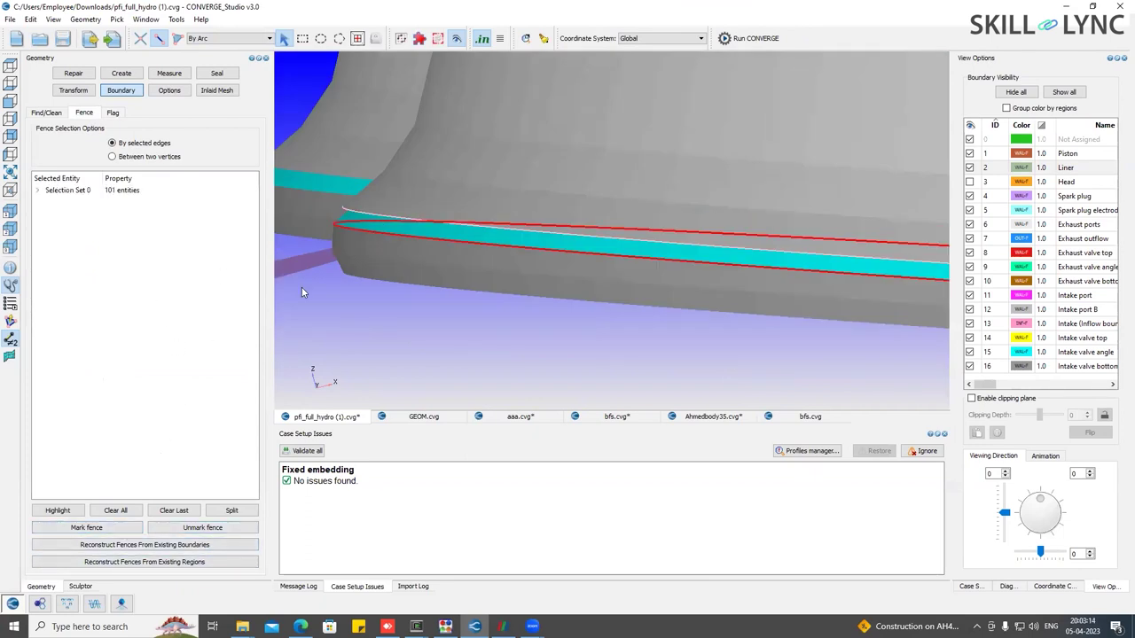
pyautogui.click(108, 530)
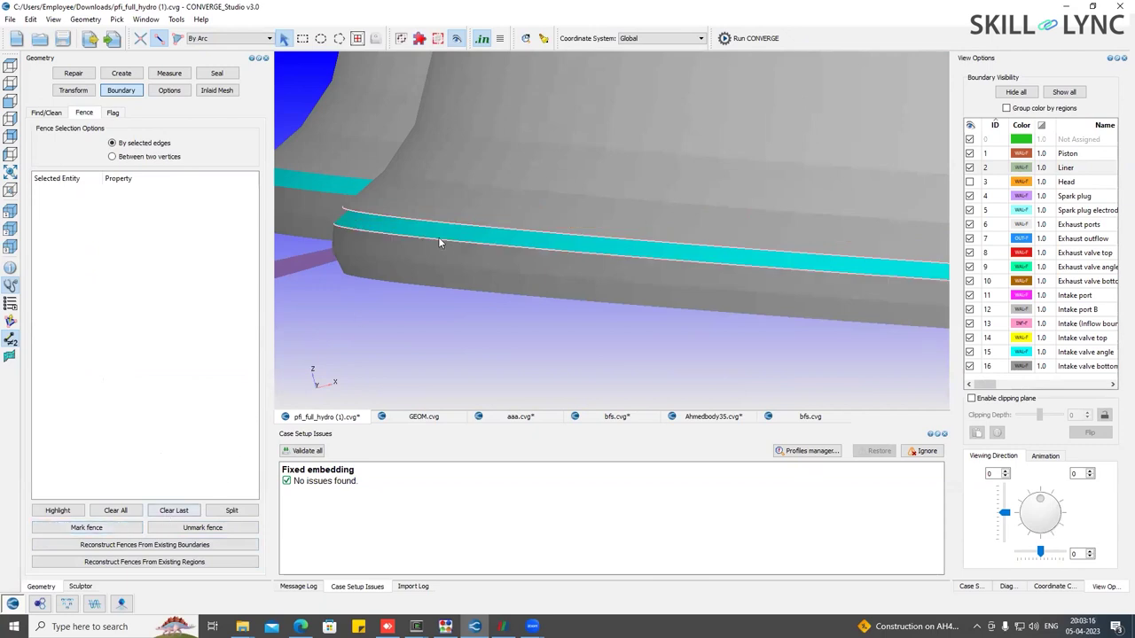
pyautogui.moveTo(410, 265); pyautogui.dragTo(372, 239)
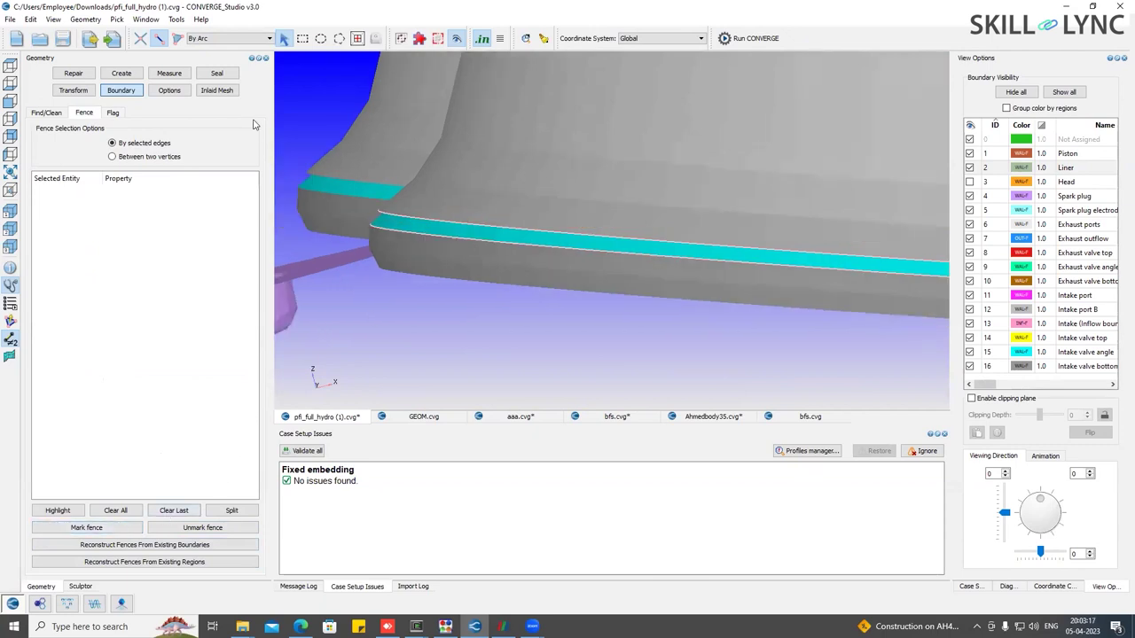
# In the geometry creation options, pick a liner vertex and then clear it.
pyautogui.click(108, 75)
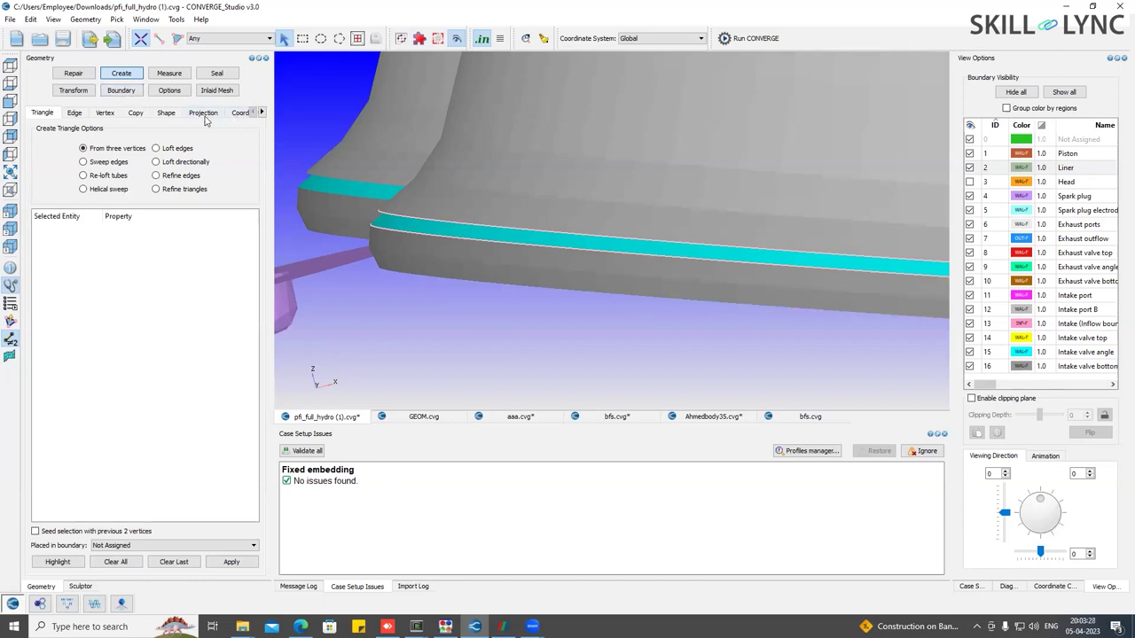
pyautogui.click(475, 226)
pyautogui.press('Escape')
# Try edge list and ordered vertex list, settle on free edge loop, and attempt patching the band's loop.
pyautogui.click(70, 76)
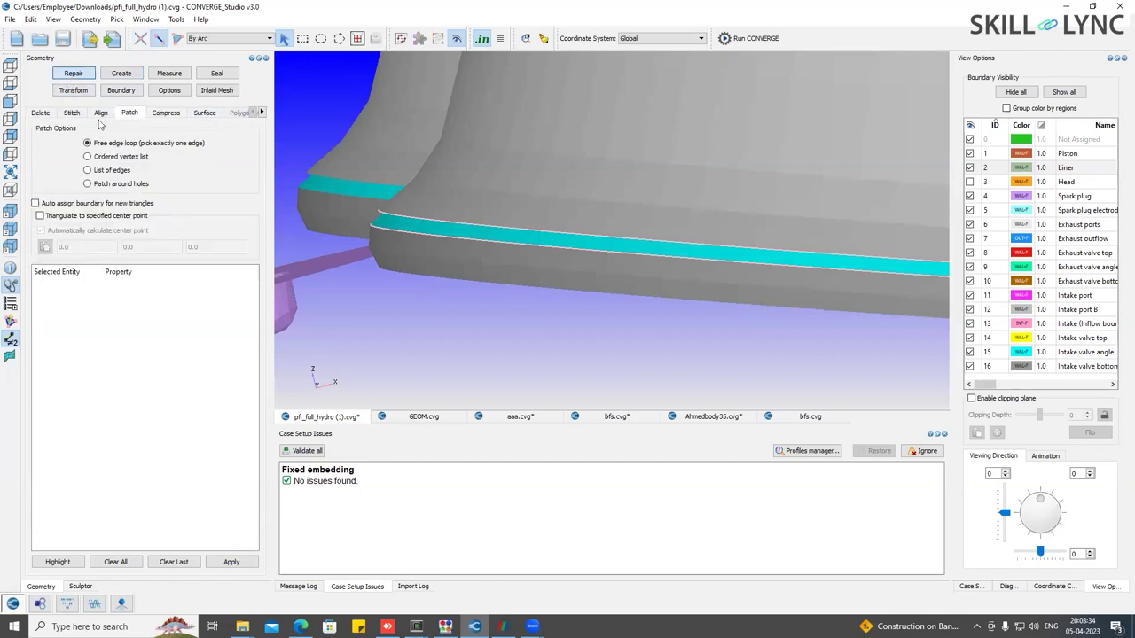
pyautogui.click(486, 229)
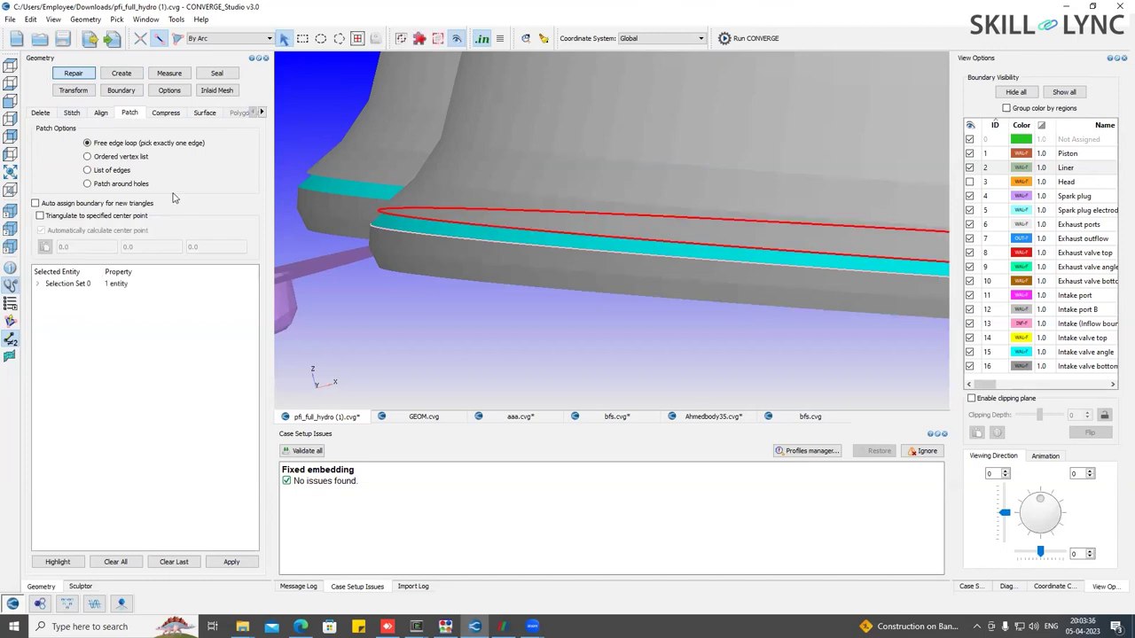
pyautogui.click(111, 170)
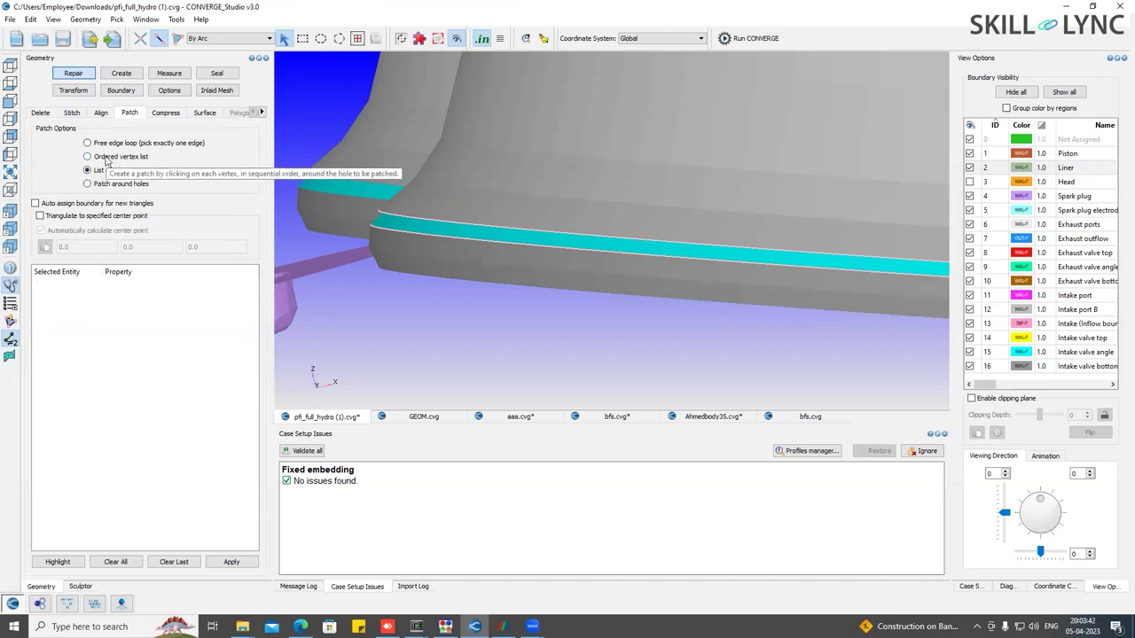
pyautogui.click(104, 157)
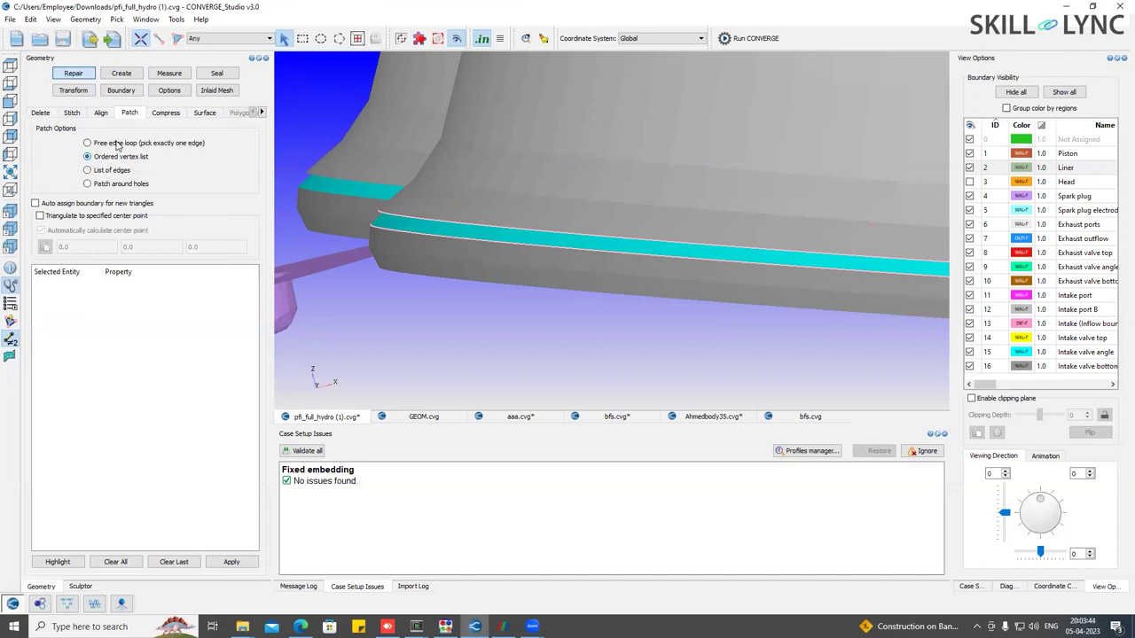
pyautogui.click(112, 144)
pyautogui.click(415, 222)
pyautogui.click(417, 219)
pyautogui.click(419, 215)
pyautogui.click(235, 564)
# Retry the patch on the band's lower edge loop, then clear the edge selection.
pyautogui.click(422, 231)
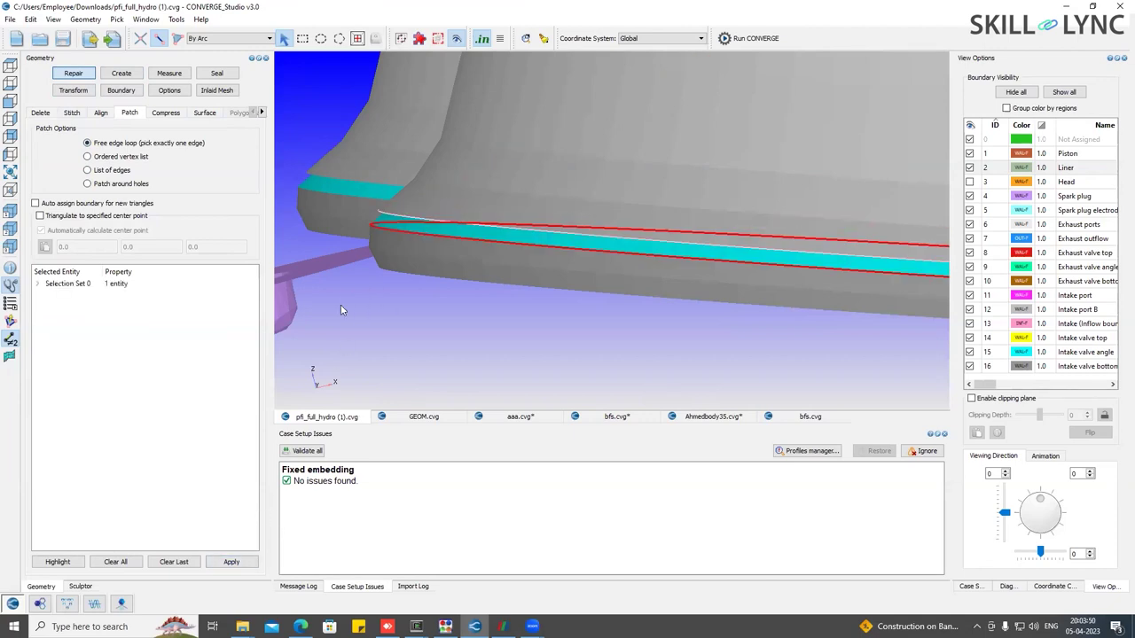
pyautogui.click(229, 563)
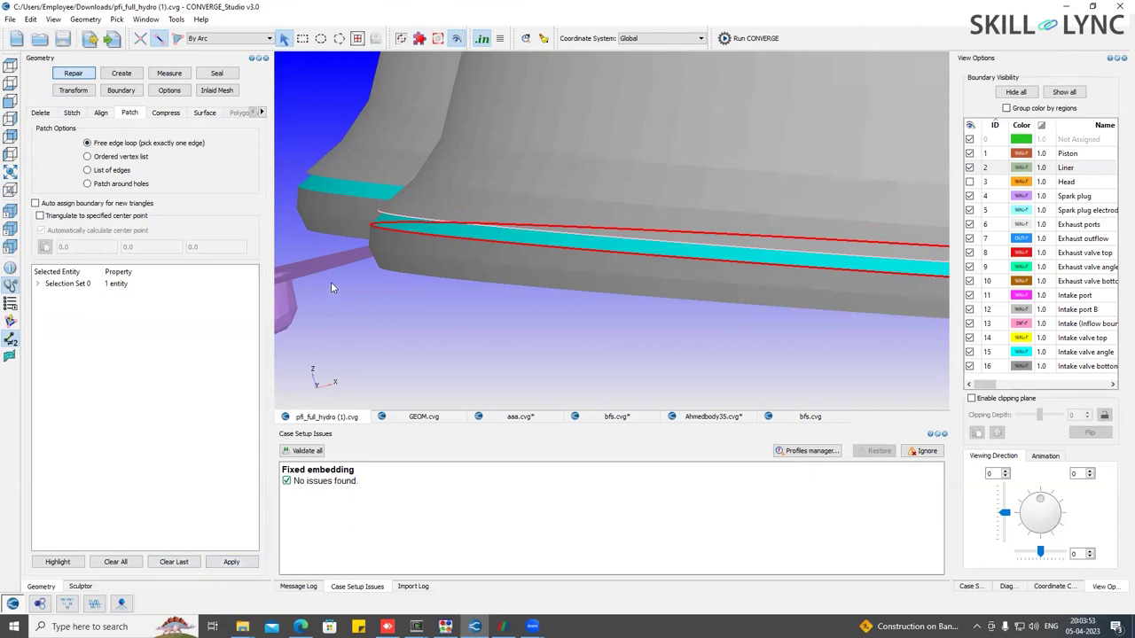
pyautogui.click(420, 220)
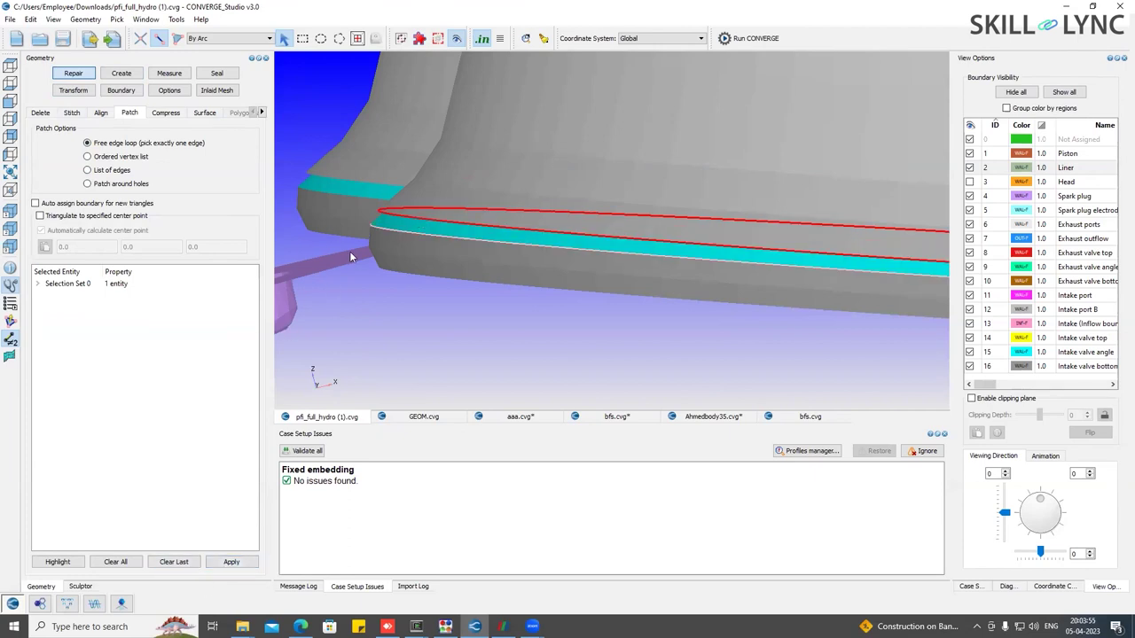
pyautogui.click(412, 233)
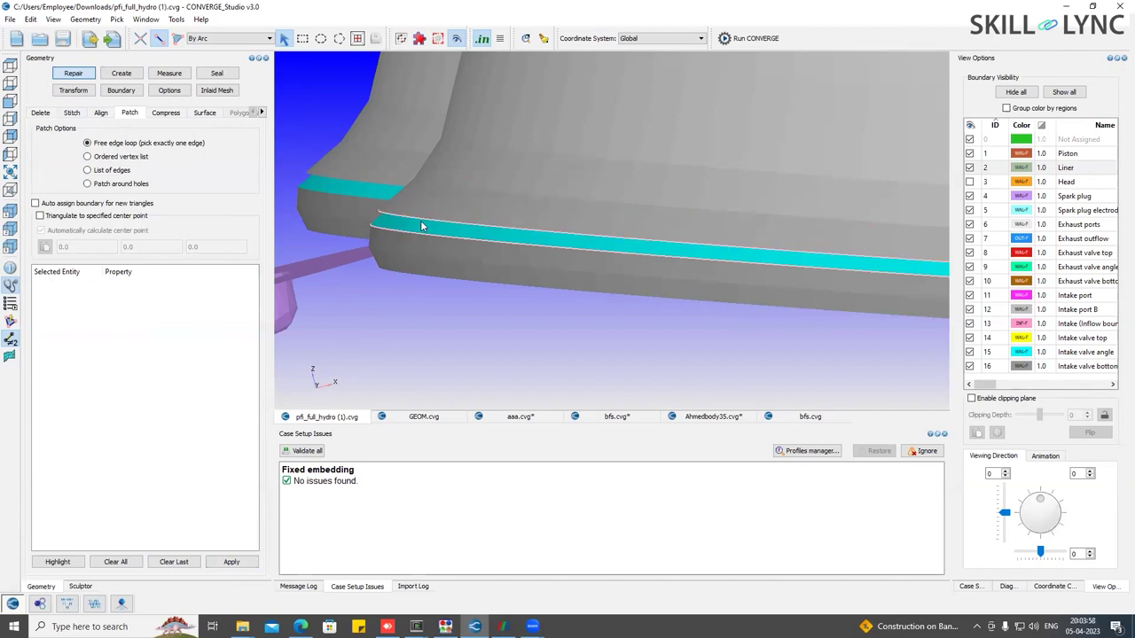
pyautogui.scroll(-3, 424, 266)
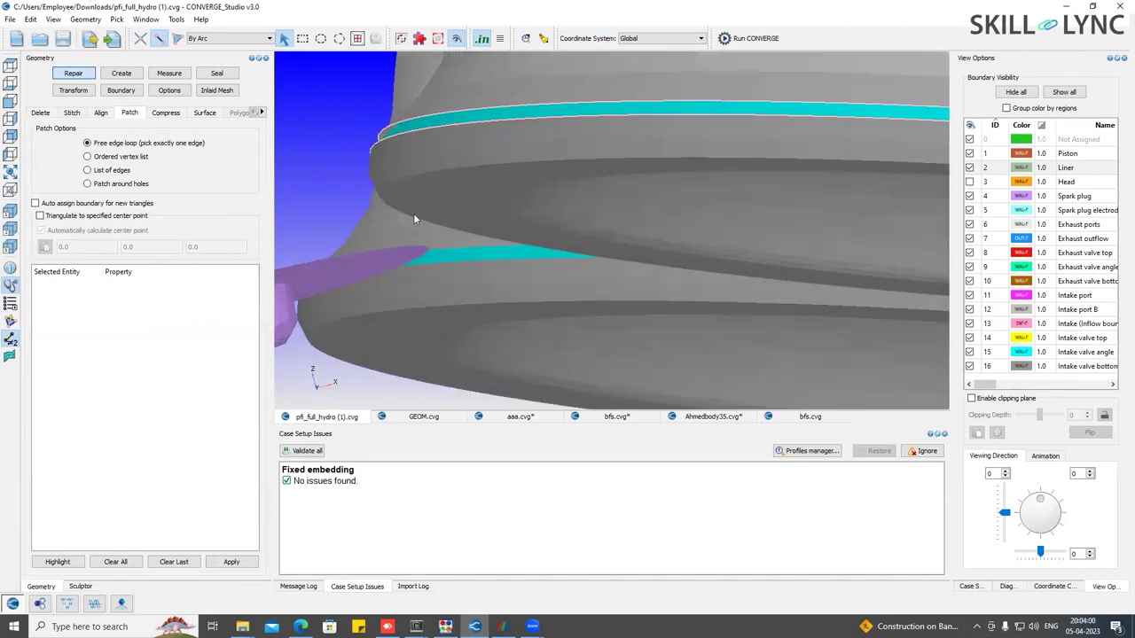
pyautogui.scroll(3, 413, 213)
pyautogui.scroll(-2, 537, 350)
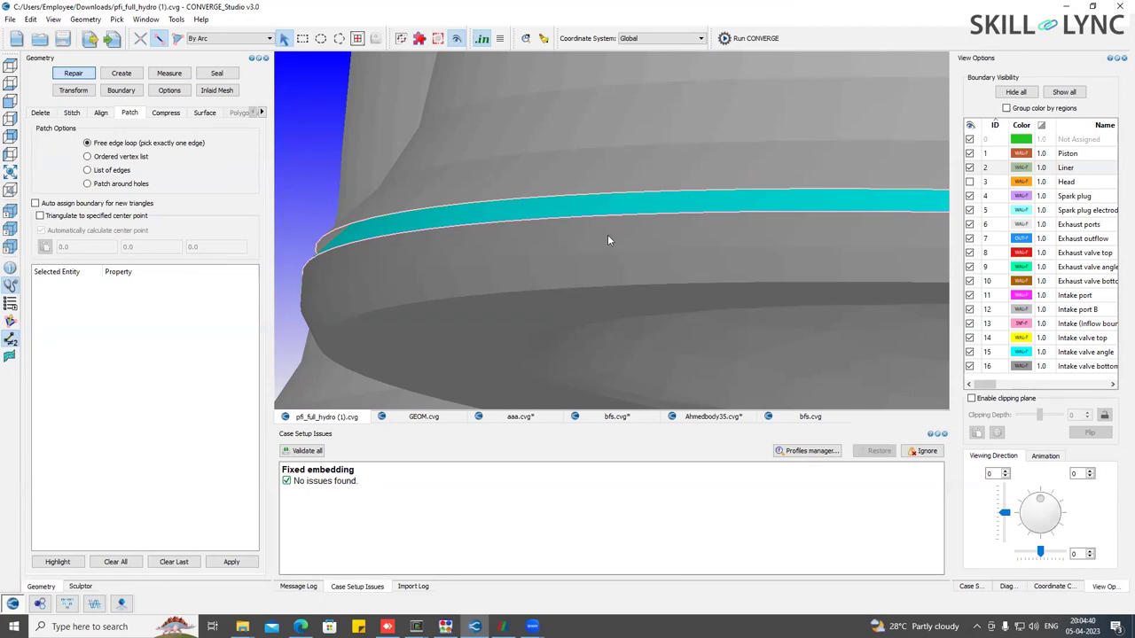
# Show the hidden Head surface again and bring up the Case Setup tree.
pyautogui.scroll(-10, 594, 245)
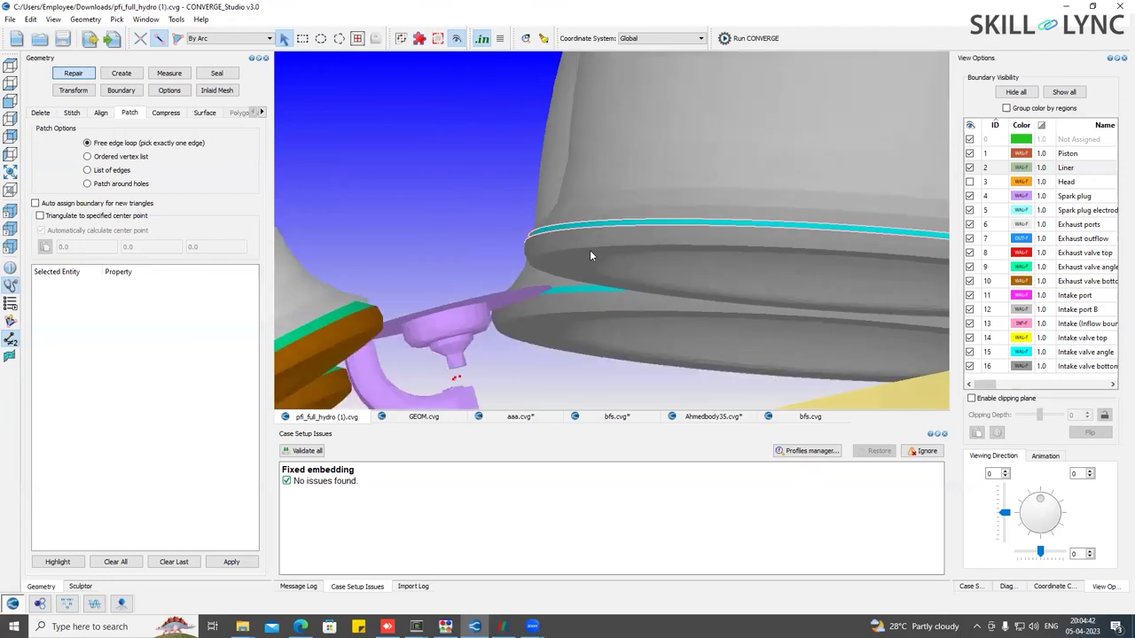
pyautogui.rightClick(526, 190)
pyautogui.click(535, 193)
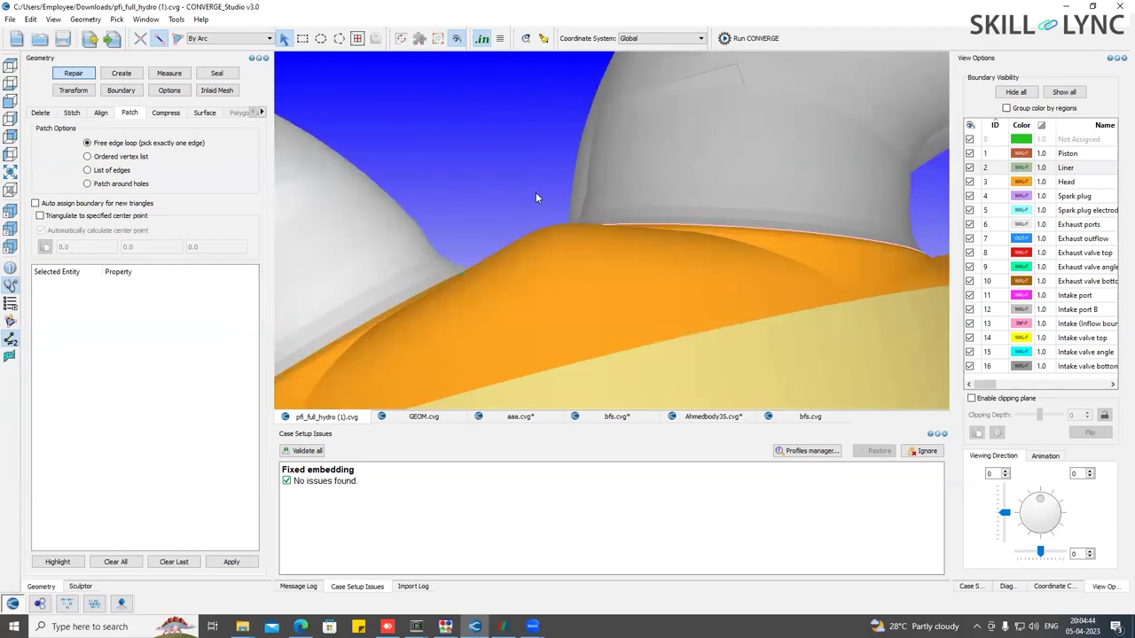
pyautogui.scroll(-2, 510, 226)
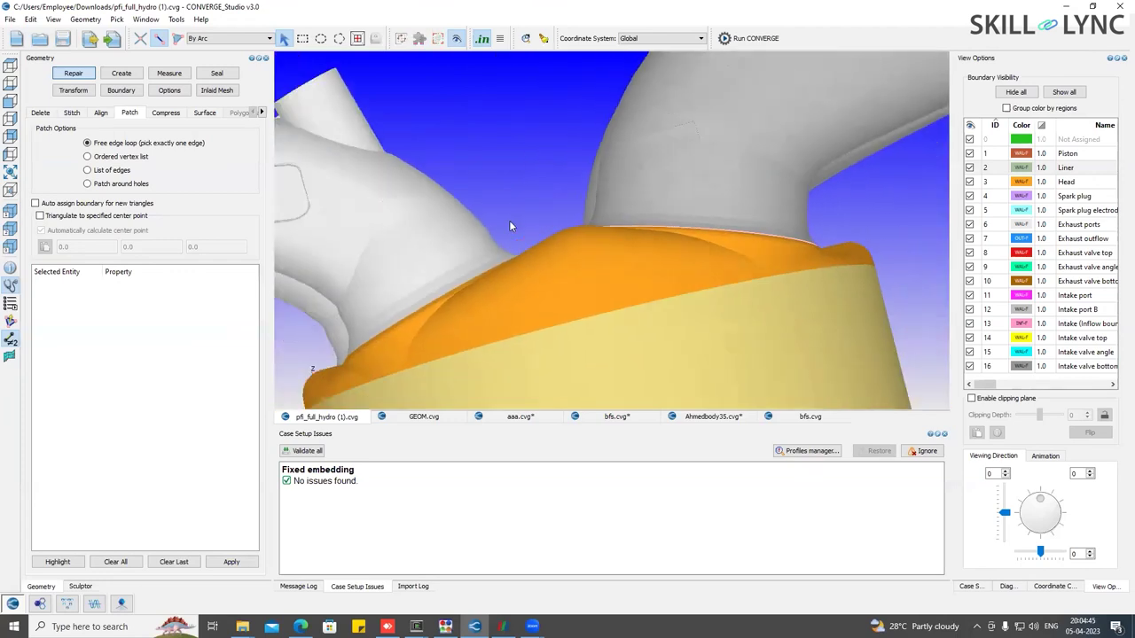
pyautogui.click(969, 586)
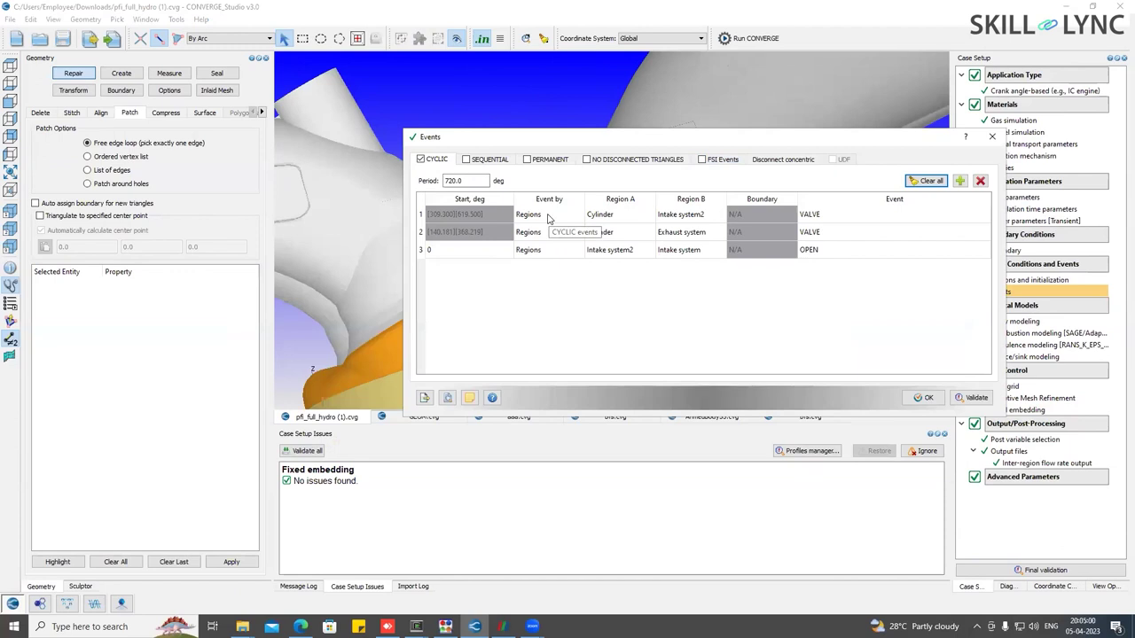
# Review the events' Region A/B entries and both VALVE events, then close Events with OK.
pyautogui.doubleClick(608, 218)
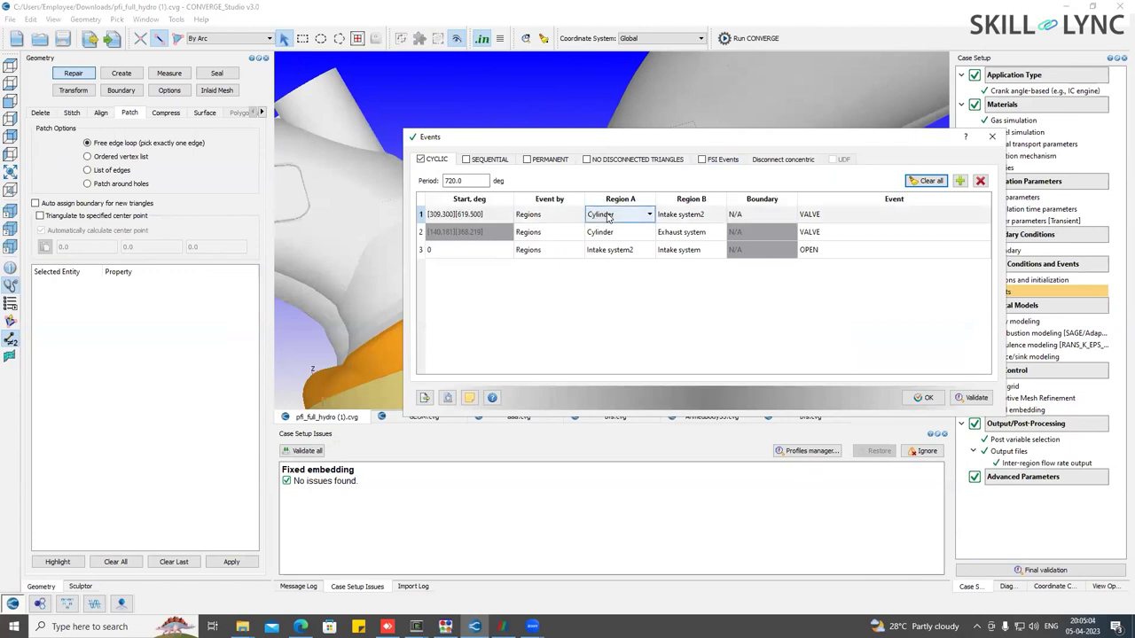
pyautogui.doubleClick(679, 216)
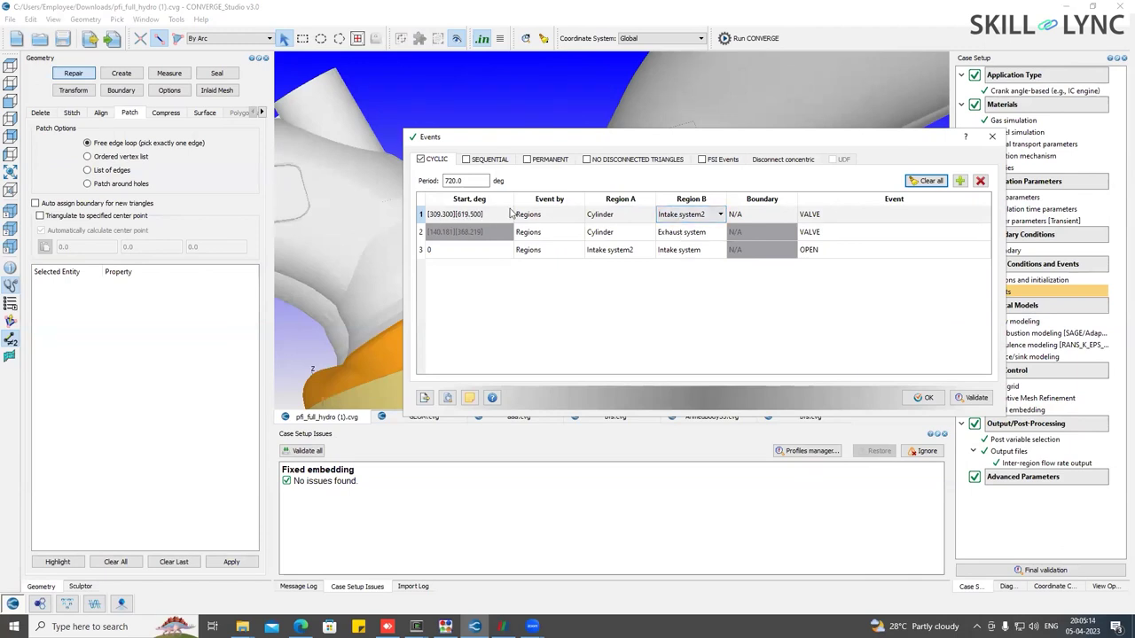
pyautogui.moveTo(537, 138); pyautogui.dragTo(695, 227)
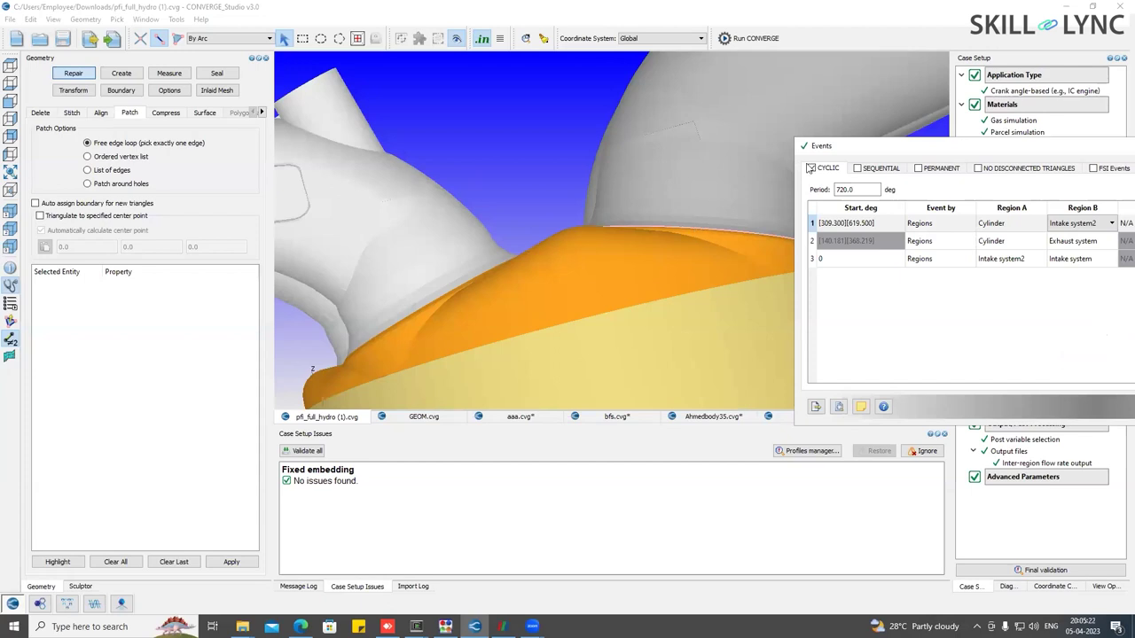
pyautogui.moveTo(858, 149); pyautogui.dragTo(705, 253)
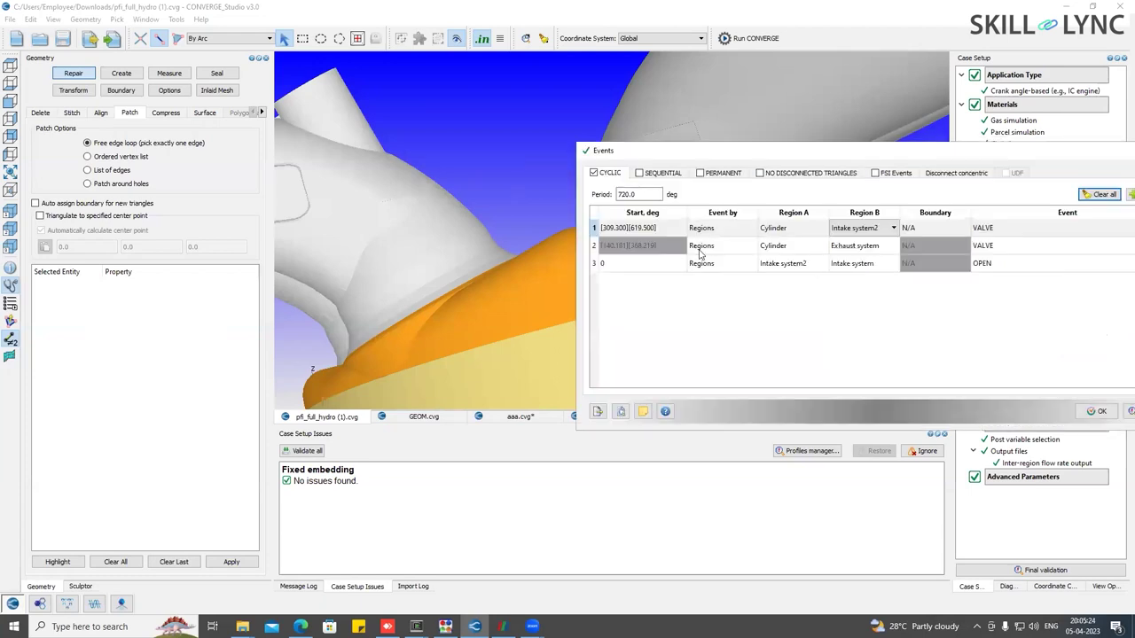
pyautogui.click(700, 245)
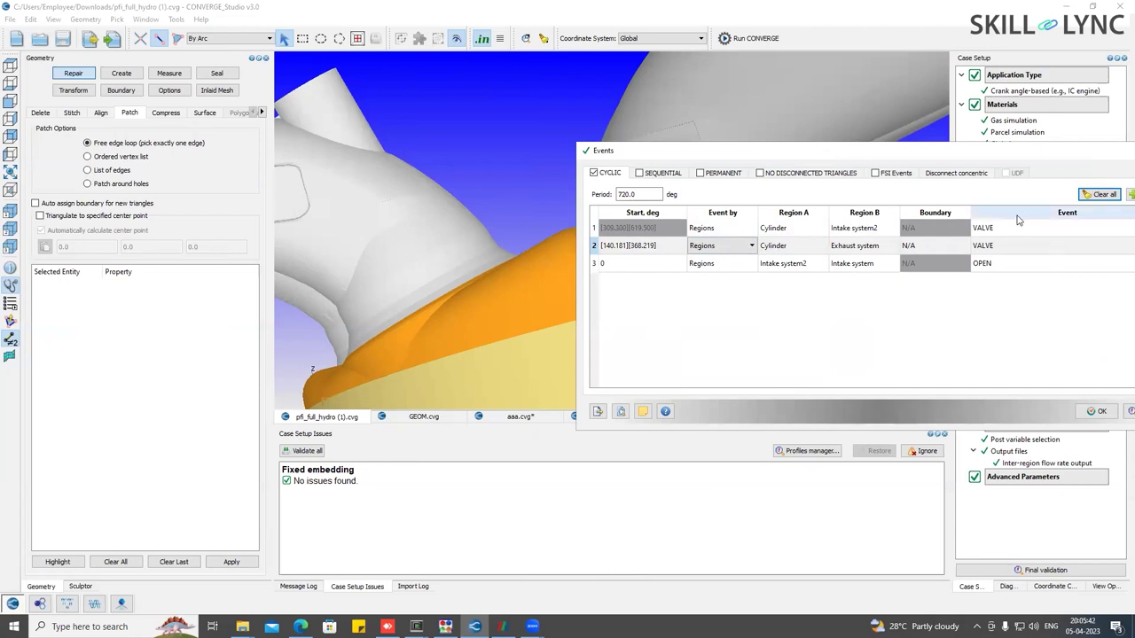
pyautogui.click(979, 229)
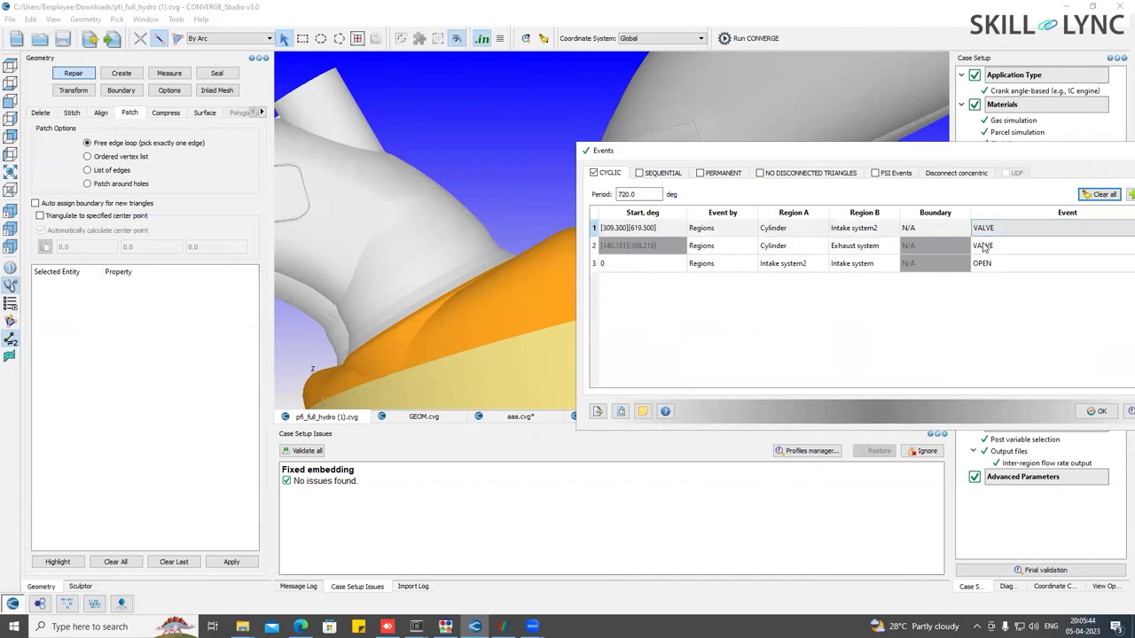
pyautogui.click(982, 246)
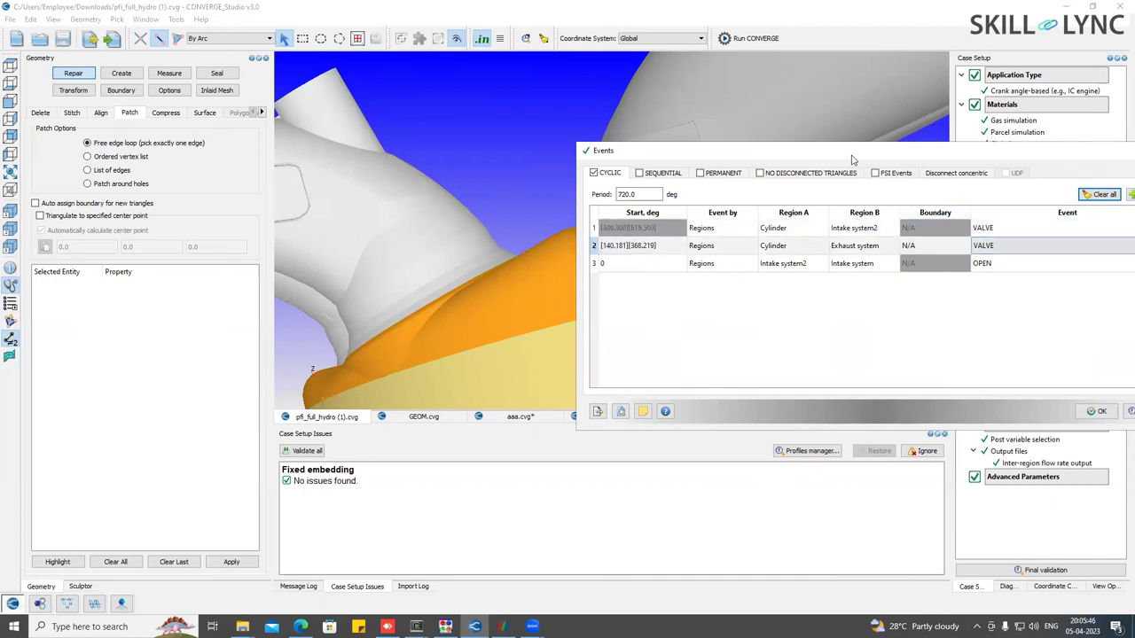
pyautogui.click(826, 427)
pyautogui.scroll(-6, 797, 178)
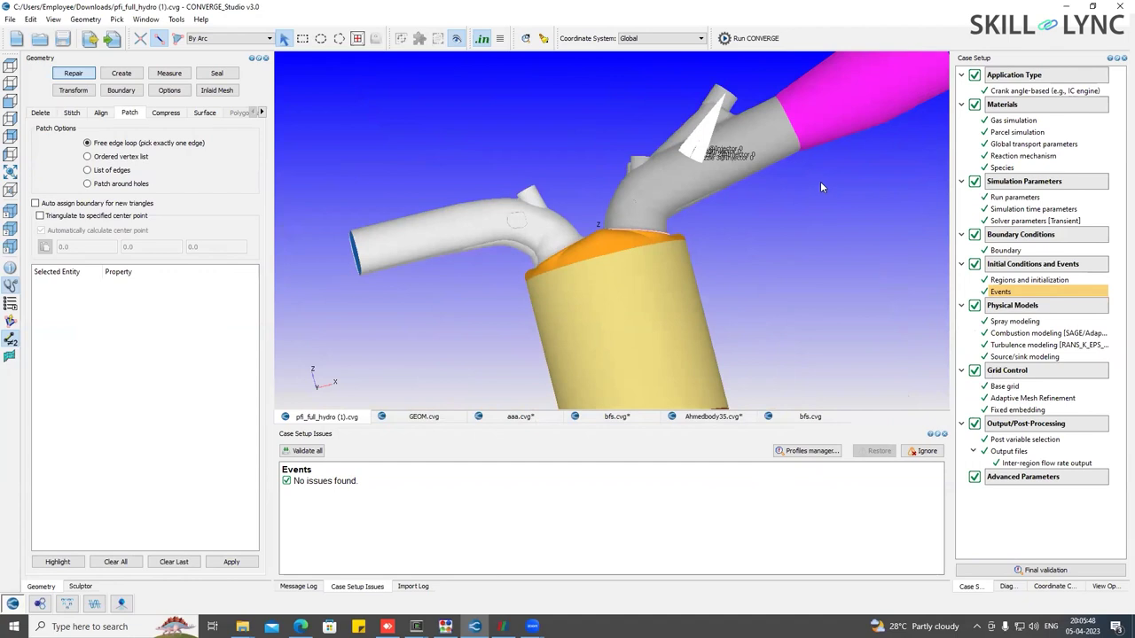
# Inspect the engine's magenta pipe and ports, then bring up the View Options boundary list.
pyautogui.moveTo(884, 216); pyautogui.dragTo(825, 187)
pyautogui.click(824, 187)
pyautogui.click(808, 219)
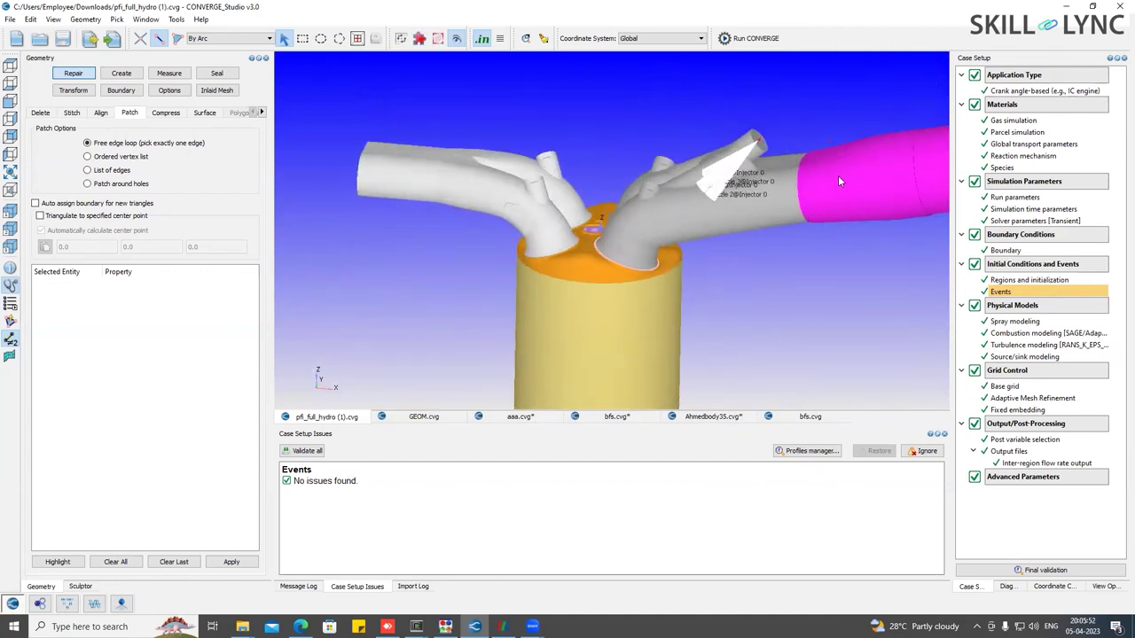
pyautogui.moveTo(812, 253); pyautogui.dragTo(688, 234)
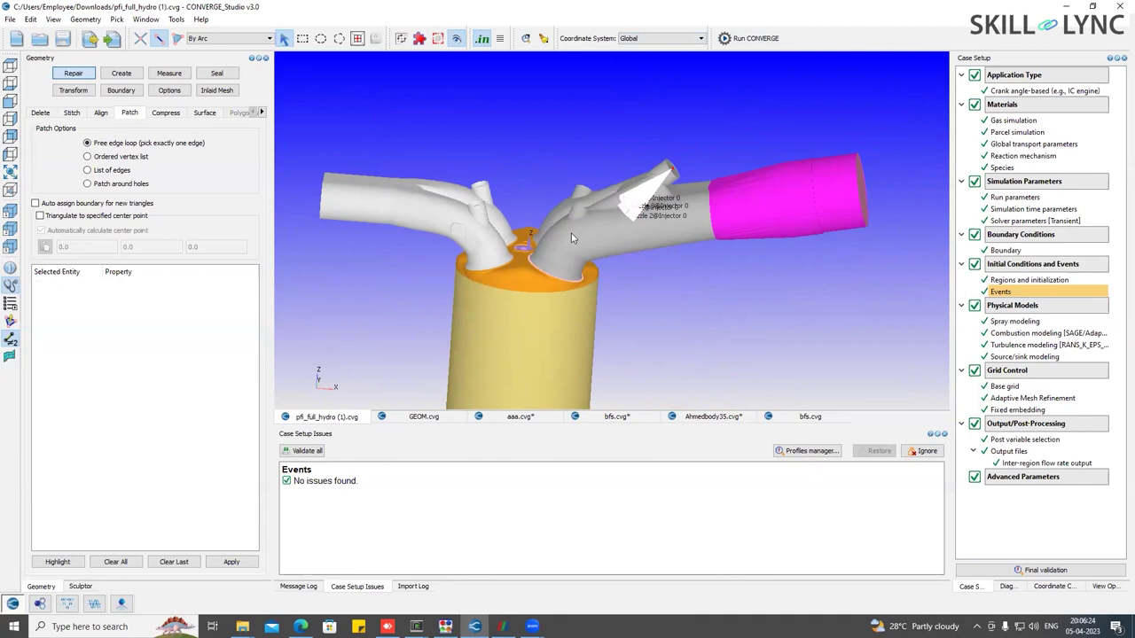
pyautogui.scroll(2, 571, 238)
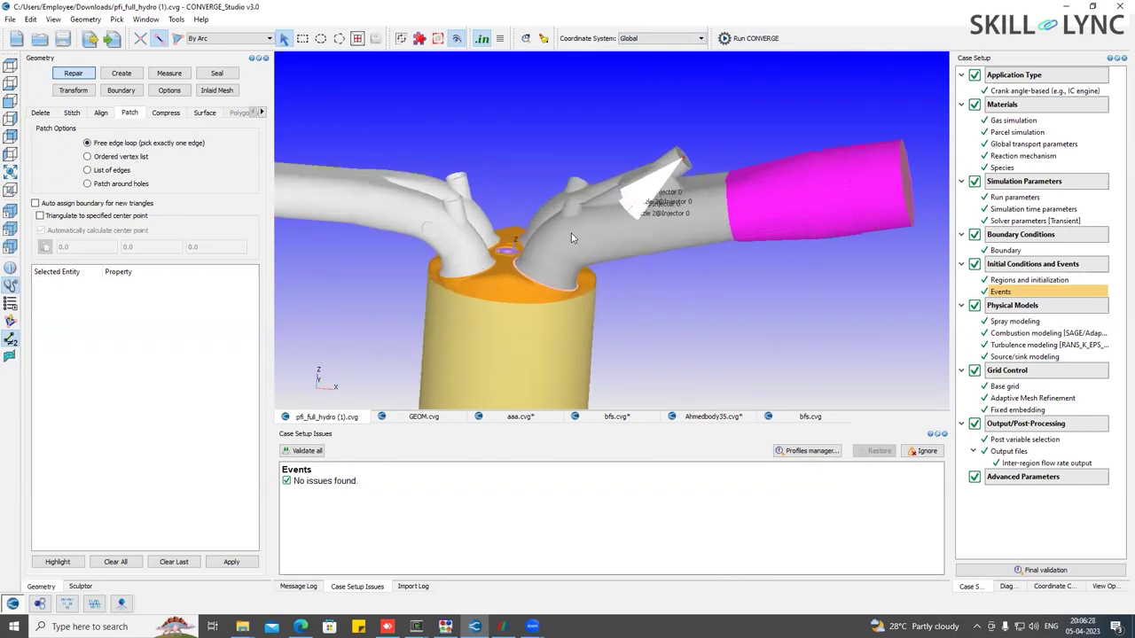
pyautogui.click(547, 256)
pyautogui.click(1099, 587)
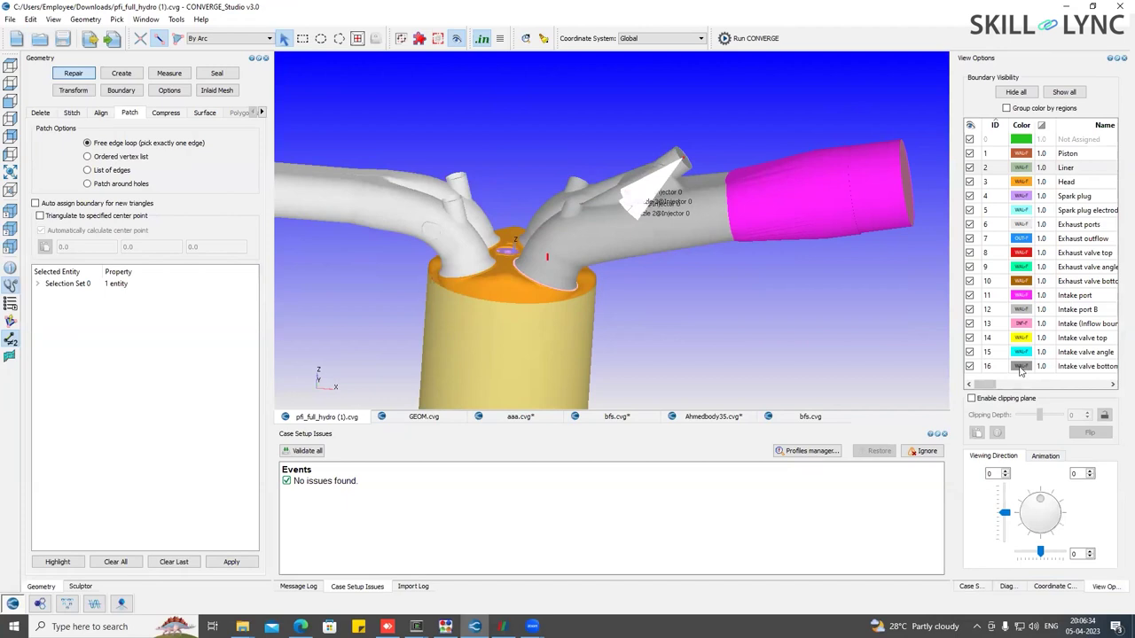
pyautogui.click(969, 296)
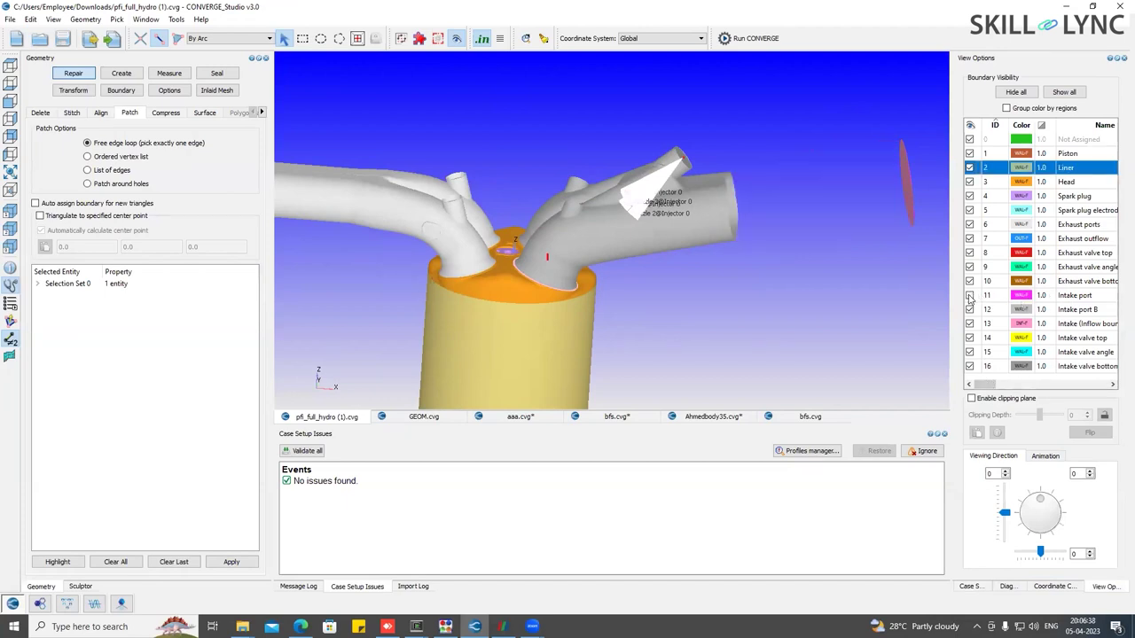
pyautogui.click(969, 296)
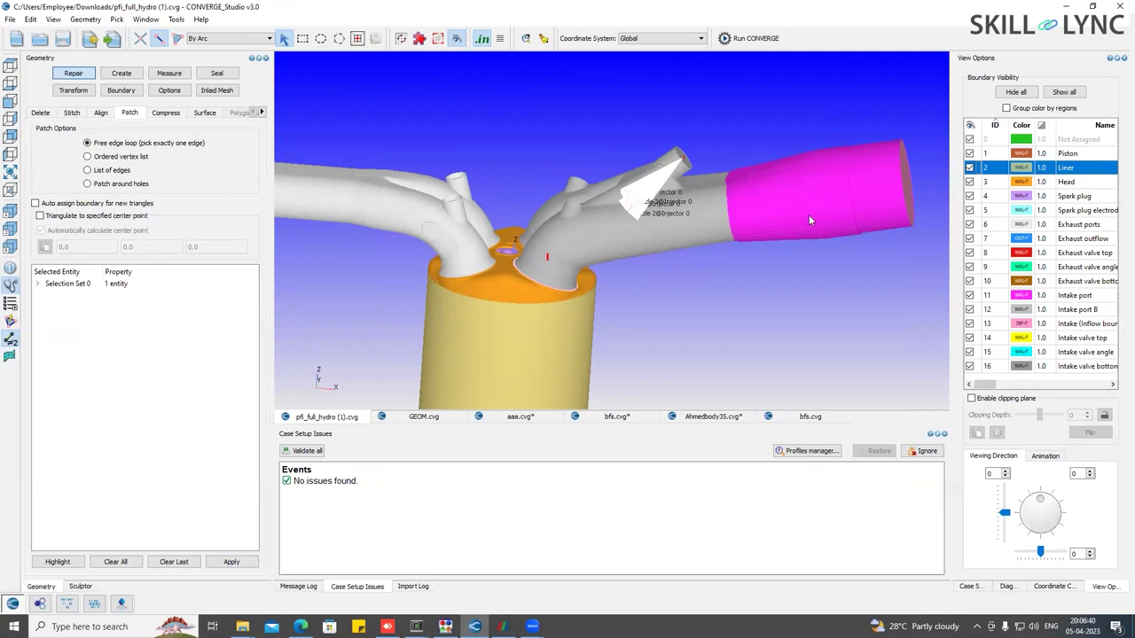
pyautogui.click(970, 309)
pyautogui.click(970, 309)
pyautogui.scroll(10, 621, 213)
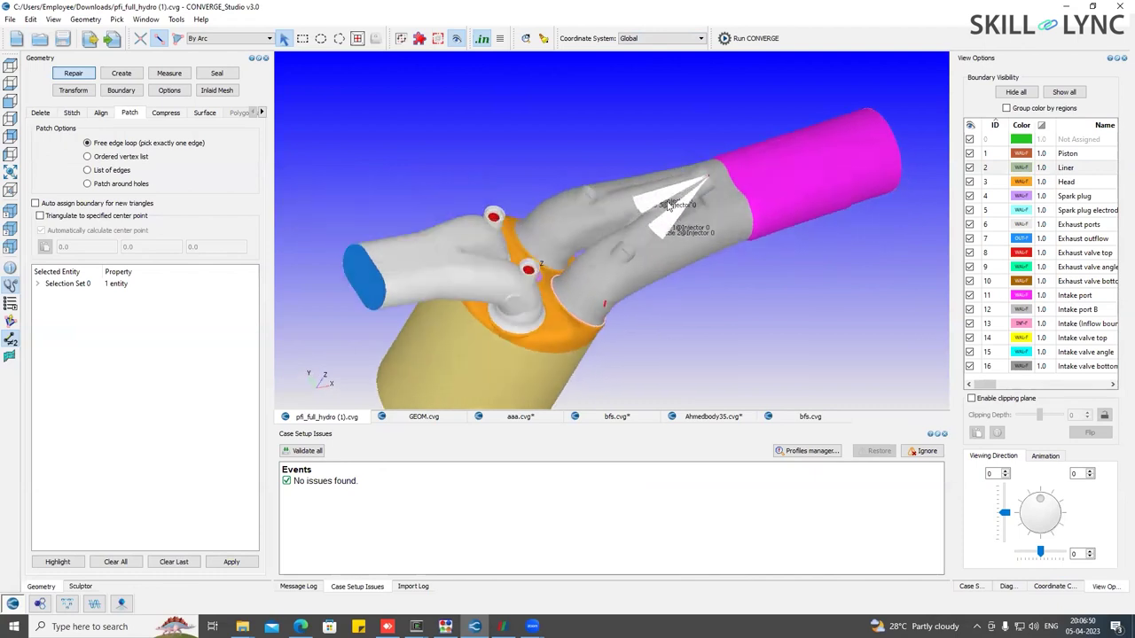
pyautogui.scroll(6, 605, 161)
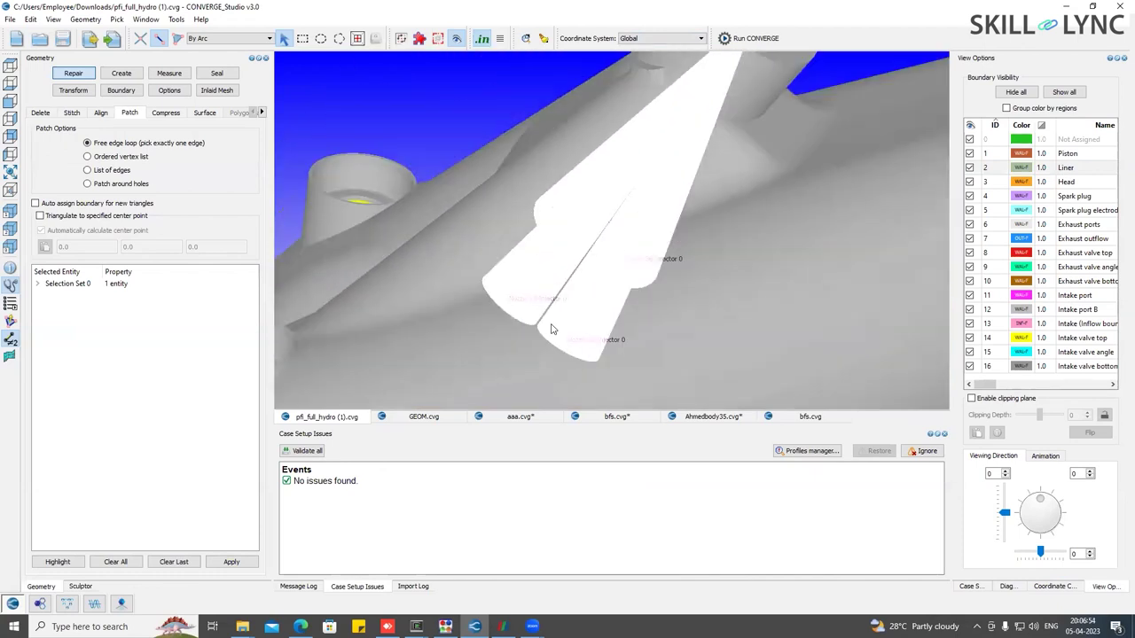
pyautogui.scroll(-5, 550, 329)
pyautogui.moveTo(555, 302)
pyautogui.mouseDown()
pyautogui.moveTo(700, 120)
pyautogui.moveTo(672, 147)
pyautogui.moveTo(737, 171)
pyautogui.moveTo(664, 268)
pyautogui.moveTo(638, 257)
pyautogui.moveTo(689, 263)
pyautogui.moveTo(682, 247)
pyautogui.mouseUp()
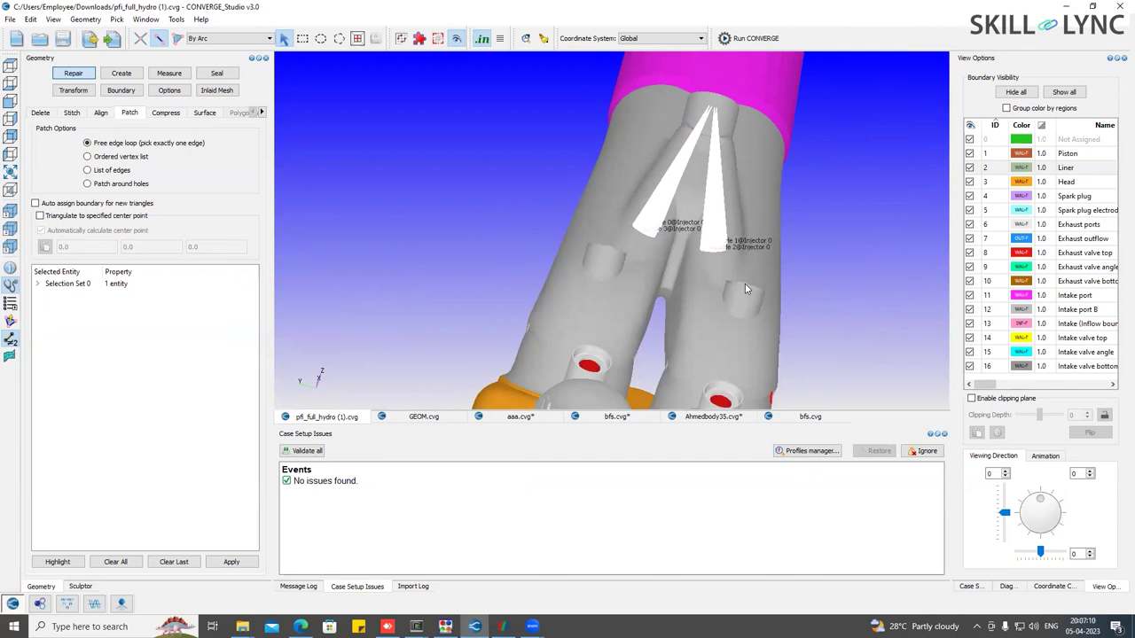
pyautogui.moveTo(653, 269); pyautogui.dragTo(511, 348)
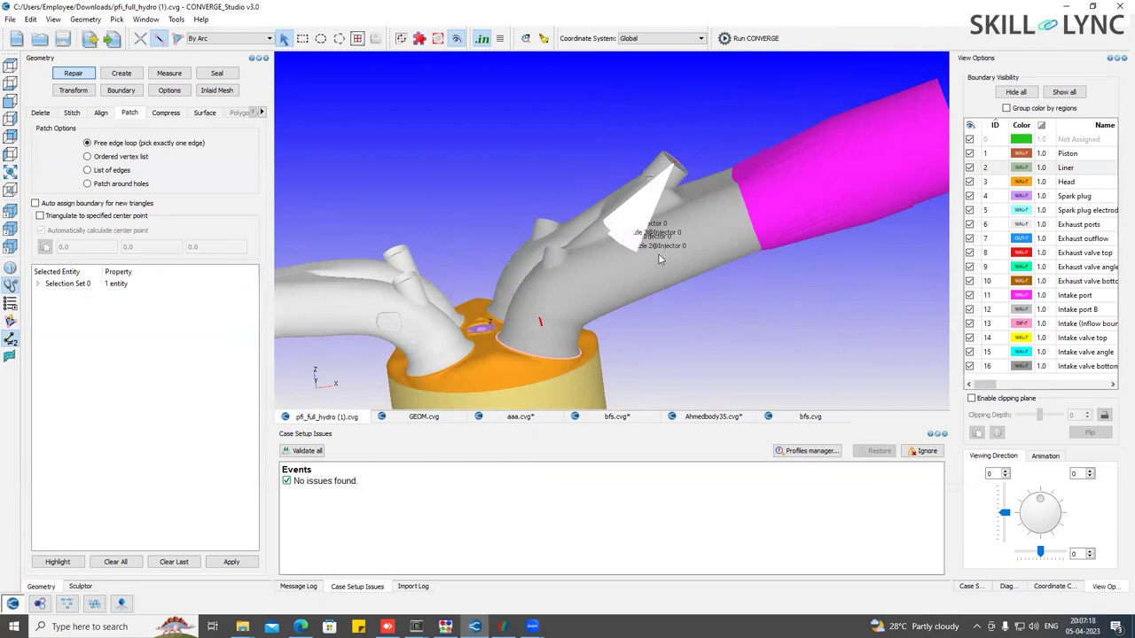
pyautogui.moveTo(616, 266); pyautogui.dragTo(631, 261)
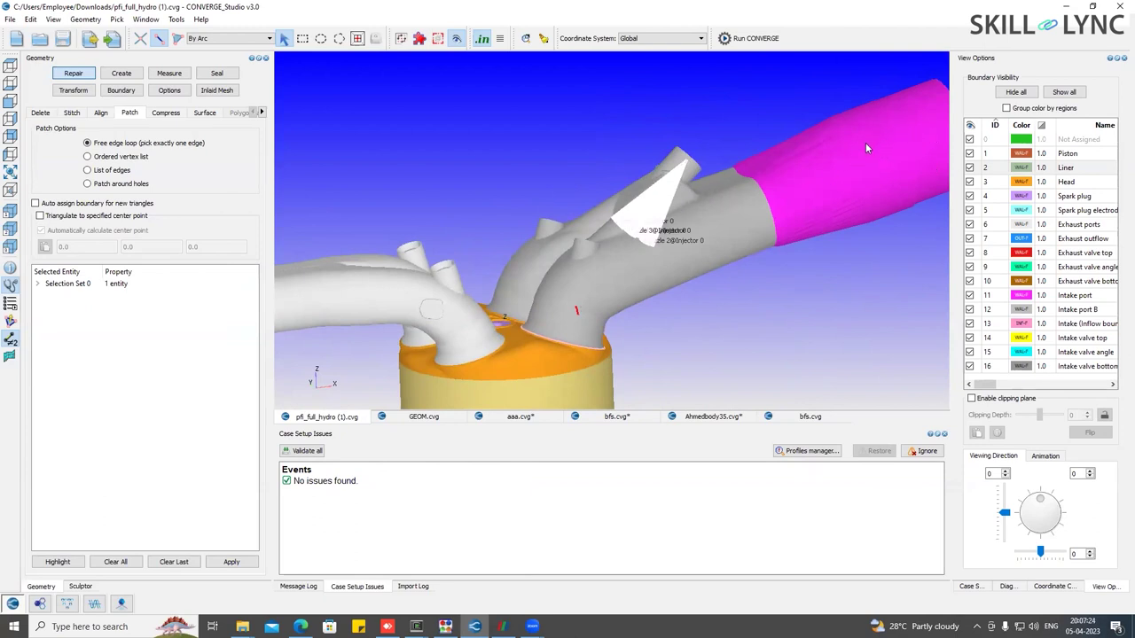
pyautogui.click(1079, 296)
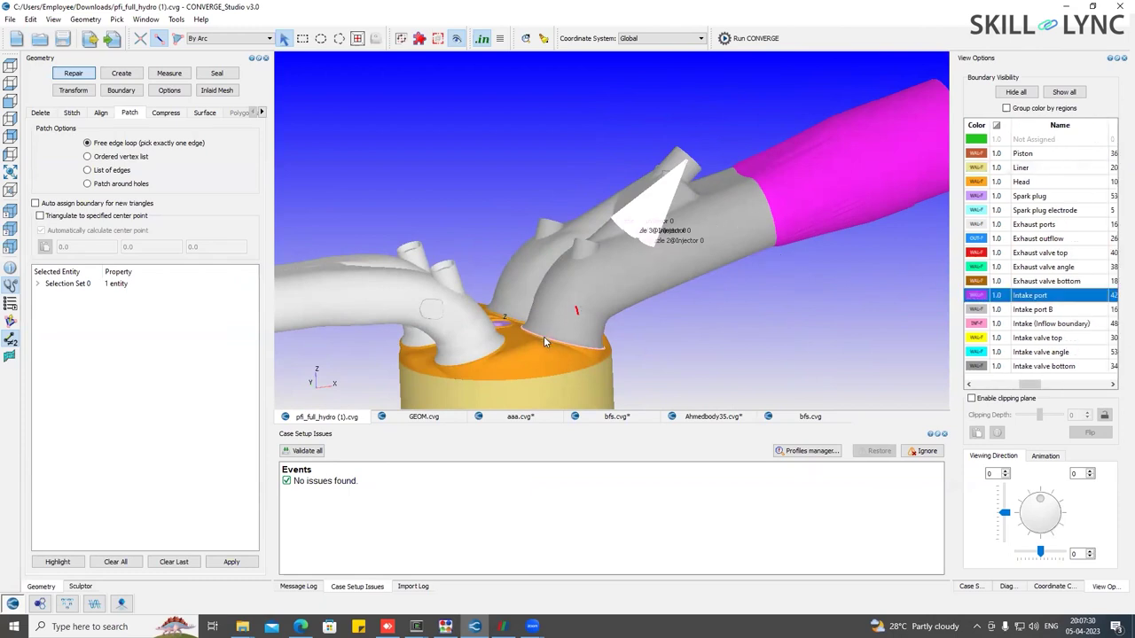
pyautogui.moveTo(543, 343); pyautogui.dragTo(603, 322)
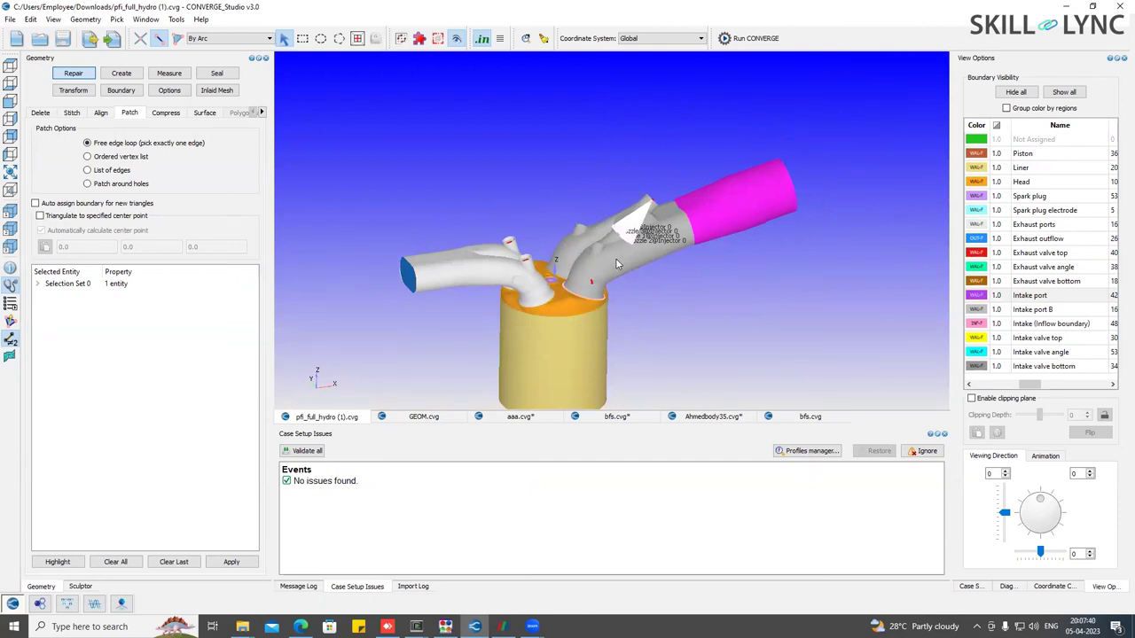
pyautogui.scroll(2, 615, 258)
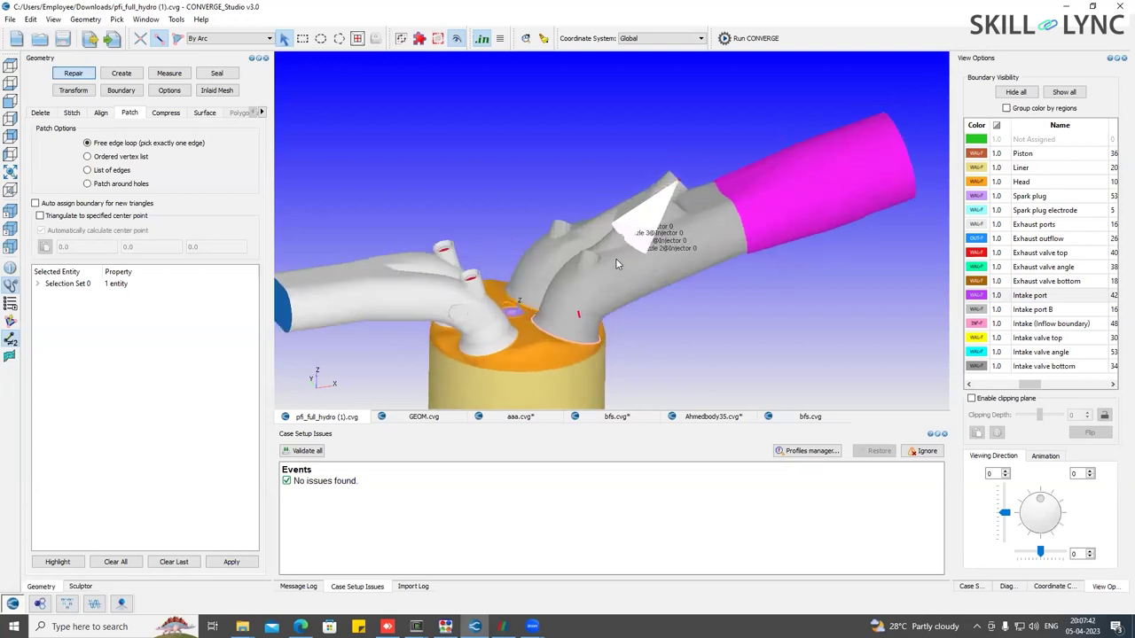
pyautogui.scroll(2, 645, 279)
pyautogui.moveTo(645, 278); pyautogui.dragTo(709, 253)
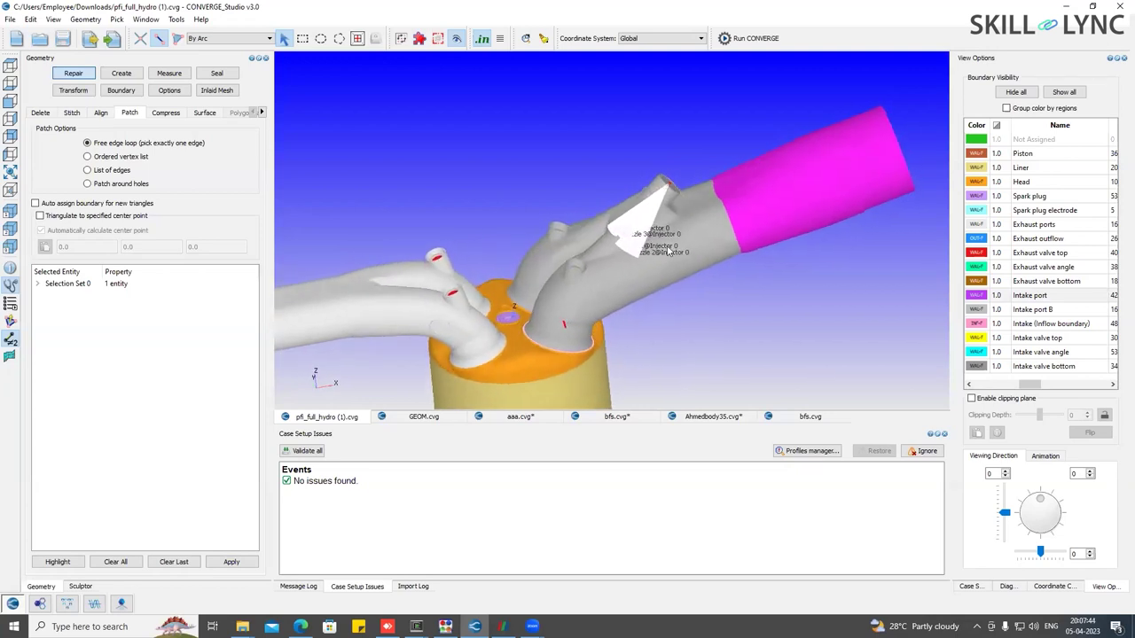
pyautogui.moveTo(632, 264); pyautogui.dragTo(559, 304)
pyautogui.click(790, 376)
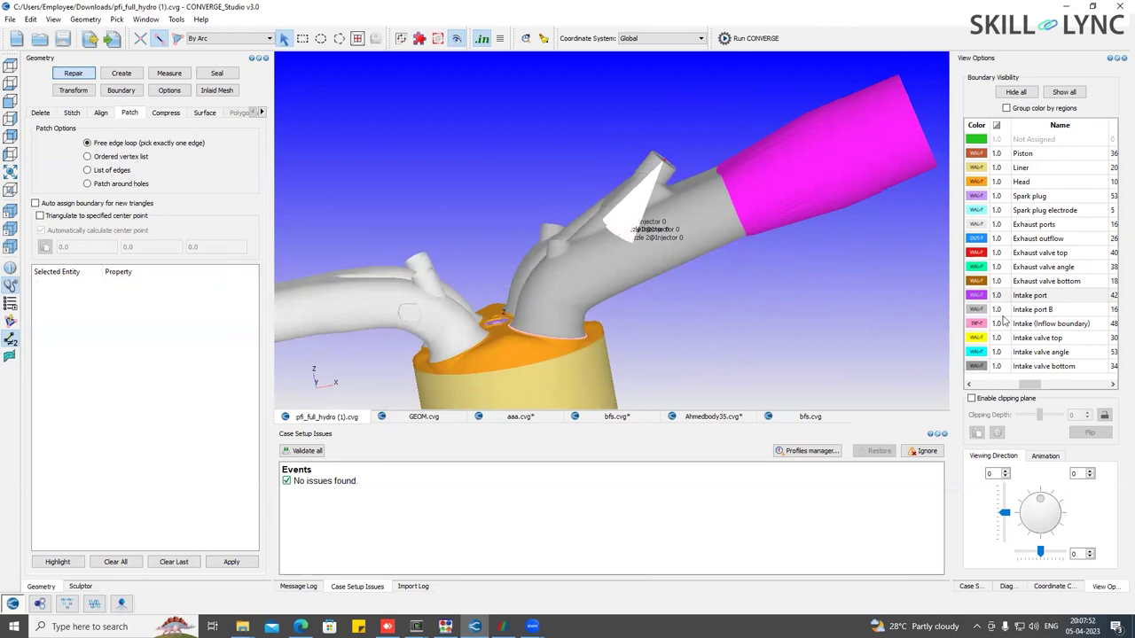
pyautogui.moveTo(1019, 386); pyautogui.dragTo(978, 386)
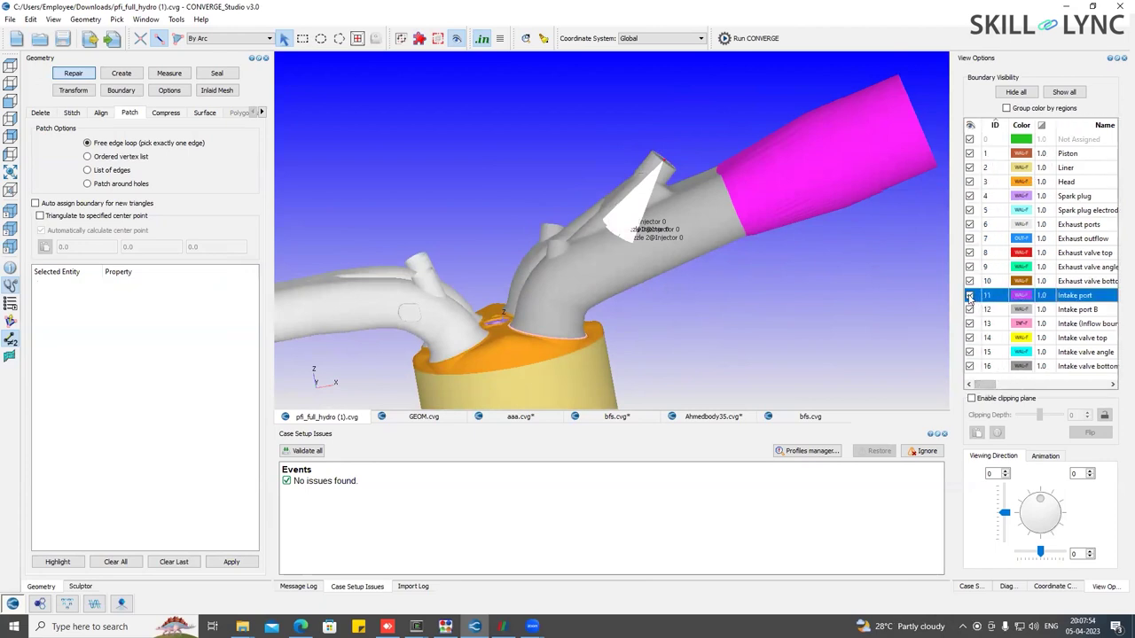
# Hide the Intake port and Intake port B boundaries and zoom onto the intake valves.
pyautogui.click(969, 296)
pyautogui.click(968, 309)
pyautogui.moveTo(668, 229); pyautogui.dragTo(657, 264)
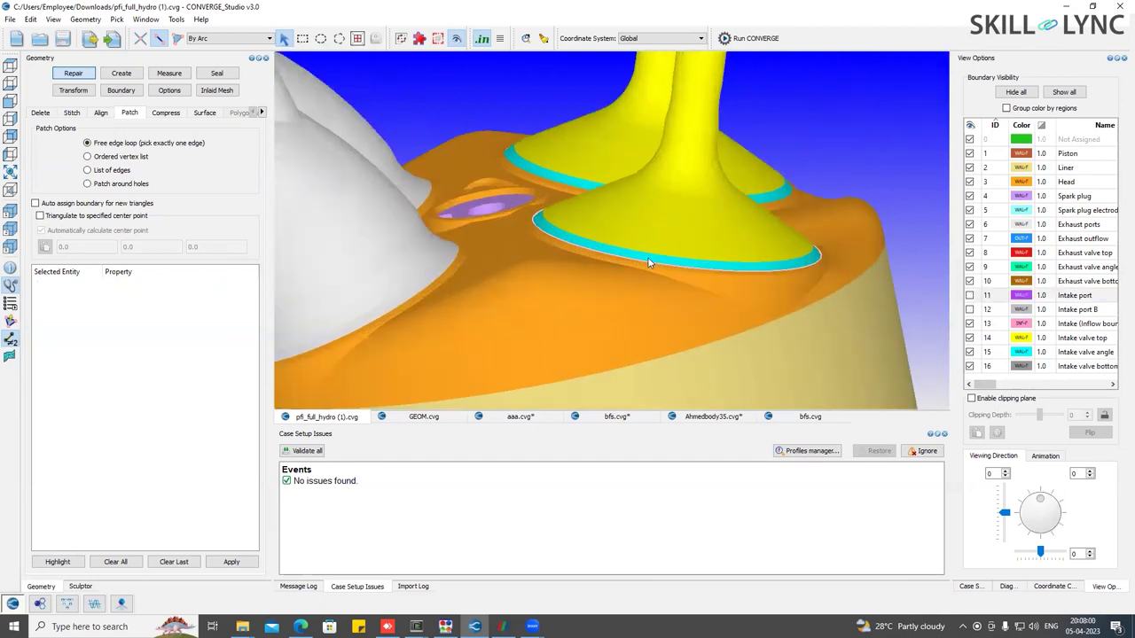
pyautogui.scroll(-3, 645, 255)
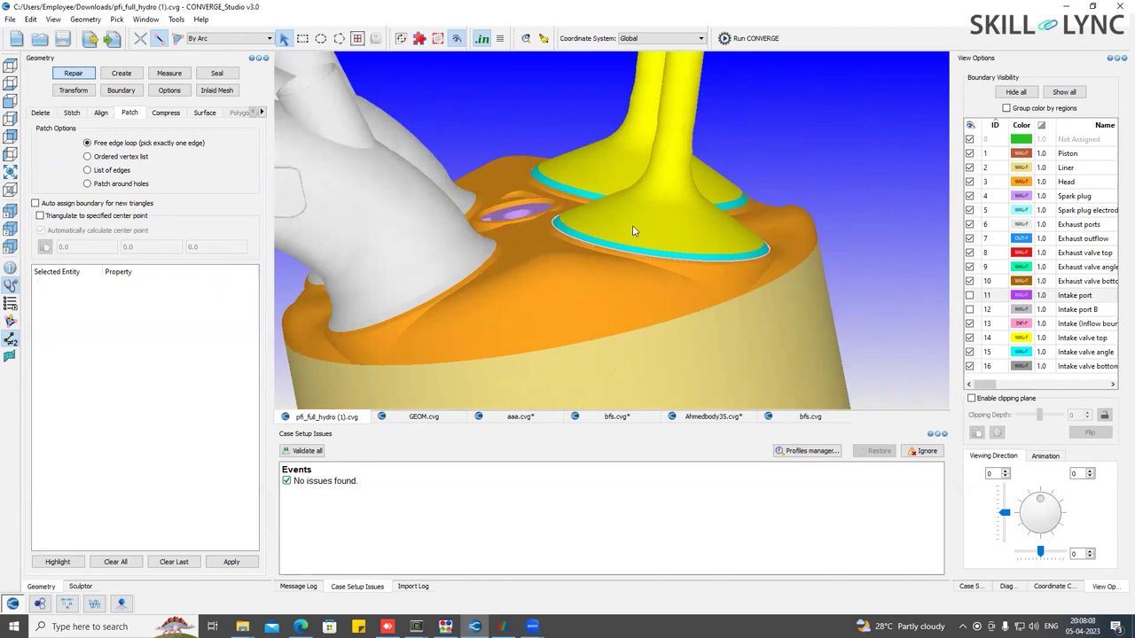
# Inspect the Intake valve top and bottom boundaries and a rim edge, then hide Head.
pyautogui.click(1083, 338)
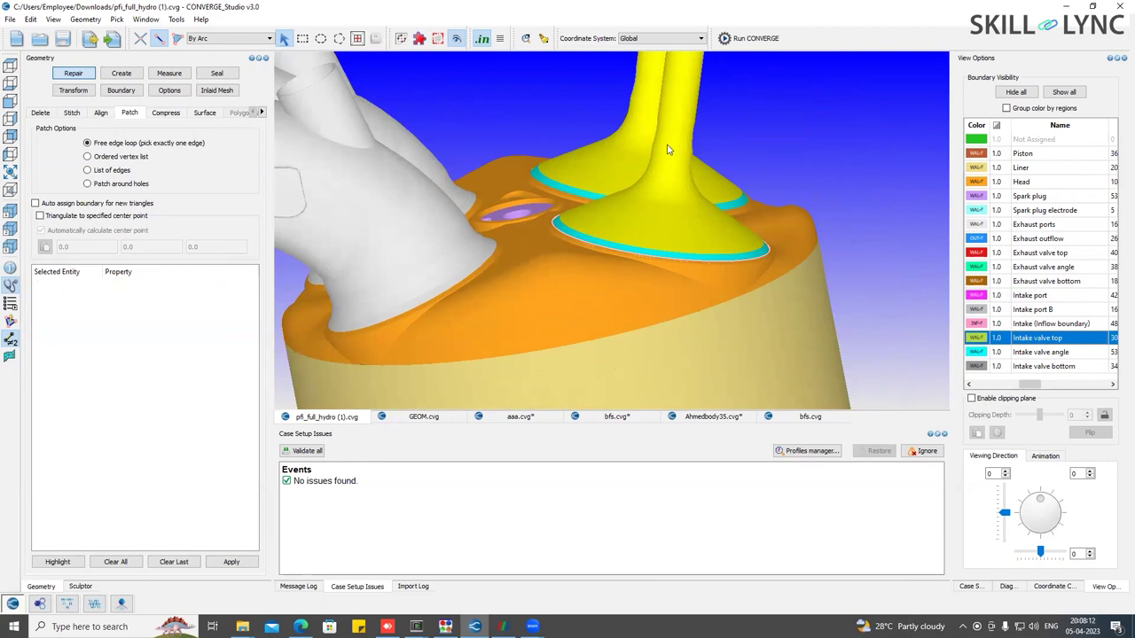
pyautogui.click(680, 257)
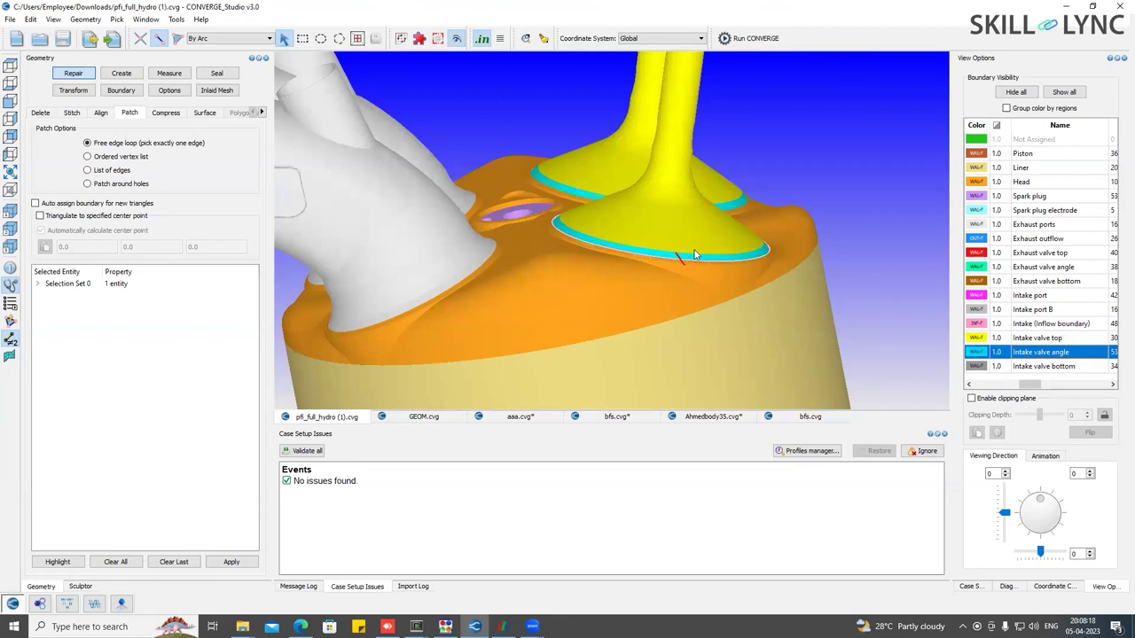
pyautogui.click(1060, 367)
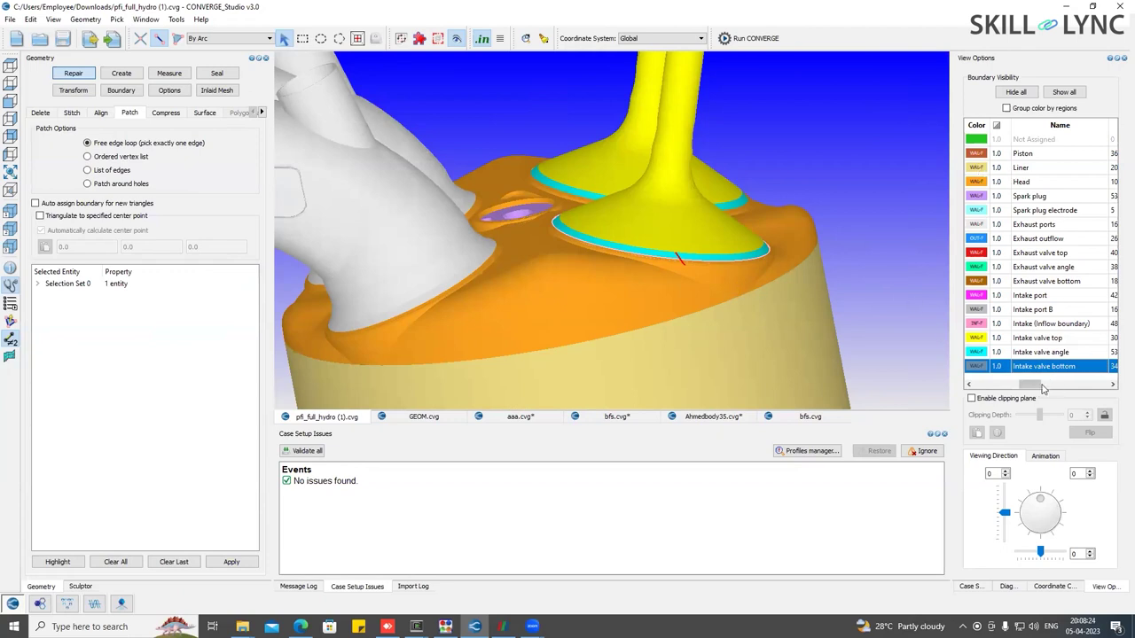
pyautogui.click(978, 385)
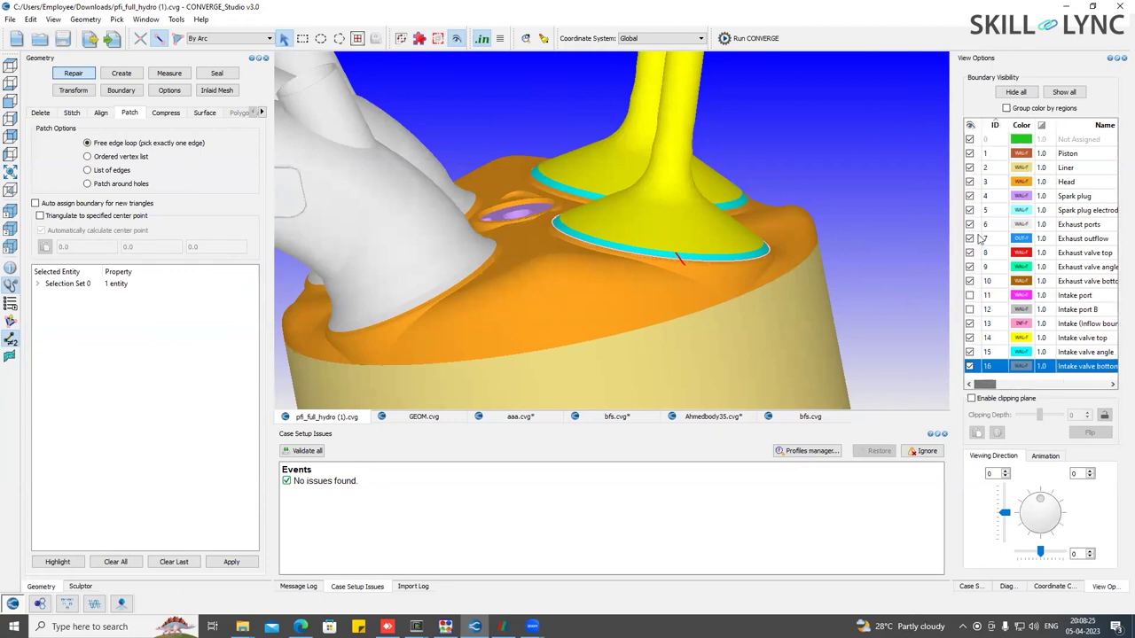
pyautogui.click(969, 182)
# View the valve from below, clear the picked edge, and select the valve top, angle and bottom rows.
pyautogui.scroll(5, 724, 231)
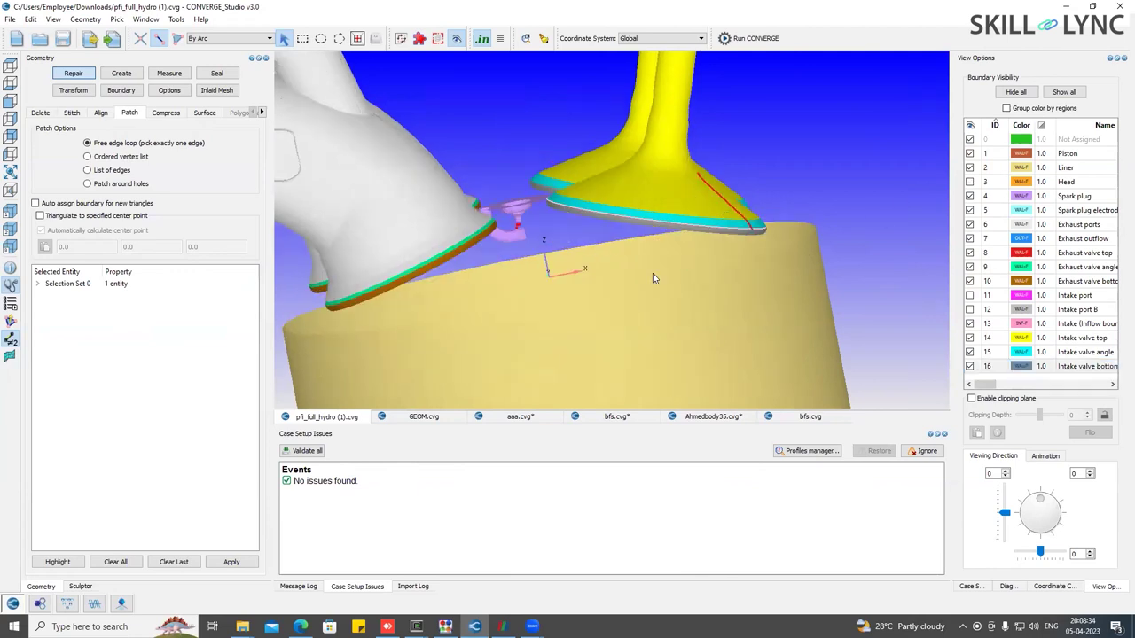
pyautogui.moveTo(564, 202); pyautogui.dragTo(594, 292)
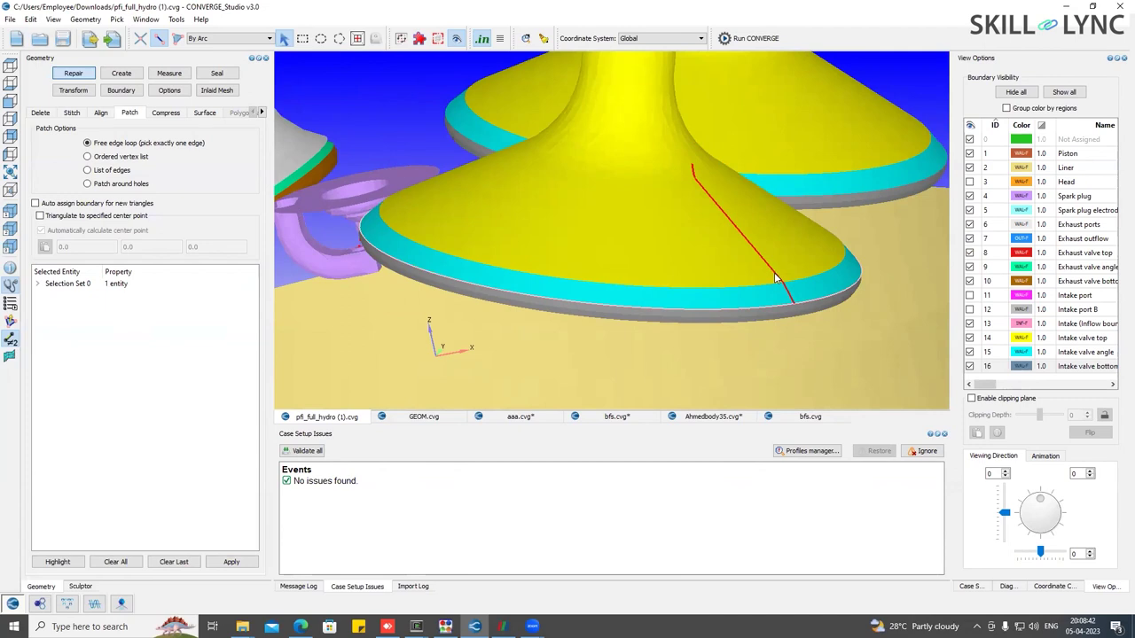
pyautogui.press('Escape')
pyautogui.moveTo(612, 330); pyautogui.dragTo(612, 330)
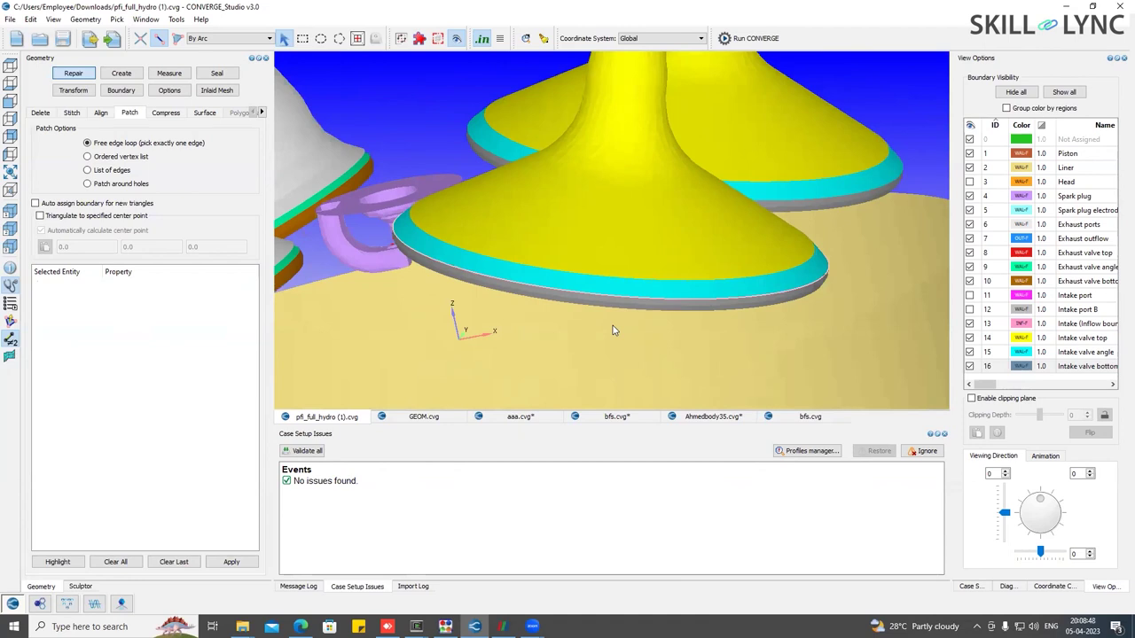
pyautogui.click(1095, 339)
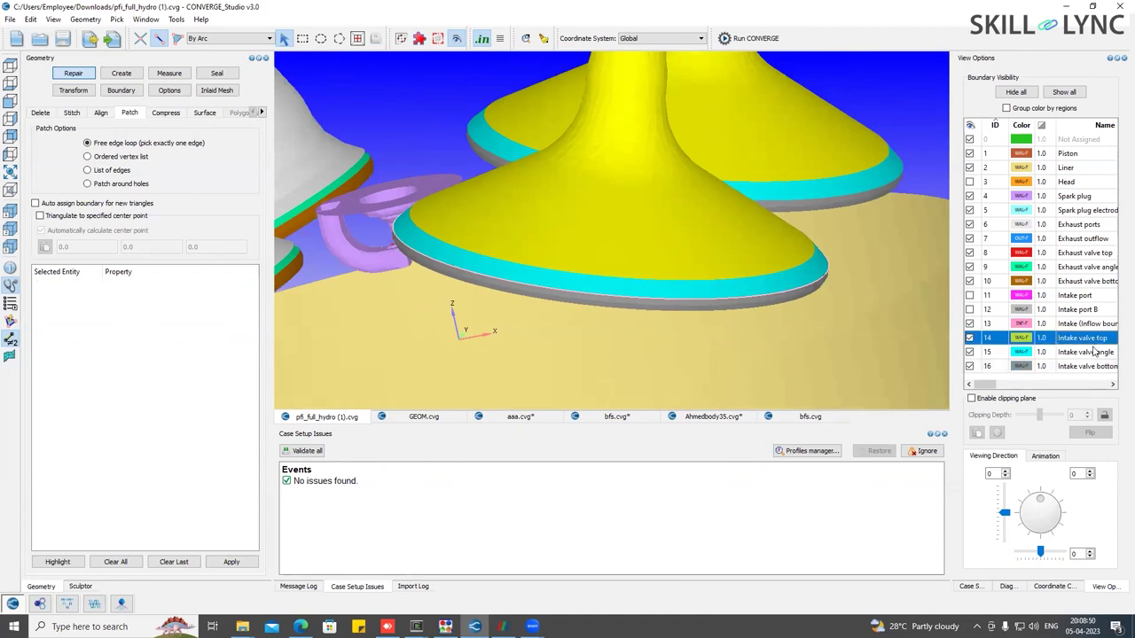
pyautogui.click(1092, 351)
pyautogui.click(1090, 366)
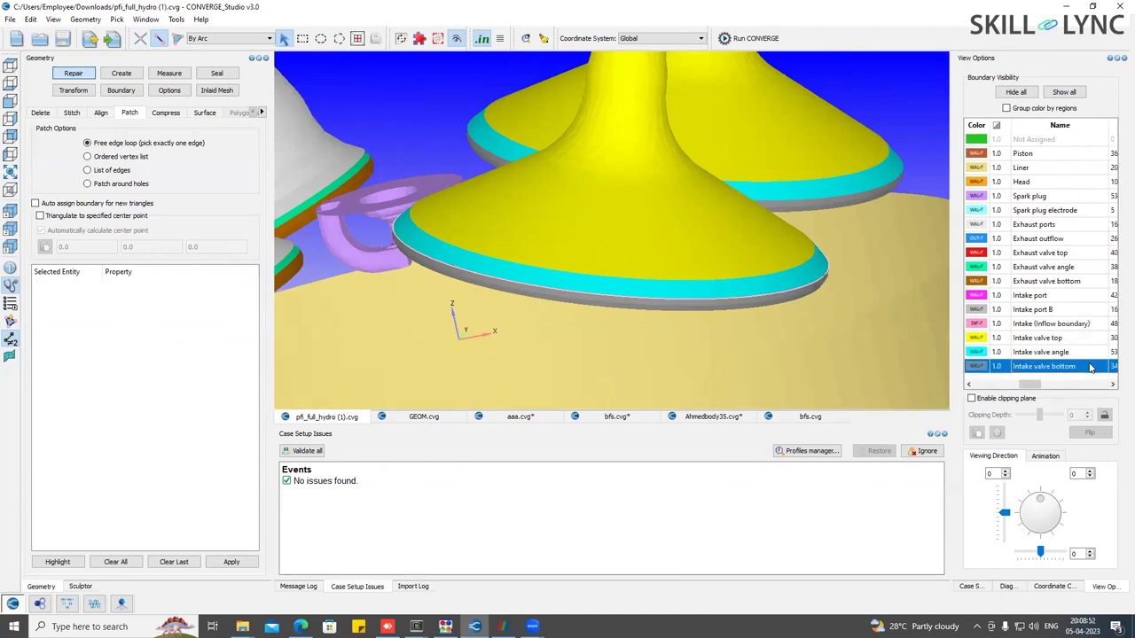
pyautogui.moveTo(617, 285); pyautogui.dragTo(677, 280)
# Make every boundary visible again with Show all.
pyautogui.rightClick(899, 202)
pyautogui.click(835, 233)
pyautogui.scroll(3, 722, 236)
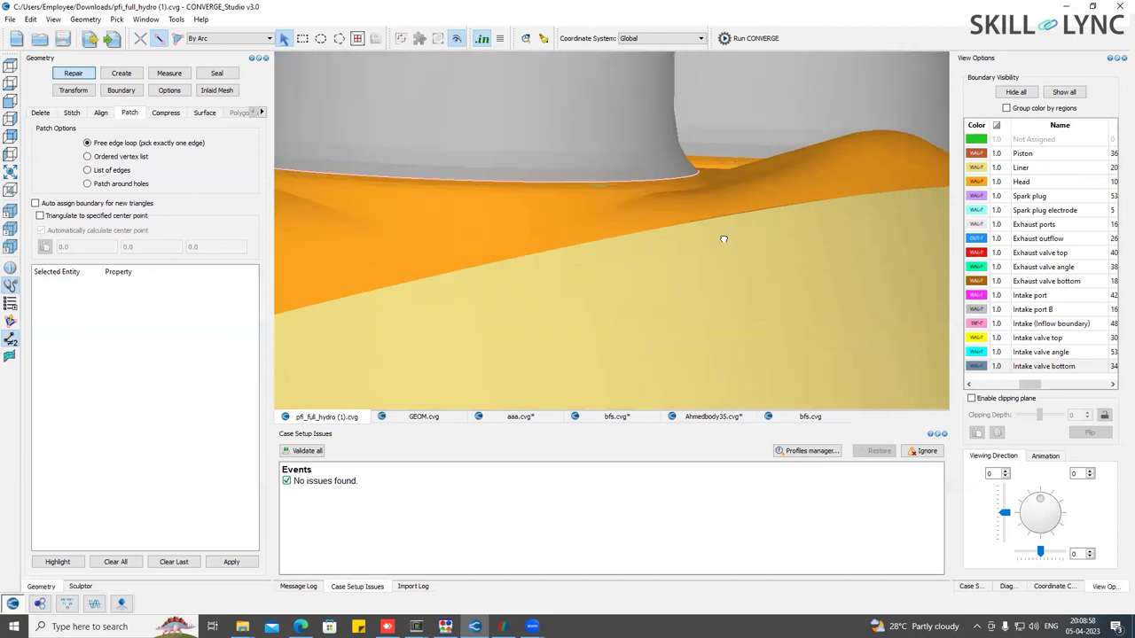
pyautogui.click(569, 204)
pyautogui.click(604, 197)
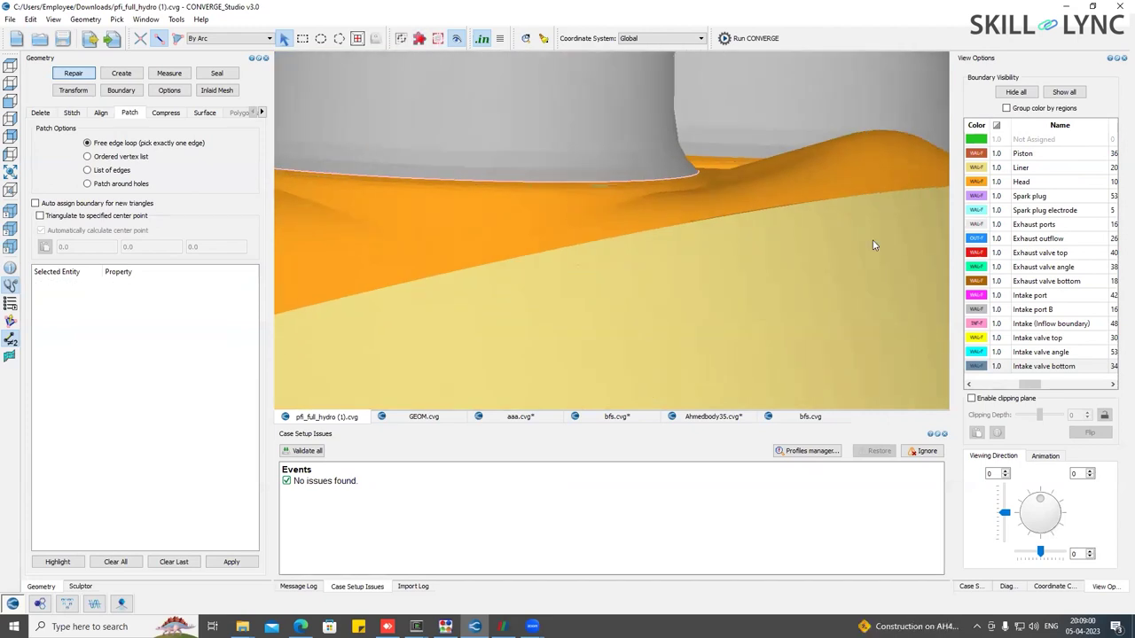
pyautogui.moveTo(1028, 383); pyautogui.dragTo(947, 390)
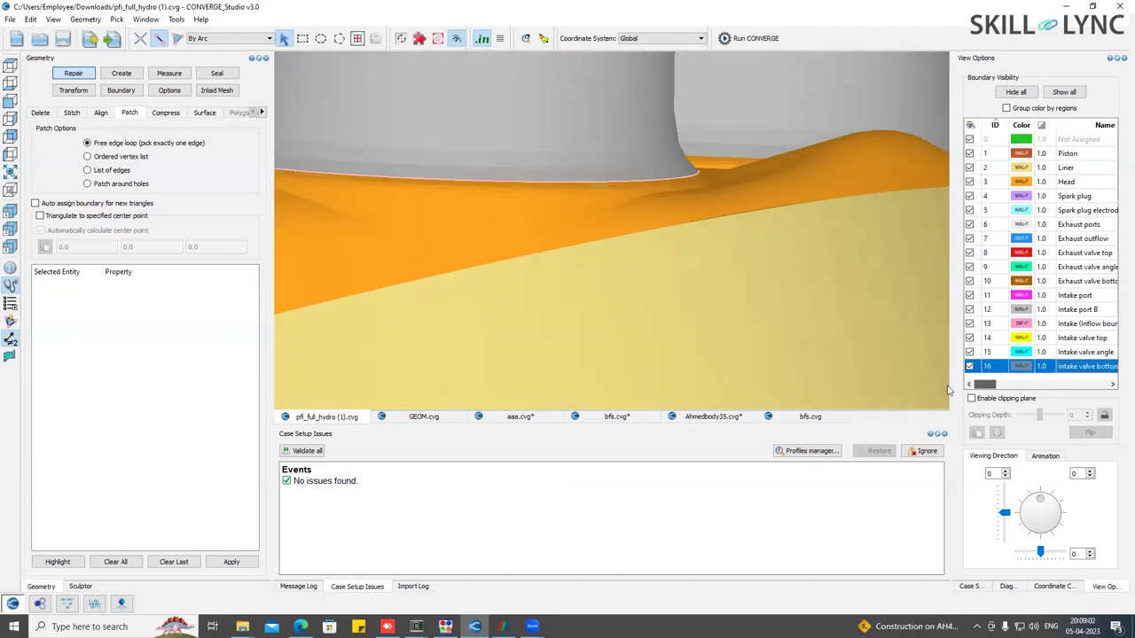
# Hide Head and Intake port B again, frame both valve cones, and show the Case Setup tree.
pyautogui.click(969, 182)
pyautogui.scroll(5, 613, 185)
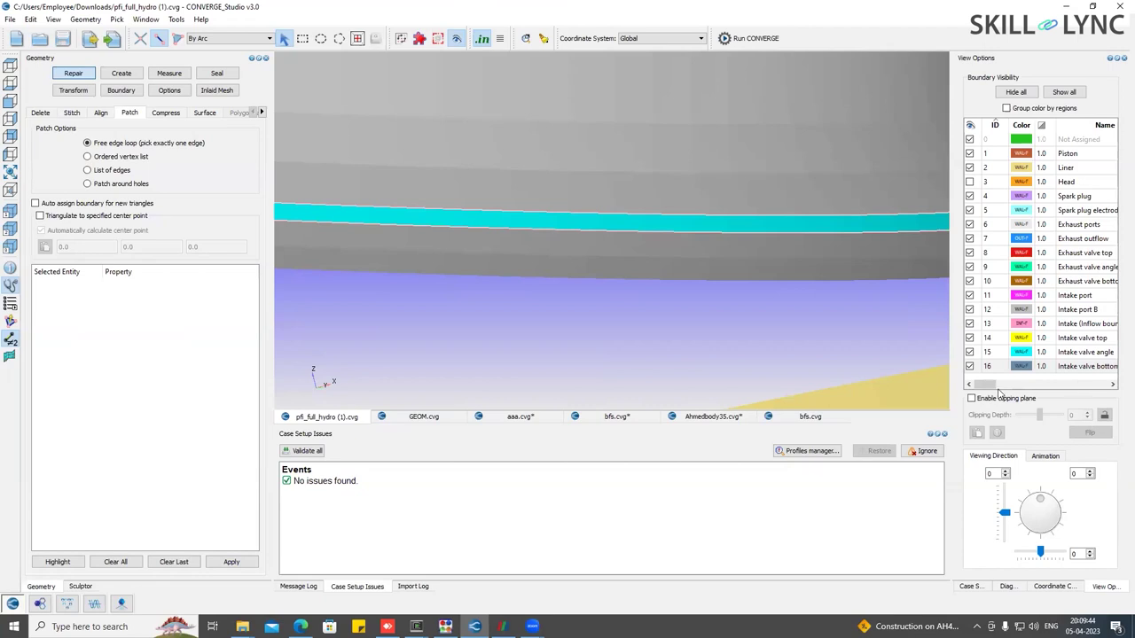
pyautogui.click(985, 366)
pyautogui.click(969, 309)
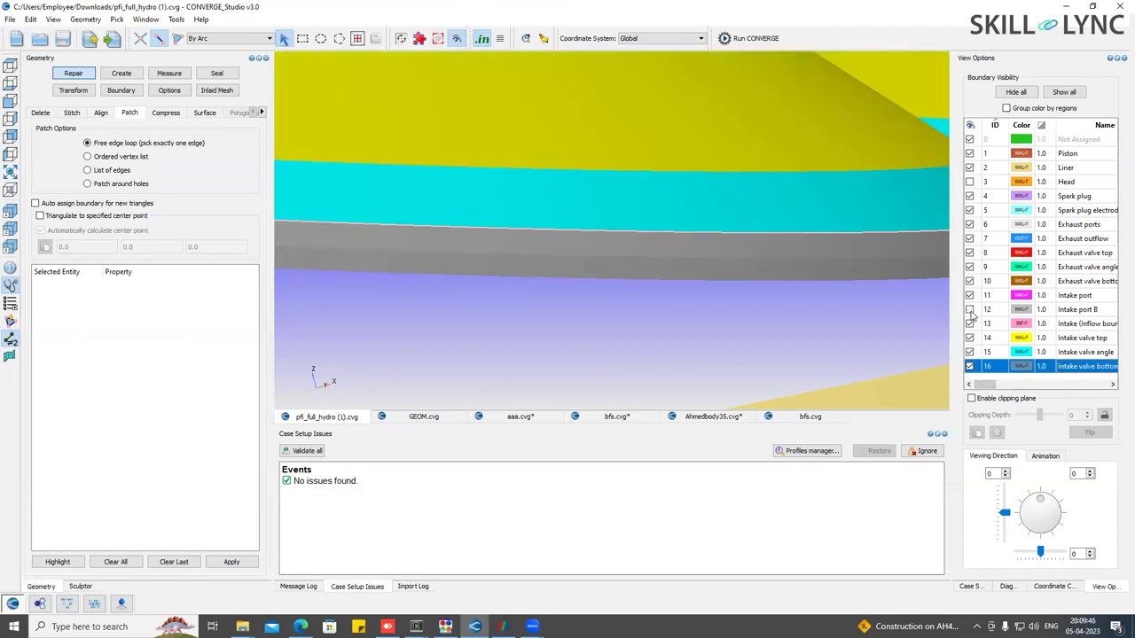
pyautogui.moveTo(653, 121); pyautogui.dragTo(532, 117)
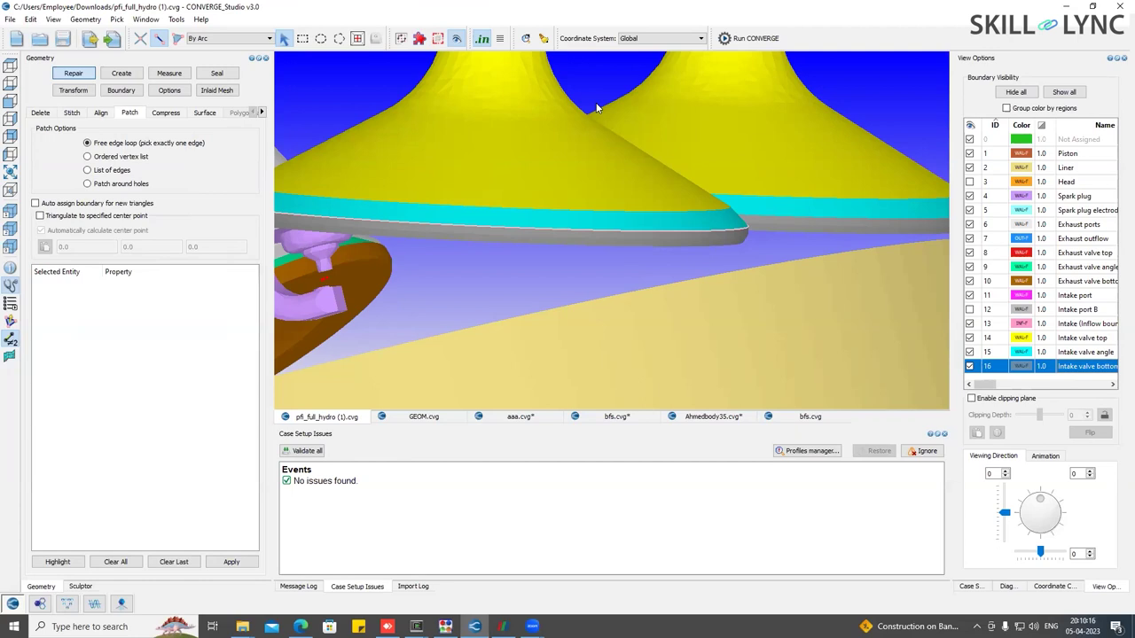
pyautogui.click(972, 588)
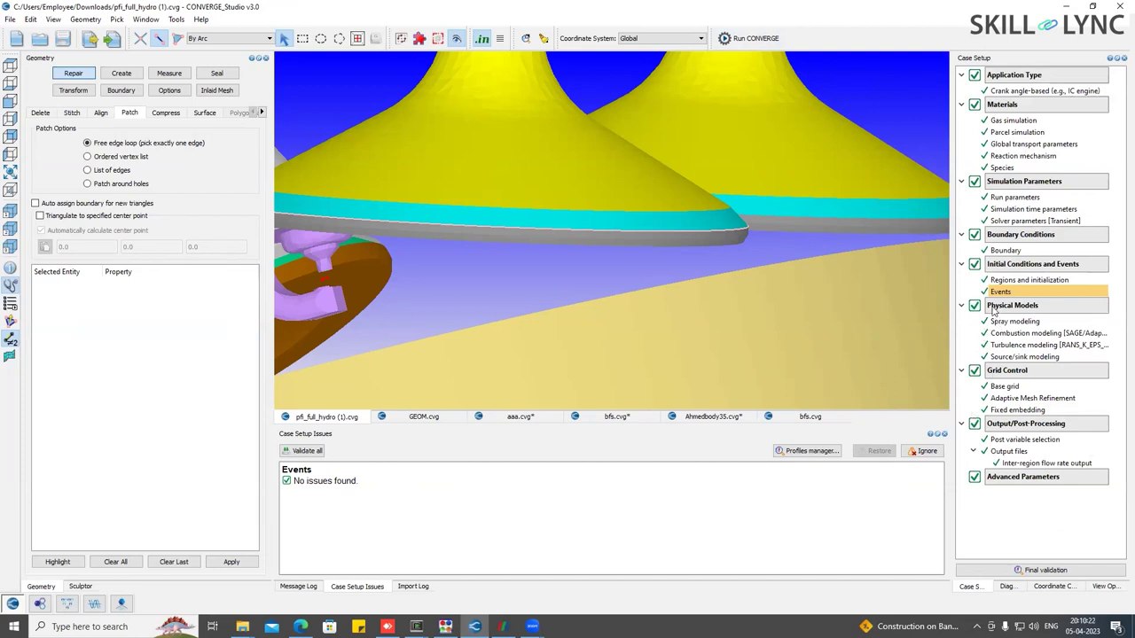
# Open the crank-angle engine parameters, check the Application Type page, and move the dialog higher.
pyautogui.doubleClick(999, 91)
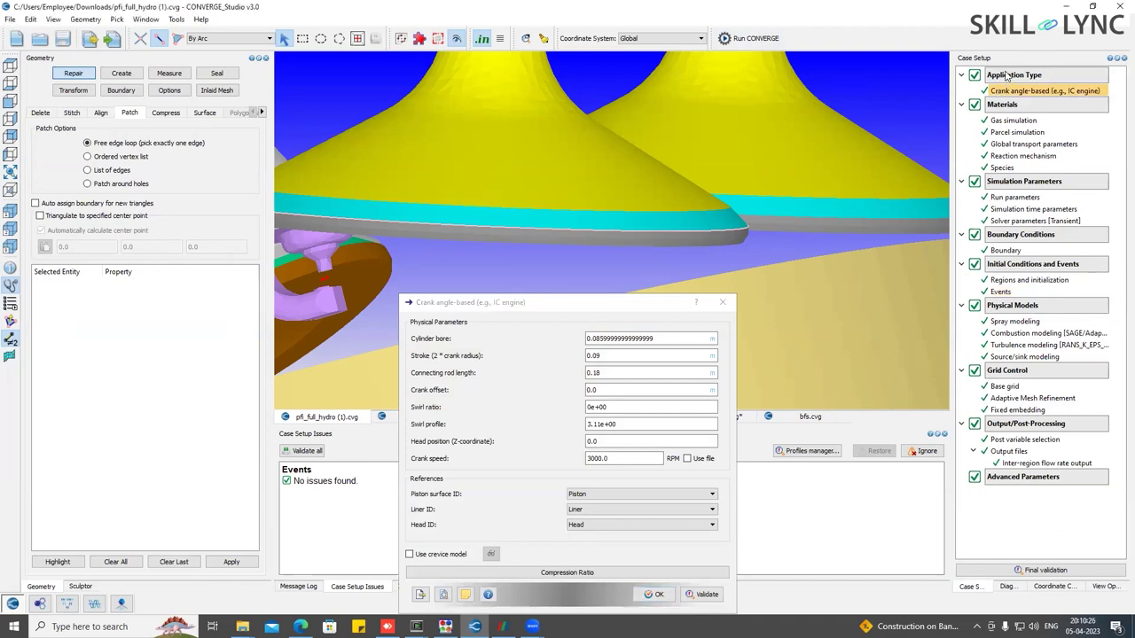
pyautogui.rightClick(1011, 80)
pyautogui.click(1028, 110)
pyautogui.doubleClick(1023, 79)
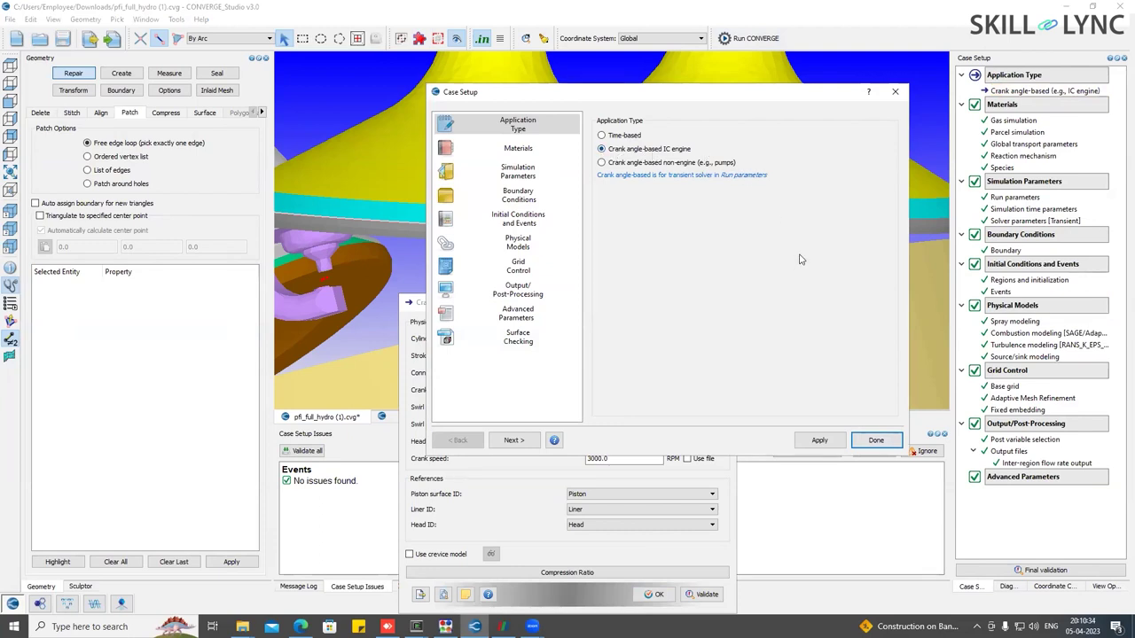
pyautogui.click(875, 441)
pyautogui.click(627, 303)
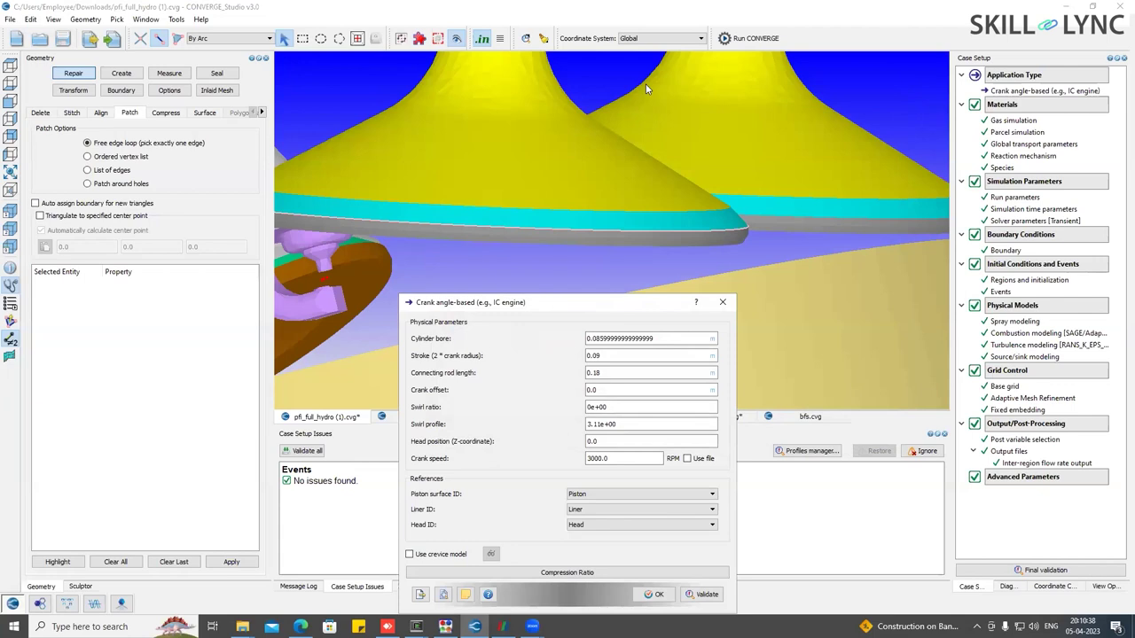
pyautogui.moveTo(621, 307); pyautogui.dragTo(645, 89)
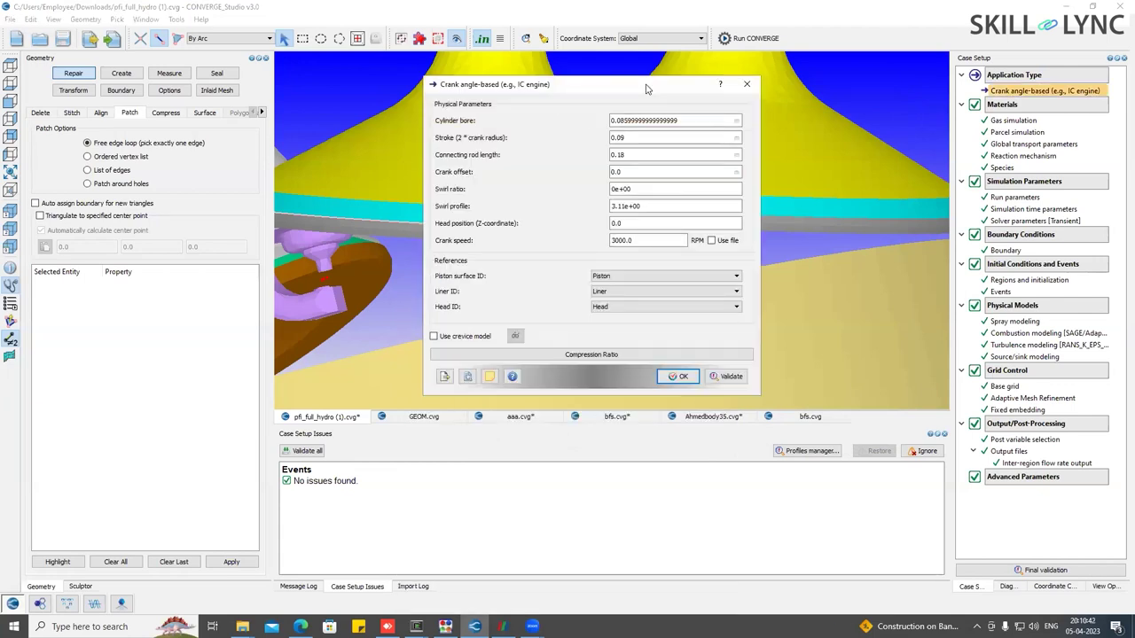
# Reopen the crank-angle parameters to check the swirl fields and the 0.086 m bore, then close them.
pyautogui.doubleClick(1002, 104)
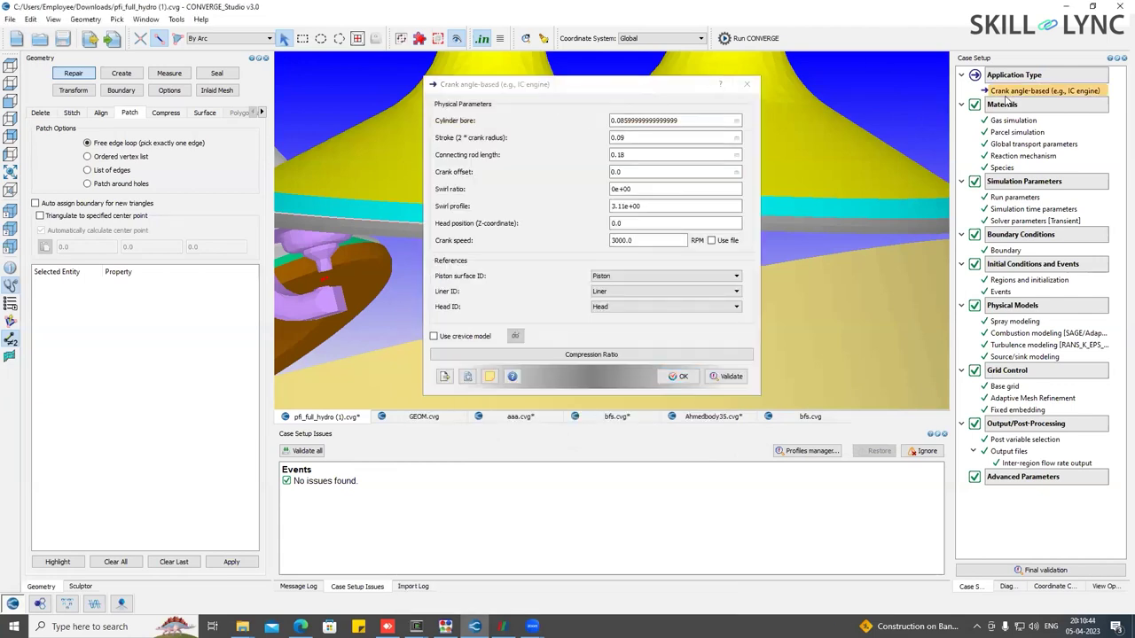
pyautogui.click(894, 92)
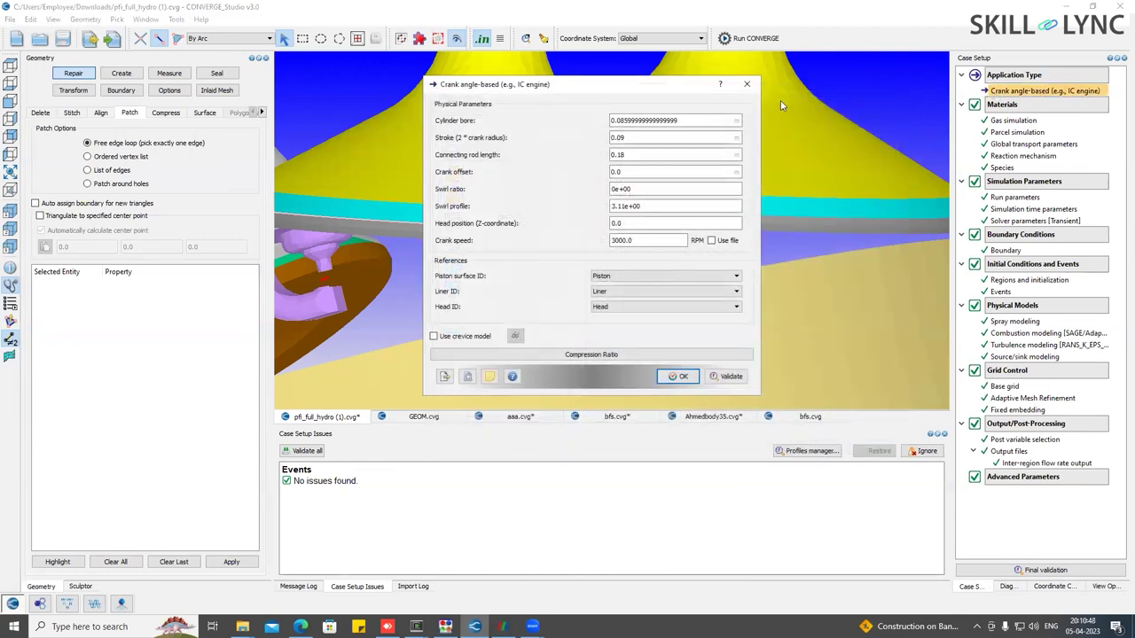
pyautogui.click(747, 83)
pyautogui.doubleClick(998, 92)
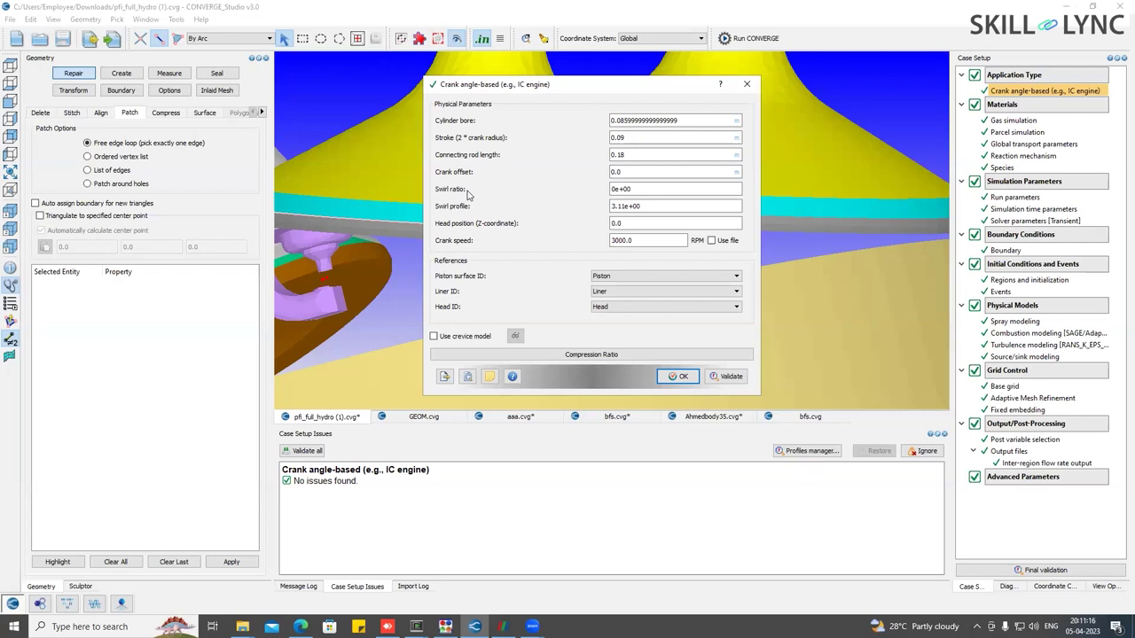
pyautogui.click(660, 188)
pyautogui.press('Tab')
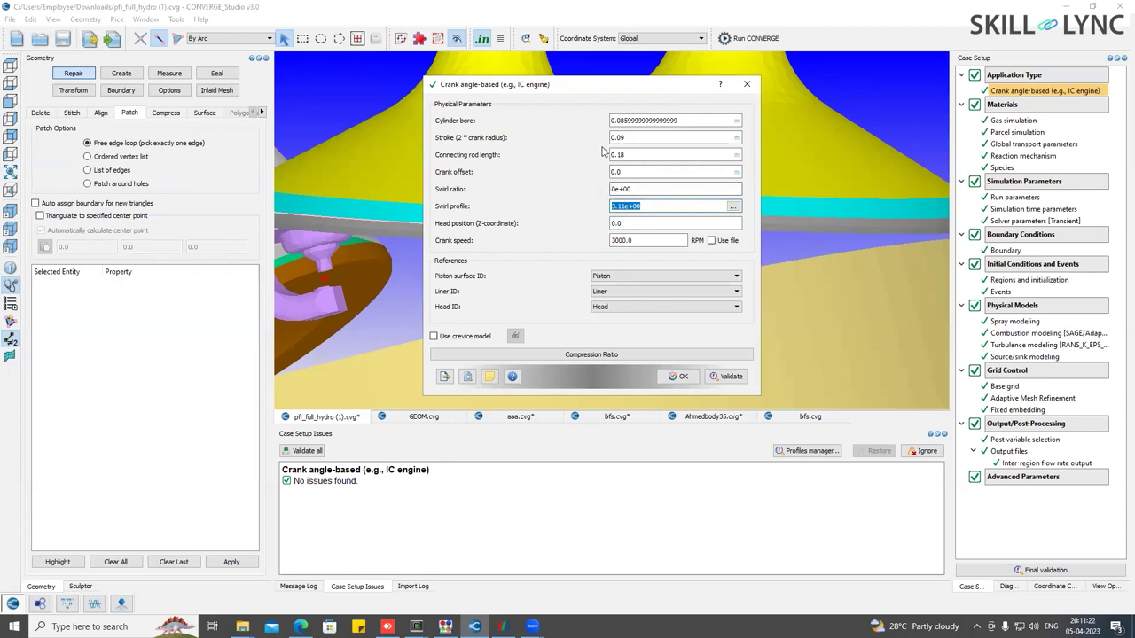
pyautogui.click(682, 120)
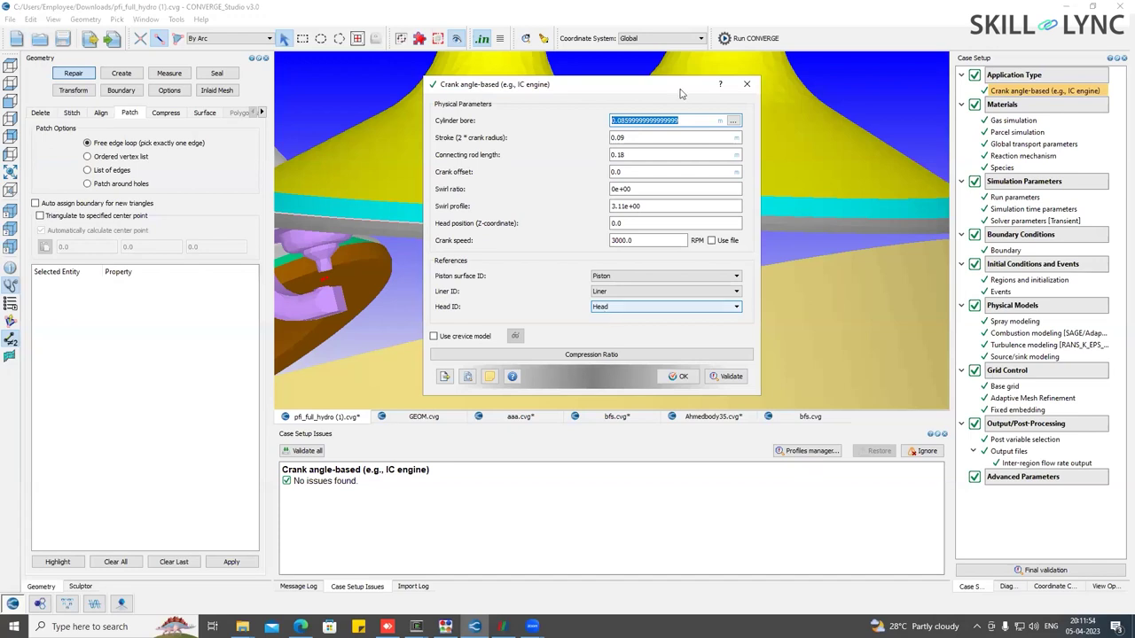
pyautogui.click(746, 85)
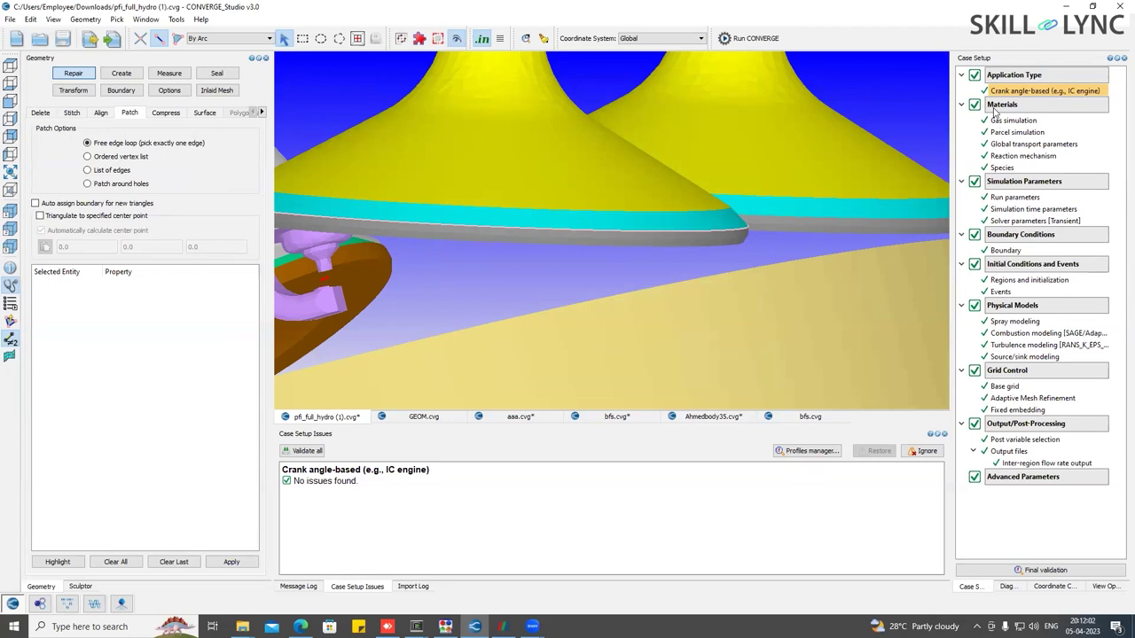
# Orbit and zoom the view to show the yellow intake valve cones beside the purple injector.
pyautogui.moveTo(533, 284); pyautogui.dragTo(512, 252)
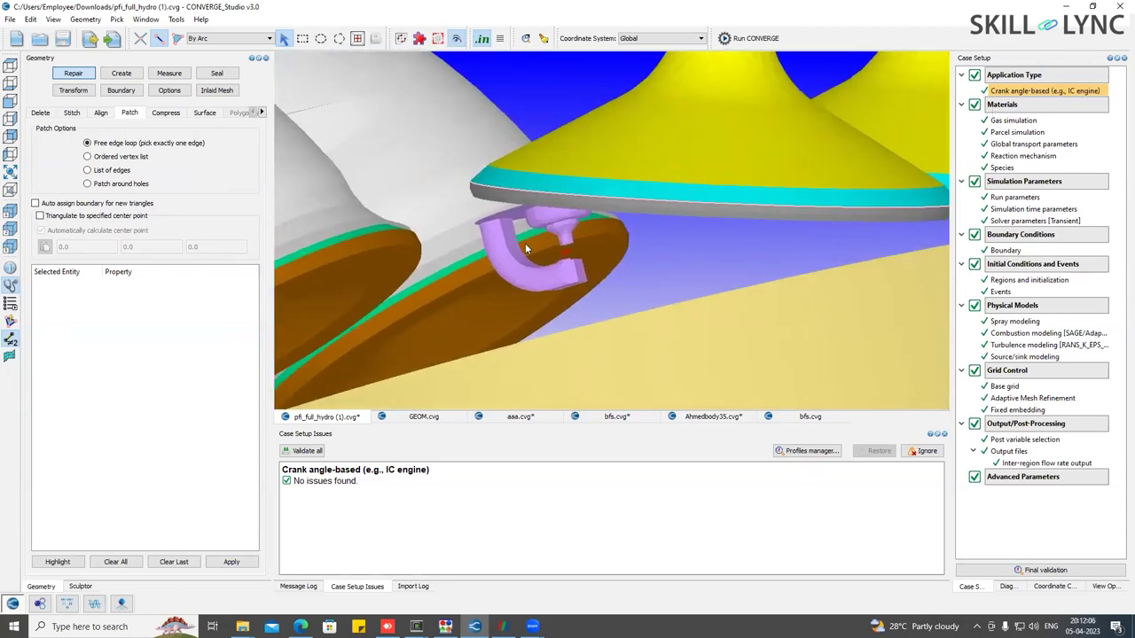
pyautogui.scroll(3, 510, 250)
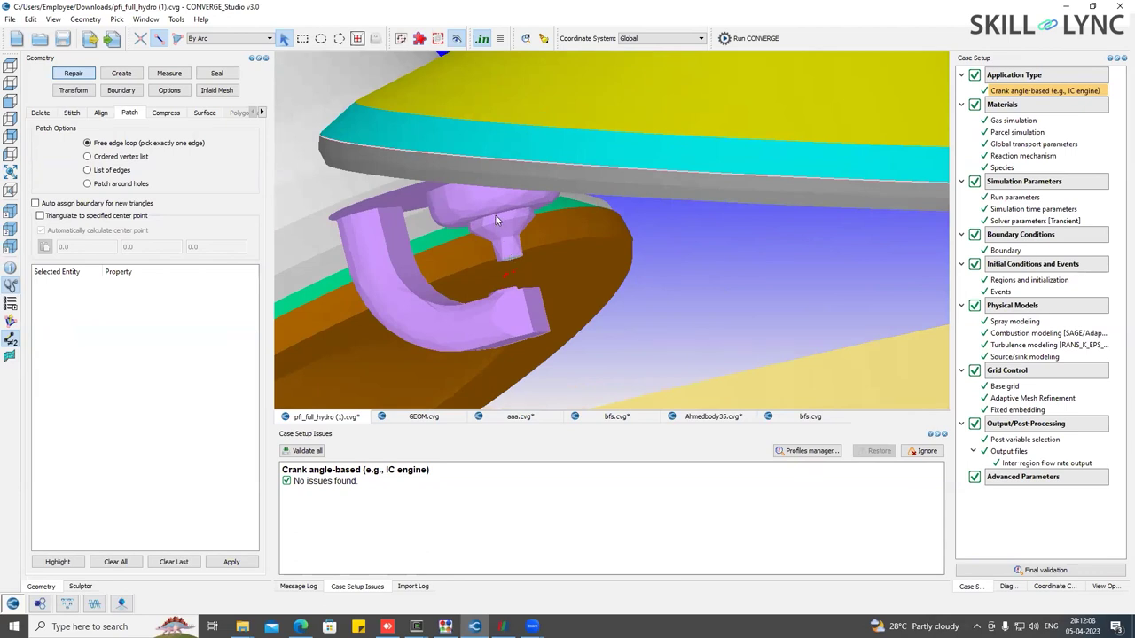
pyautogui.scroll(-2, 496, 220)
pyautogui.moveTo(498, 219); pyautogui.dragTo(780, 232)
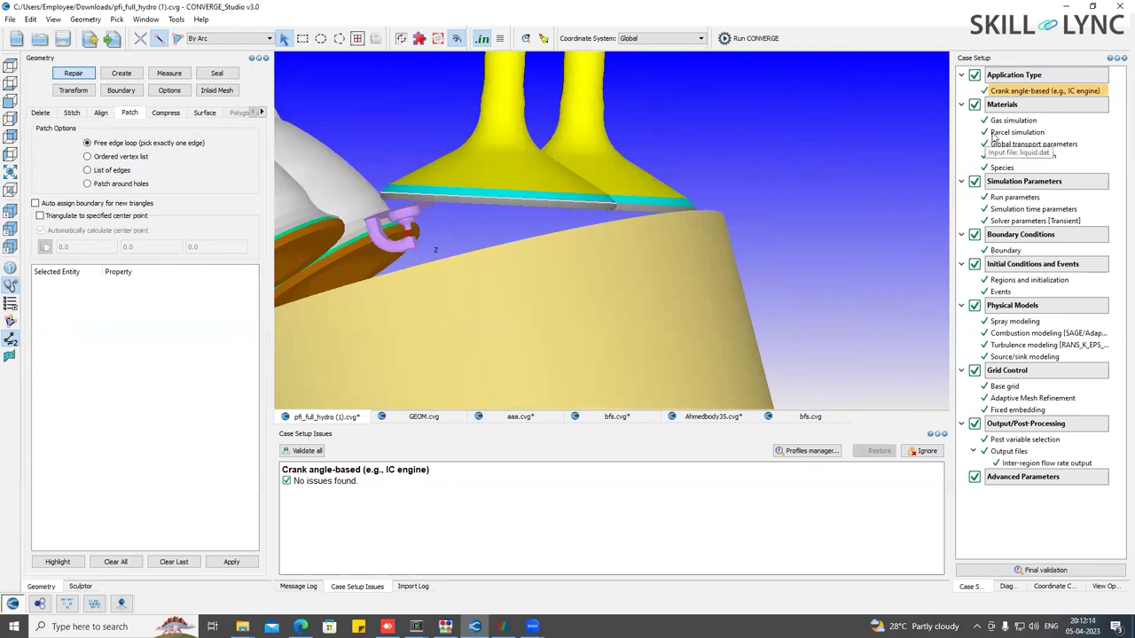
# Review the IC8H18 liquid properties in the Predefined liquids database, then close Parcel simulation.
pyautogui.doubleClick(994, 133)
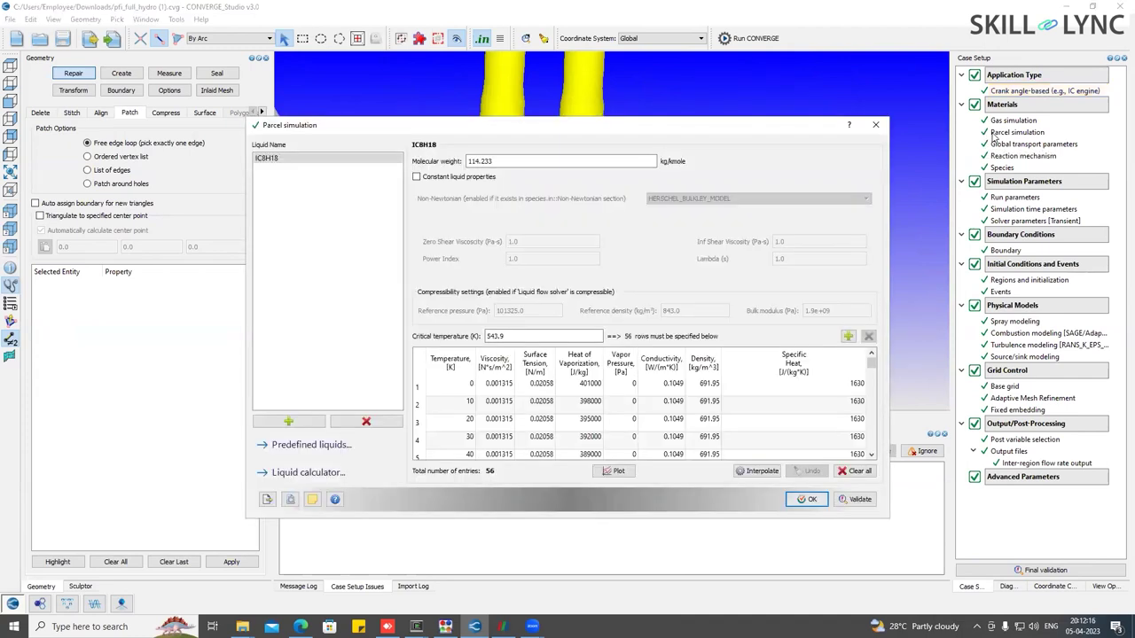
pyautogui.click(291, 446)
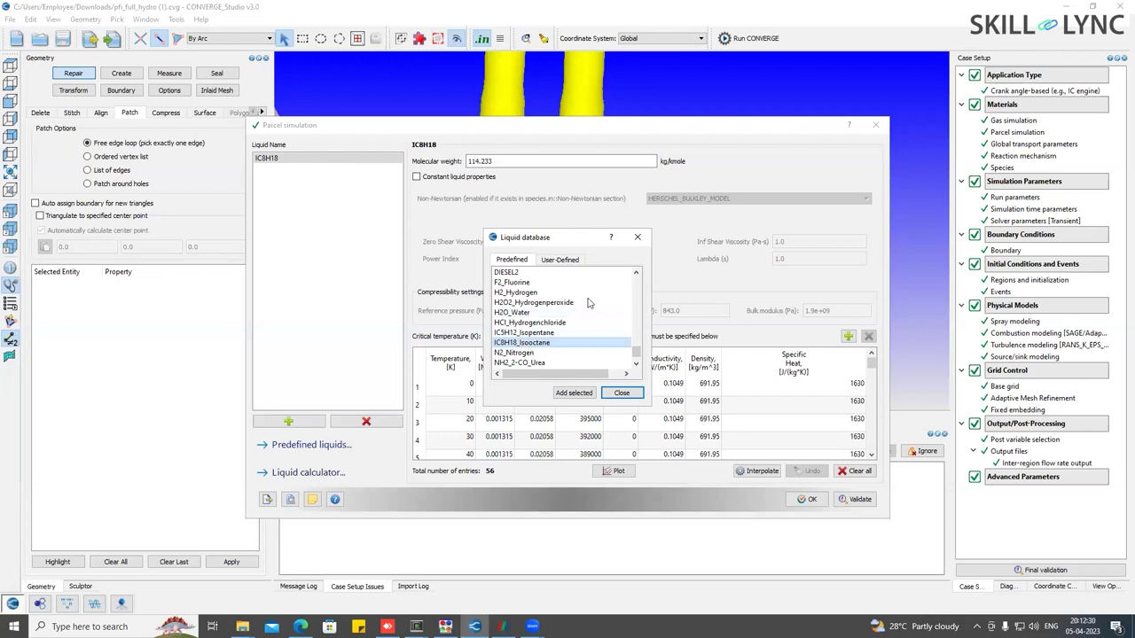
pyautogui.click(638, 237)
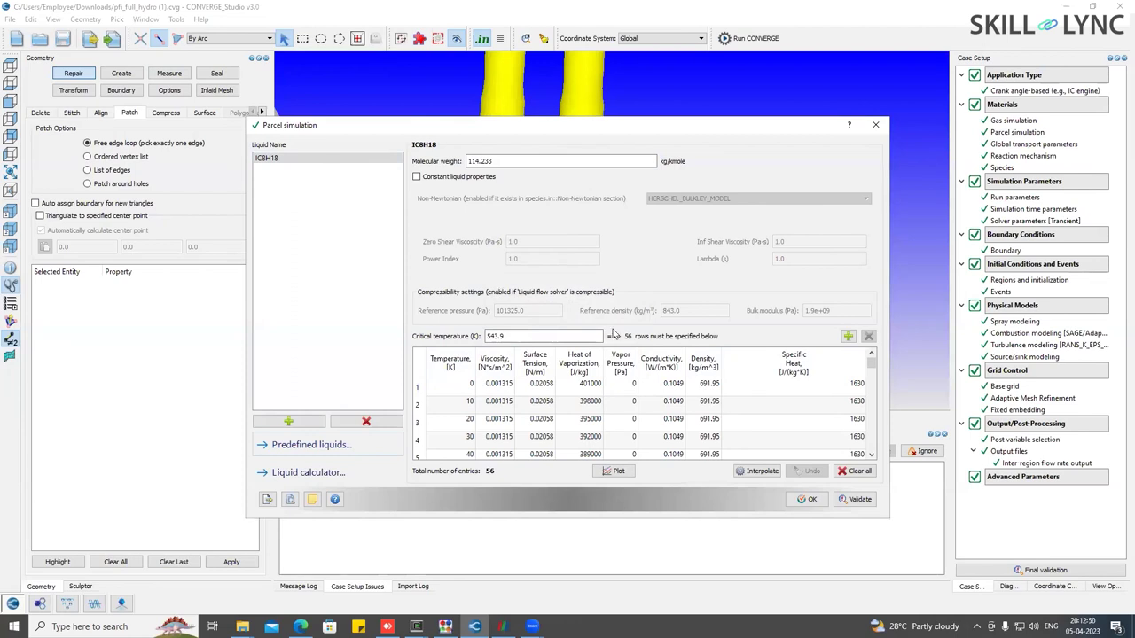
pyautogui.click(878, 127)
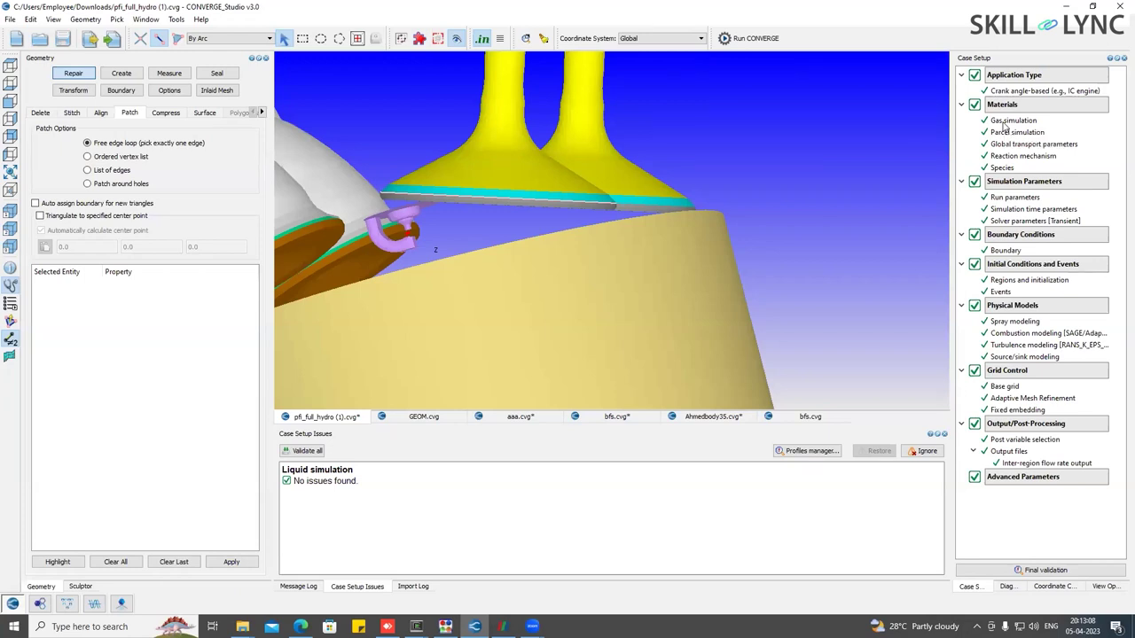
# Review the Gas simulation settings and their input-file import chooser, then close them.
pyautogui.doubleClick(1006, 121)
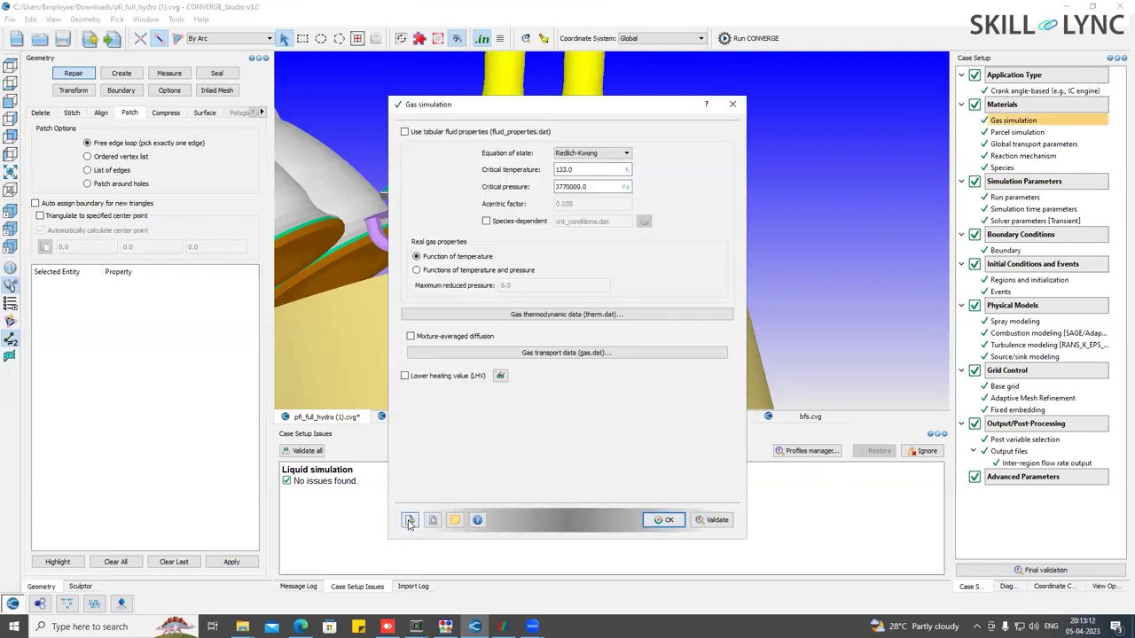
pyautogui.click(410, 521)
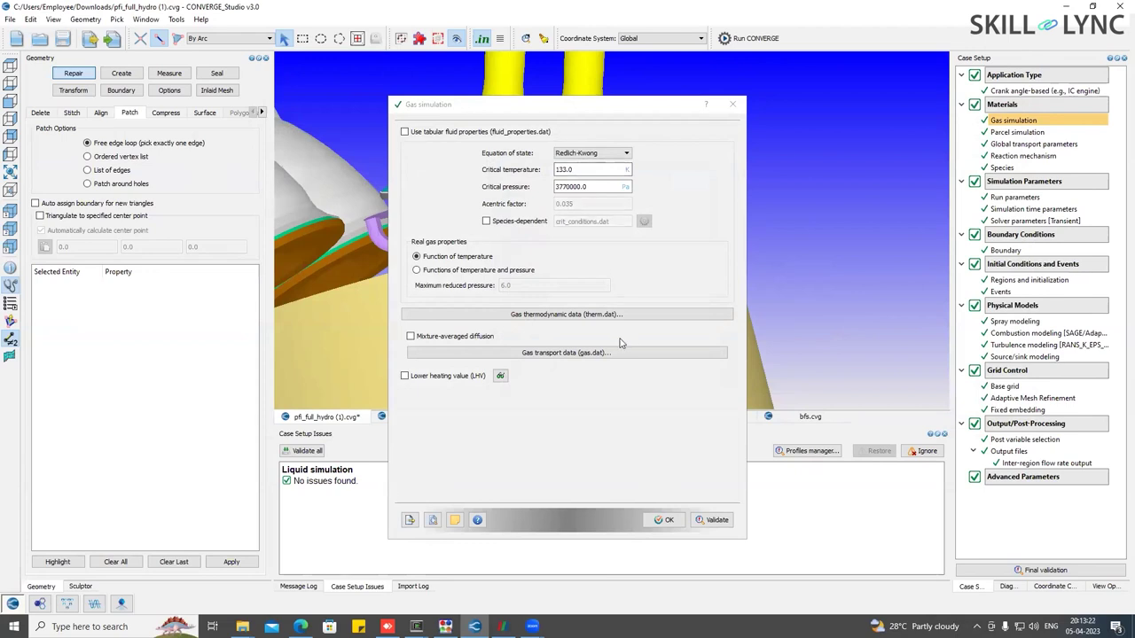
pyautogui.click(730, 104)
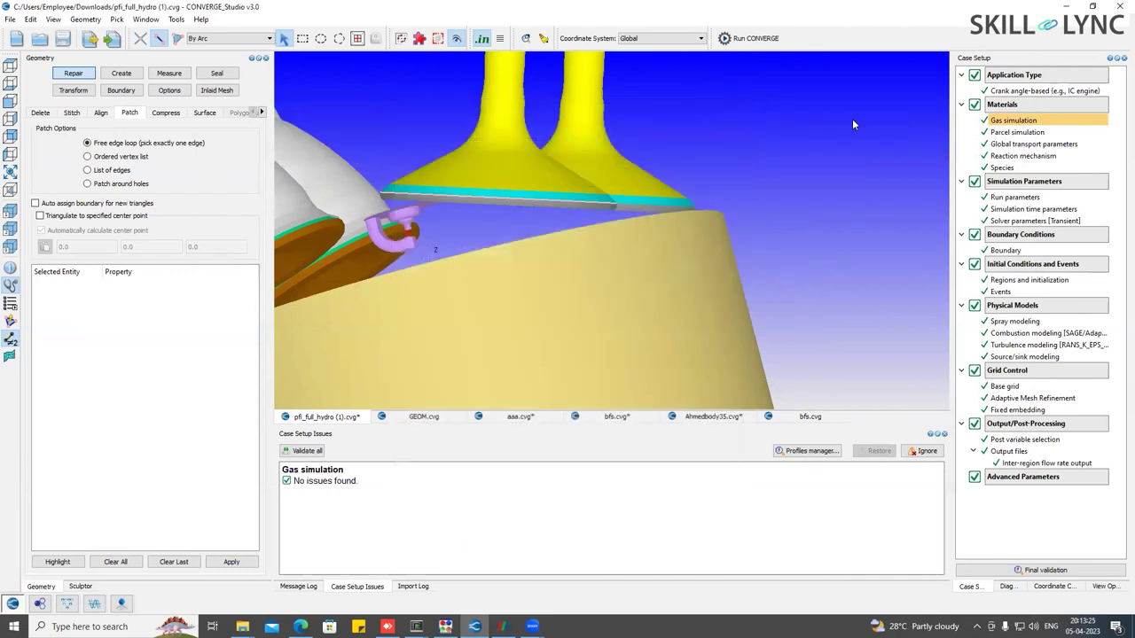
# Review the reaction mechanism: elements H, O, N, C, 48 species, 152 reactions.
pyautogui.doubleClick(1022, 155)
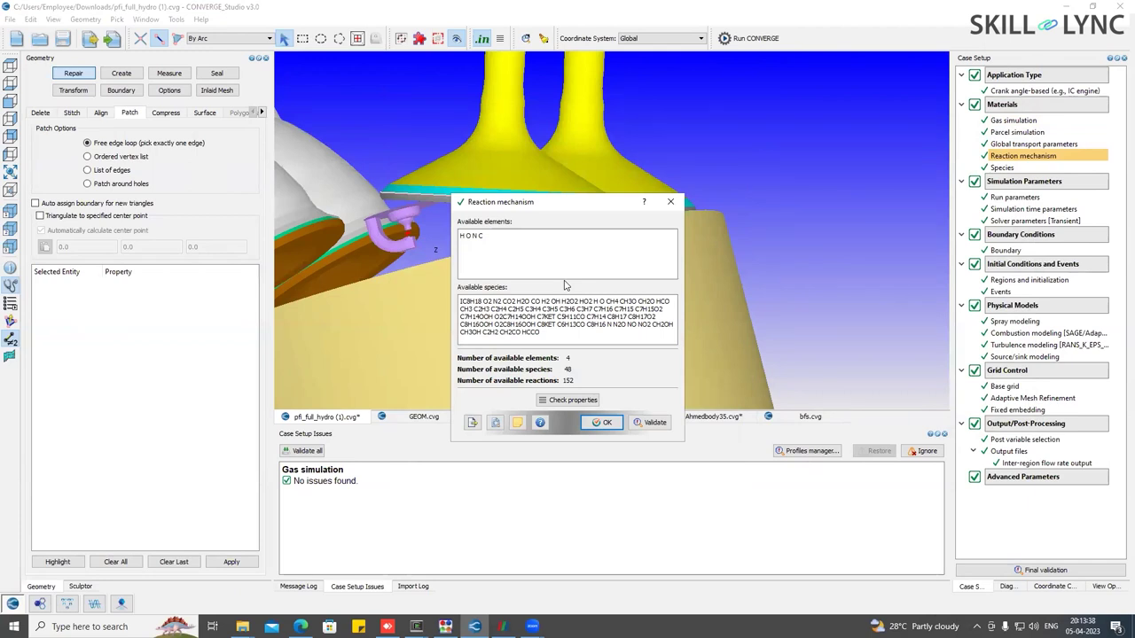
pyautogui.click(472, 422)
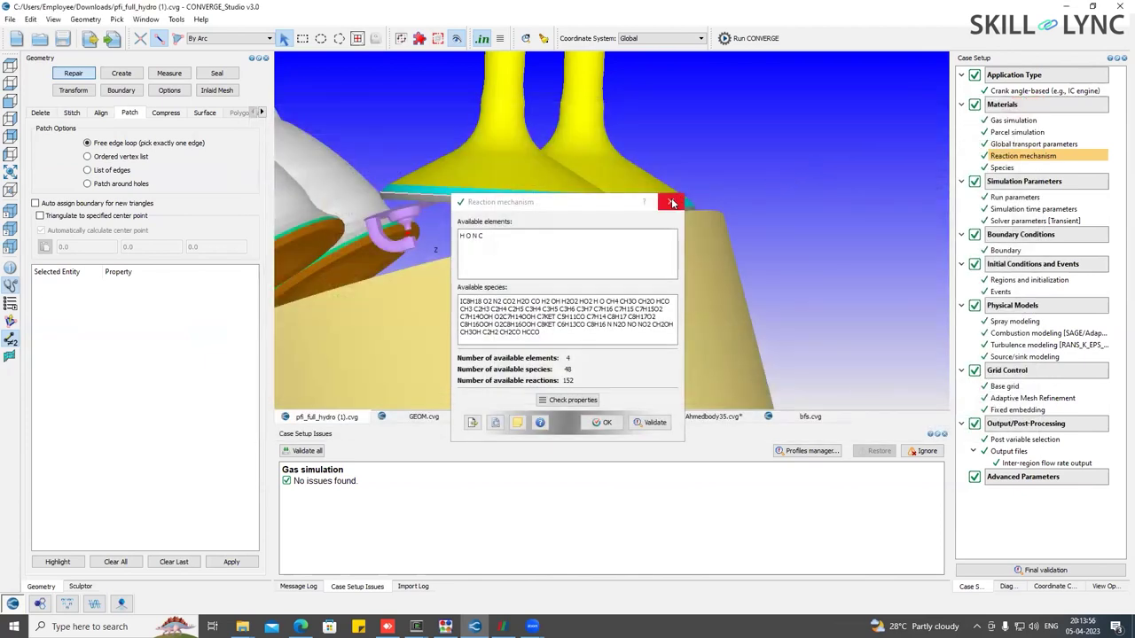
pyautogui.click(671, 203)
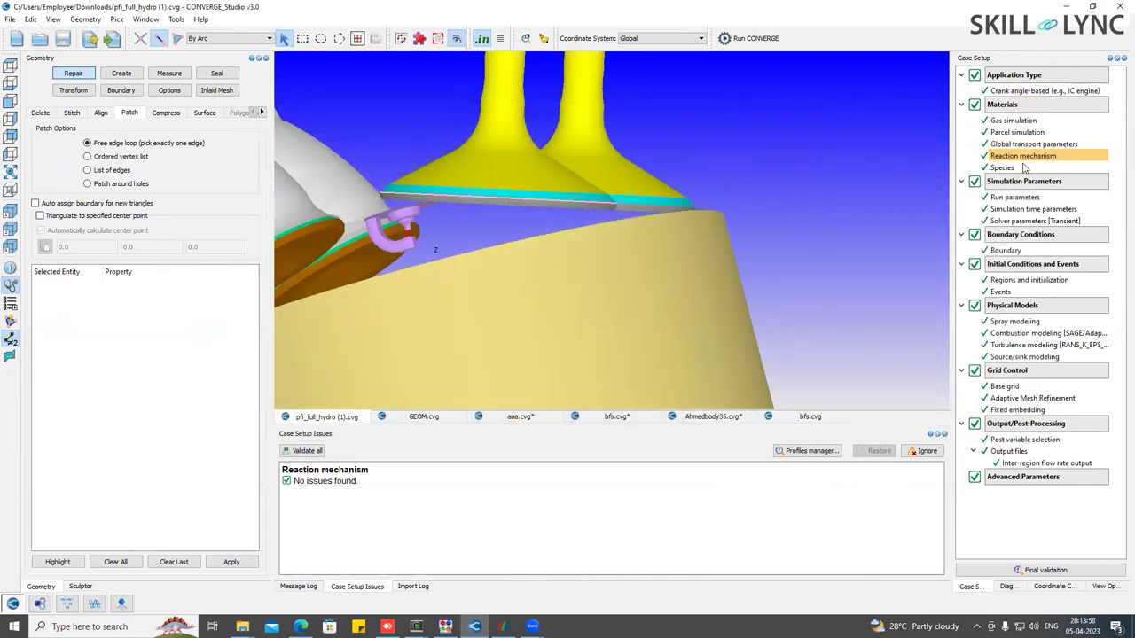
pyautogui.doubleClick(1021, 158)
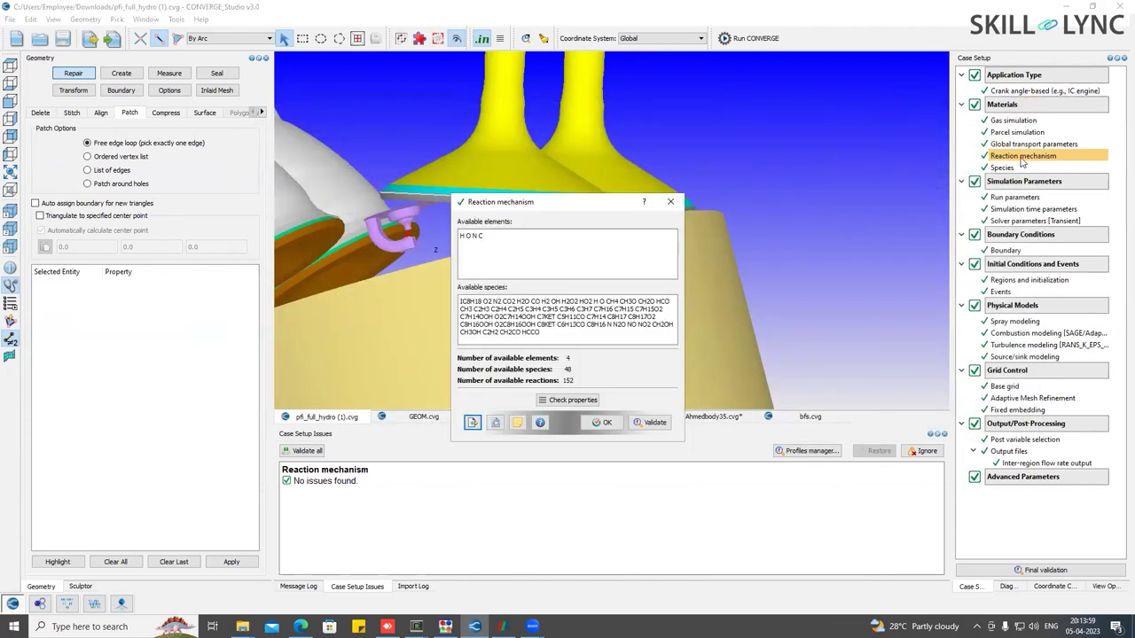
pyautogui.click(676, 201)
# Check the Species tabs: IC8H18 as parcel species and five passives at Schmidt number 0.78.
pyautogui.doubleClick(1003, 168)
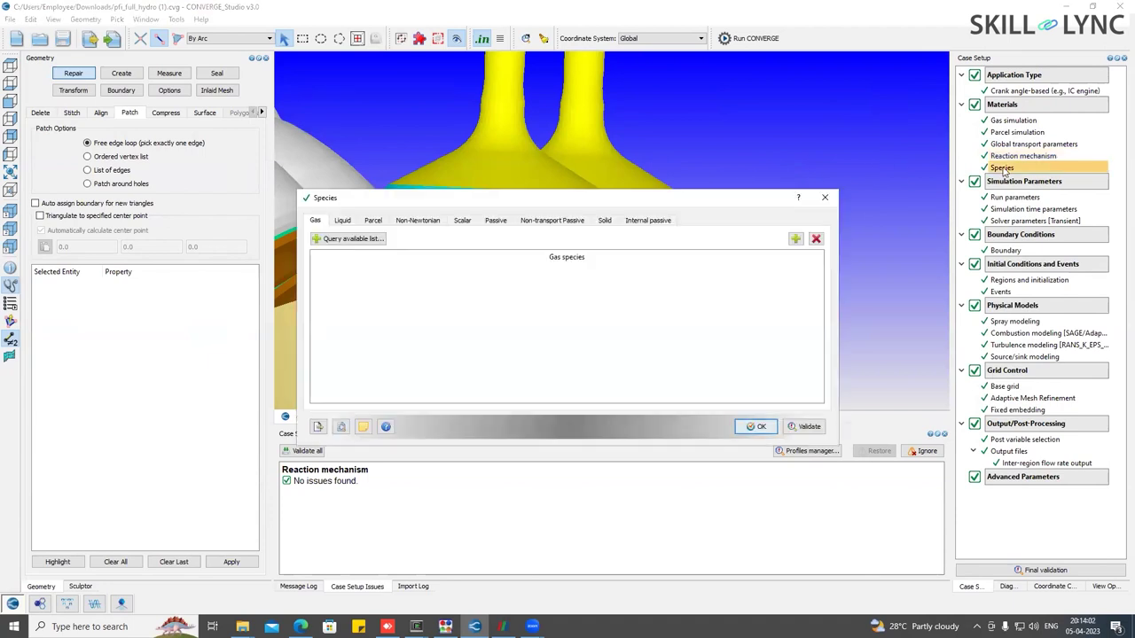
pyautogui.click(371, 221)
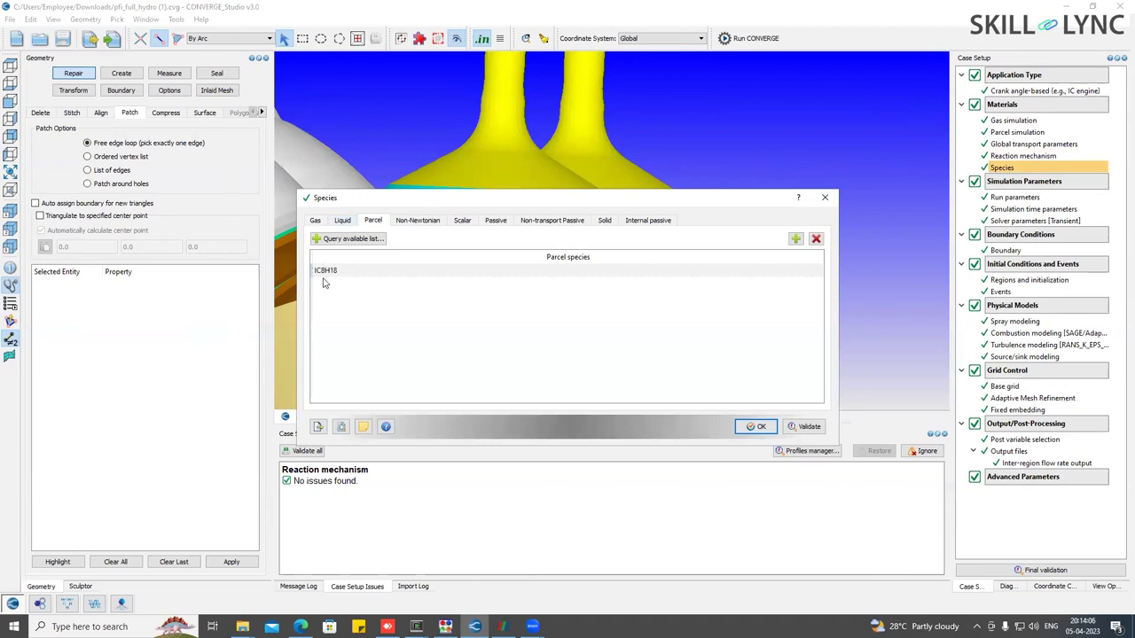
pyautogui.click(342, 222)
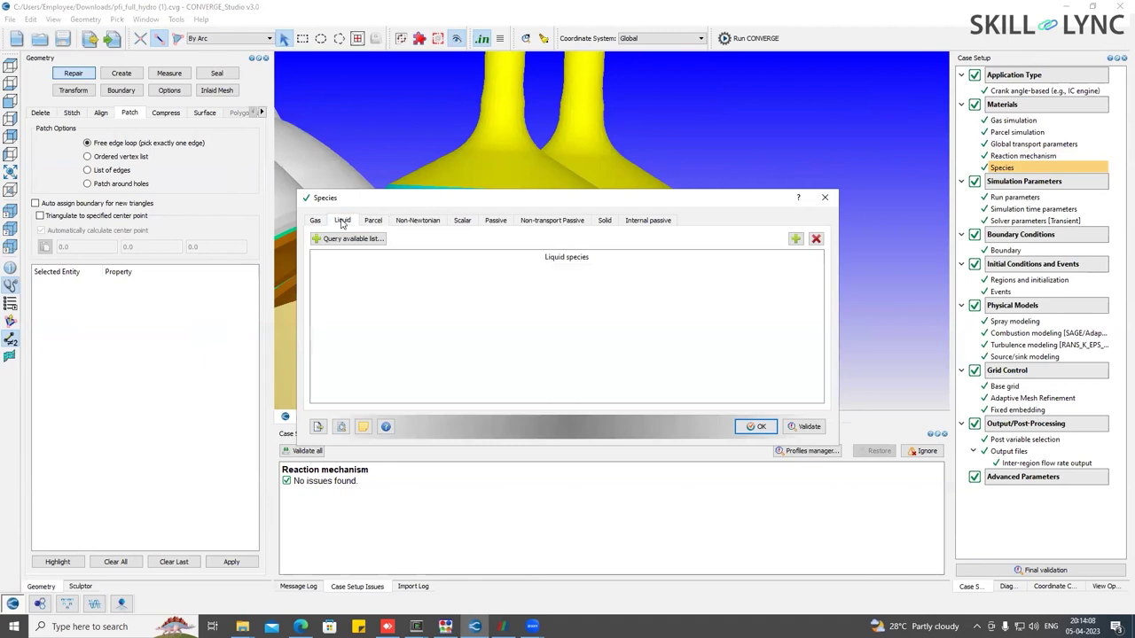
pyautogui.click(384, 222)
pyautogui.click(415, 222)
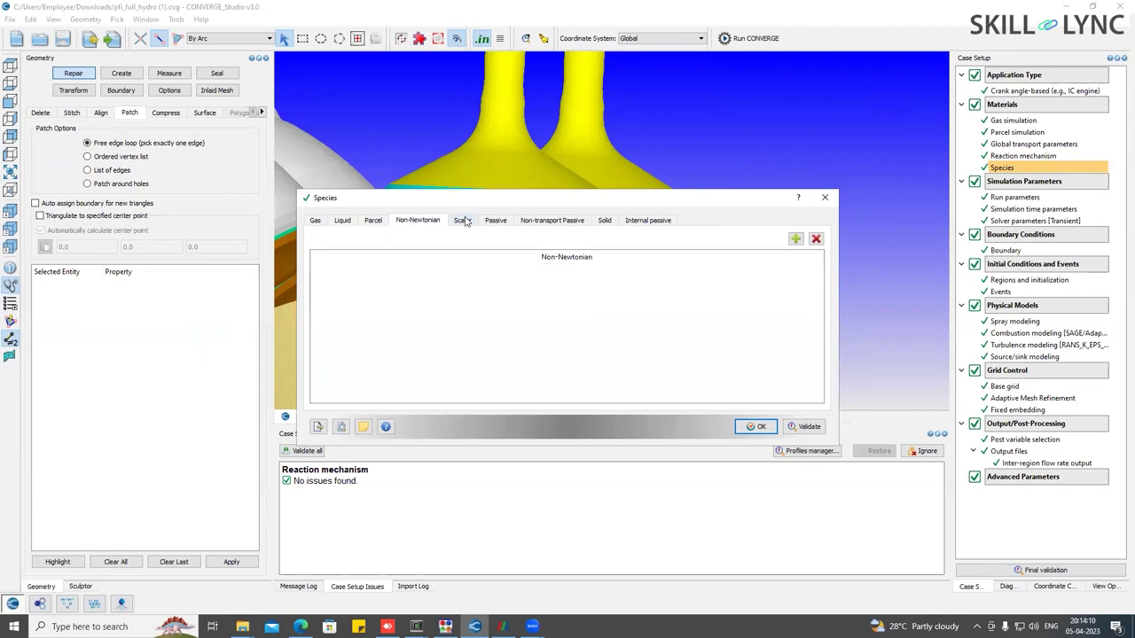
pyautogui.click(489, 221)
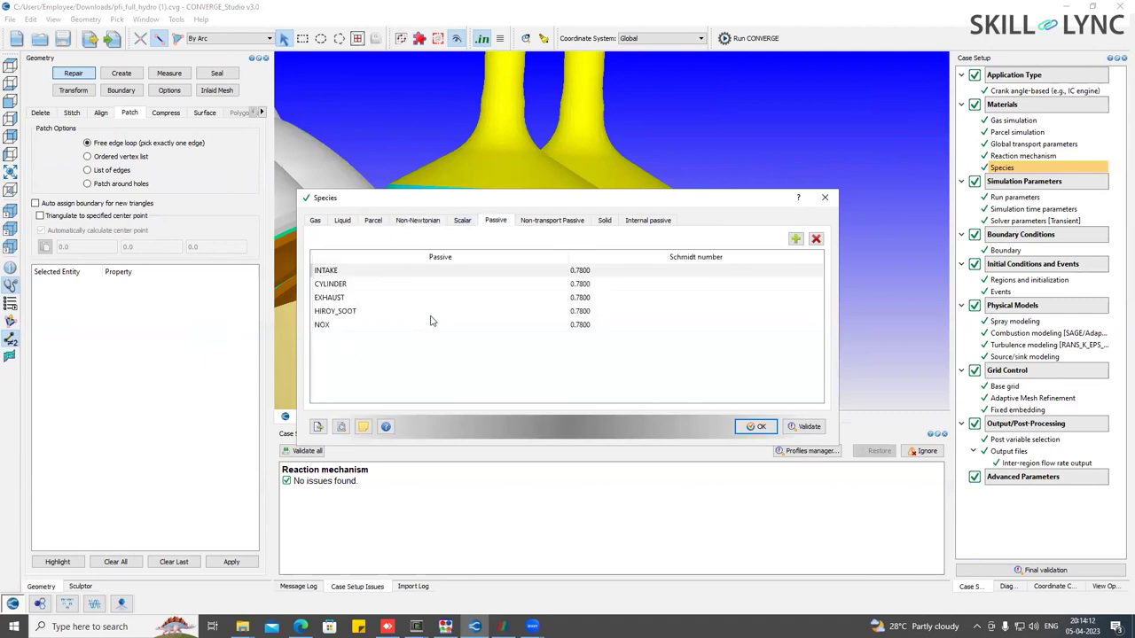
pyautogui.click(826, 199)
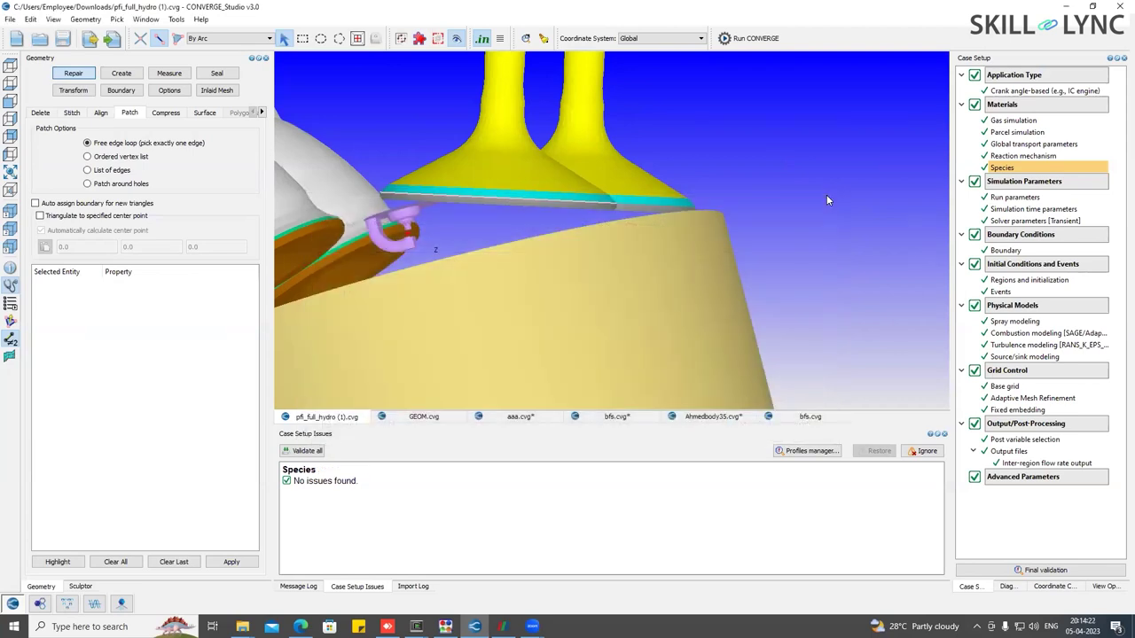
# Close Run parameters without loading the recommended defaults.
pyautogui.doubleClick(1011, 198)
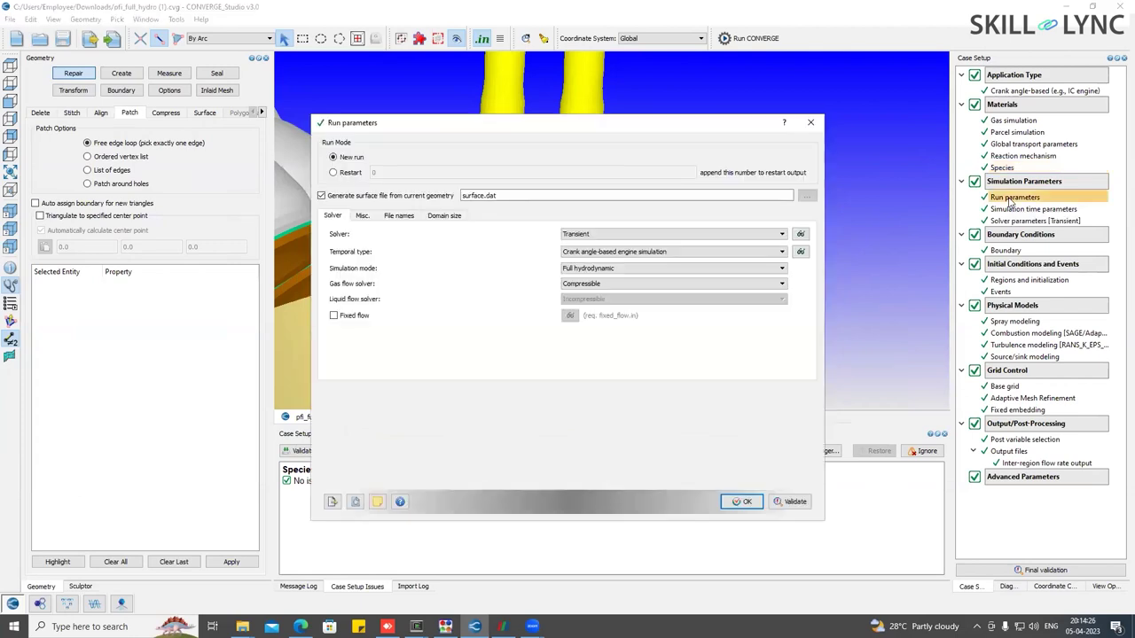
pyautogui.click(813, 125)
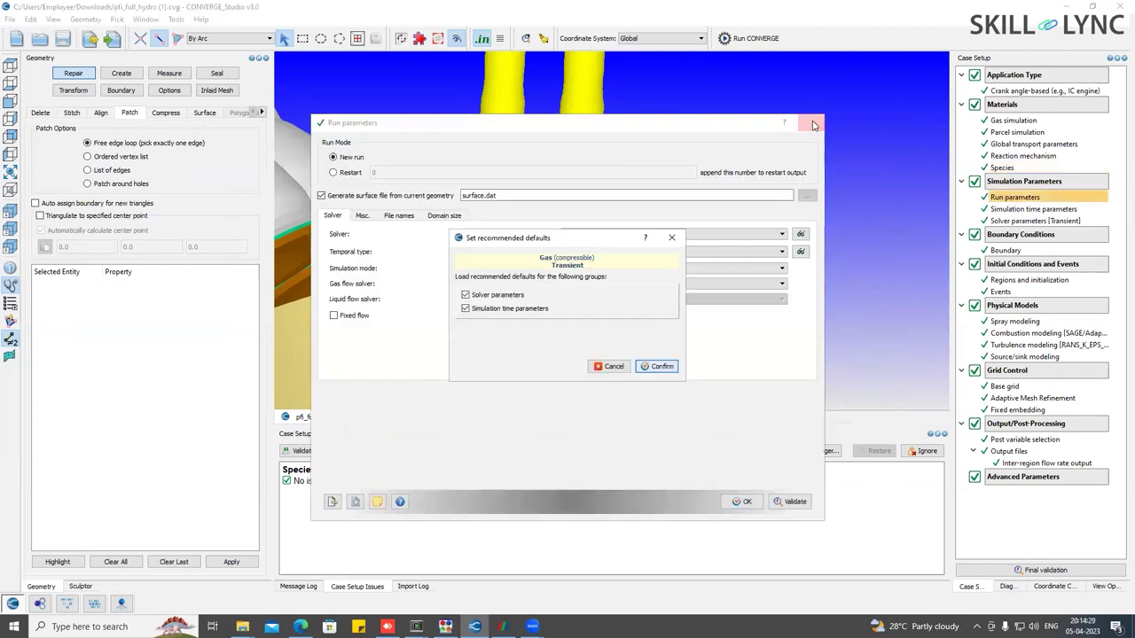
pyautogui.click(613, 368)
# Review simulation time (-520 to 120 deg) and the transient PISO solver settings.
pyautogui.doubleClick(1033, 209)
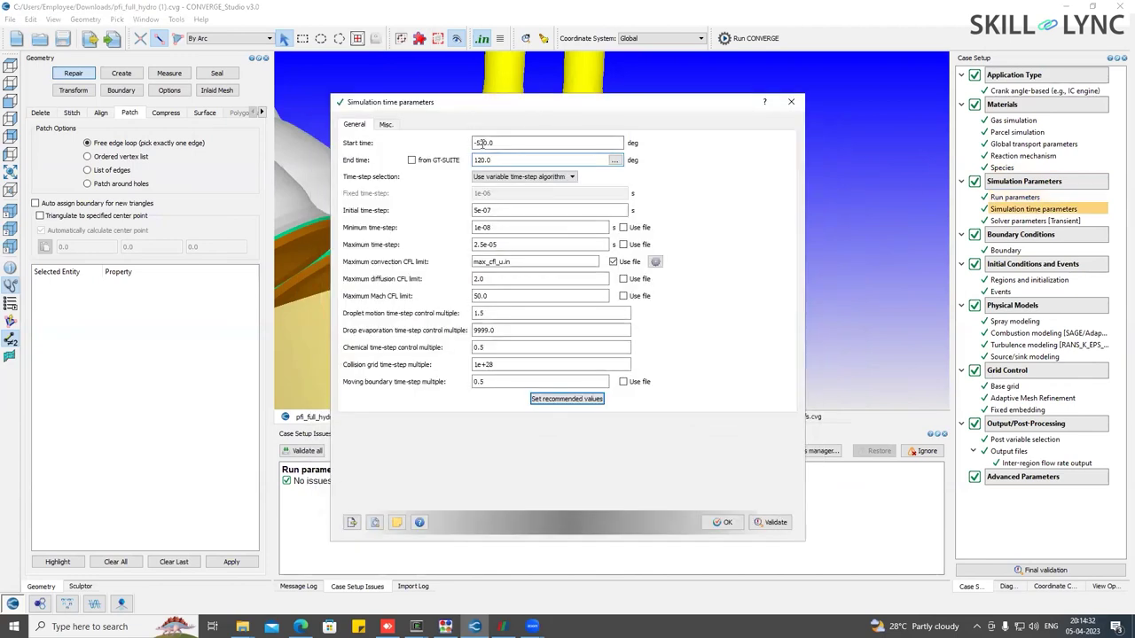
pyautogui.moveTo(496, 143); pyautogui.dragTo(472, 157)
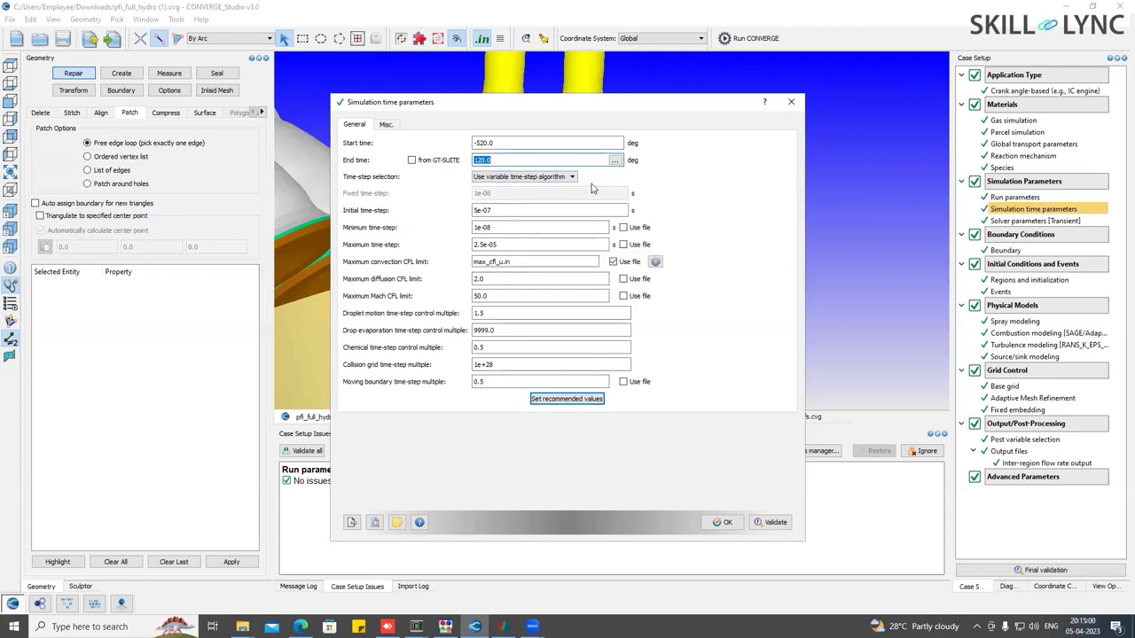
pyautogui.click(507, 144)
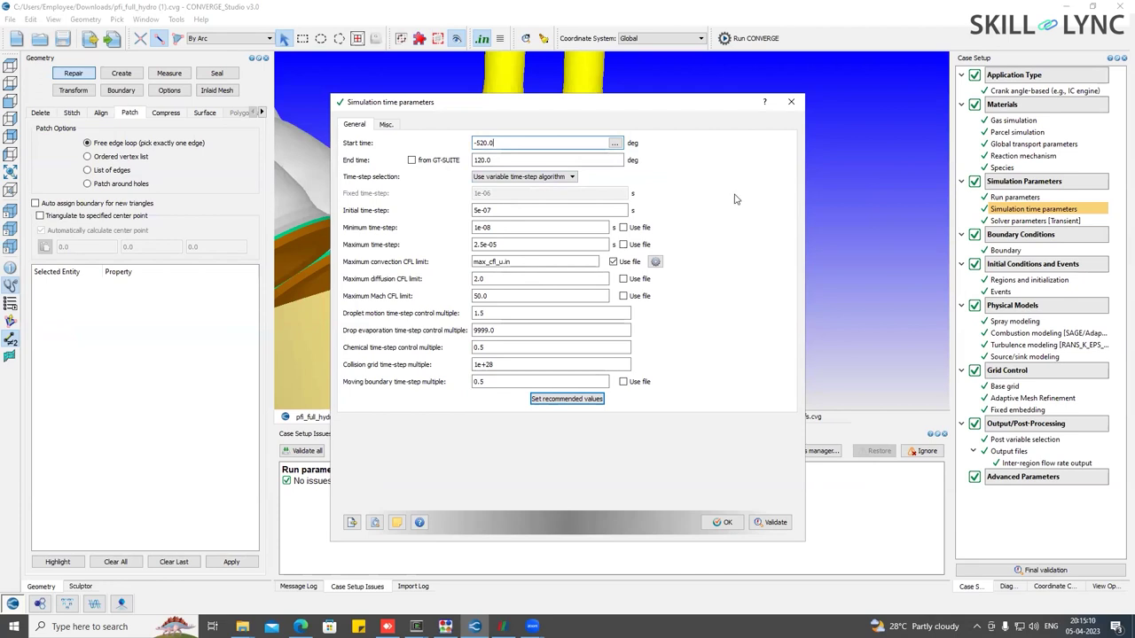
pyautogui.click(789, 104)
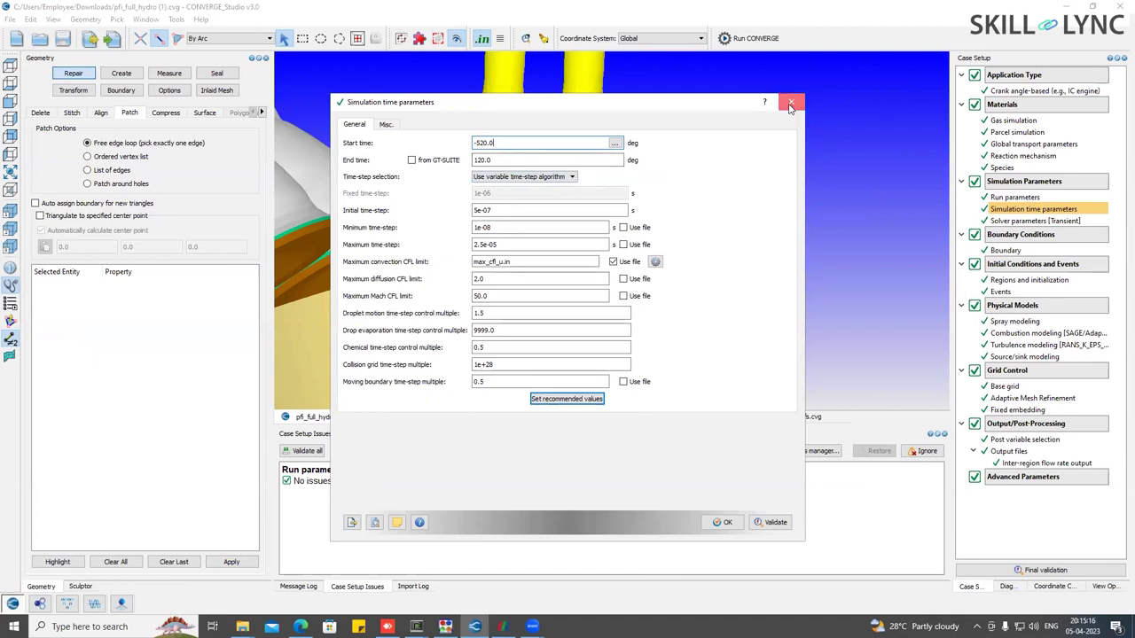
pyautogui.doubleClick(996, 222)
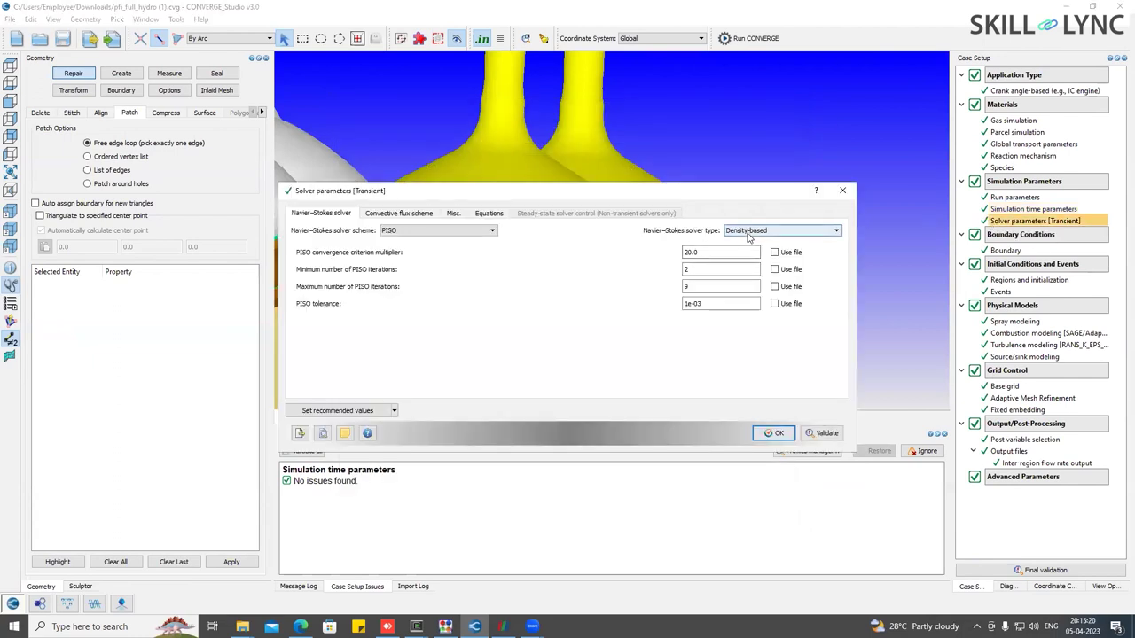
pyautogui.click(845, 192)
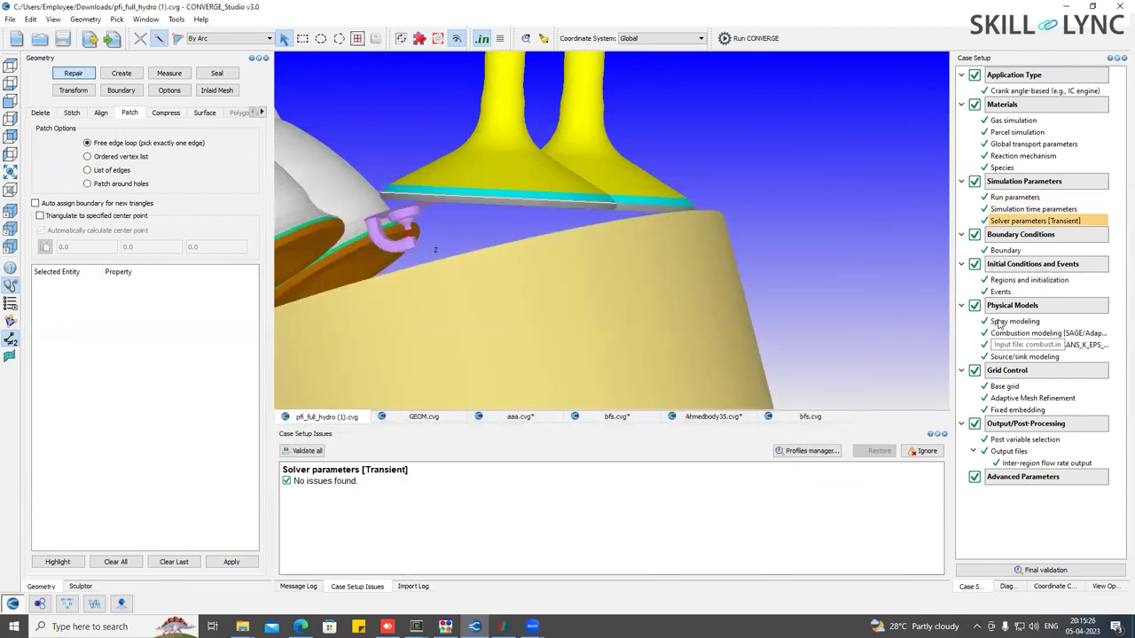
# Compare Sources 3 and 4, both cyclic 0.02 J energy sources, then close source/sink settings.
pyautogui.doubleClick(988, 356)
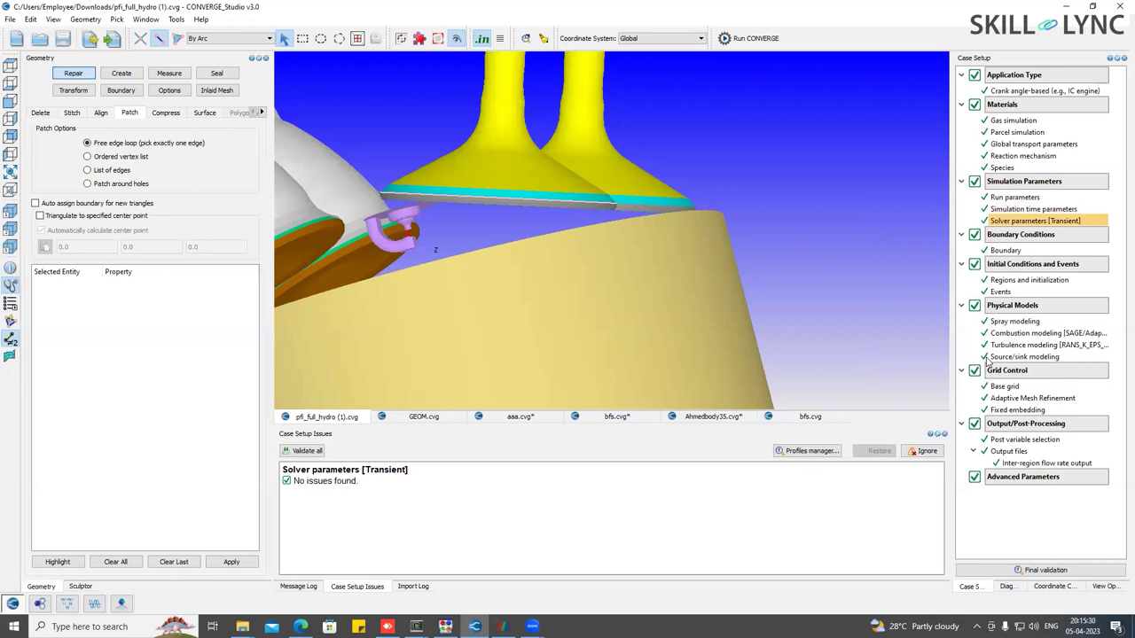
pyautogui.click(628, 149)
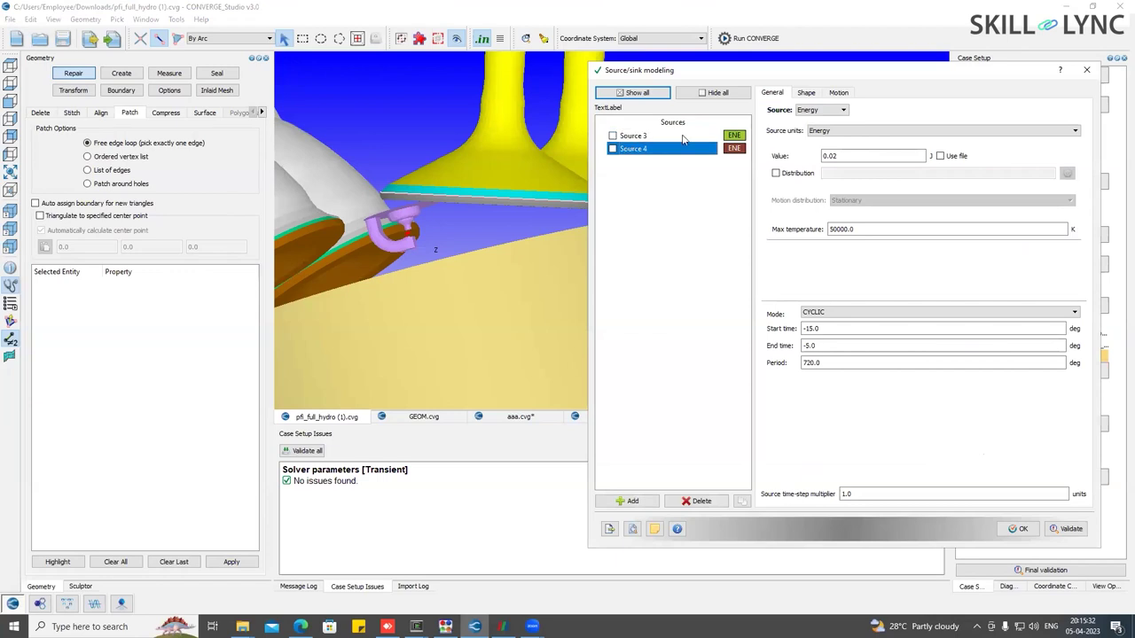
pyautogui.click(1086, 69)
pyautogui.scroll(5, 376, 204)
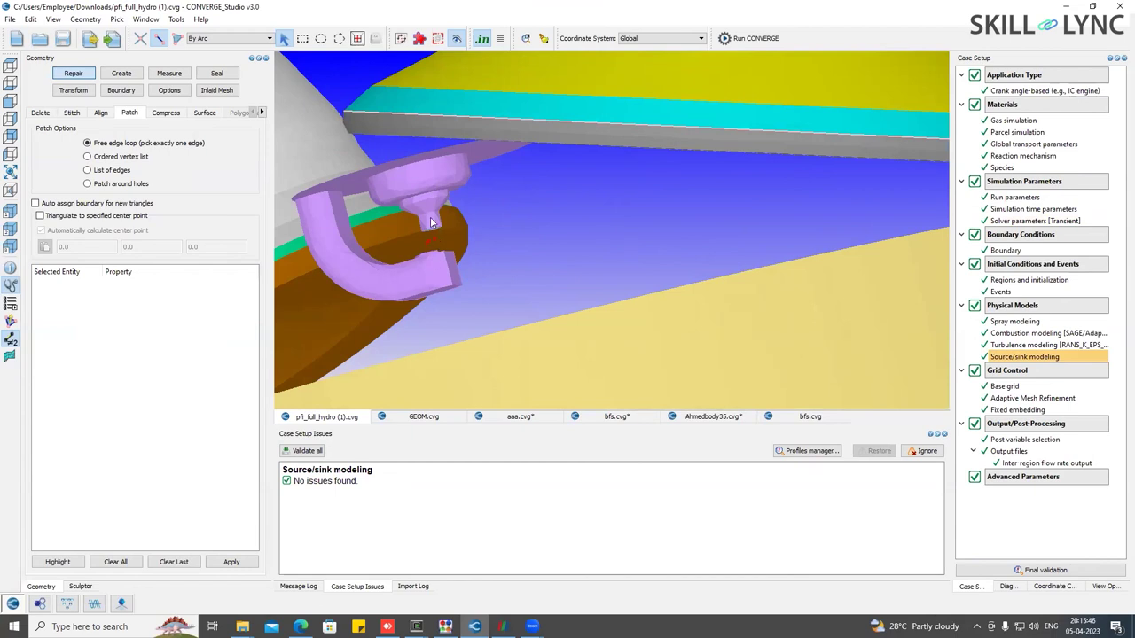
pyautogui.doubleClick(990, 359)
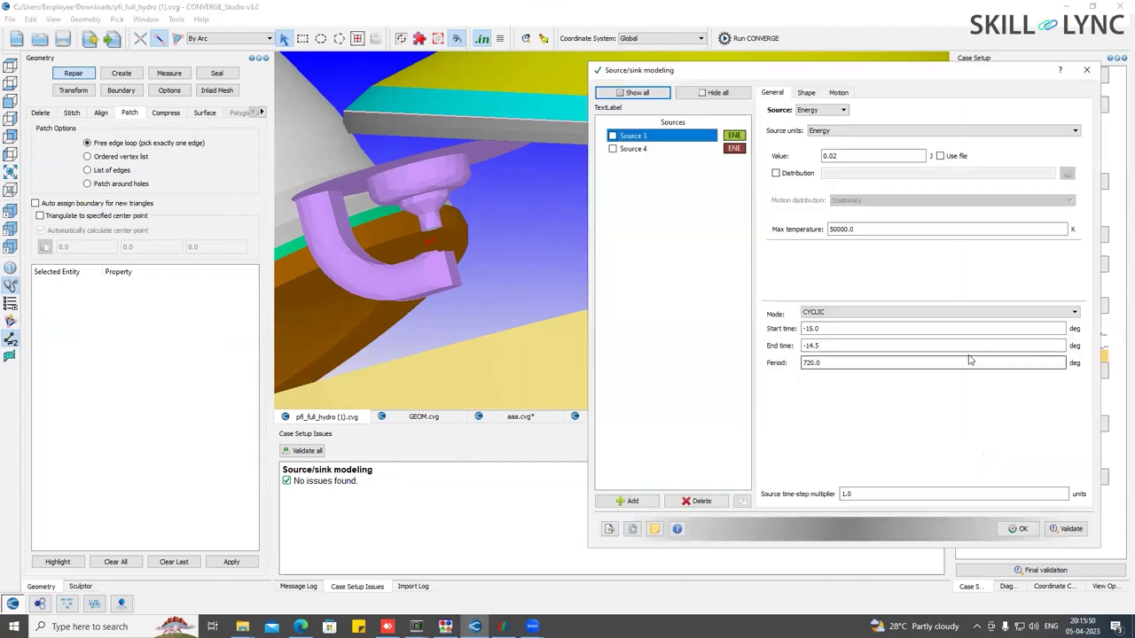
pyautogui.click(897, 159)
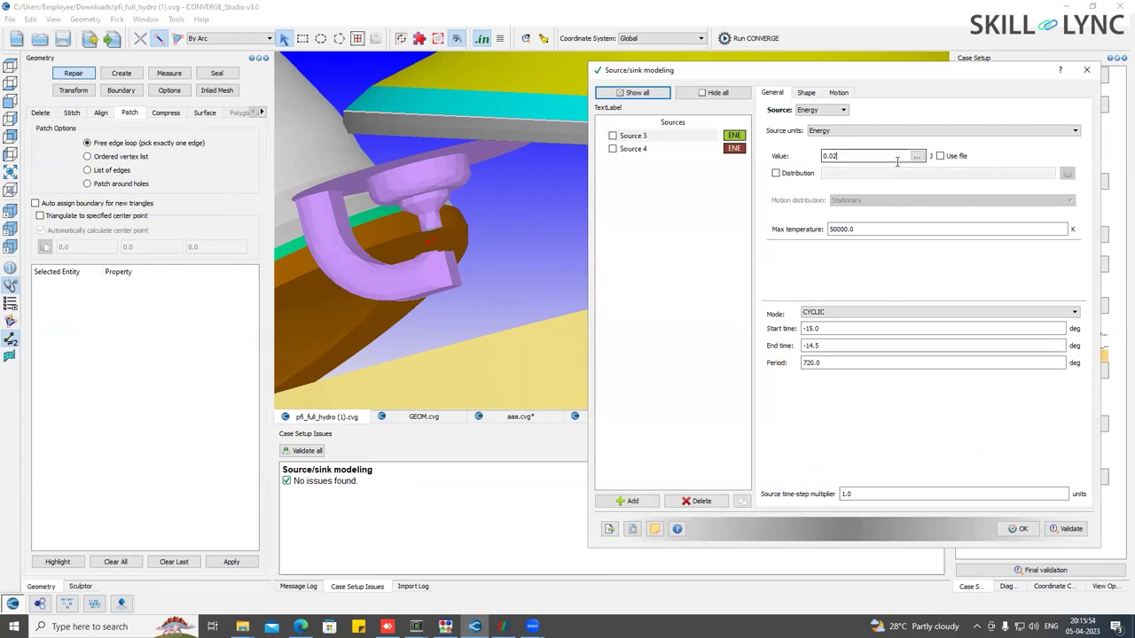
pyautogui.click(684, 149)
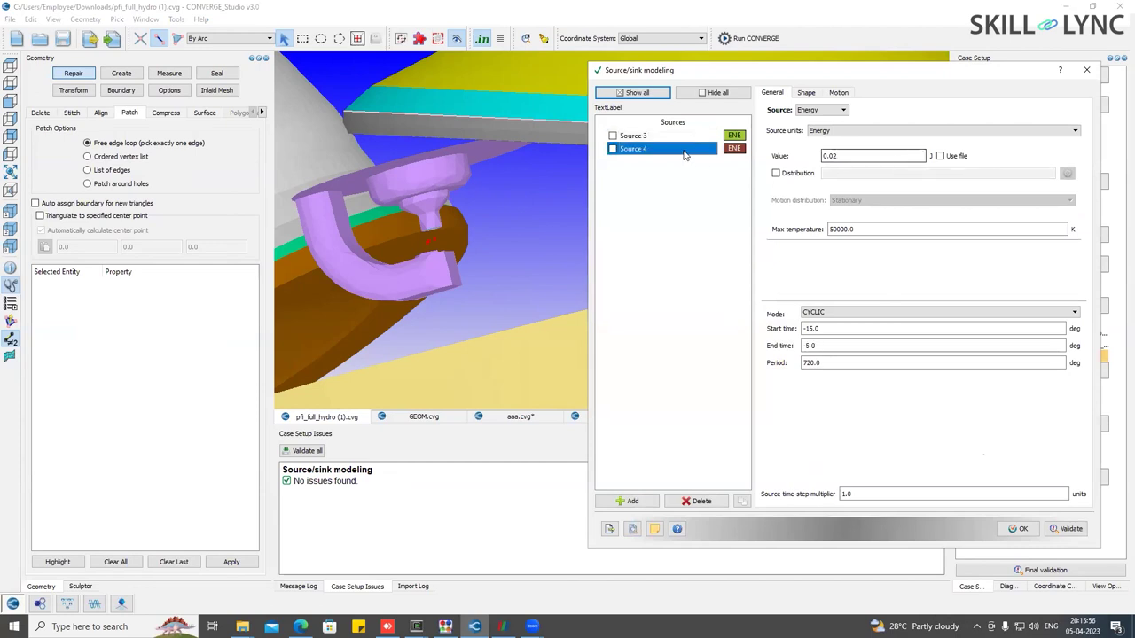
pyautogui.click(1086, 69)
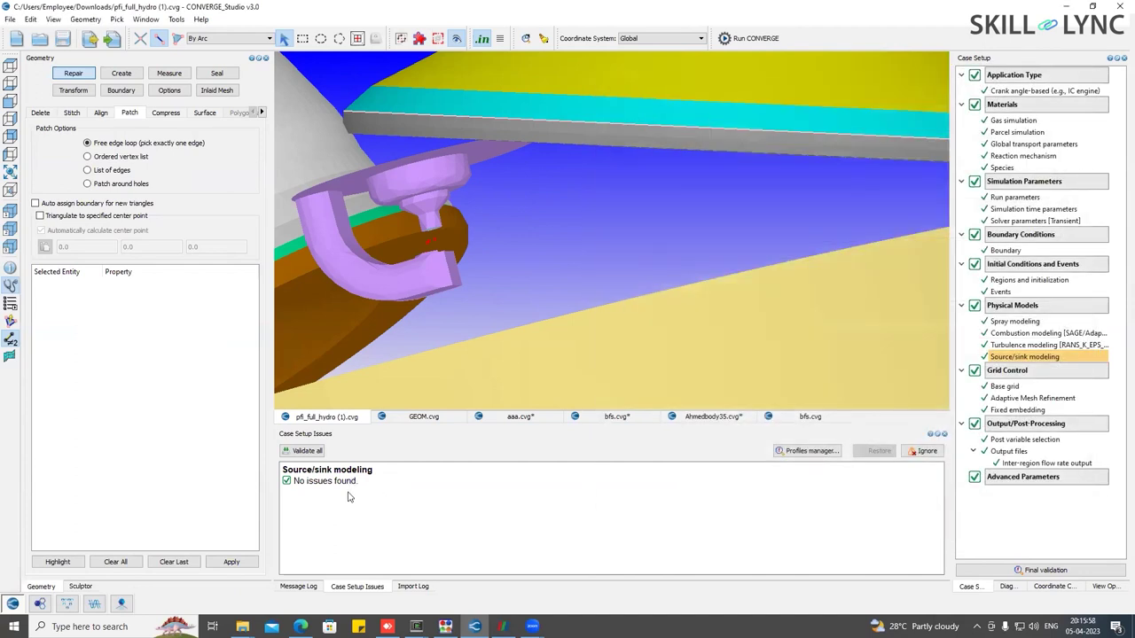
pyautogui.moveTo(300, 626)
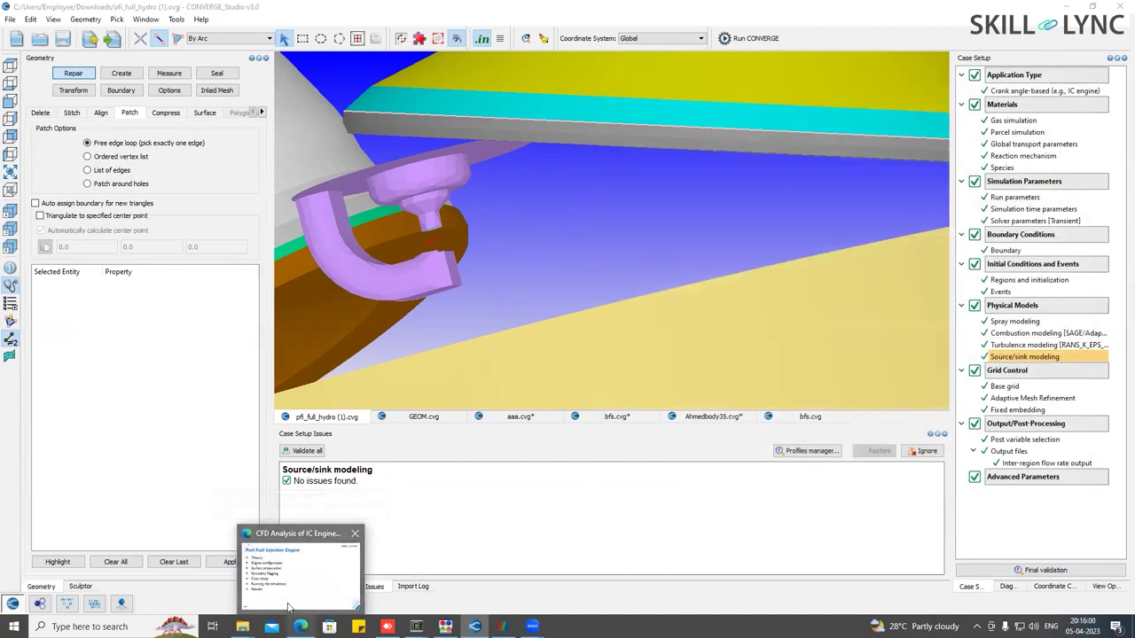